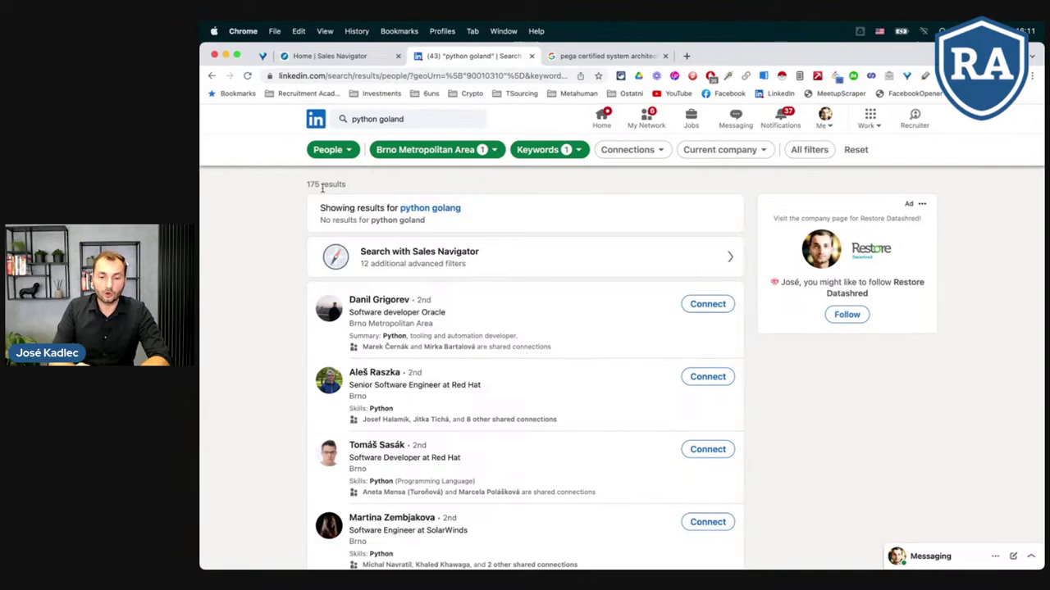
pyautogui.hotkey('ctrl', 'Left')
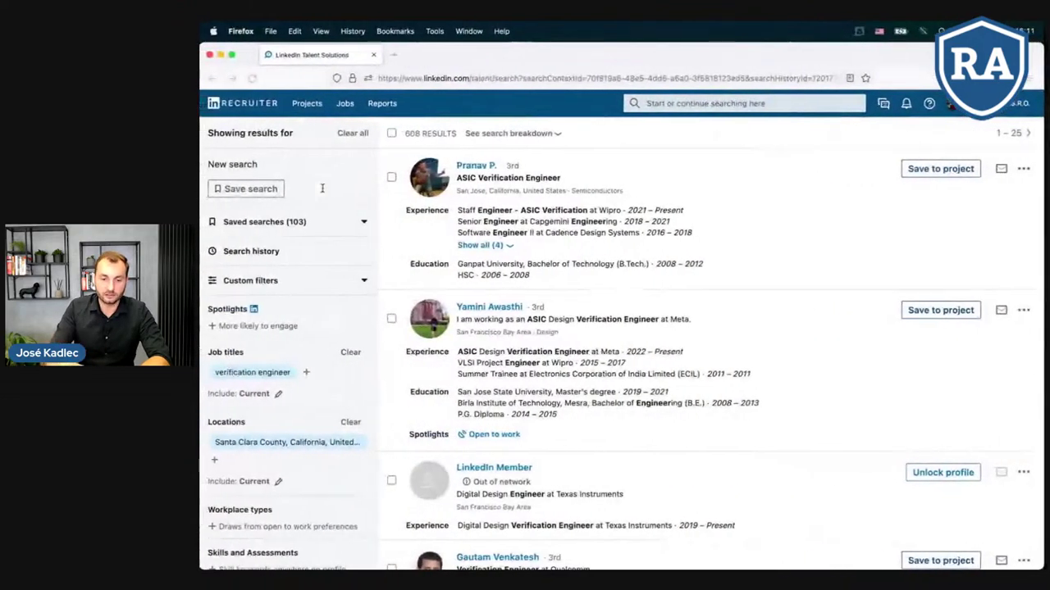
pyautogui.hotkey('ctrl', 'Right')
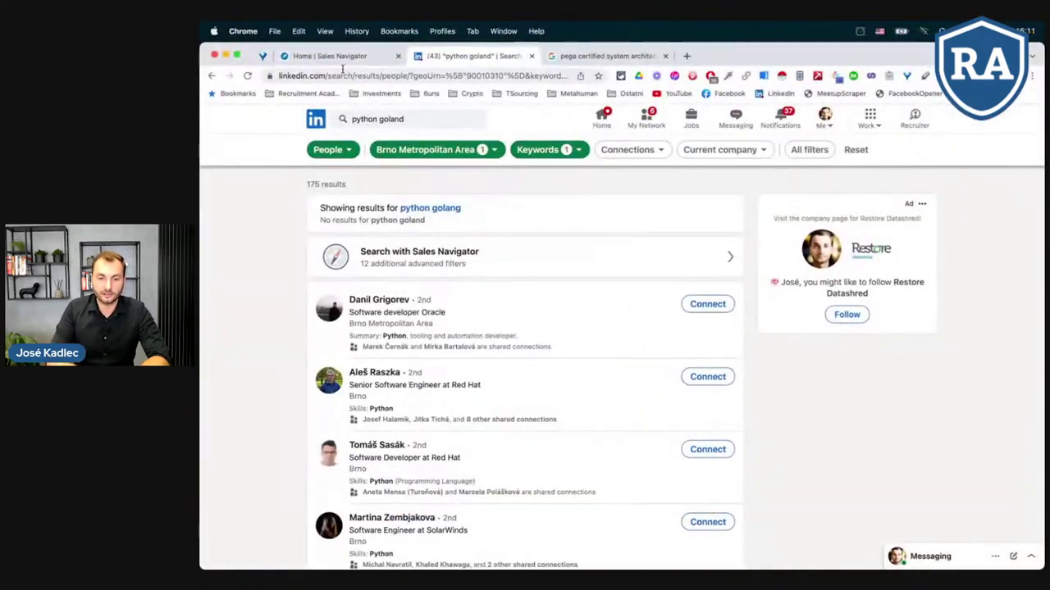
pyautogui.click(336, 59)
pyautogui.click(464, 56)
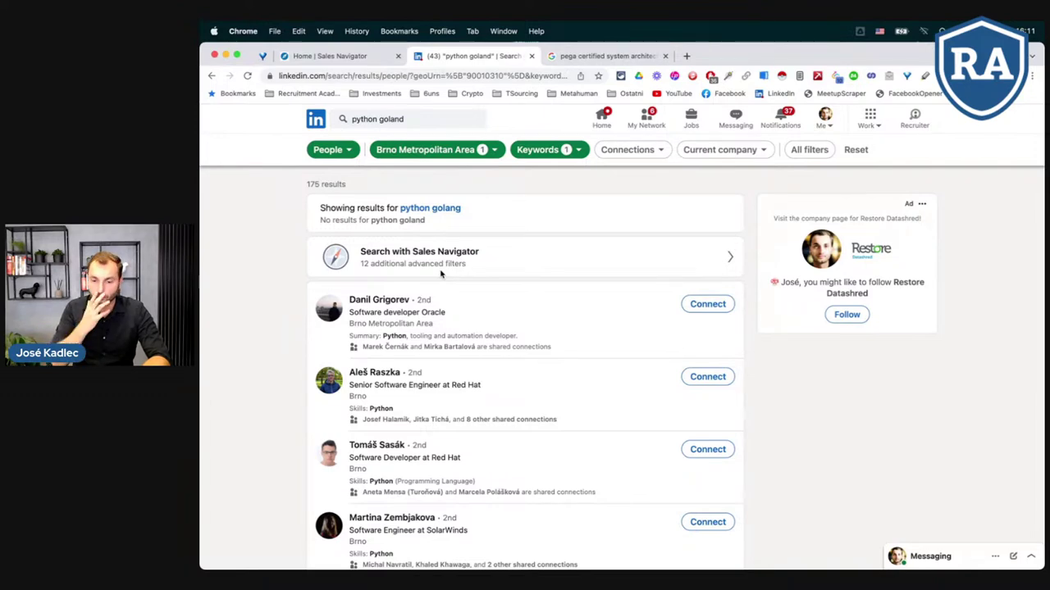
# Switch to LinkedIn Recruiter in Firefox and open the advanced search for the verification engineer candidates
pyautogui.hotkey('ctrl', 'Left')
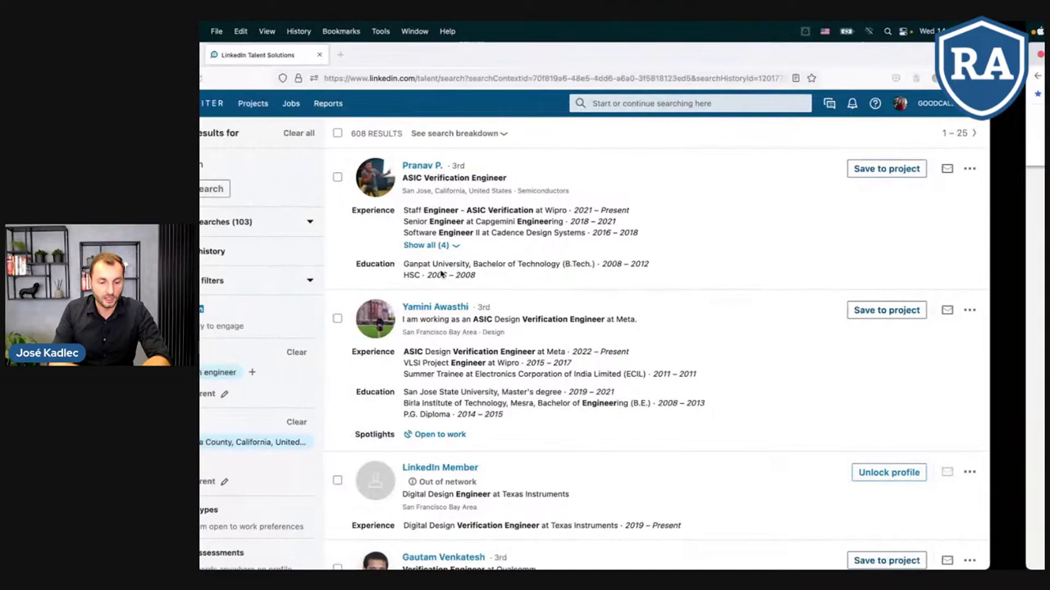
pyautogui.scroll(-3, 326, 309)
pyautogui.scroll(3, 327, 309)
pyautogui.scroll(-2, 326, 309)
pyautogui.scroll(-10, 326, 309)
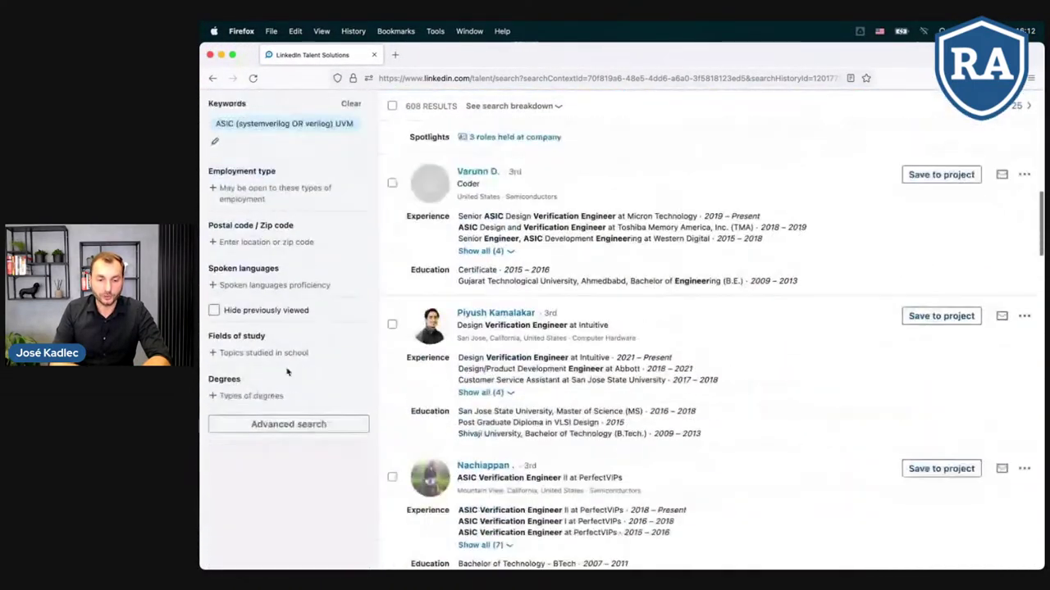
pyautogui.click(278, 427)
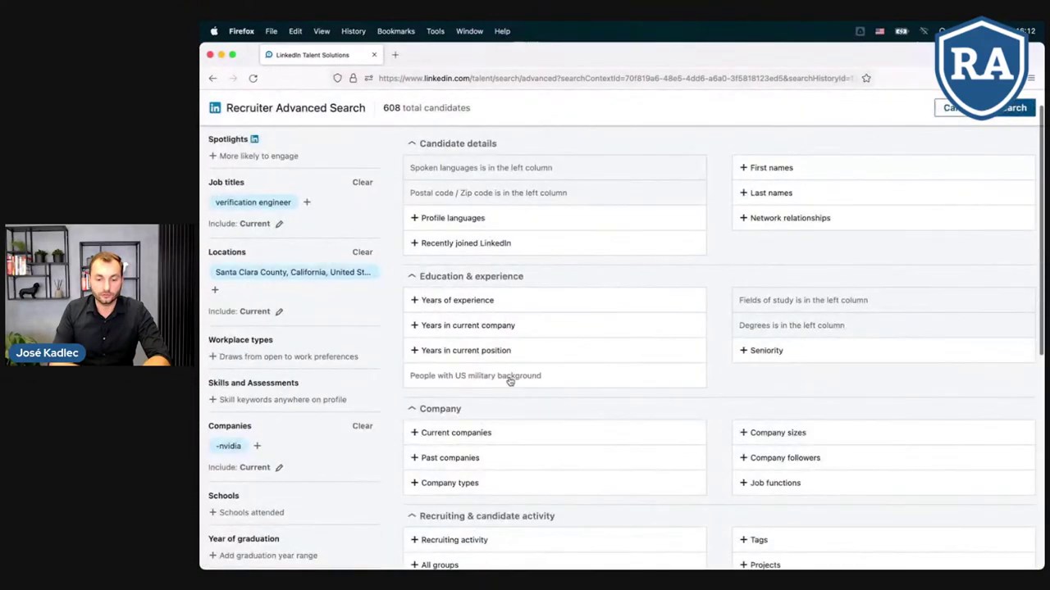
# Try a Years in current position range from 4 to 30 years among the education and experience filters
pyautogui.scroll(-1, 510, 379)
pyautogui.click(449, 255)
pyautogui.click(397, 309)
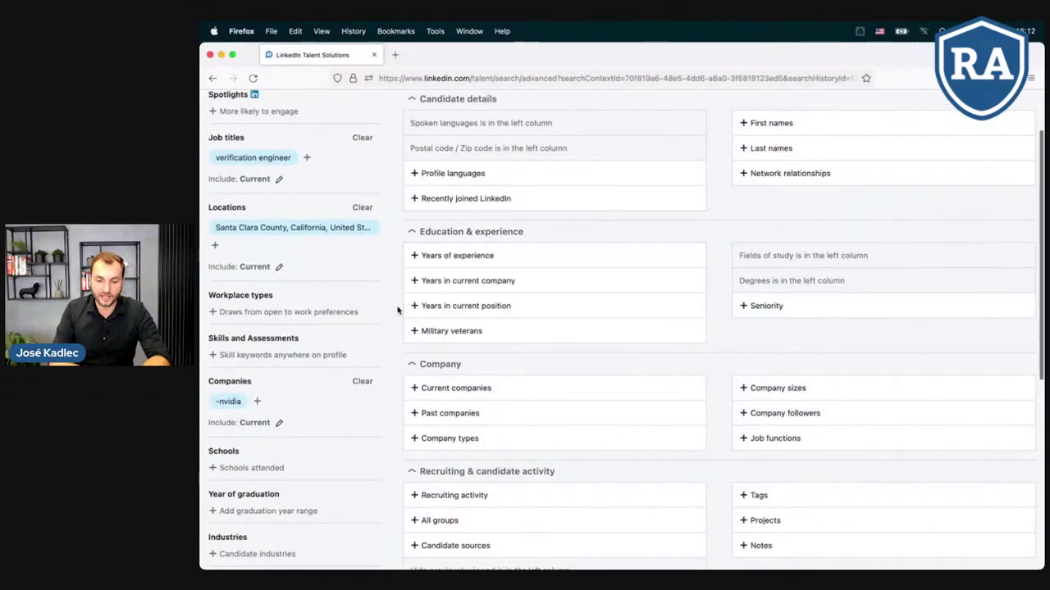
pyautogui.click(447, 306)
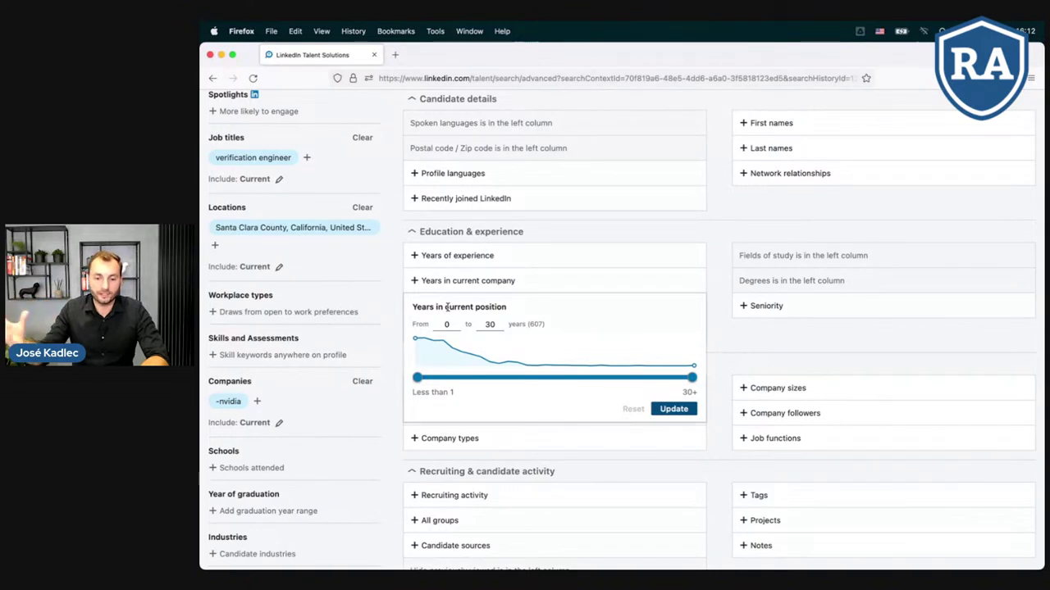
pyautogui.moveTo(416, 380); pyautogui.dragTo(456, 384)
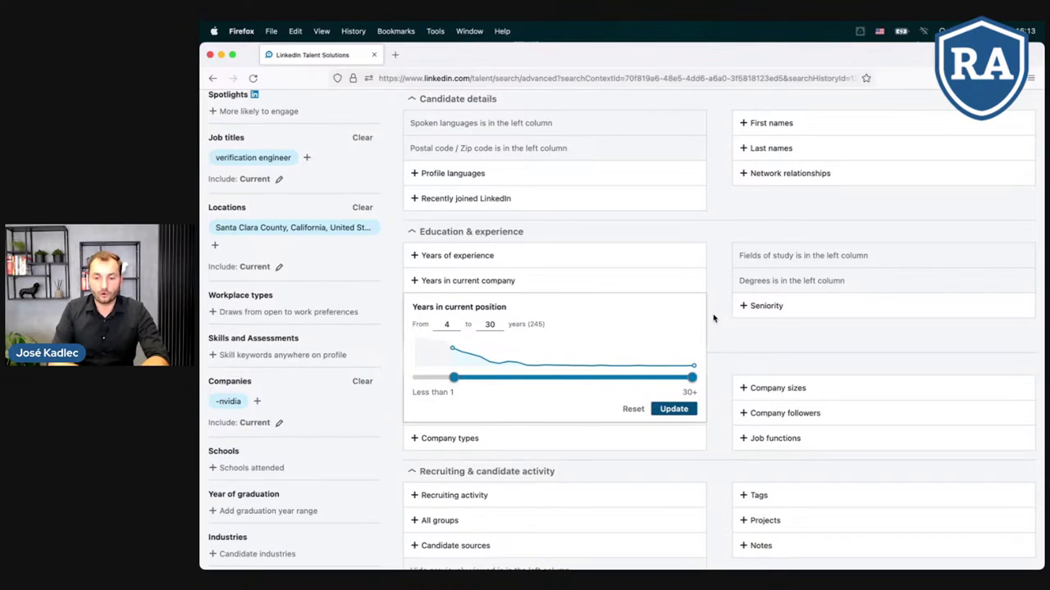
# Return to the LinkedIn people search in Chrome and compare its python golang results with the Python Developer job description slide
pyautogui.hotkey('ctrl', 'Right')
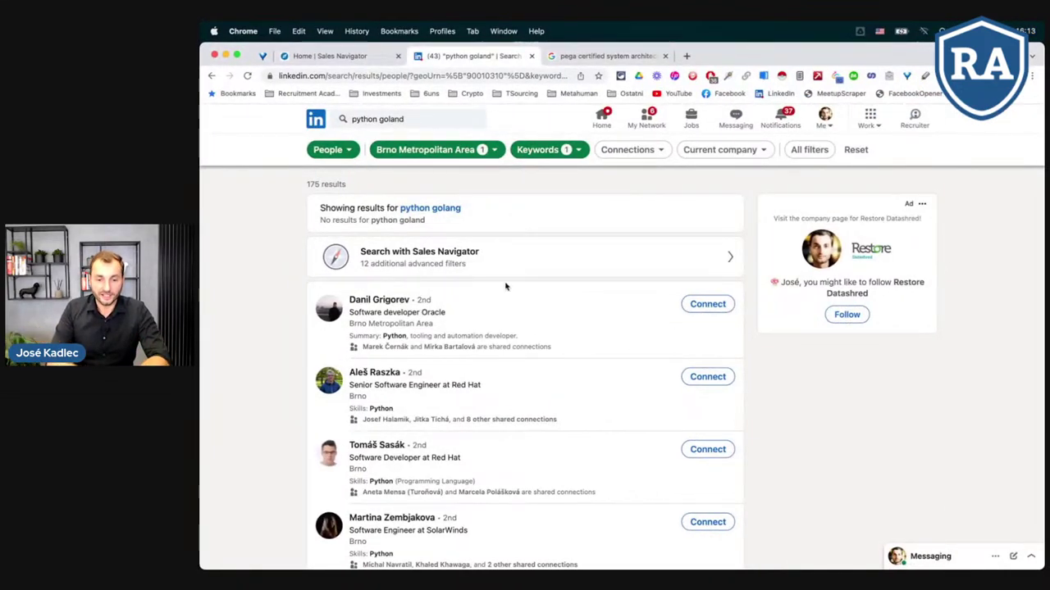
pyautogui.doubleClick(311, 183)
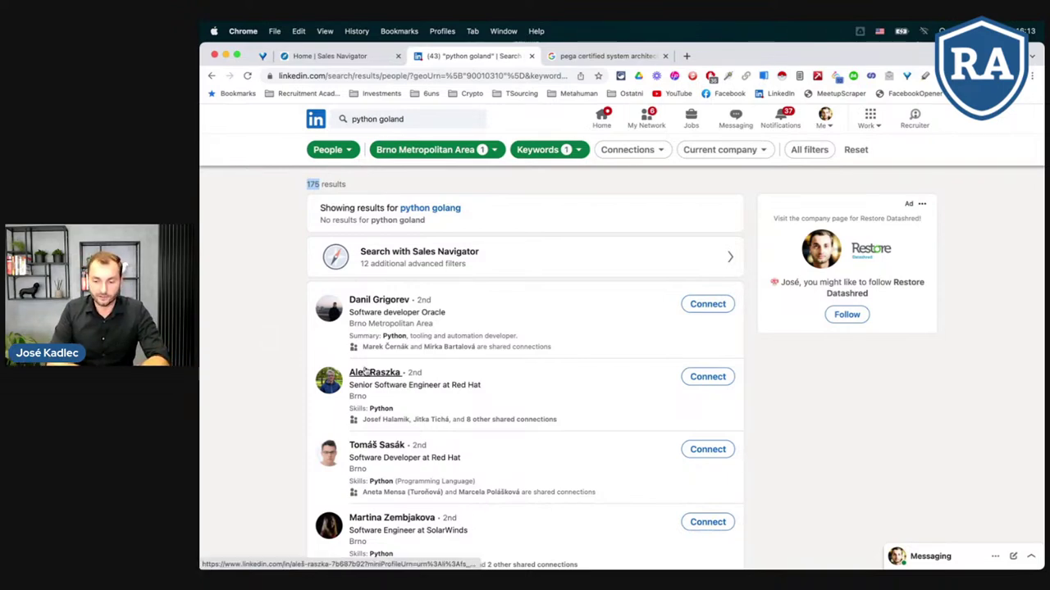
pyautogui.hotkey('ctrl', 'Right')
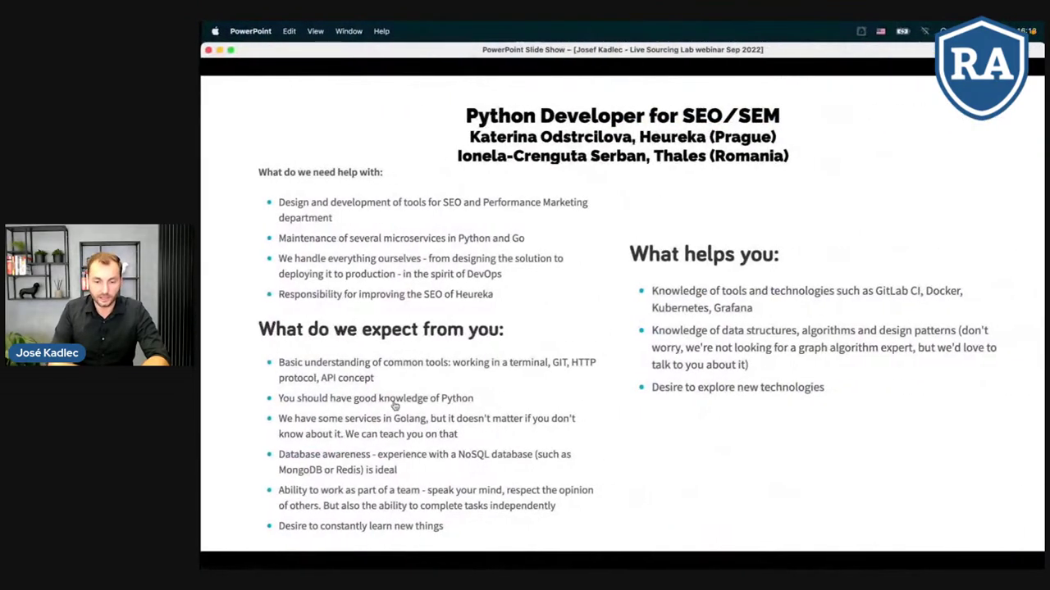
pyautogui.hotkey('ctrl', 'Left')
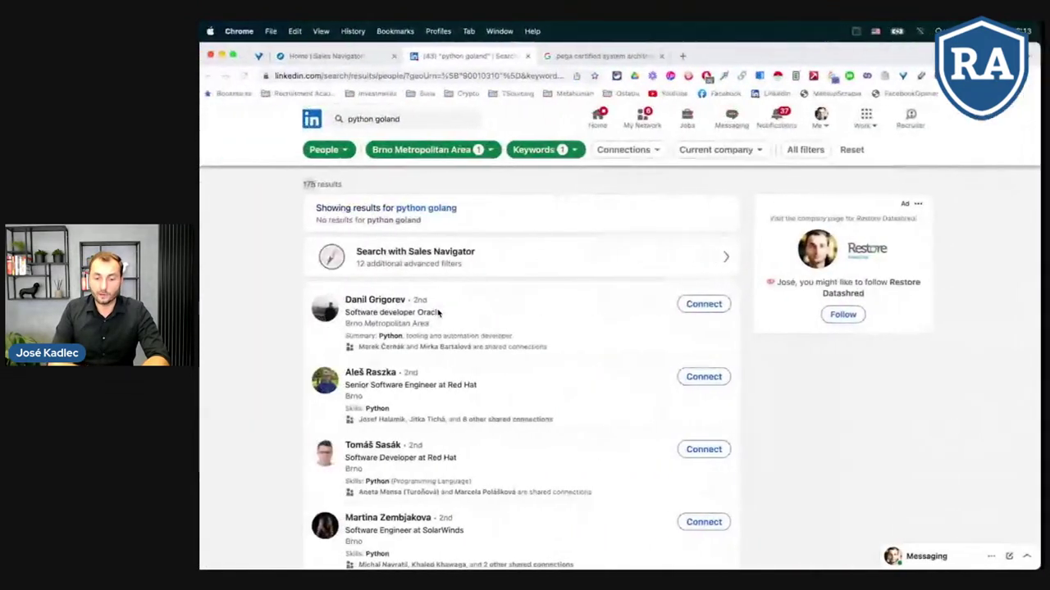
pyautogui.scroll(-2, 414, 319)
pyautogui.scroll(3, 414, 320)
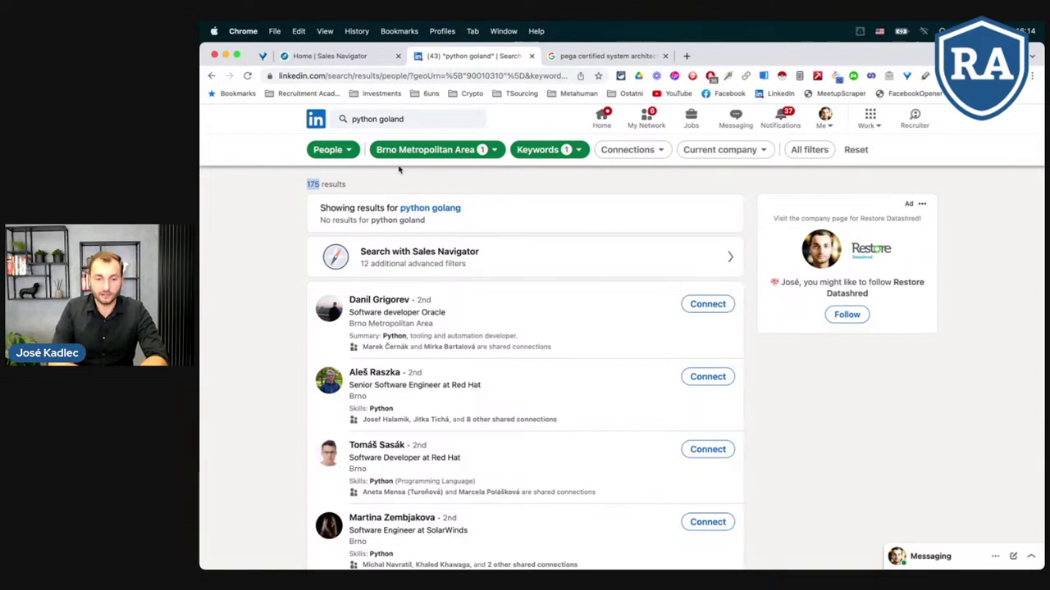
# Shorten the LinkedIn people search query to python and run it
pyautogui.click(409, 119)
pyautogui.press('BackSpace')
pyautogui.press('BackSpace')
pyautogui.press('BackSpace')
pyautogui.press('BackSpace')
pyautogui.press('BackSpace')
pyautogui.press('BackSpace')
pyautogui.press('BackSpace')
pyautogui.press('Return')
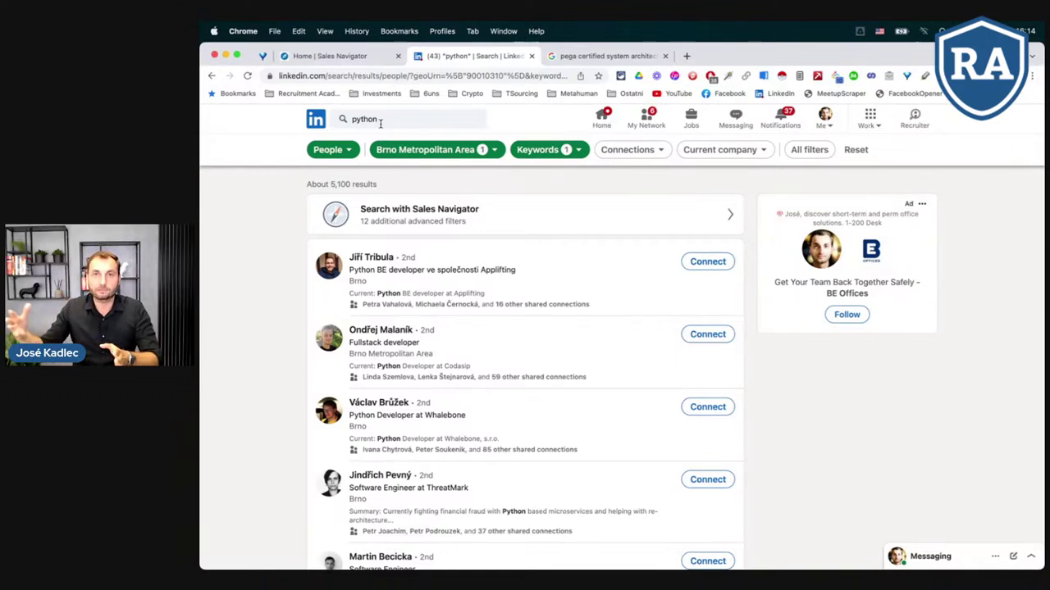
# Search LinkedIn people in the Brno Metropolitan Area for python (docker OR kubernetes)
pyautogui.hotkey('ctrl', 'Left')
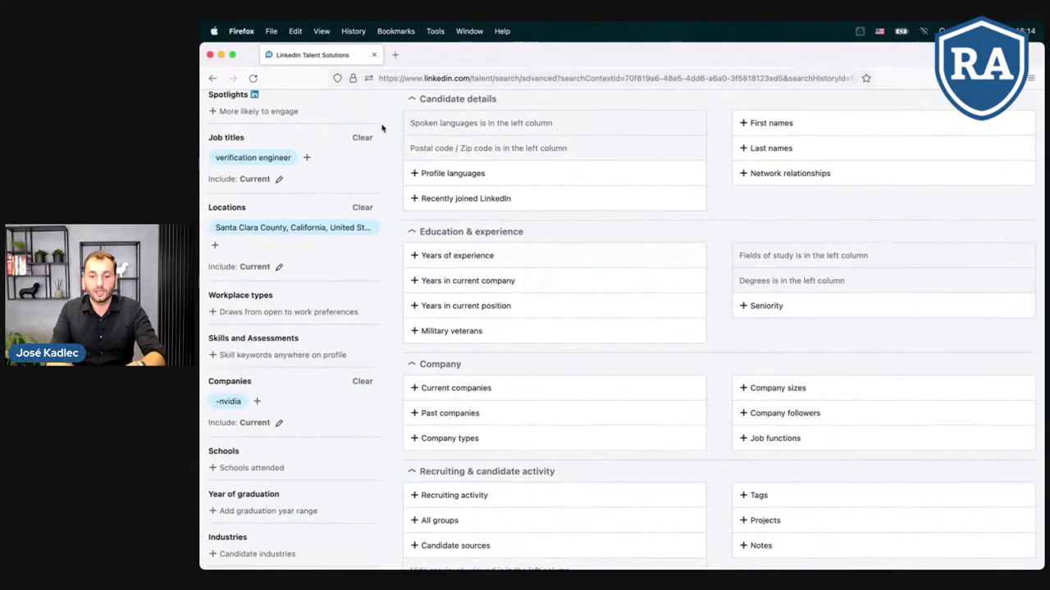
pyautogui.hotkey('ctrl', 'Right')
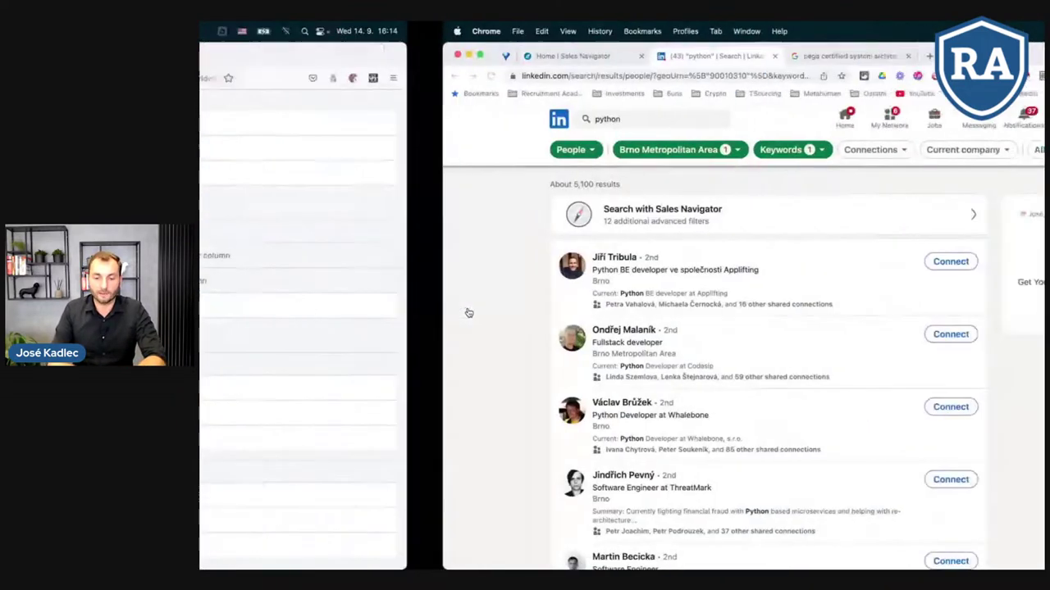
pyautogui.click(390, 121)
pyautogui.write('(doc')
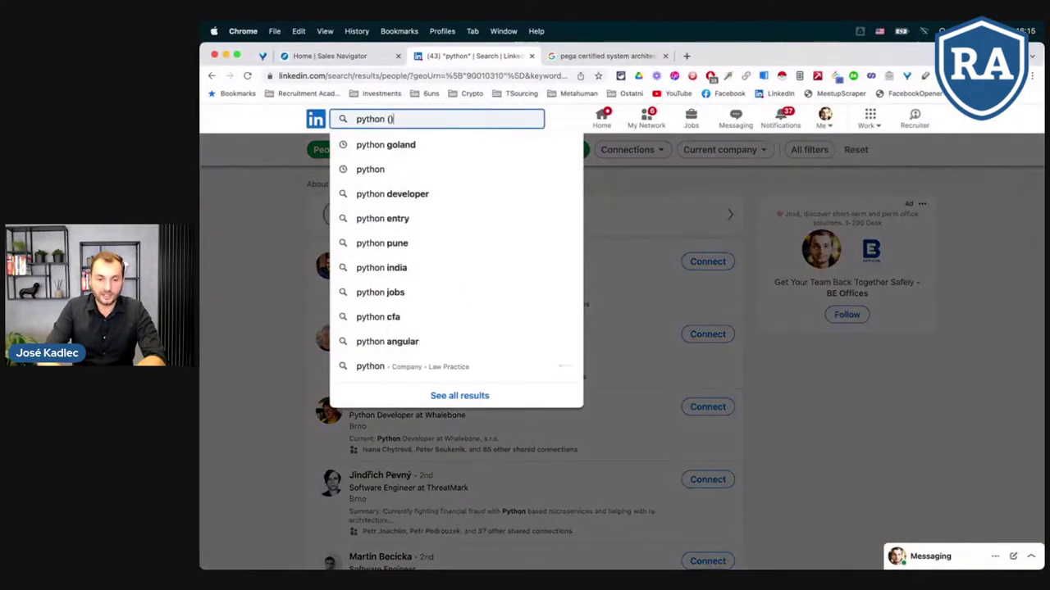
pyautogui.write('ker OR')
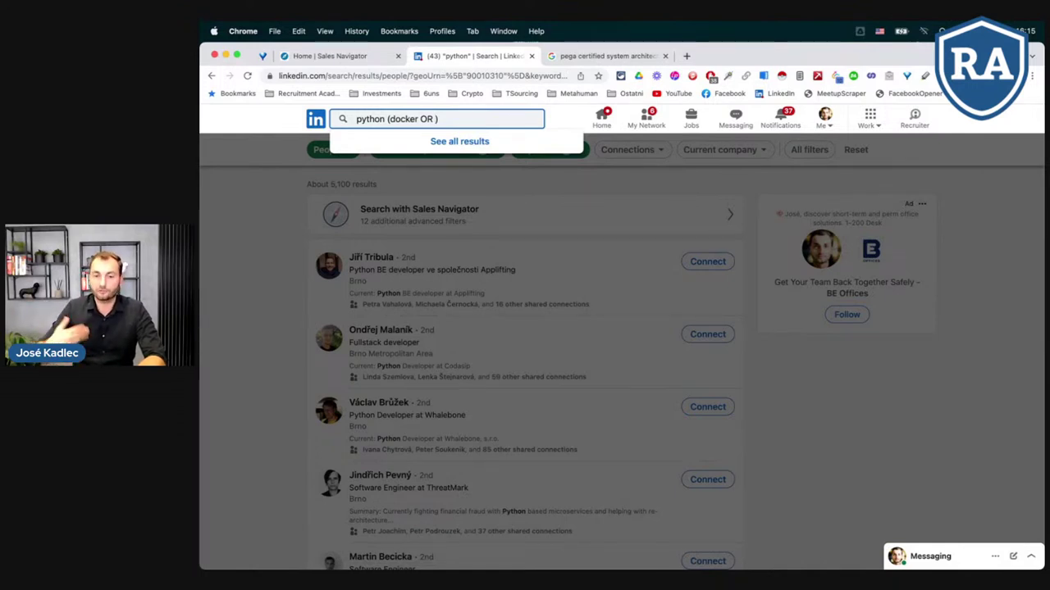
pyautogui.write('kubernete')
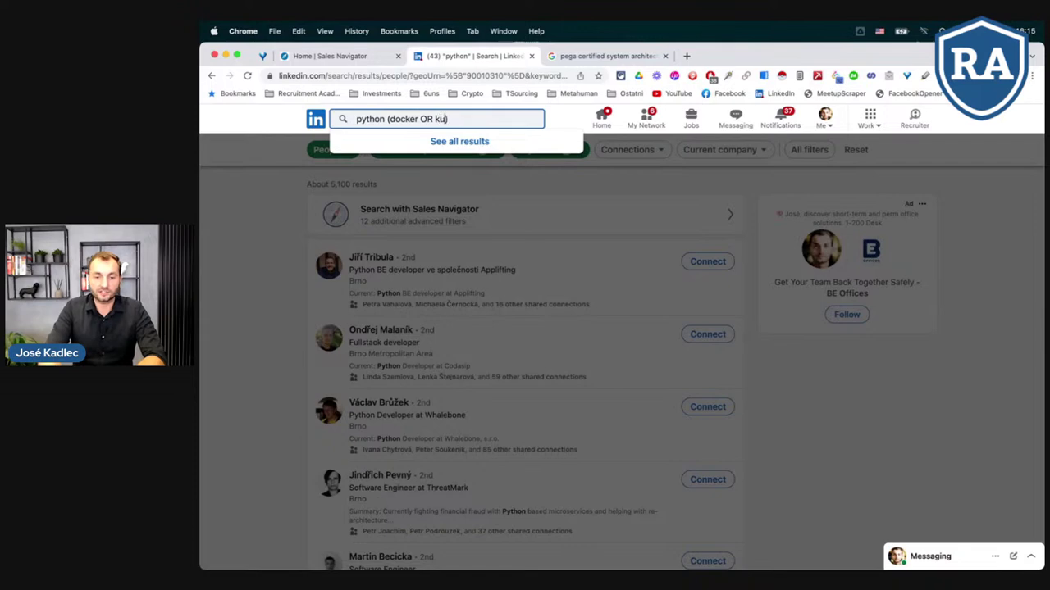
pyautogui.write('s')
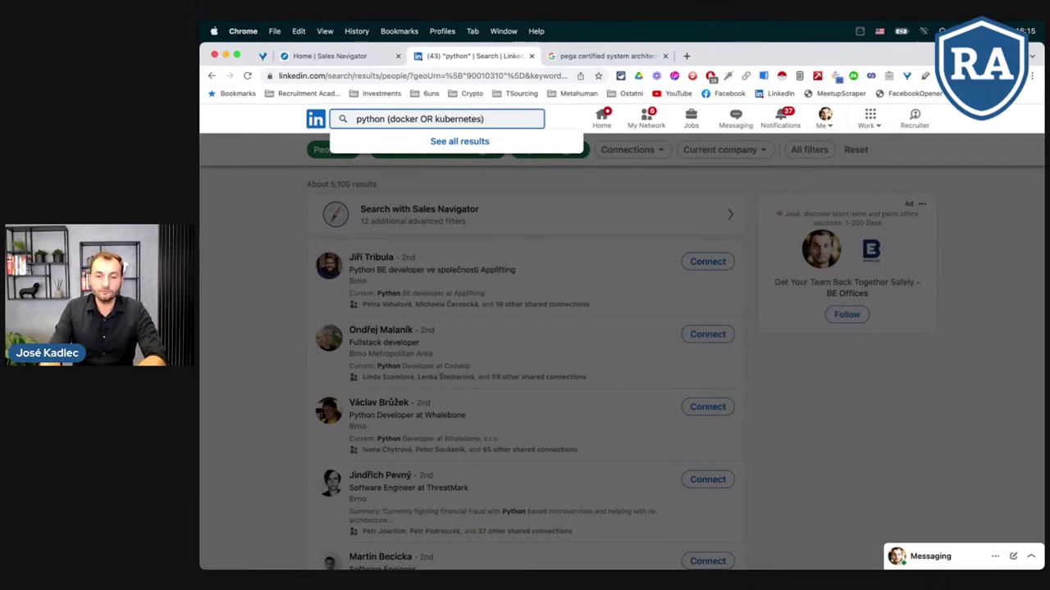
pyautogui.press('Return')
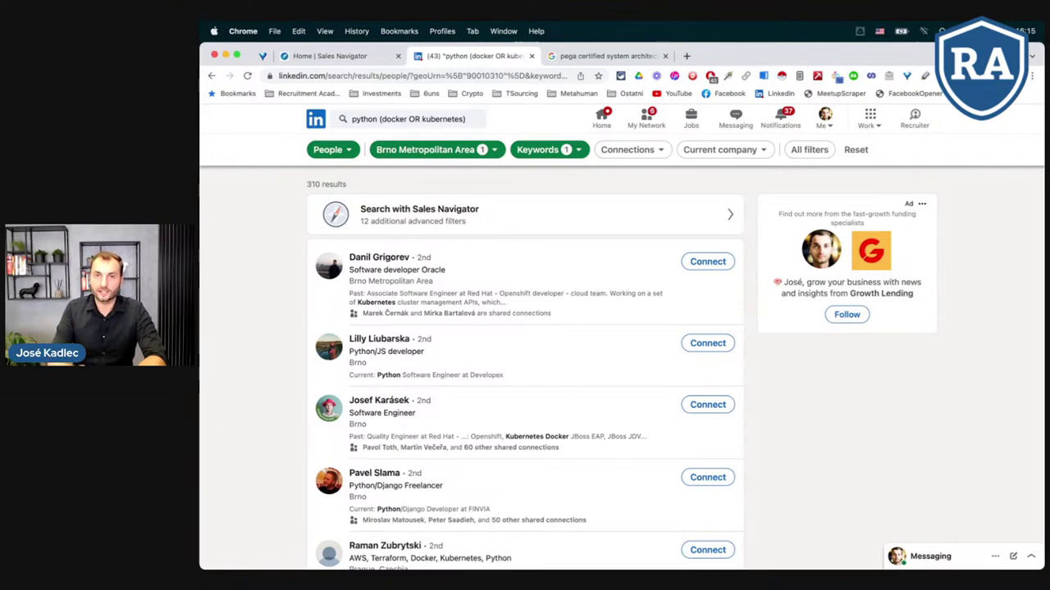
# Check the job description slide for further technologies, add OR grafana inside the query's parentheses, and rerun the people search
pyautogui.hotkey('ctrl', 'Right')
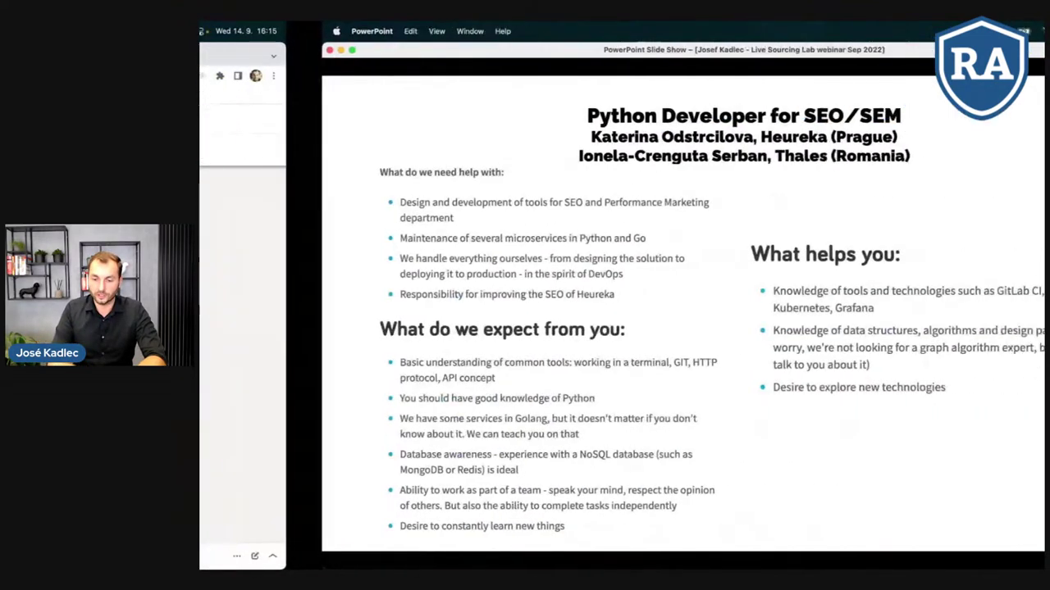
pyautogui.hotkey('ctrl', 'Left')
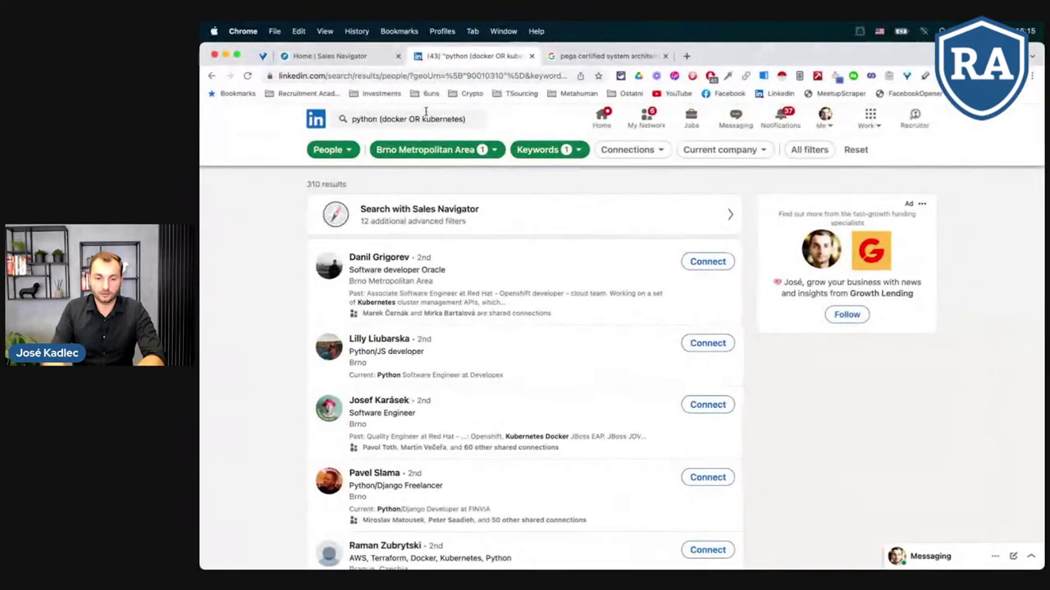
pyautogui.click(481, 119)
pyautogui.write('OR grafana')
pyautogui.press('Return')
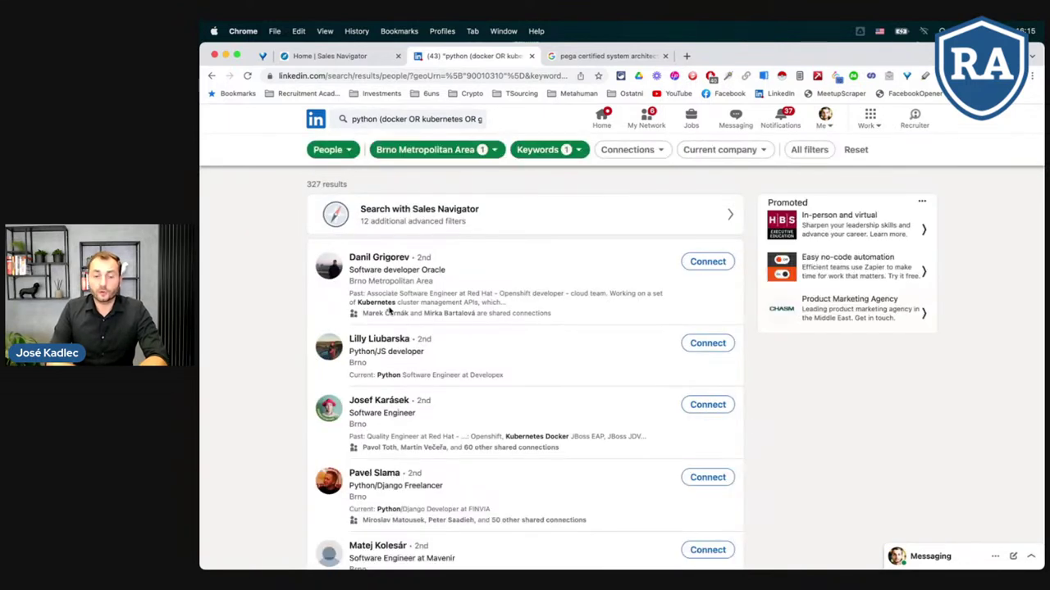
pyautogui.scroll(-1, 489, 445)
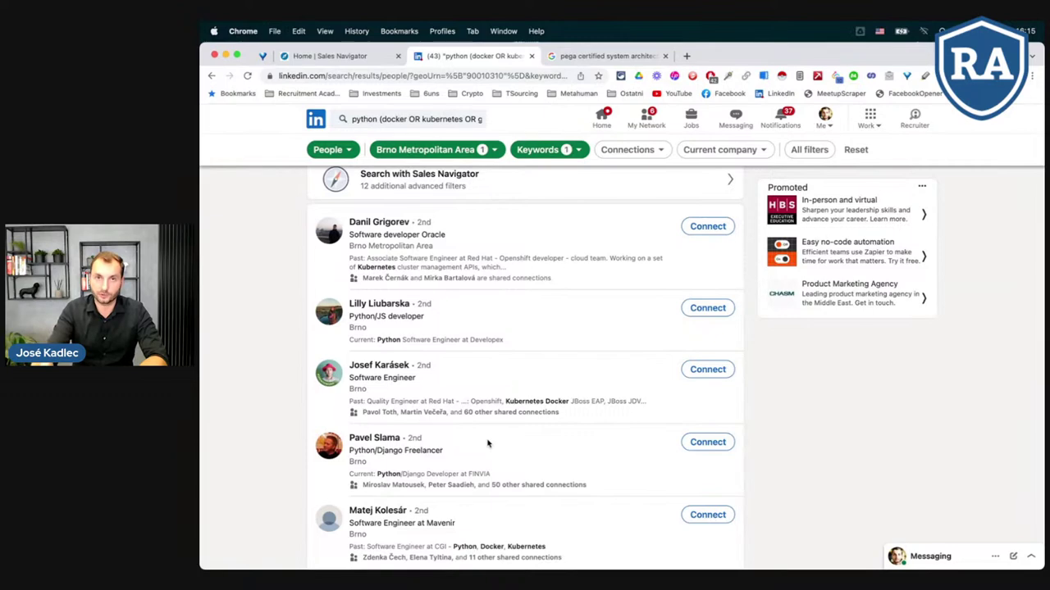
# Exclude the bracketed technologies by changing the people search to python -(docker OR kubernetes OR grafana)
pyautogui.scroll(2, 495, 287)
pyautogui.click(381, 119)
pyautogui.press('shift+super+Right')
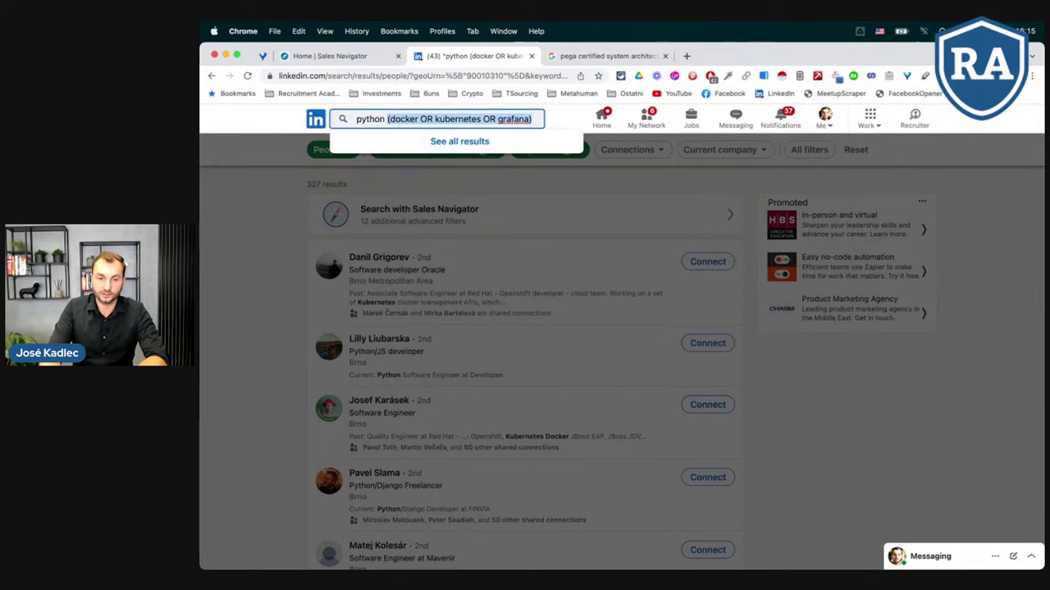
pyautogui.press('Left')
pyautogui.write('-')
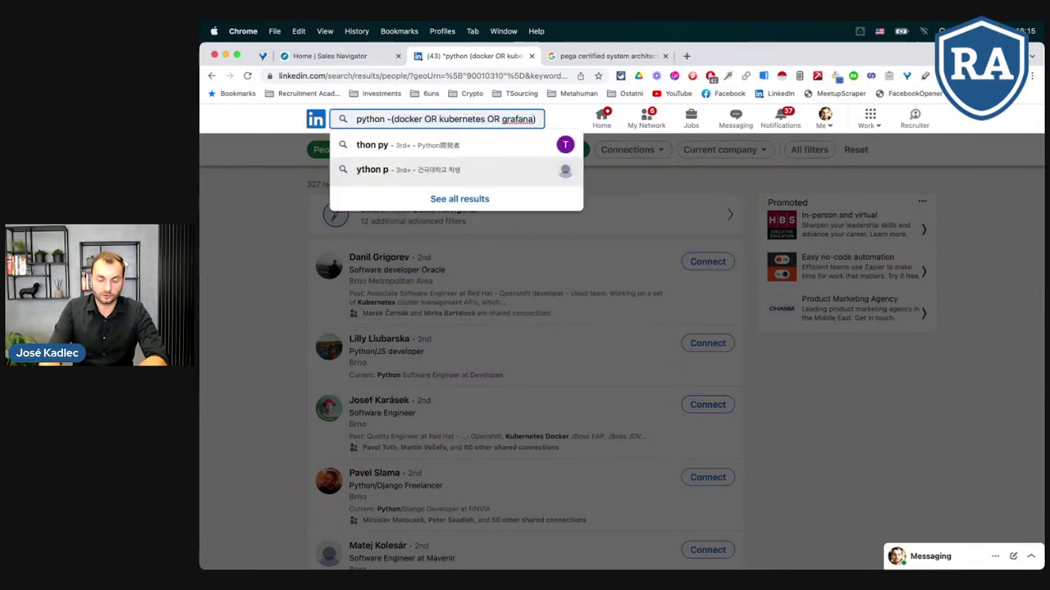
pyautogui.press('Return')
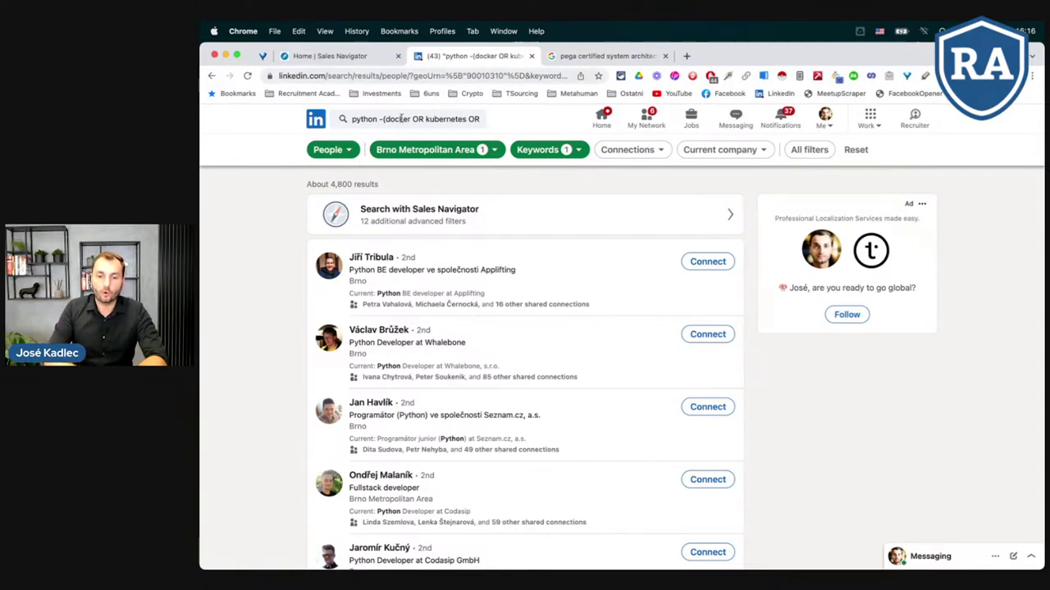
# Add -golang to the end of the people search query and rerun it
pyautogui.click(410, 119)
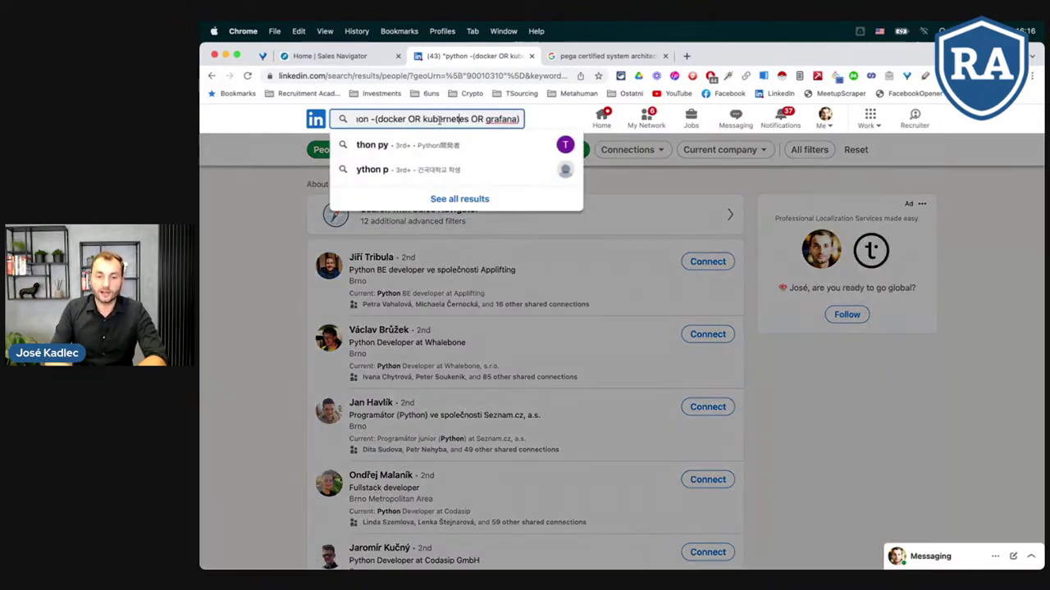
pyautogui.write('(')
pyautogui.press('BackSpace')
pyautogui.press('BackSpace')
pyautogui.write('-golang')
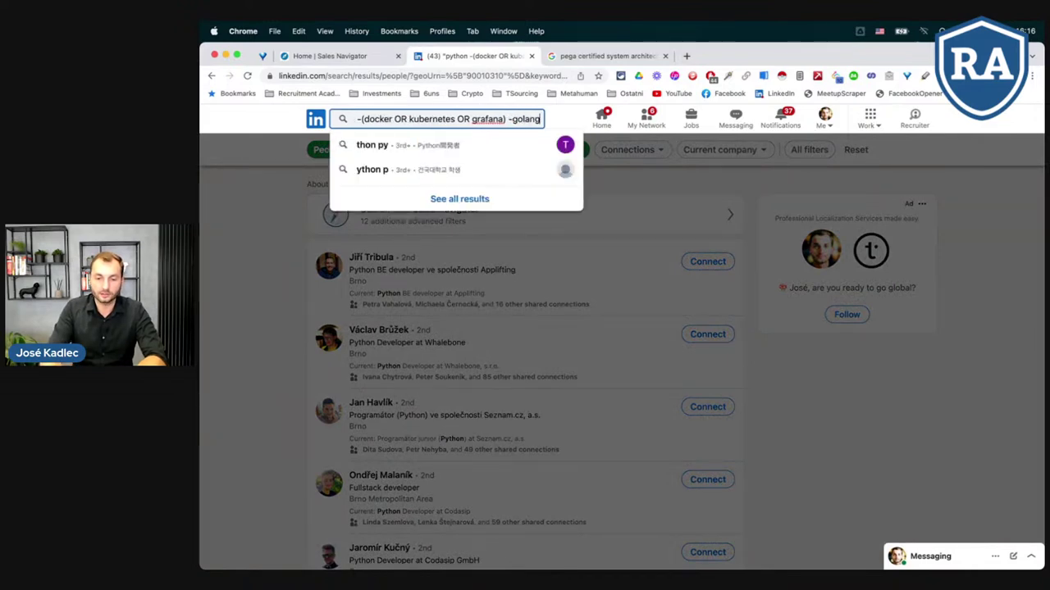
pyautogui.press('Return')
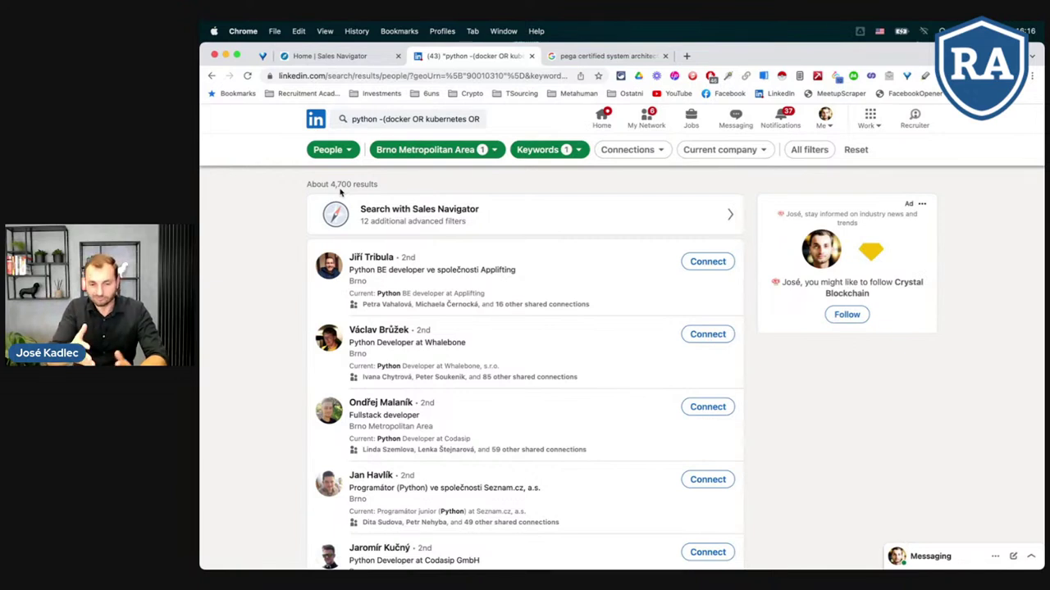
# Highlight the number of people found, and open google.com in a new browser tab
pyautogui.moveTo(330, 183); pyautogui.dragTo(351, 183)
pyautogui.click(349, 183)
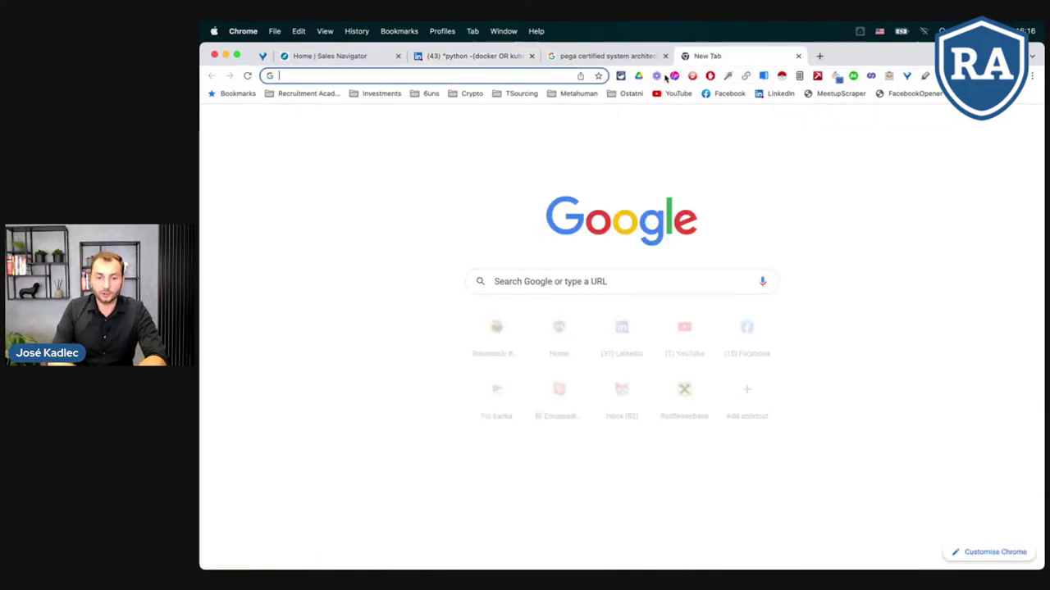
pyautogui.click(686, 57)
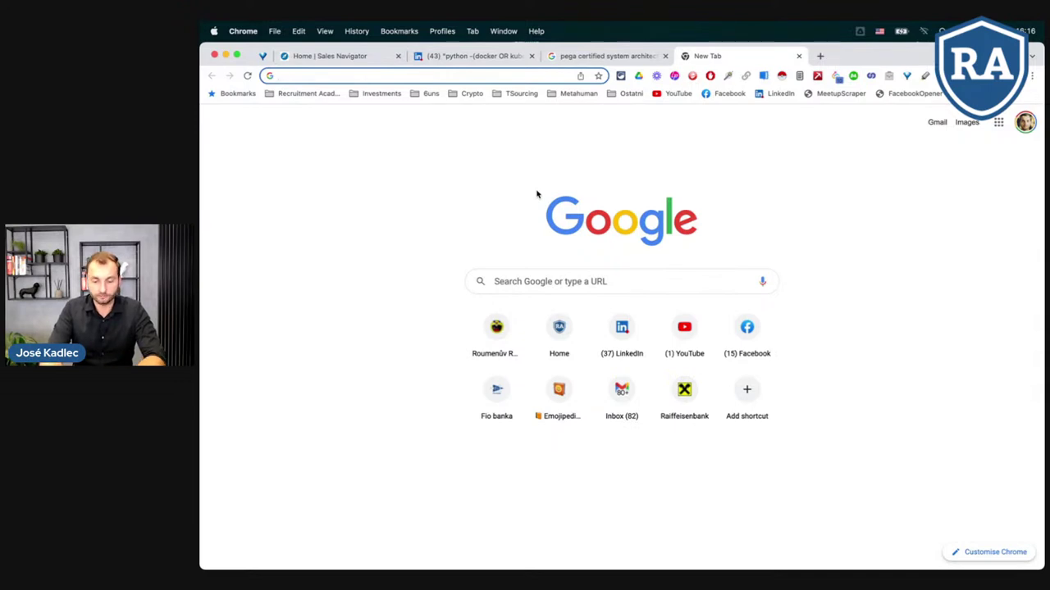
pyautogui.write('google.com')
pyautogui.press('Return')
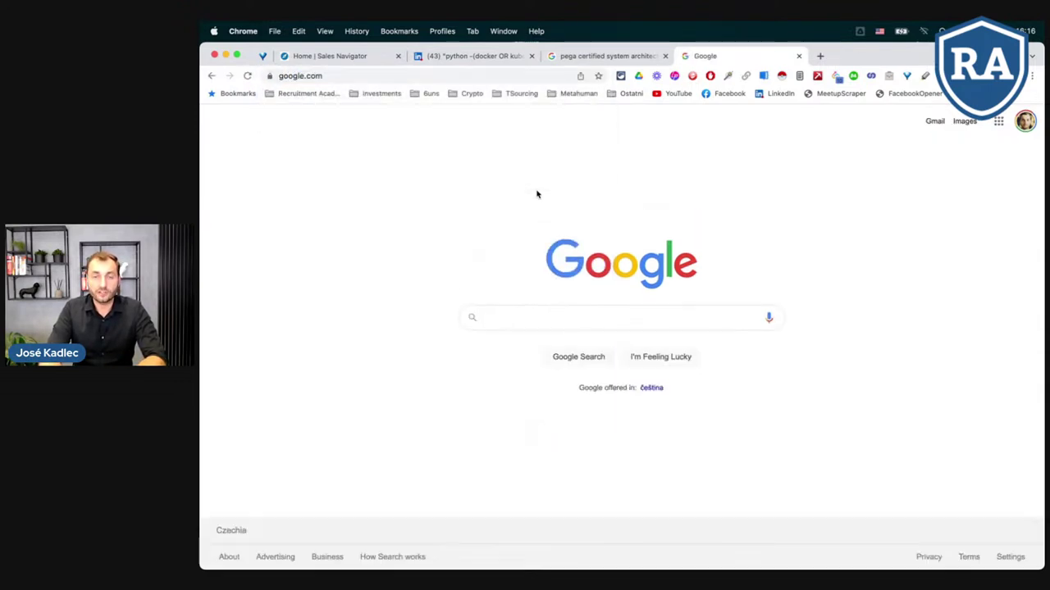
pyautogui.press('super+equal')
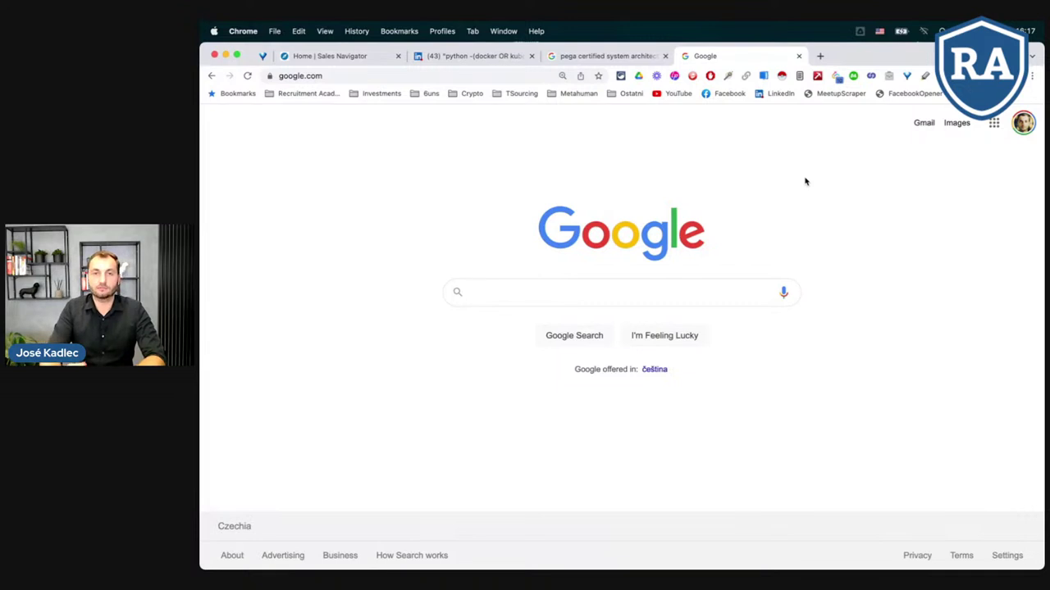
pyautogui.write('site:')
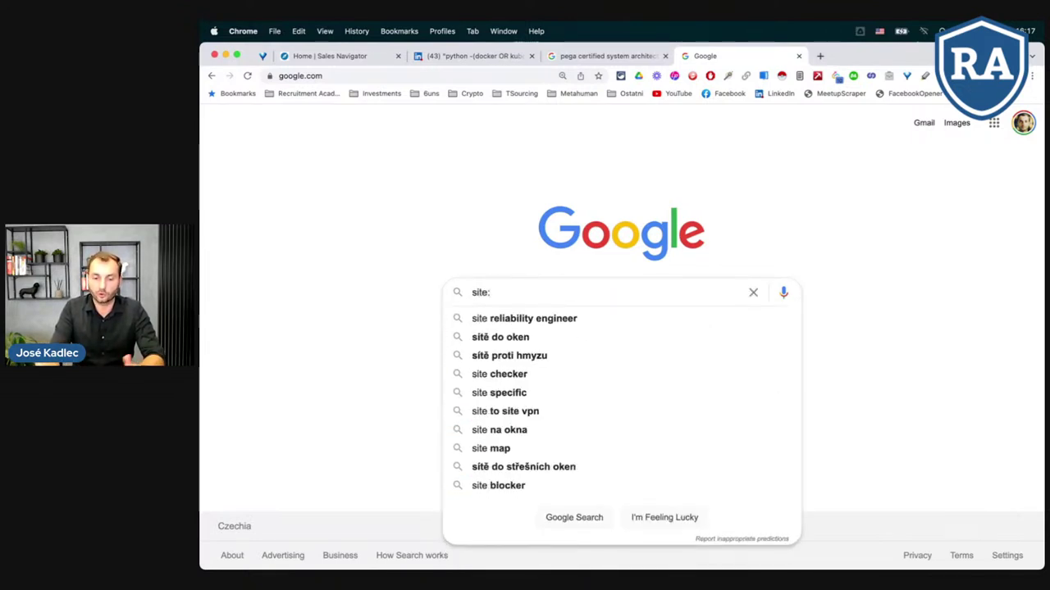
pyautogui.write('www.')
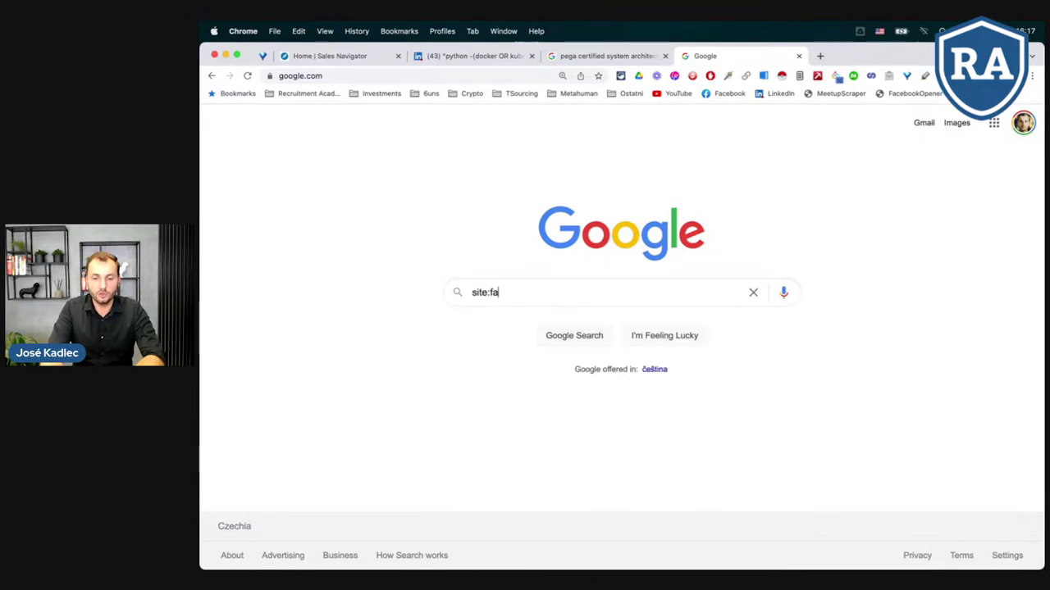
pyautogui.write('facebook.com')
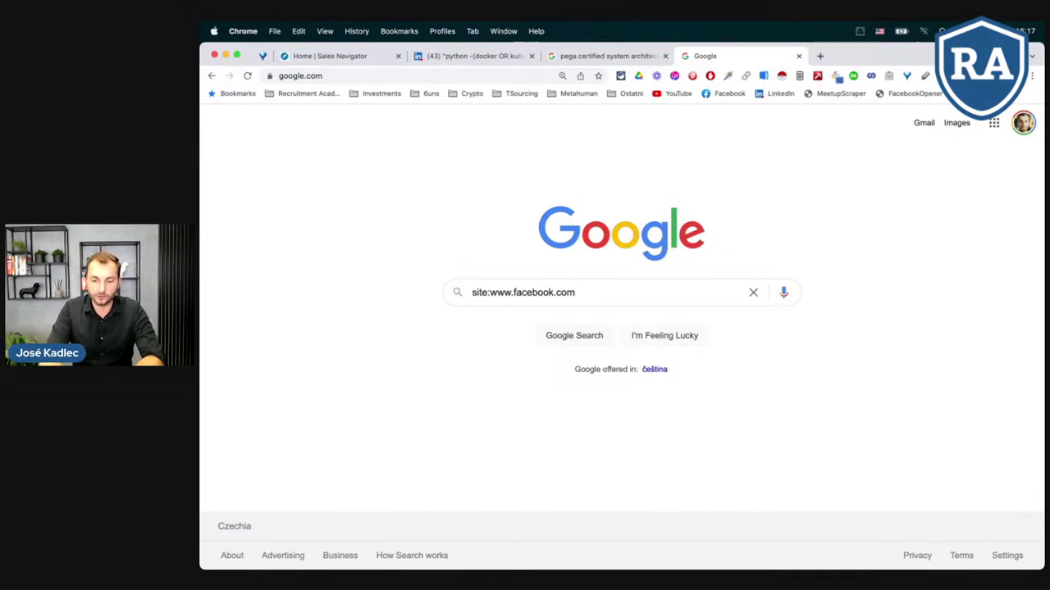
pyautogui.write('"')
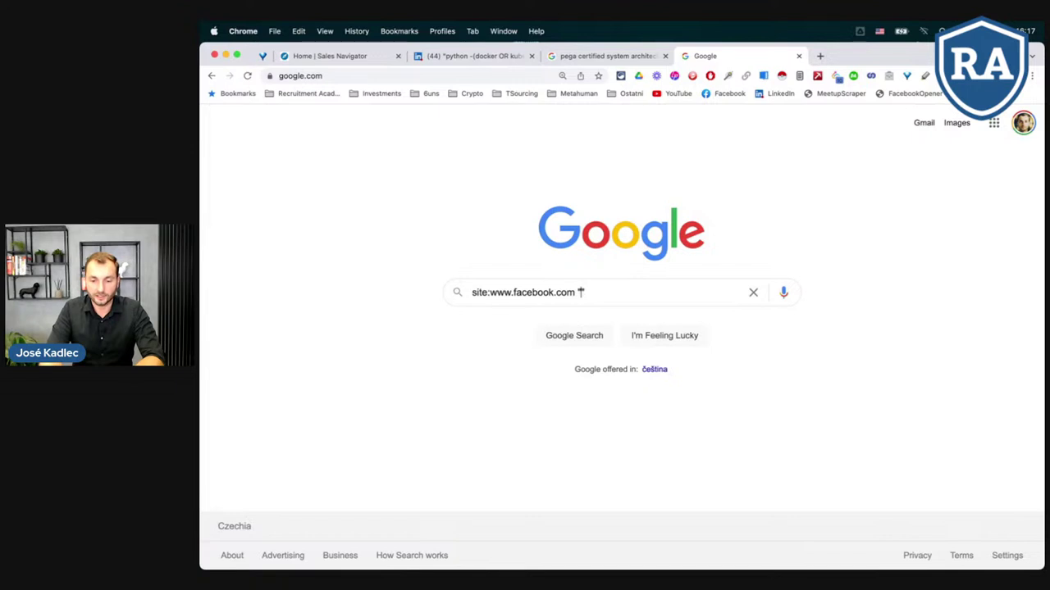
pyautogui.write('python')
pyautogui.press('Right')
pyautogui.write('brno')
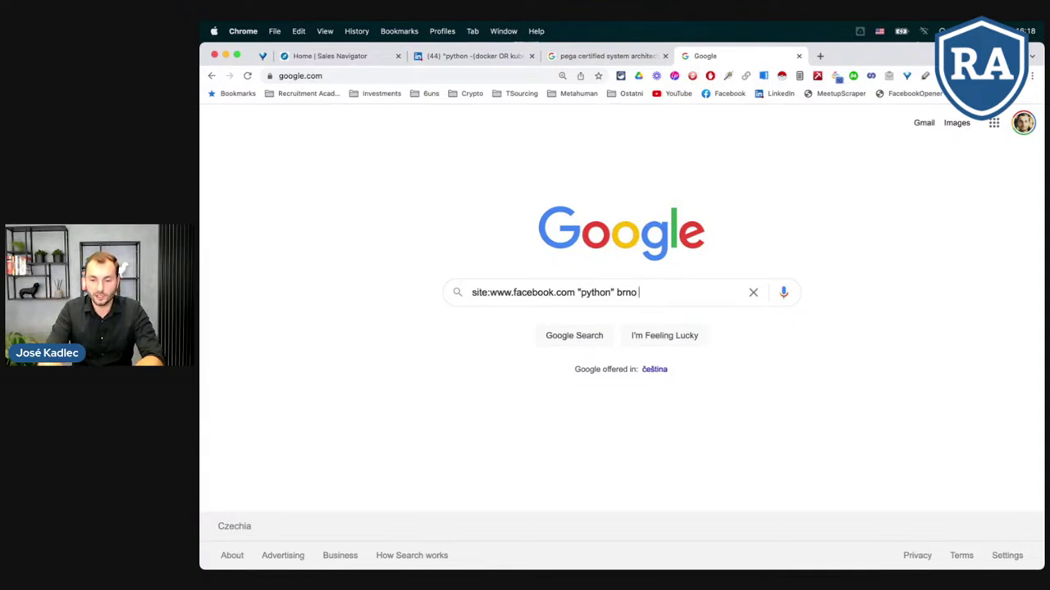
pyautogui.write('"present"')
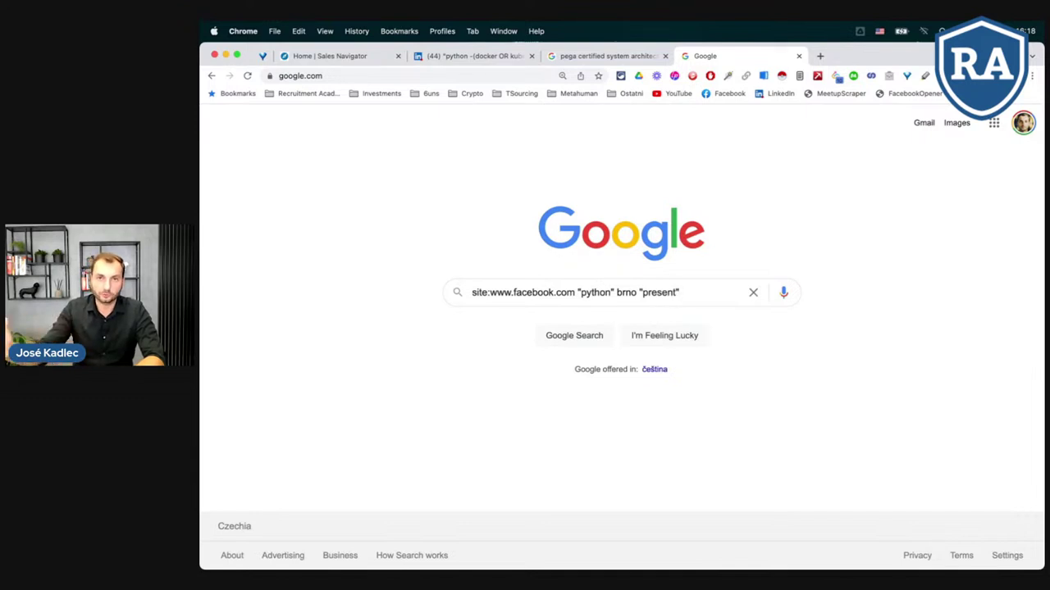
pyautogui.press('Return')
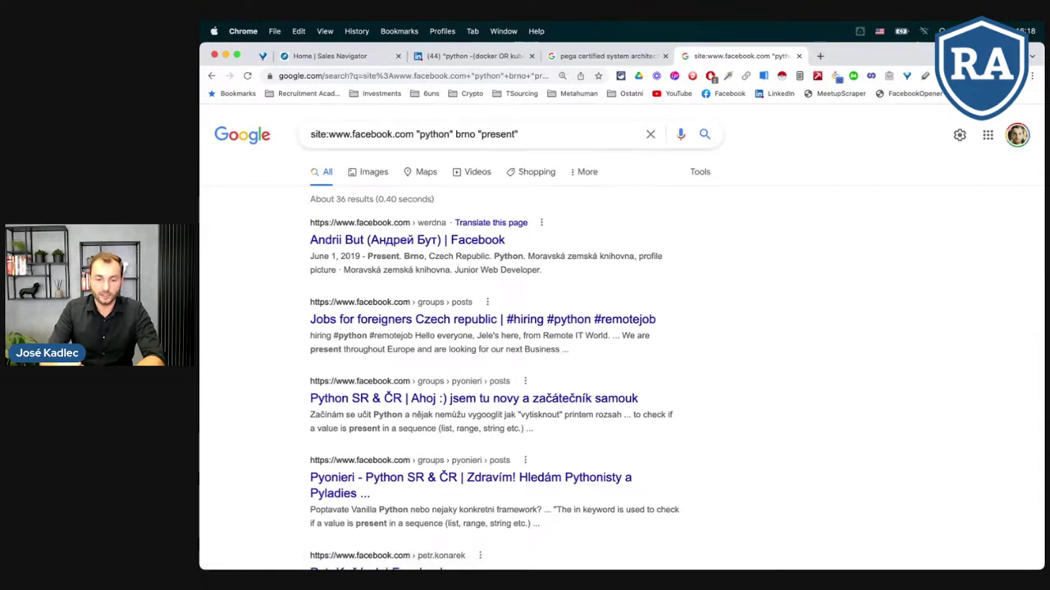
# Find personal Facebook profiles among the results and open three consecutive Brno developer profiles in separate browser tabs
pyautogui.scroll(-5, 439, 349)
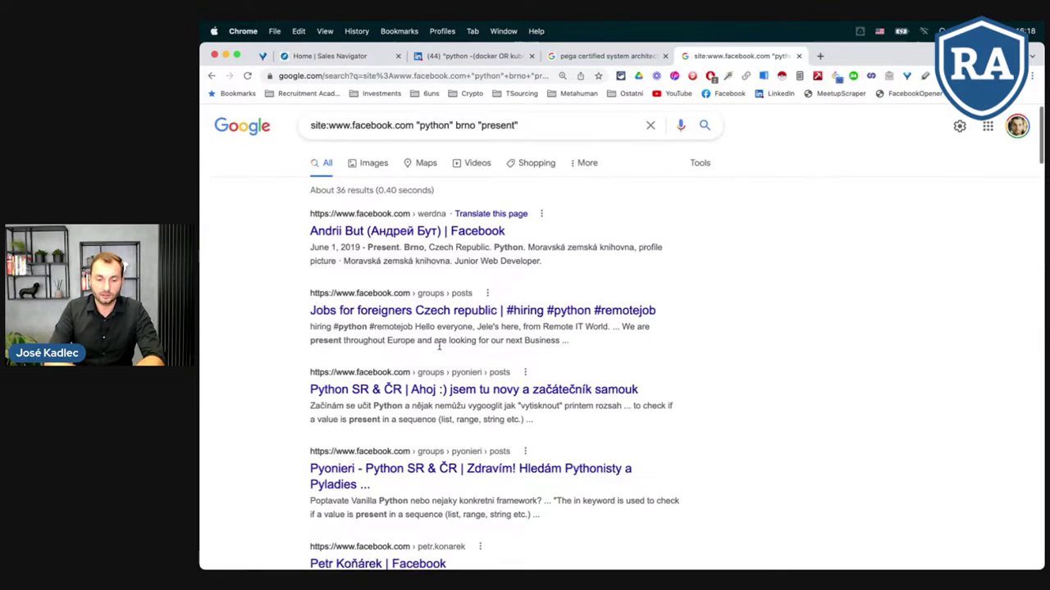
pyautogui.scroll(-3, 439, 348)
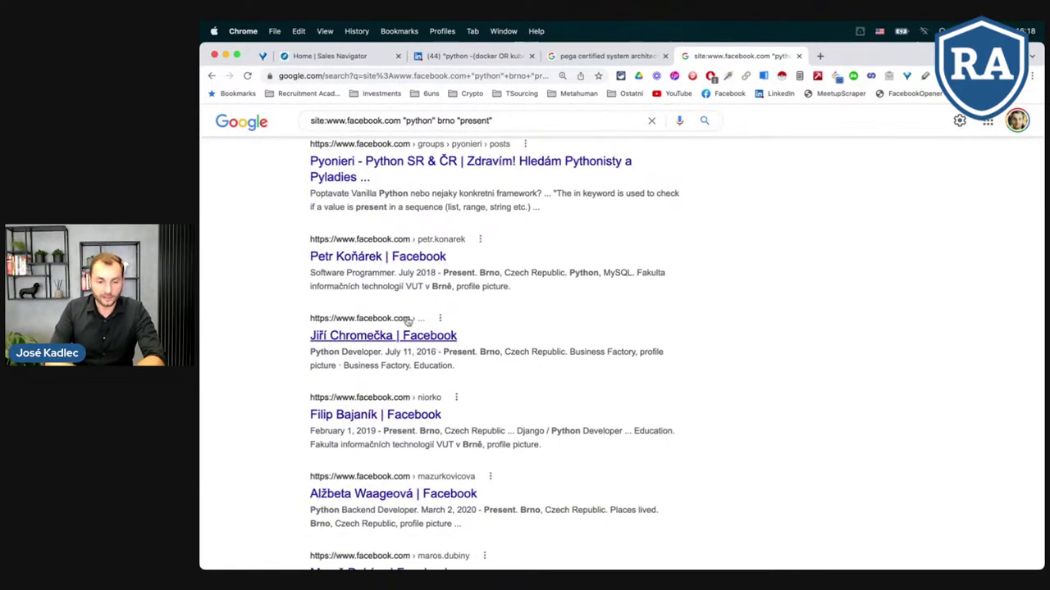
pyautogui.scroll(-1, 405, 323)
pyautogui.rightClick(351, 229)
pyautogui.click(360, 232)
pyautogui.rightClick(338, 308)
pyautogui.click(363, 256)
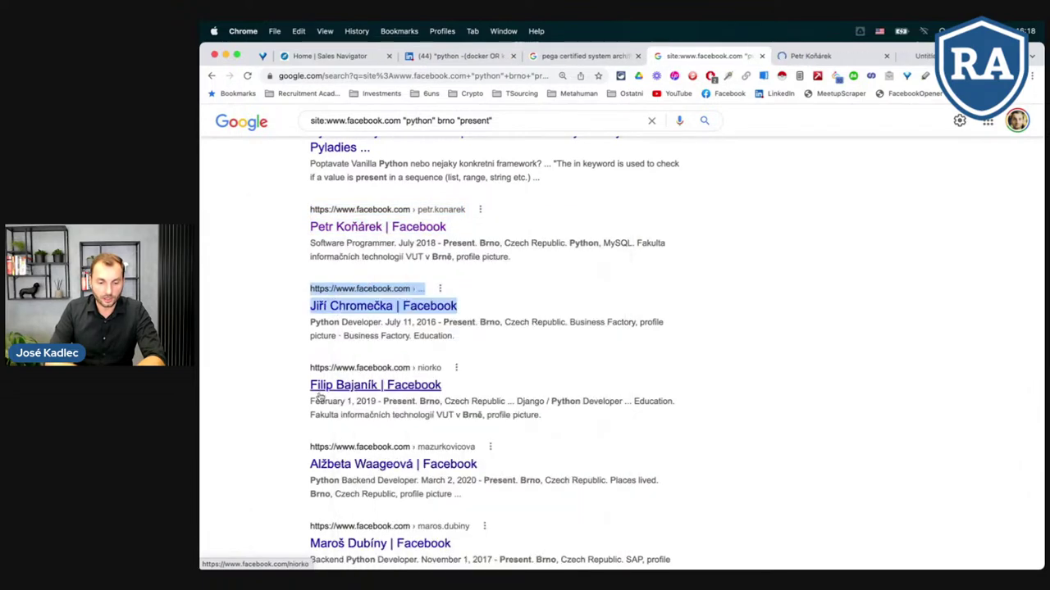
pyautogui.rightClick(330, 389)
pyautogui.click(385, 261)
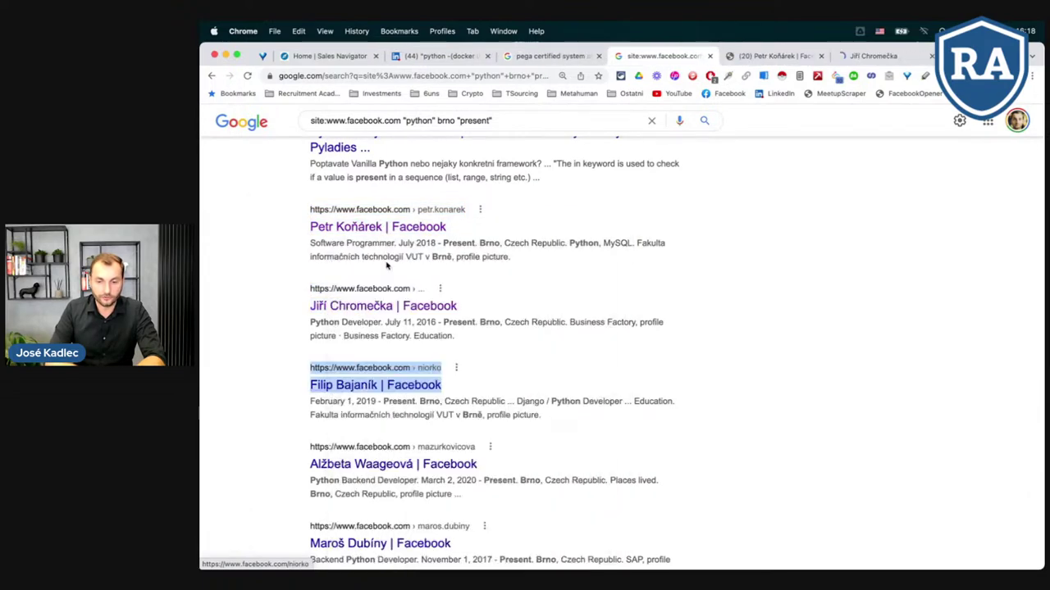
# Review the first candidate's Facebook About information, including Work and education and Overview
pyautogui.click(718, 55)
pyautogui.scroll(-2, 508, 243)
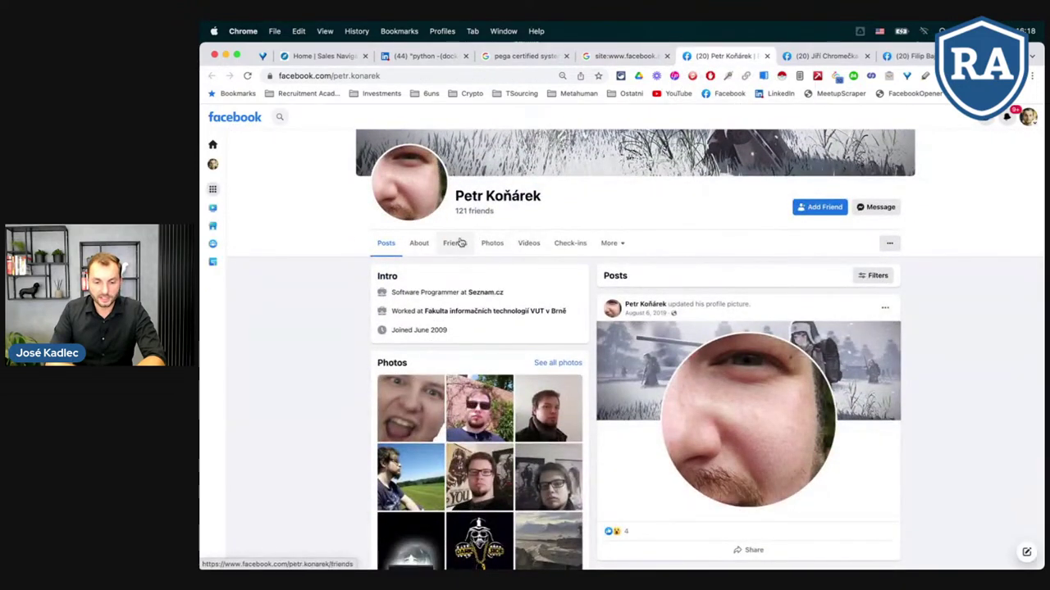
pyautogui.click(418, 243)
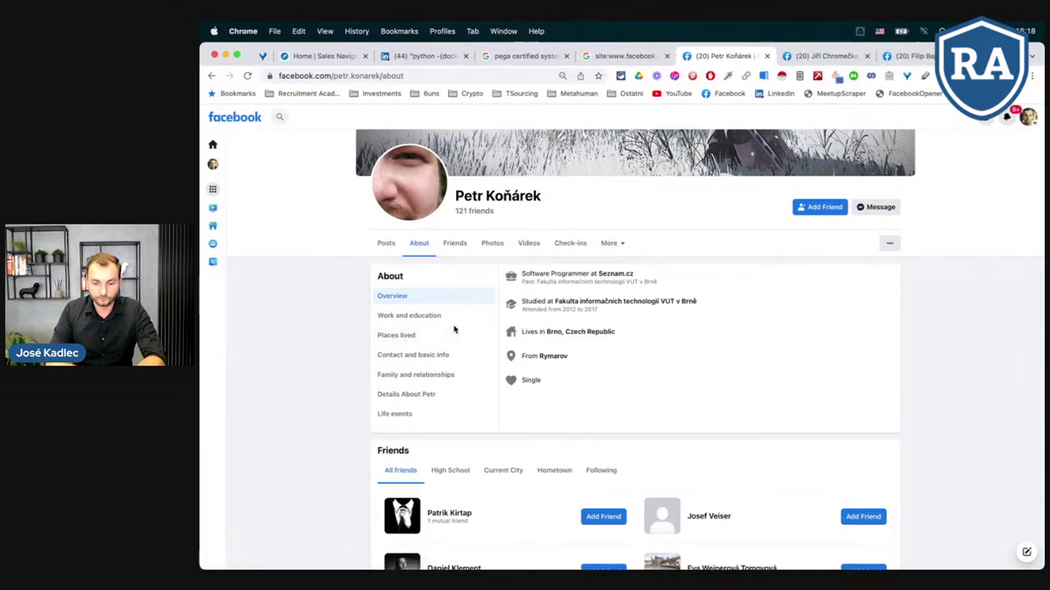
pyautogui.click(419, 318)
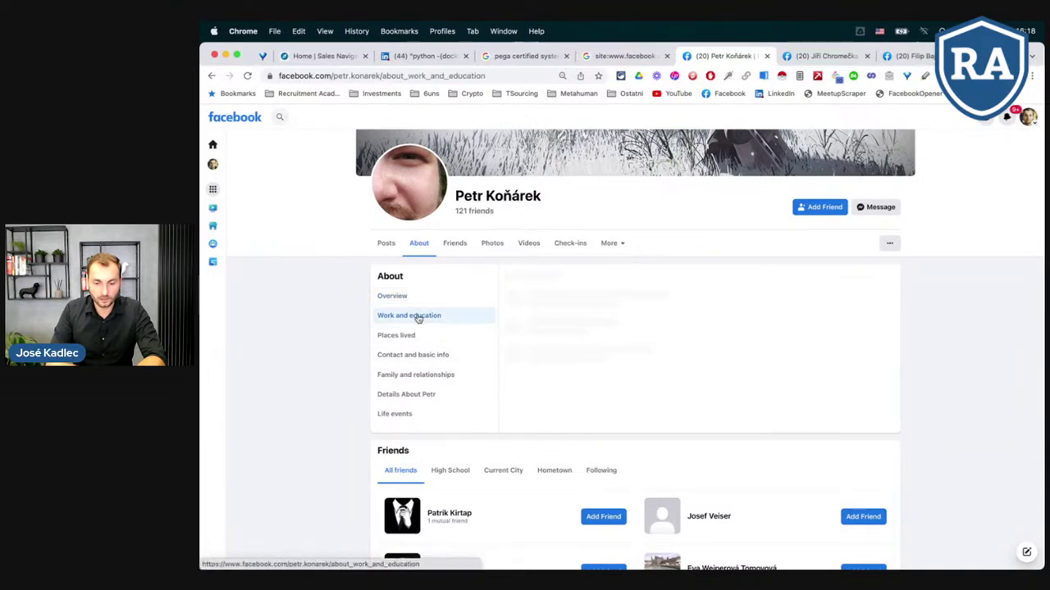
pyautogui.click(411, 297)
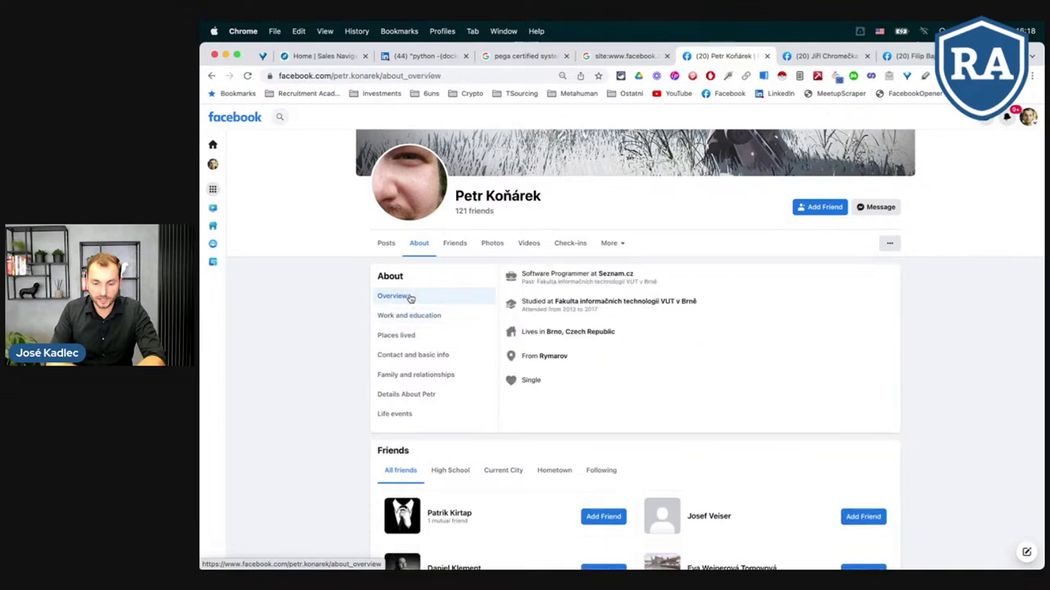
# Compare the first candidate's Google result snippet with the details in the Facebook profile overview
pyautogui.click(624, 56)
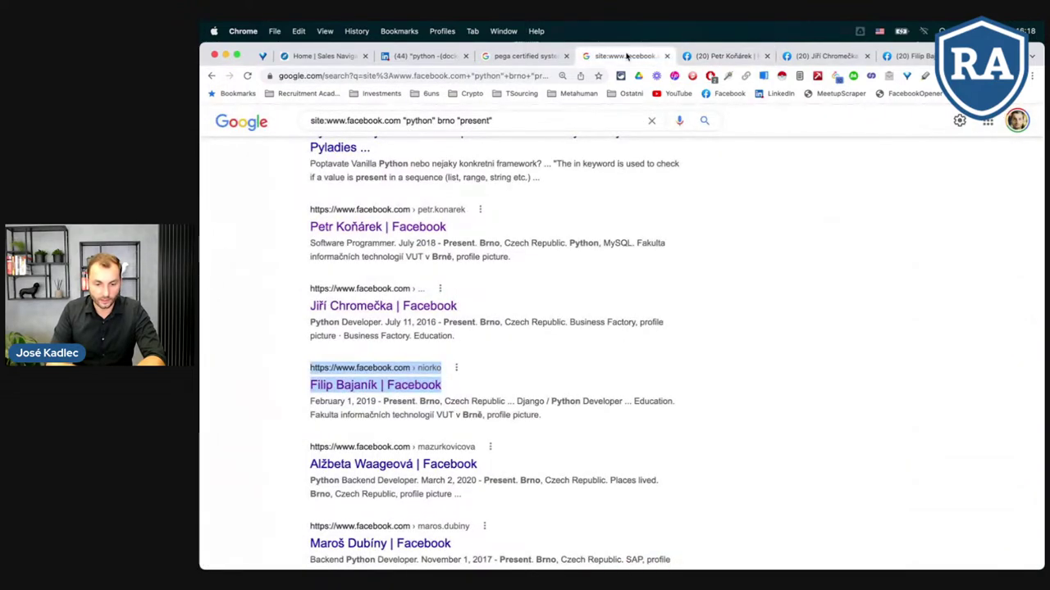
pyautogui.scroll(-2, 339, 315)
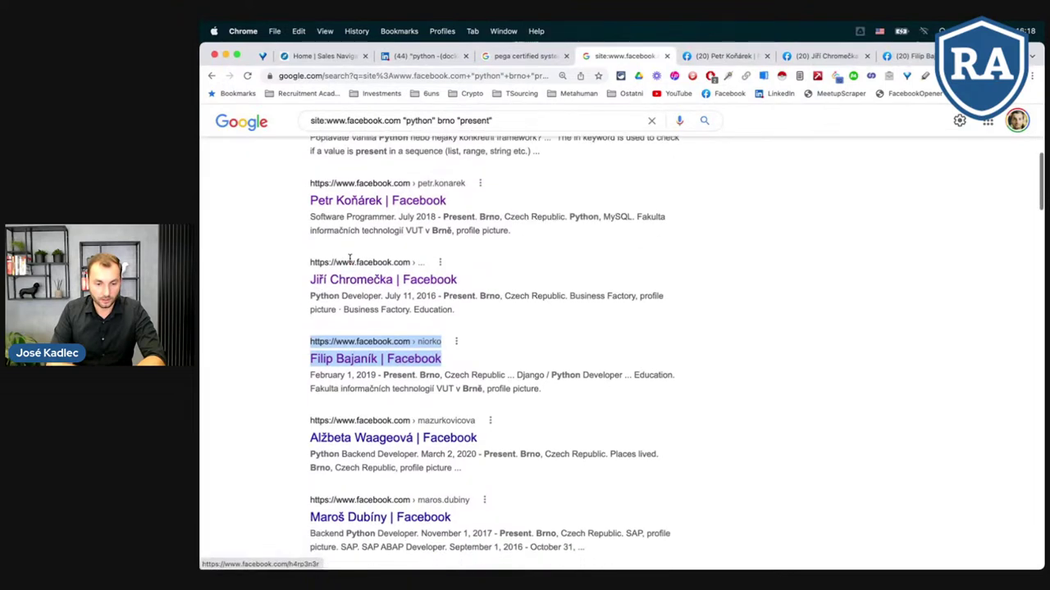
pyautogui.scroll(1, 353, 258)
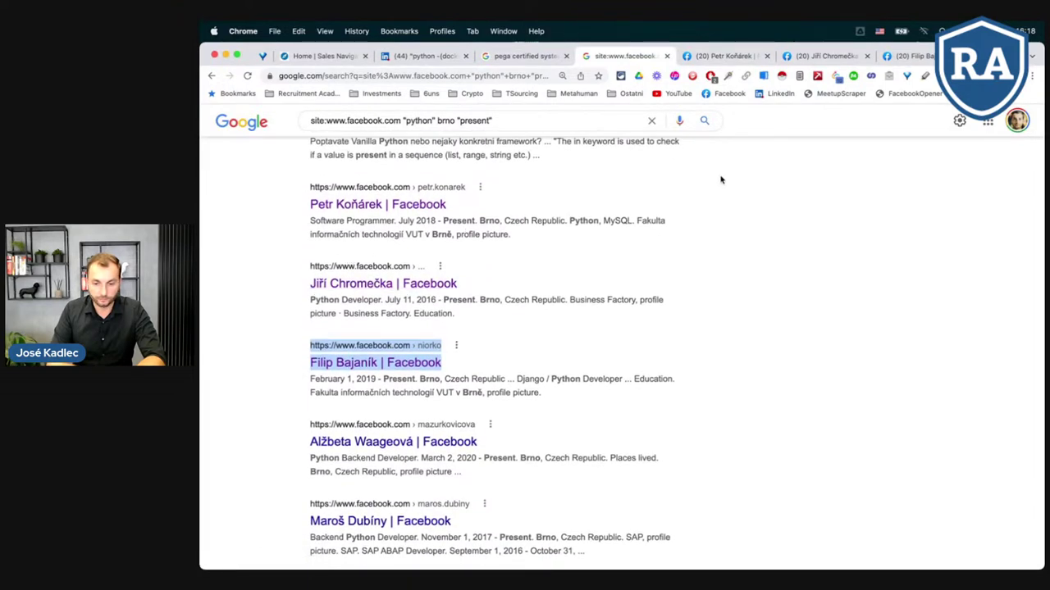
pyautogui.click(706, 56)
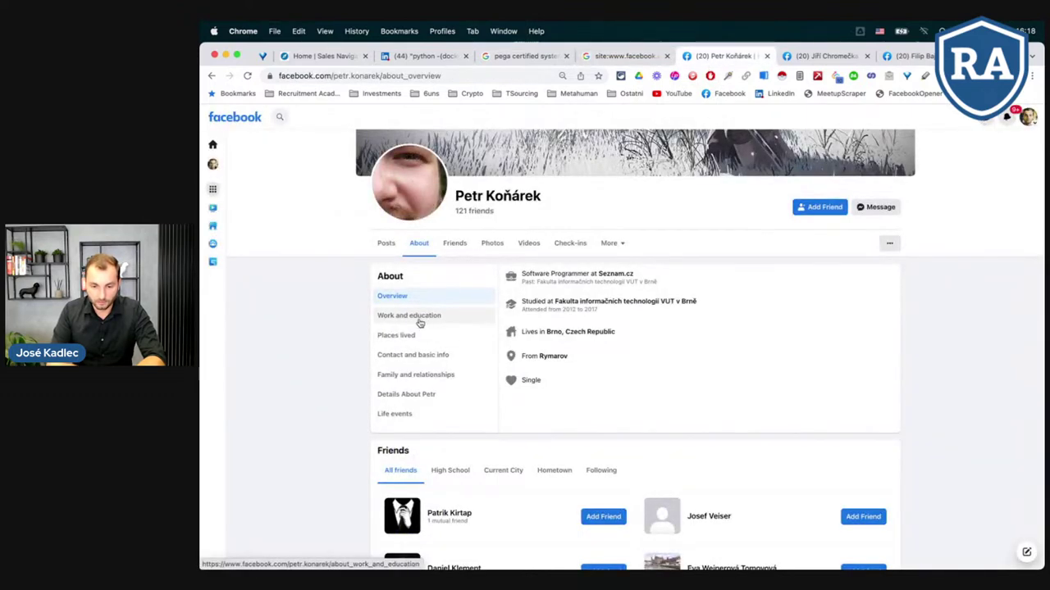
# Look through the second candidate's Facebook profile, checking the friends list and the About overview
pyautogui.click(820, 55)
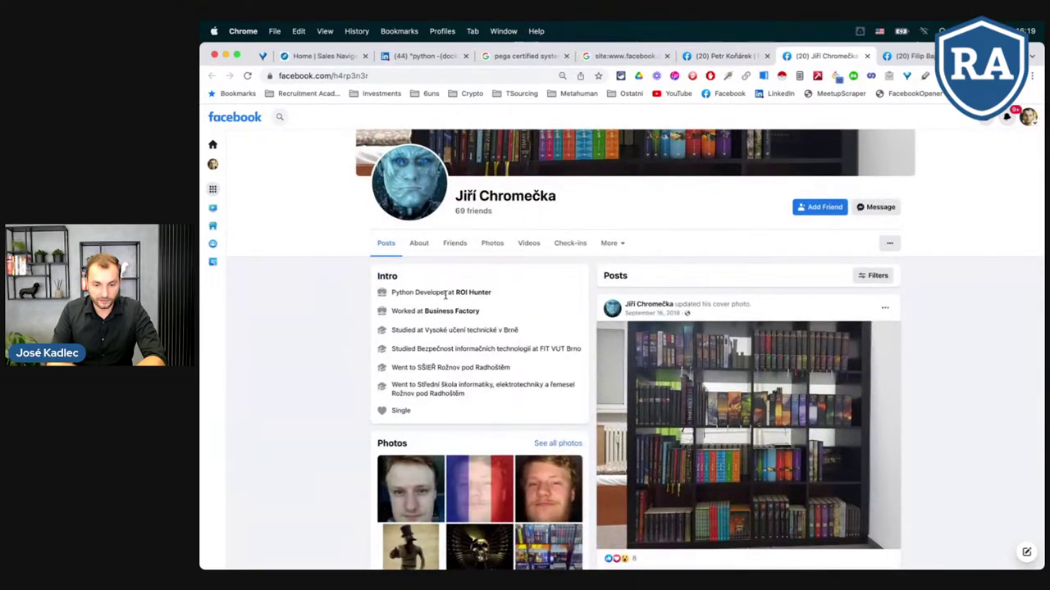
pyautogui.click(454, 246)
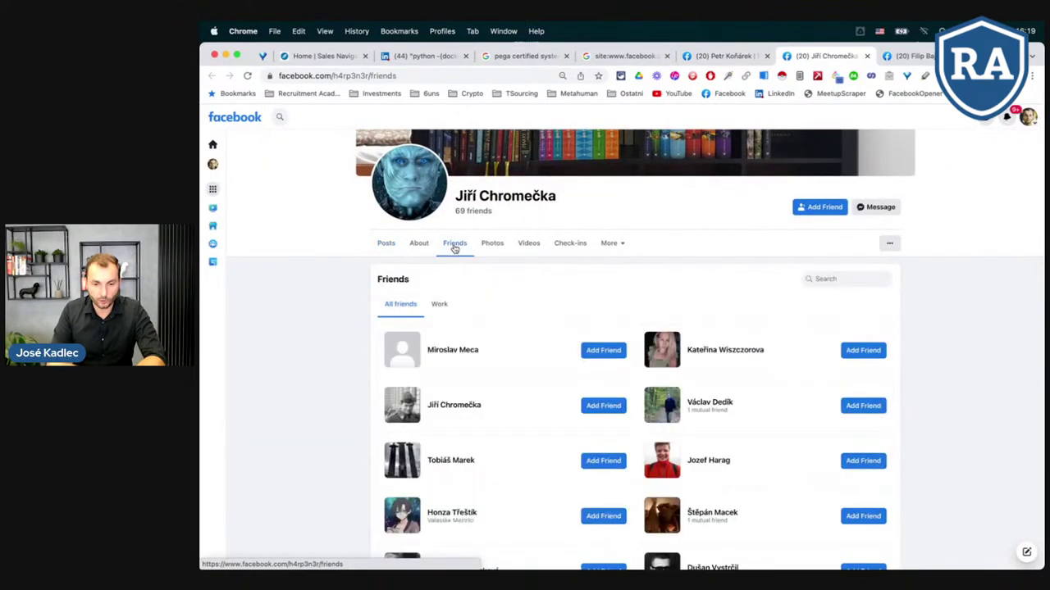
pyautogui.click(423, 248)
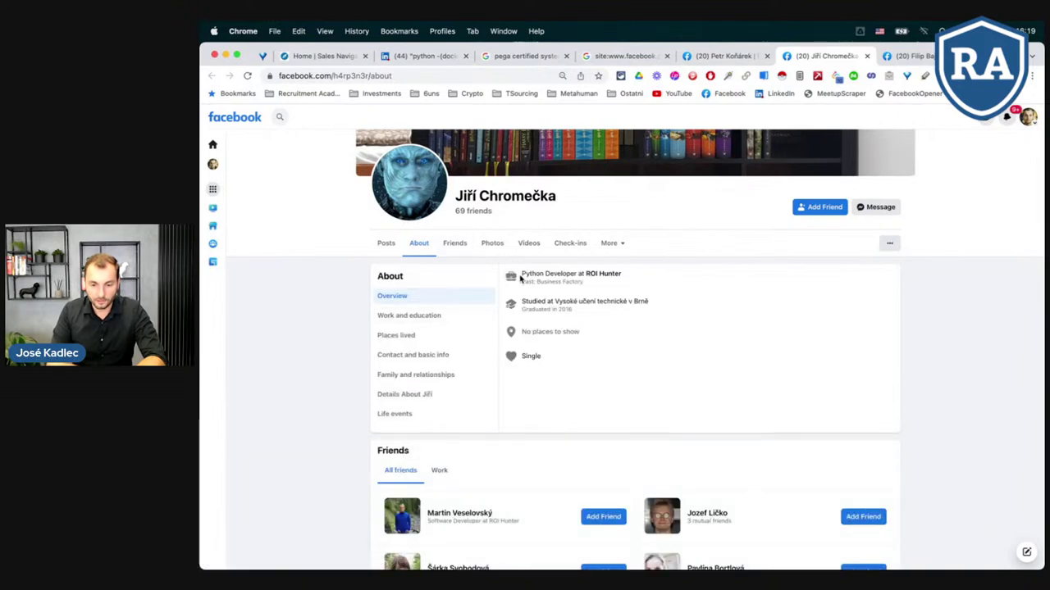
# Examine the third candidate's Work and education history on Facebook and highlight the word Python in the former job entry
pyautogui.click(908, 56)
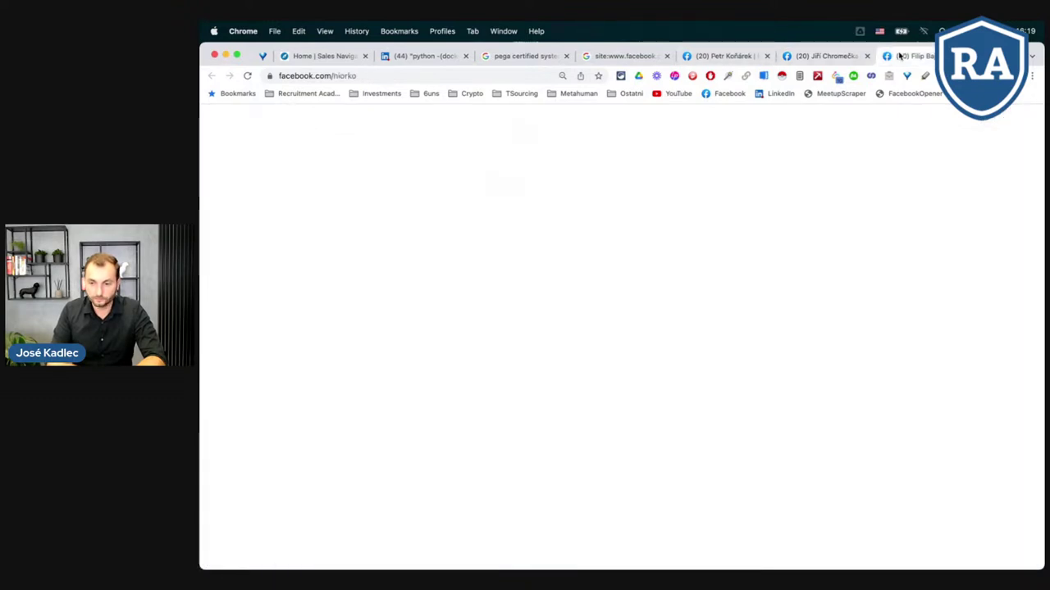
pyautogui.click(419, 248)
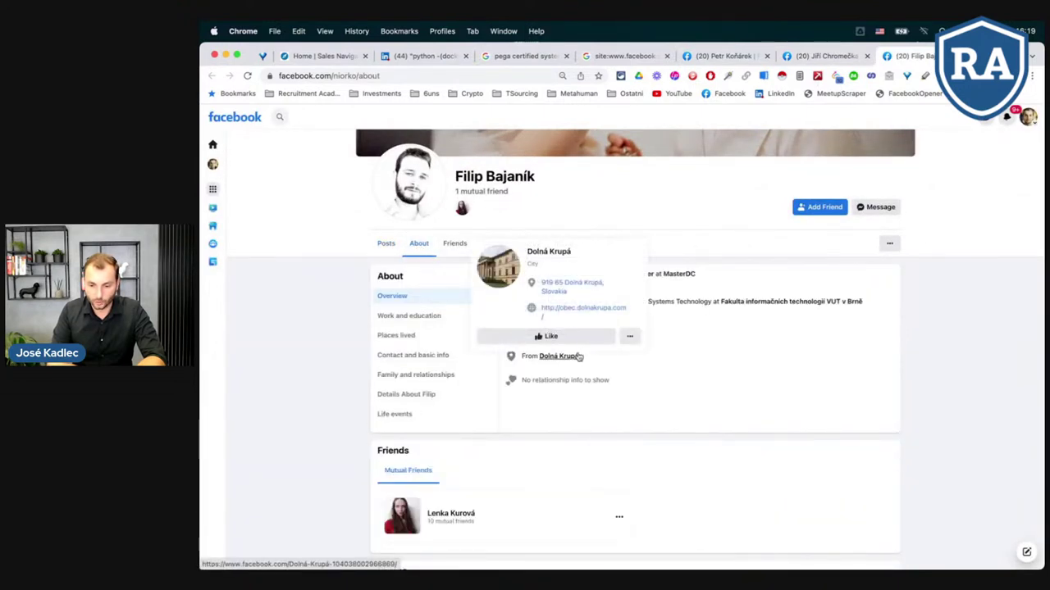
pyautogui.click(417, 319)
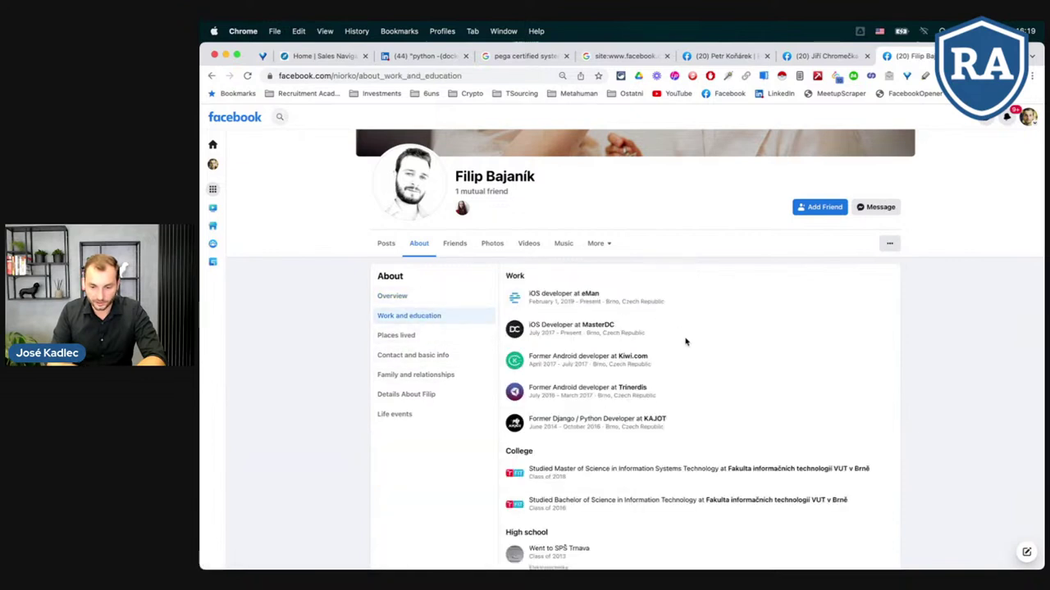
pyautogui.scroll(-1, 686, 342)
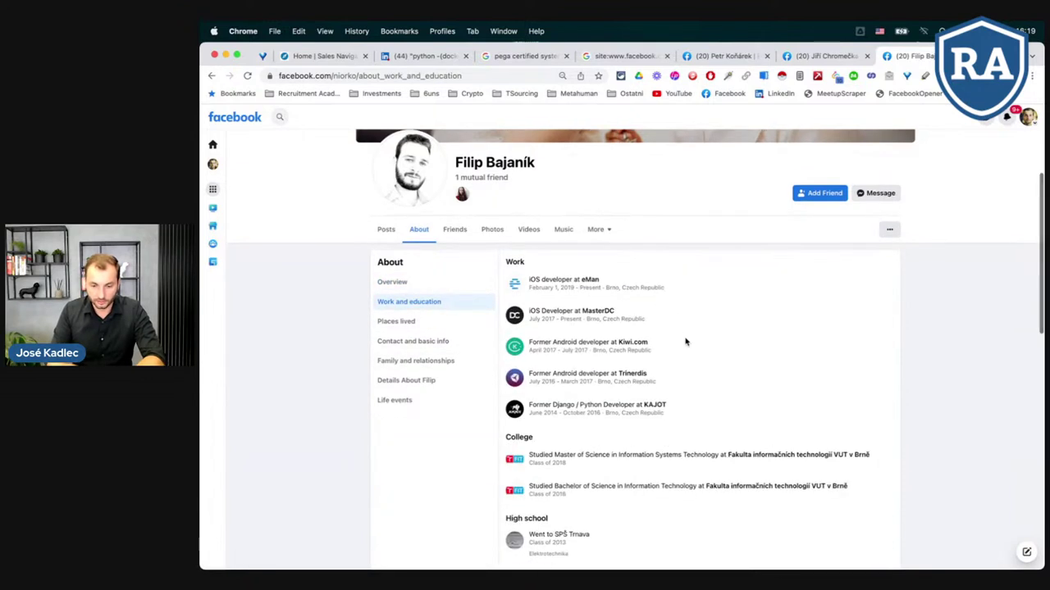
pyautogui.doubleClick(591, 405)
pyautogui.scroll(2, 598, 284)
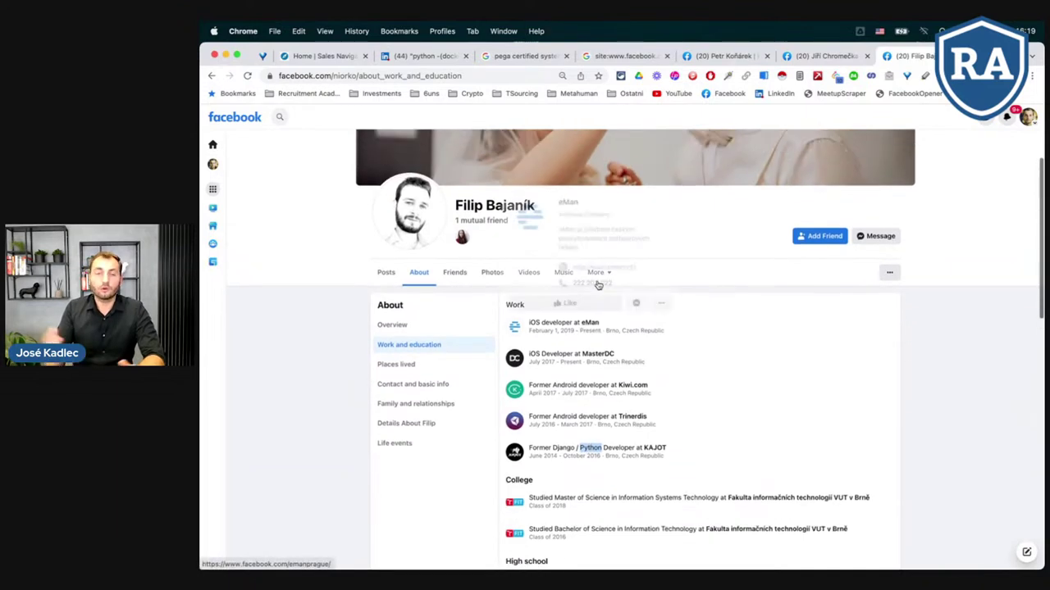
pyautogui.scroll(5, 598, 285)
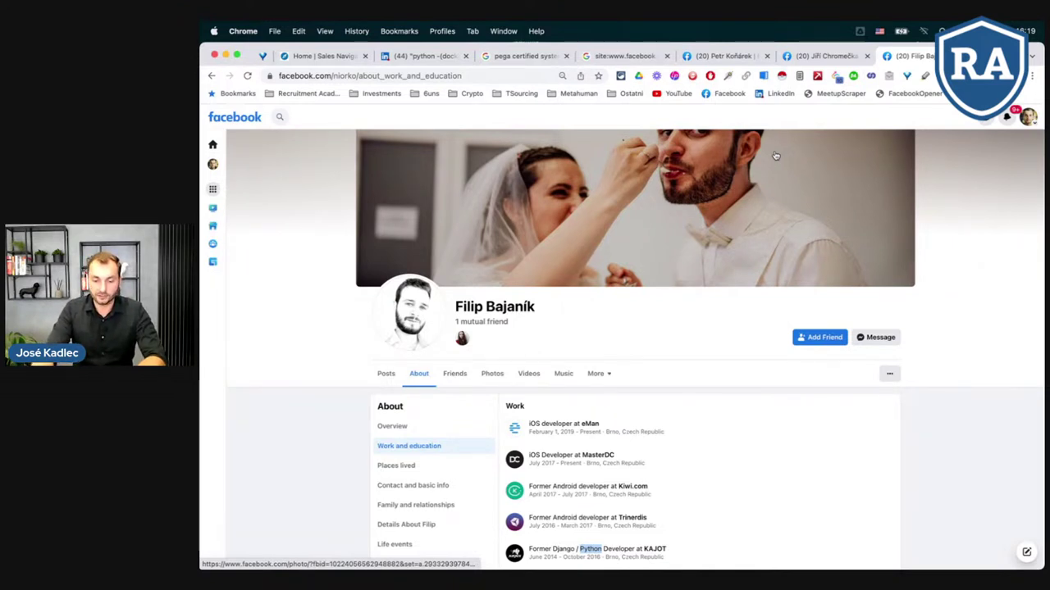
pyautogui.scroll(-2, 776, 156)
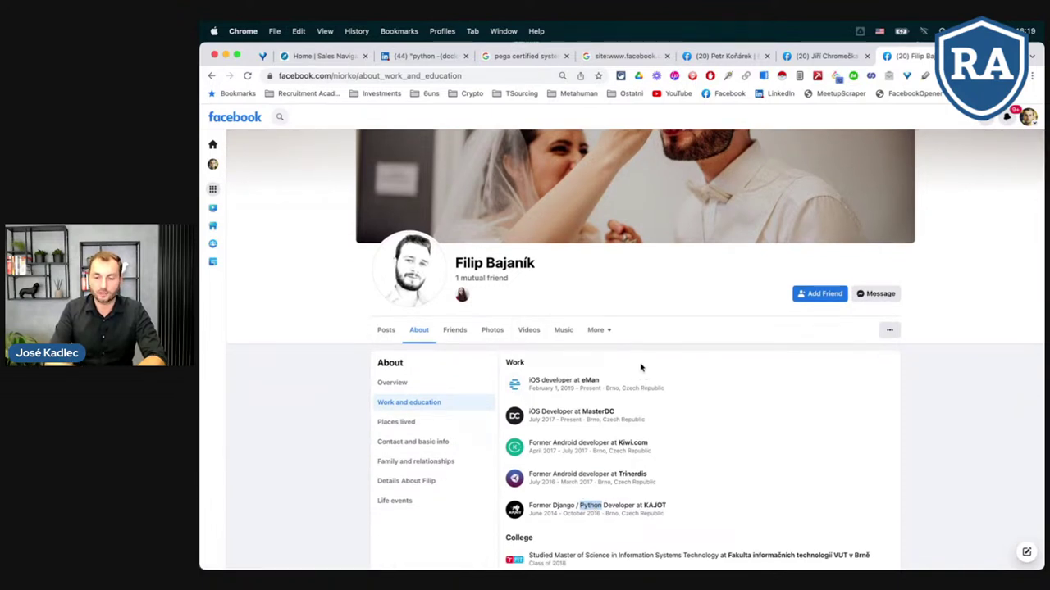
pyautogui.scroll(4, 641, 367)
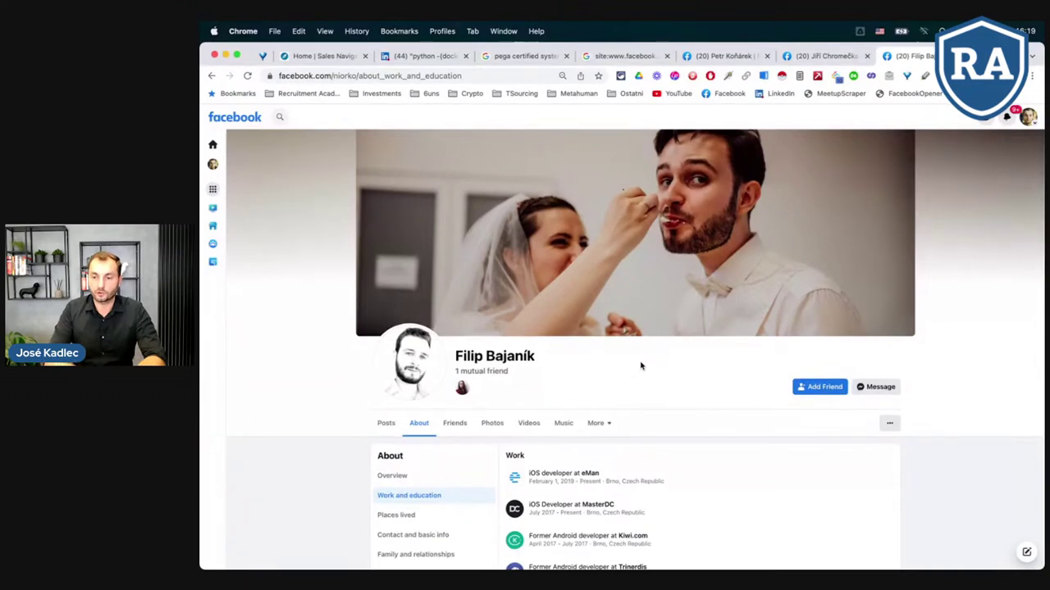
# Close the three candidate profiles, then check the Python Developer job description slide and return to the Google results
pyautogui.press('super+w')
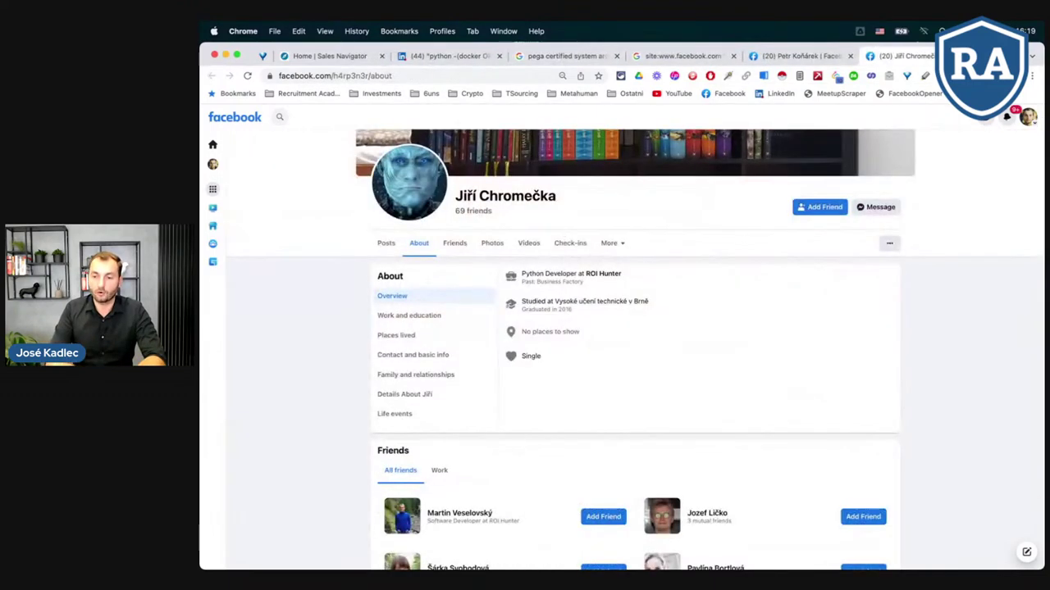
pyautogui.press('super+w')
pyautogui.press('super+w')
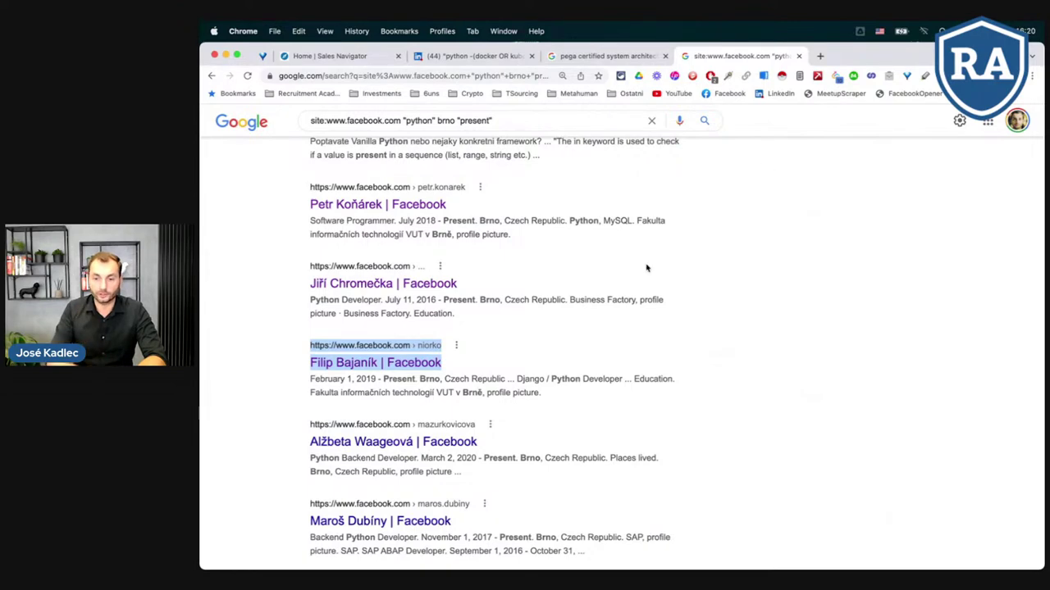
pyautogui.hotkey('ctrl', 'Right')
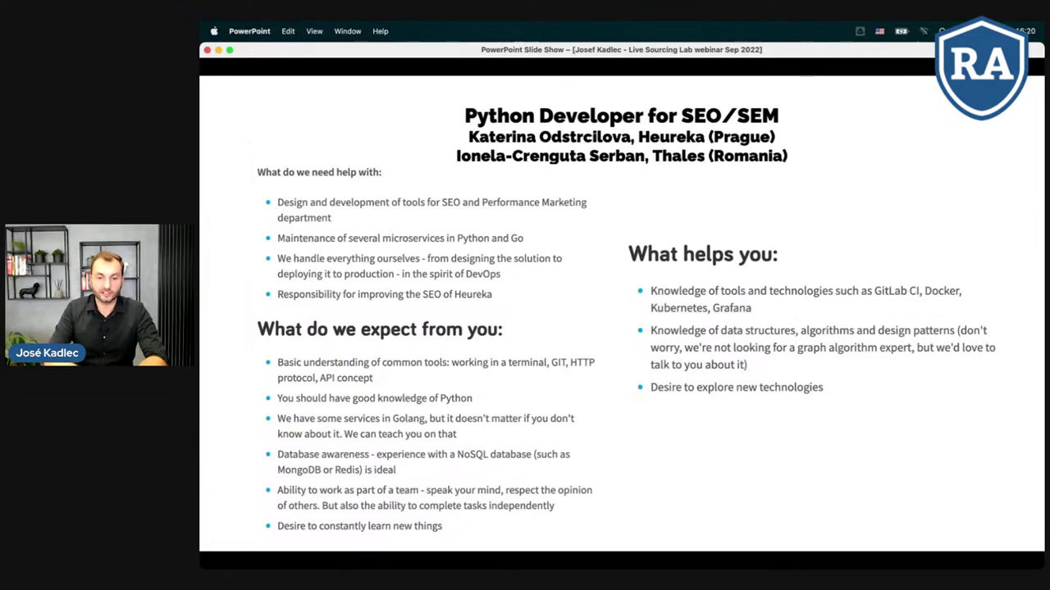
pyautogui.hotkey('ctrl', 'Left')
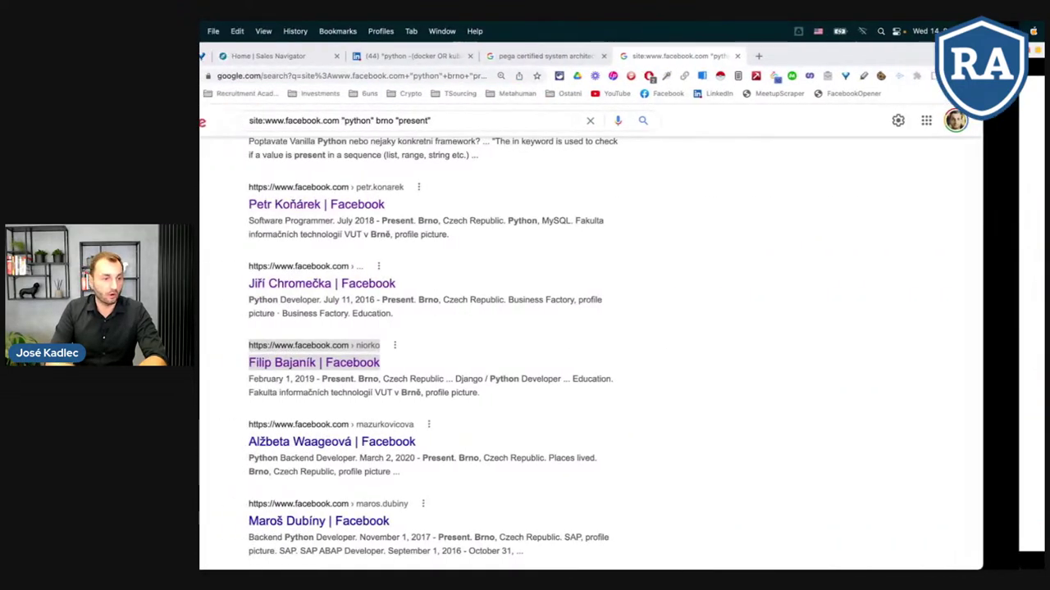
# Return to the LinkedIn people results and search with the keywords python (SEO OR SEM)
pyautogui.click(451, 55)
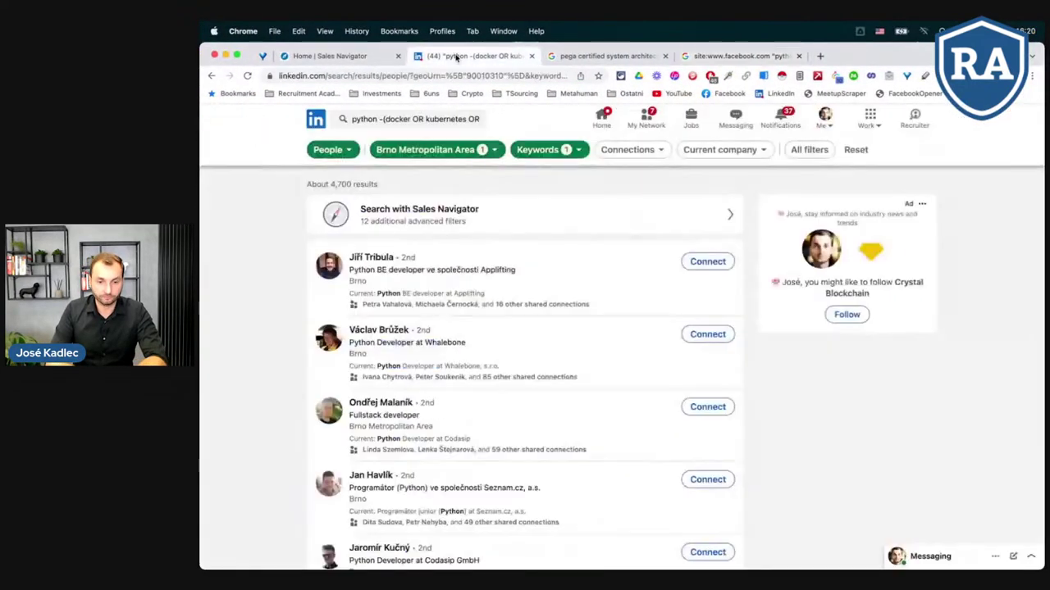
pyautogui.click(386, 119)
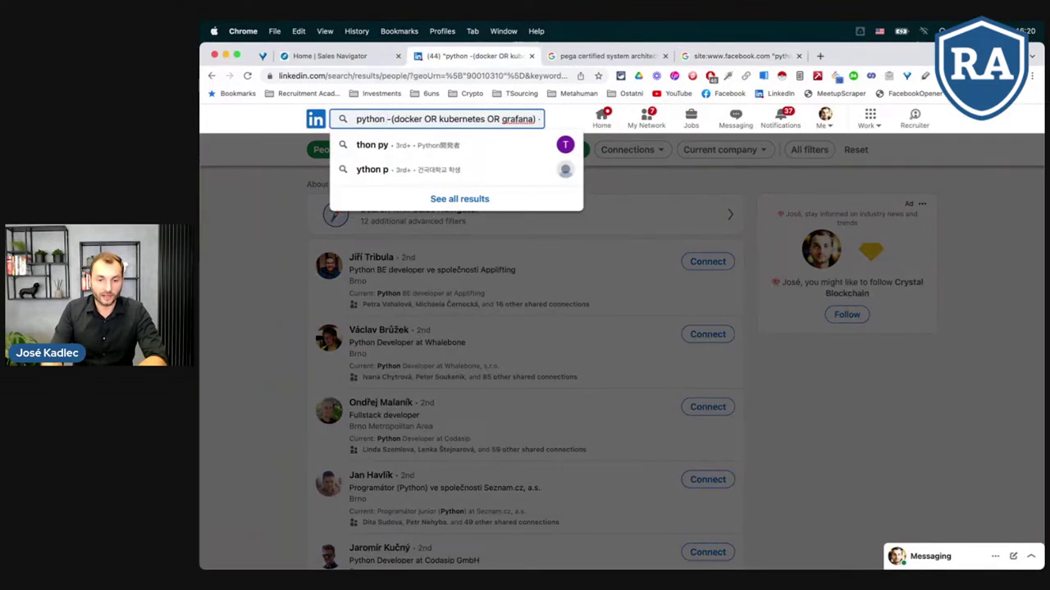
pyautogui.press('super+a')
pyautogui.write('python ')
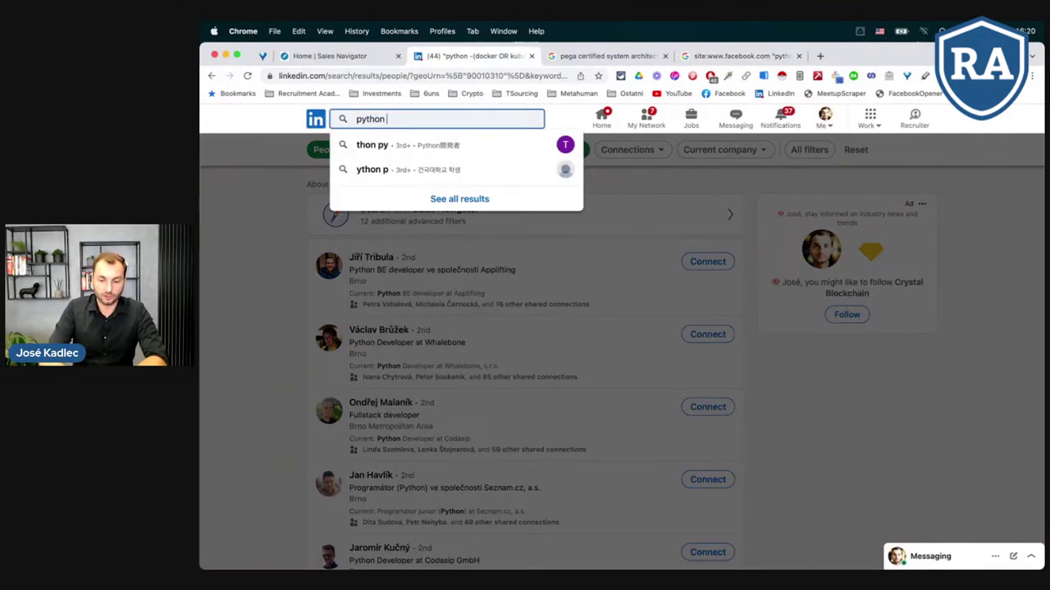
pyautogui.write('(SEO OR SEM')
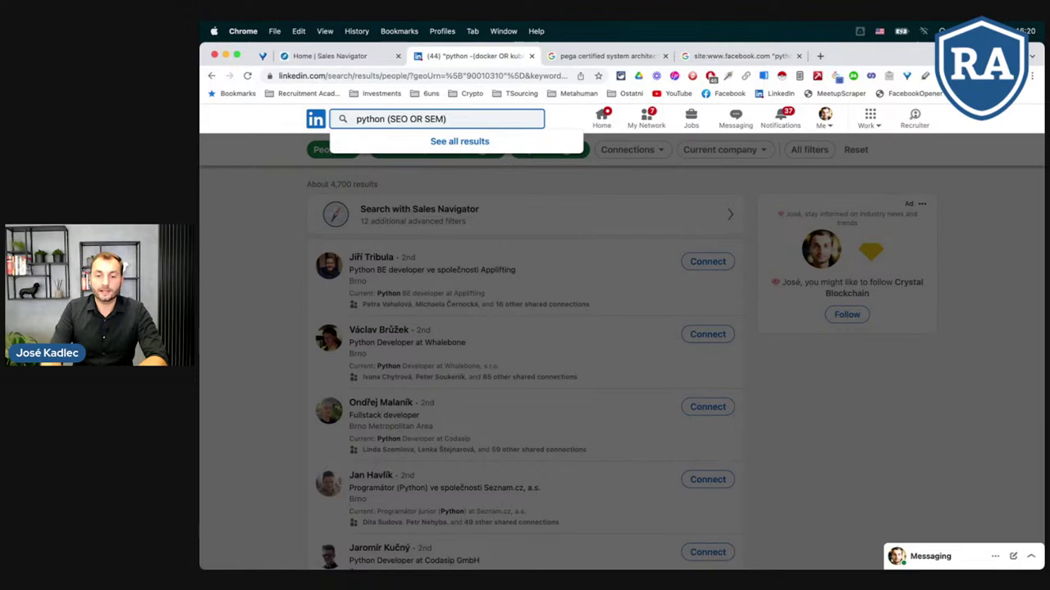
pyautogui.press('Return')
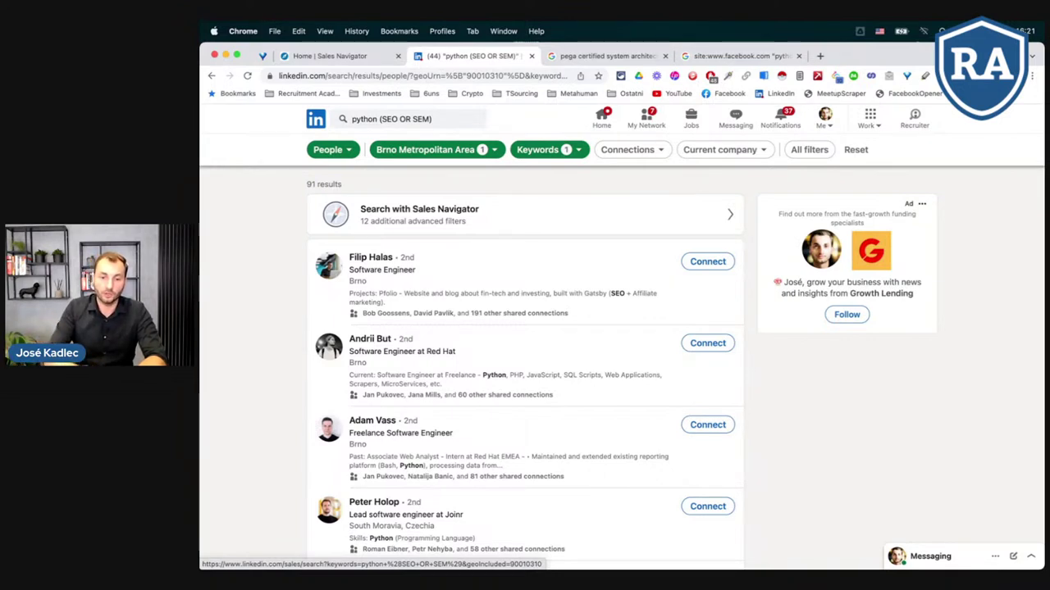
# Extend the LinkedIn keywords to python (SEO OR SEM OR adwords), checking the Python Developer job description slide after running the search
pyautogui.click(428, 119)
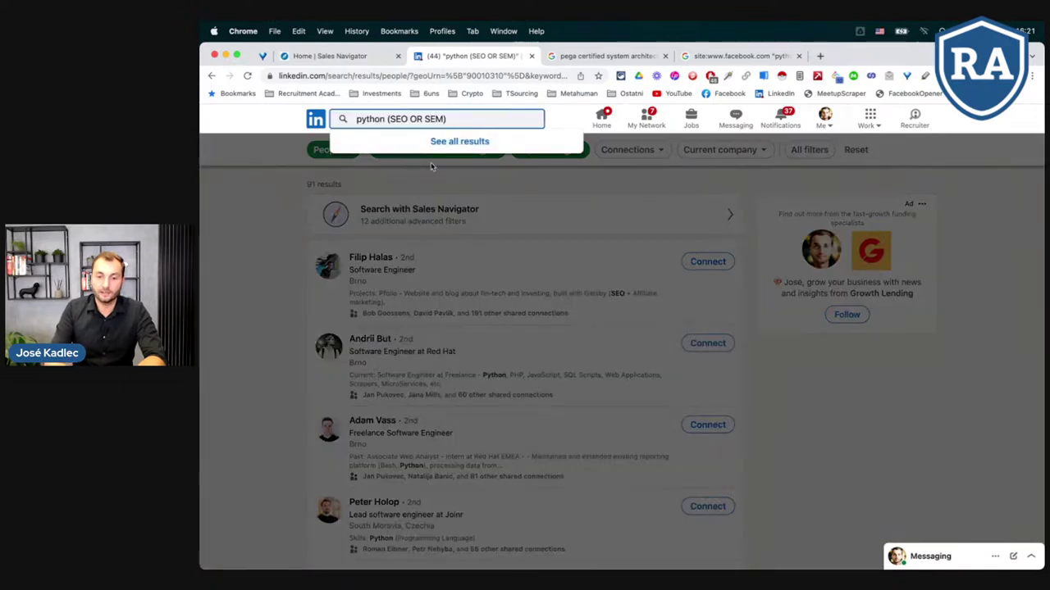
pyautogui.write('OR adwords')
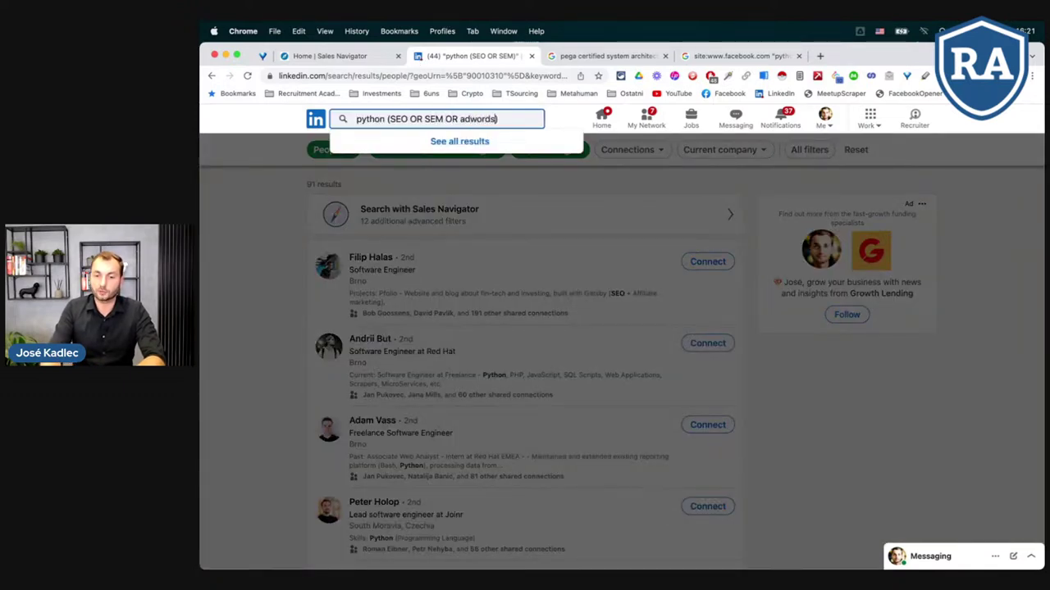
pyautogui.press('Return')
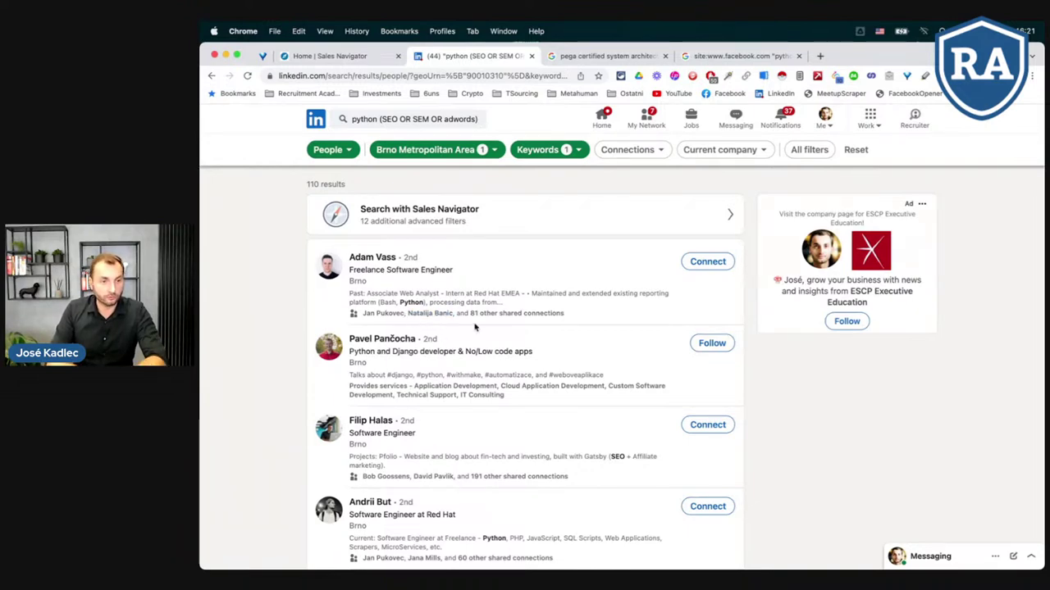
pyautogui.hotkey('ctrl', 'Right')
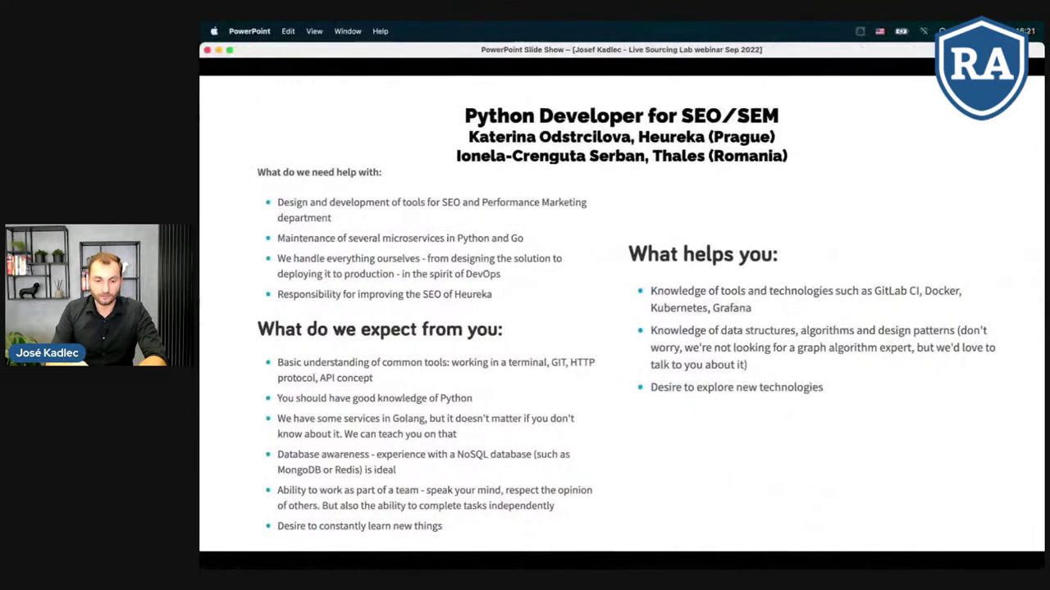
pyautogui.hotkey('ctrl', 'Left')
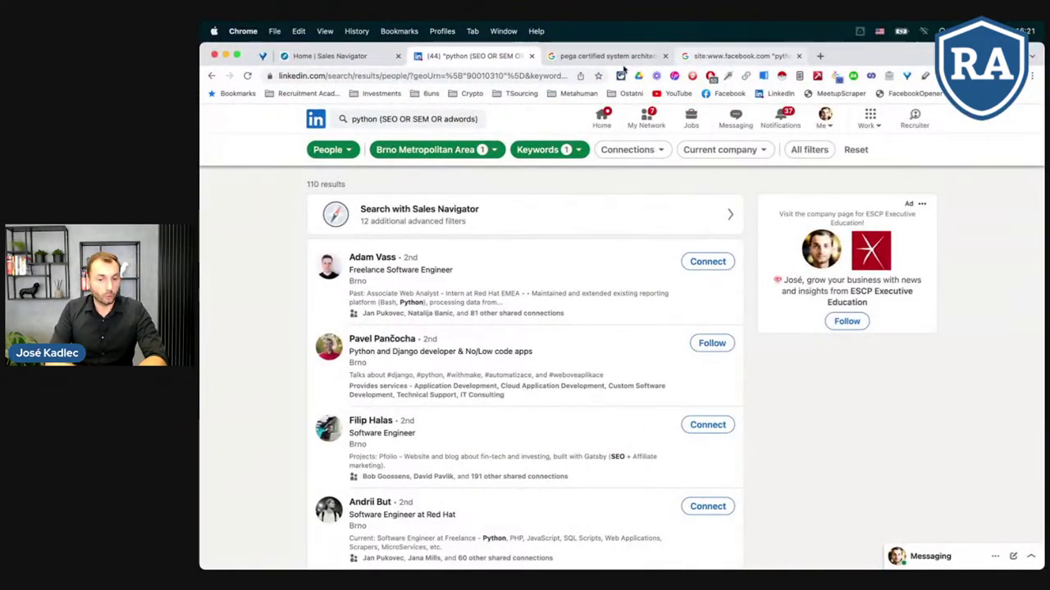
# Close the two Google results tabs and open the GitHub home page in a new tab
pyautogui.click(798, 56)
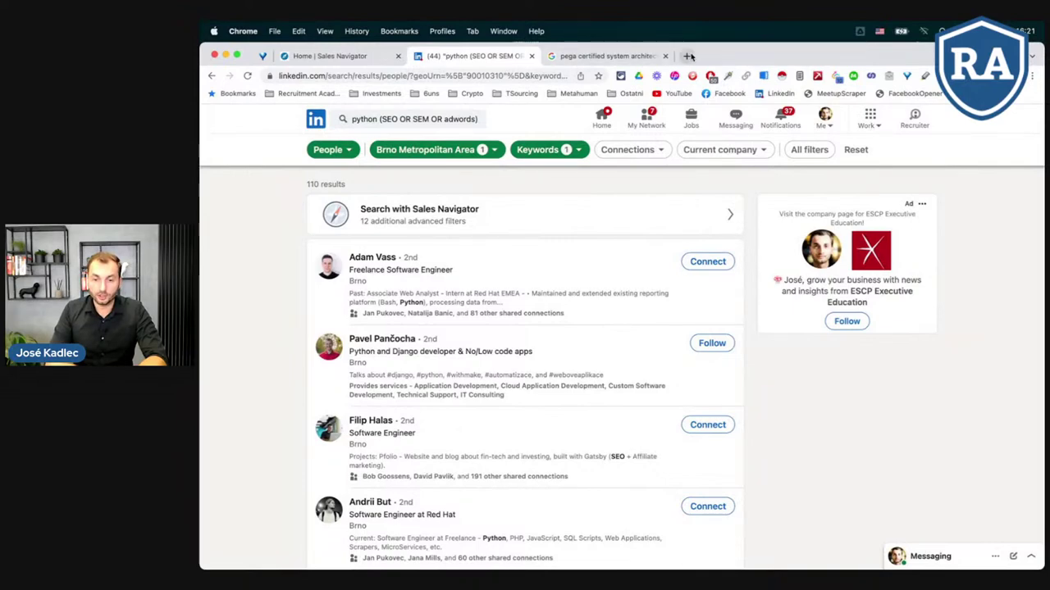
pyautogui.click(665, 56)
pyautogui.click(551, 56)
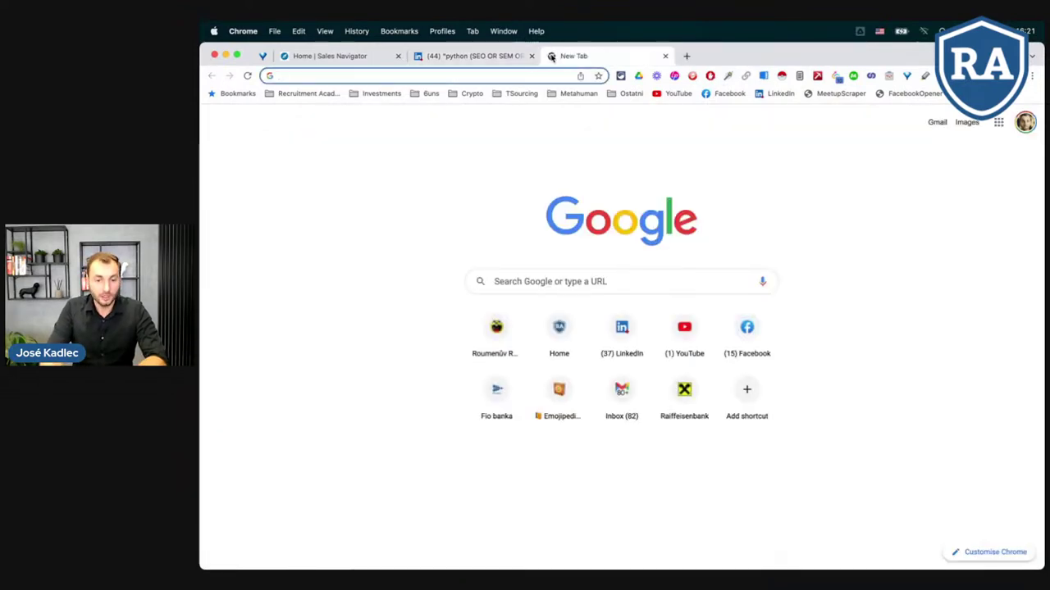
pyautogui.write('git')
pyautogui.press('Return')
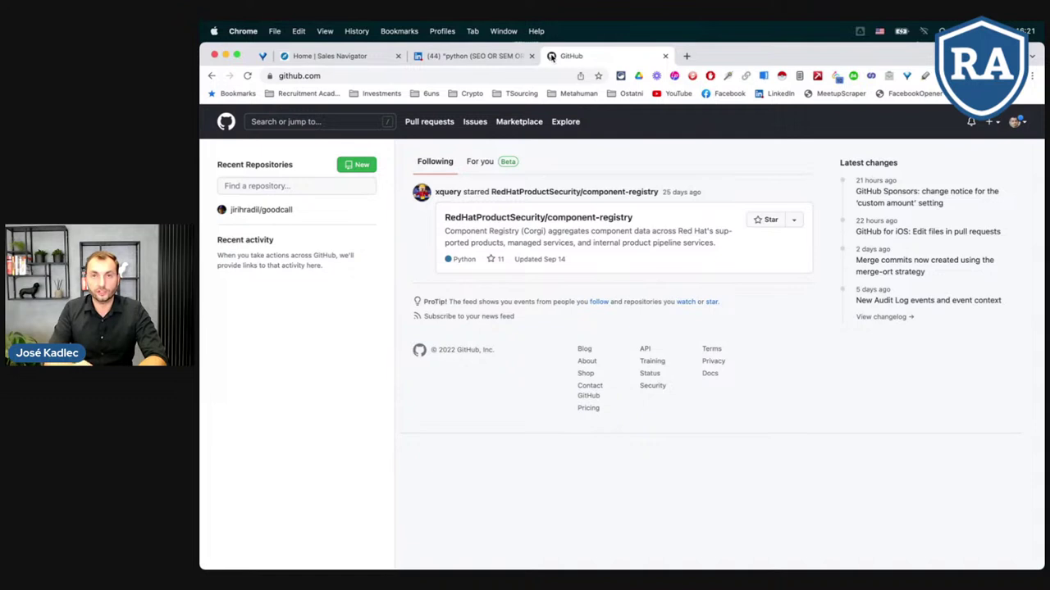
# Search GitHub for python location:brno and filter the user results by the Python language
pyautogui.click(310, 121)
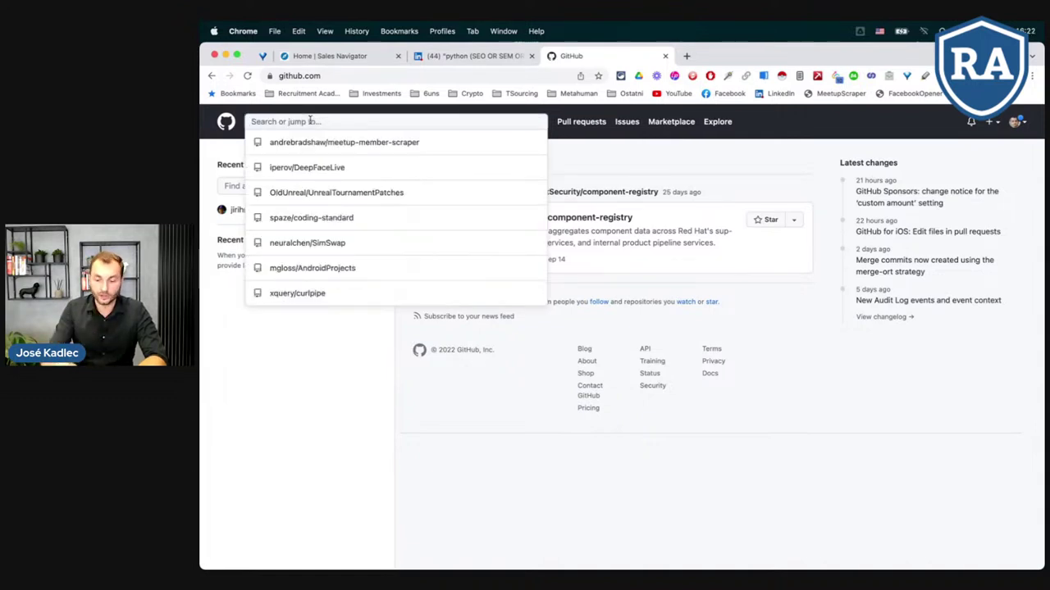
pyautogui.write('python')
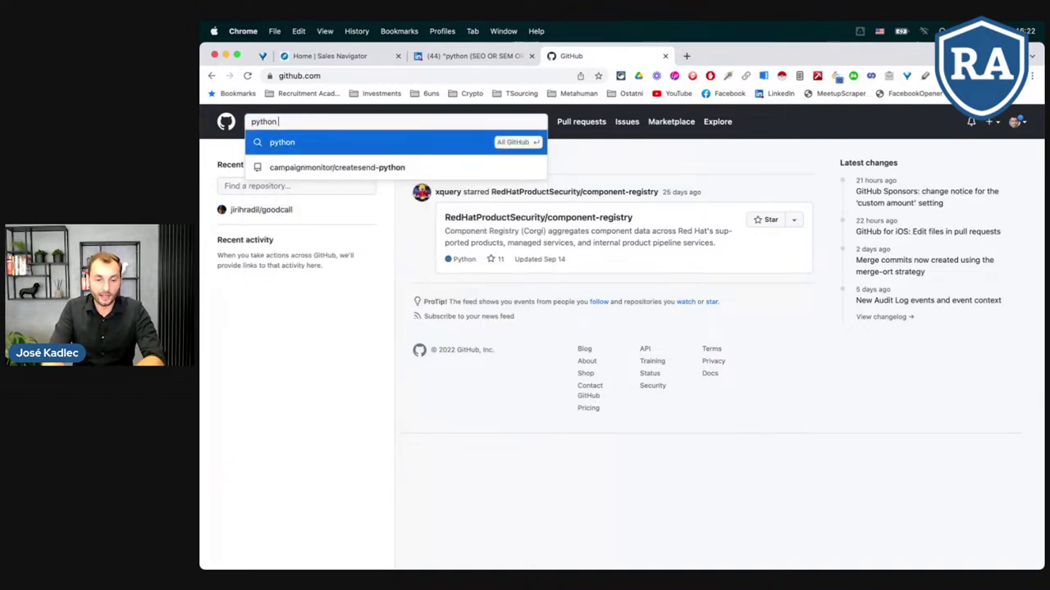
pyautogui.write(' location')
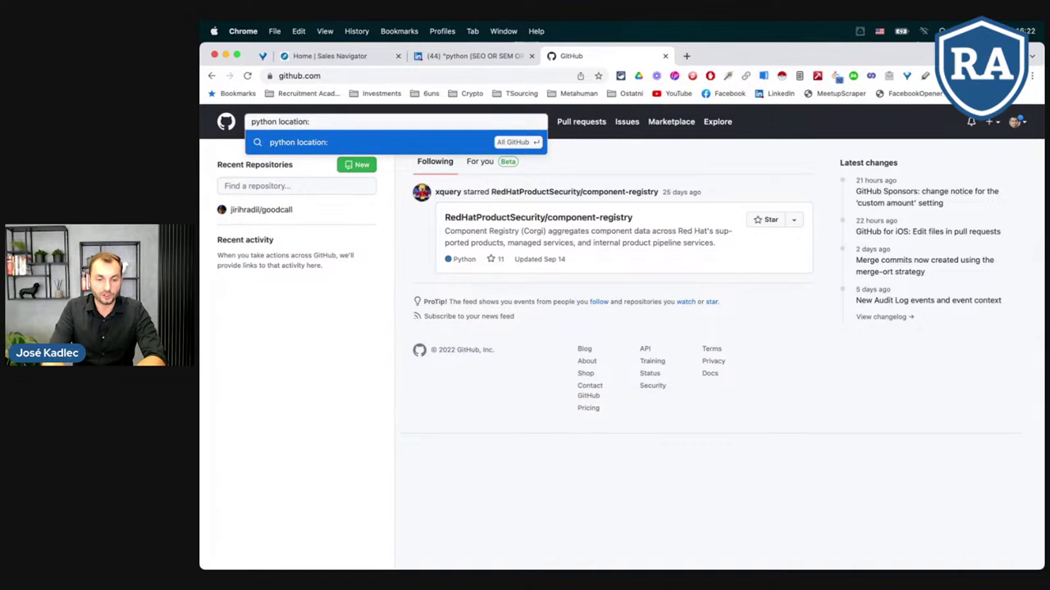
pyautogui.write(':brno')
pyautogui.press('Return')
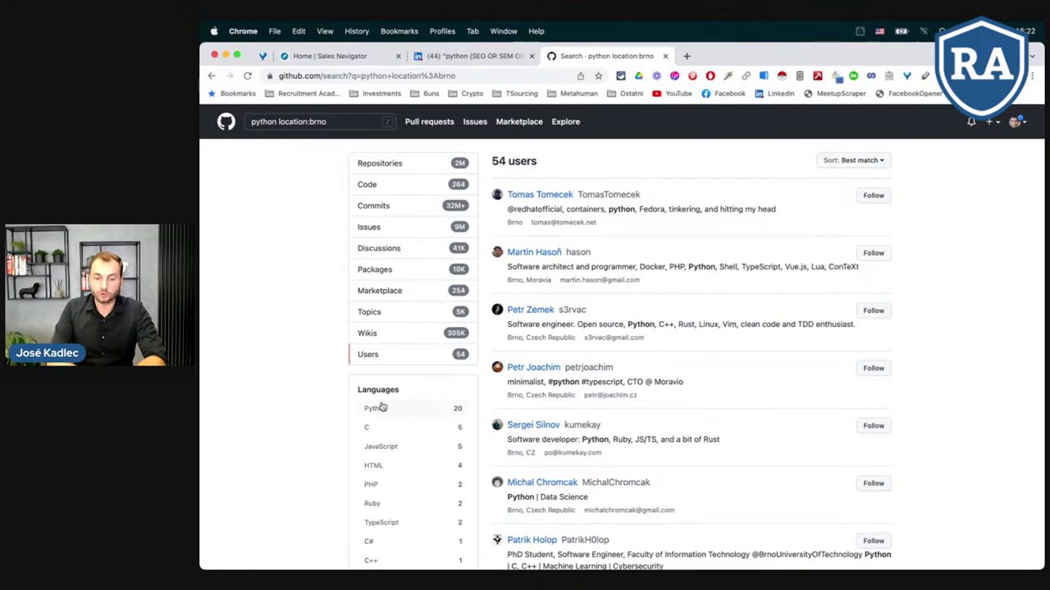
pyautogui.scroll(-2, 379, 415)
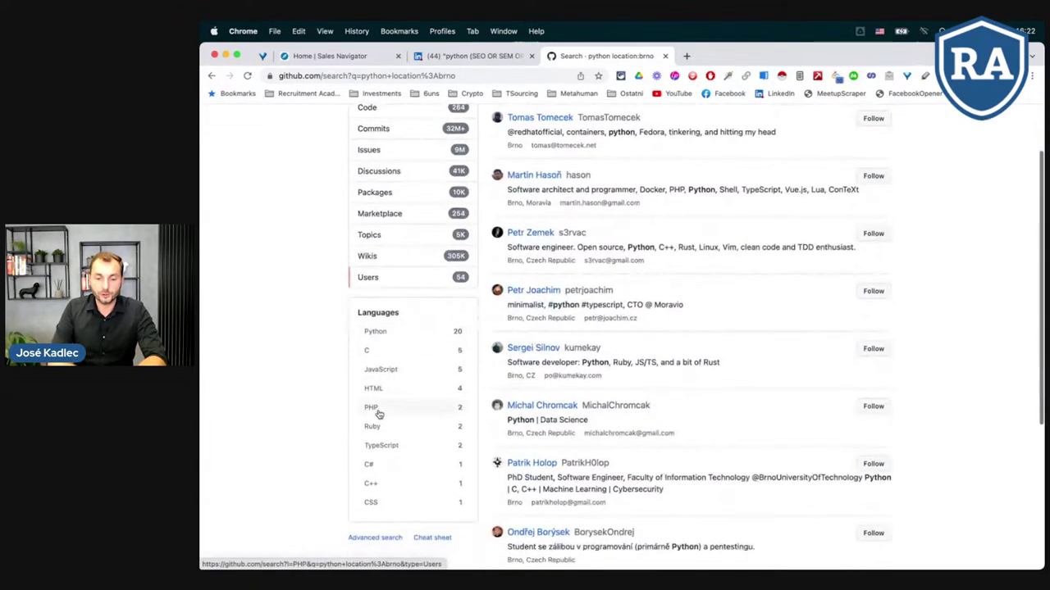
pyautogui.click(376, 335)
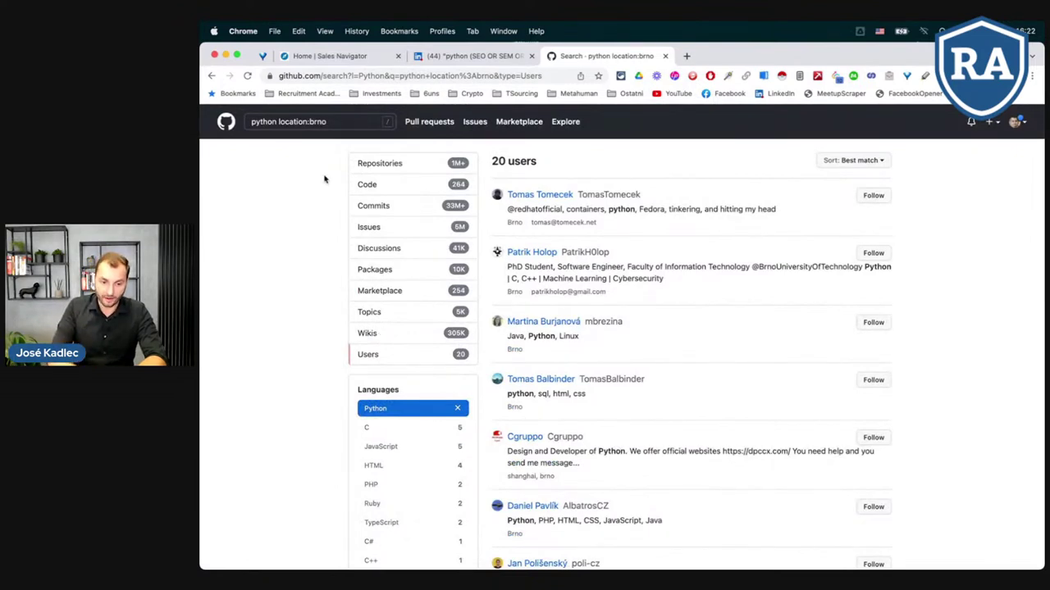
# Remove the python keyword to search GitHub users by location:brno alone, and filter the results by the Python language
pyautogui.click(283, 121)
pyautogui.press('super+Left')
pyautogui.press('Delete')
pyautogui.press('Delete')
pyautogui.press('Delete')
pyautogui.press('Delete')
pyautogui.press('Delete')
pyautogui.press('Delete')
pyautogui.press('Delete')
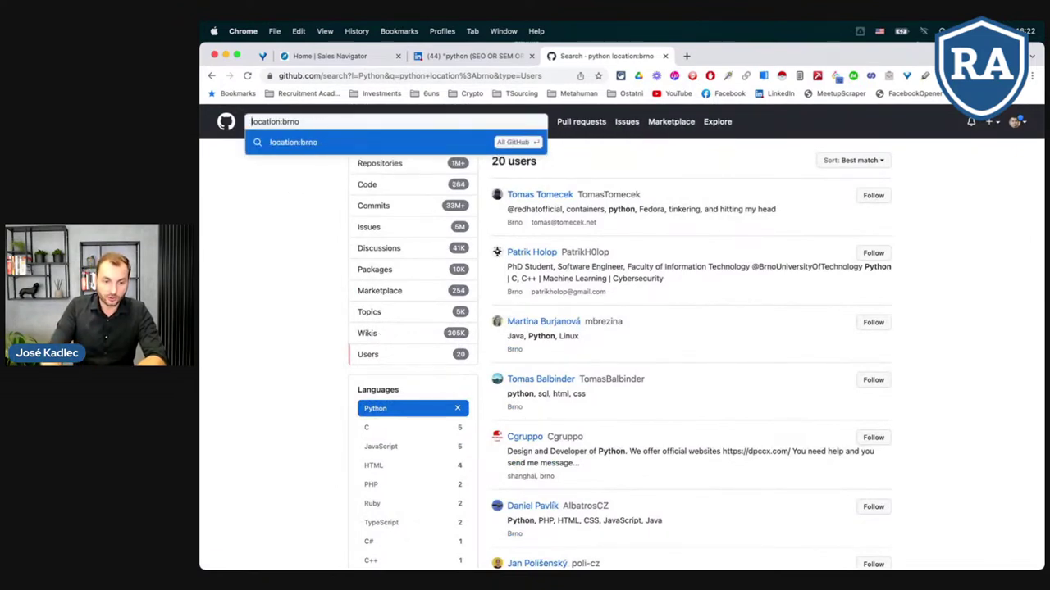
pyautogui.press('Return')
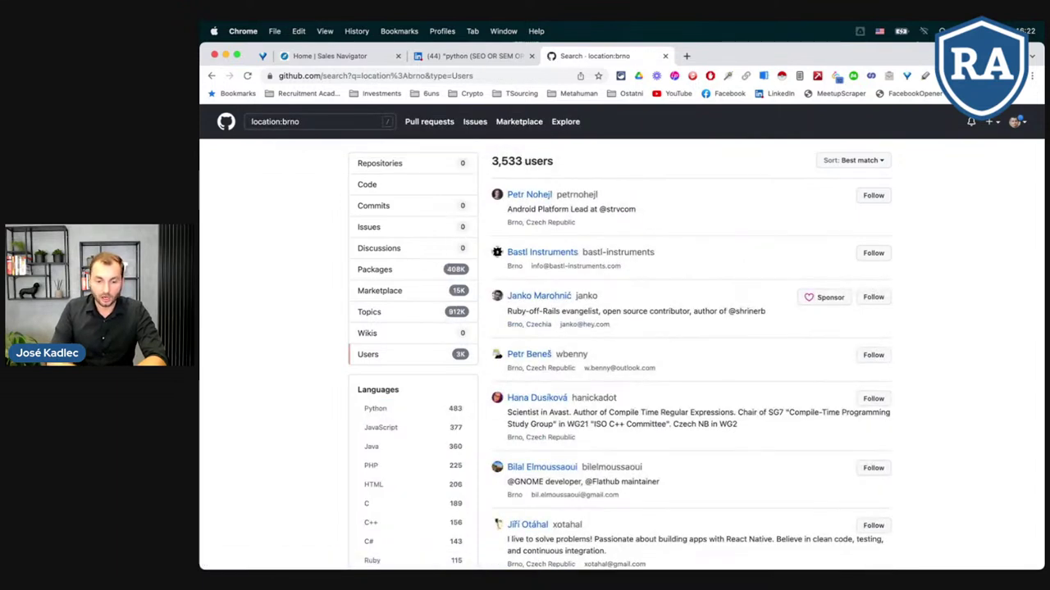
pyautogui.click(377, 410)
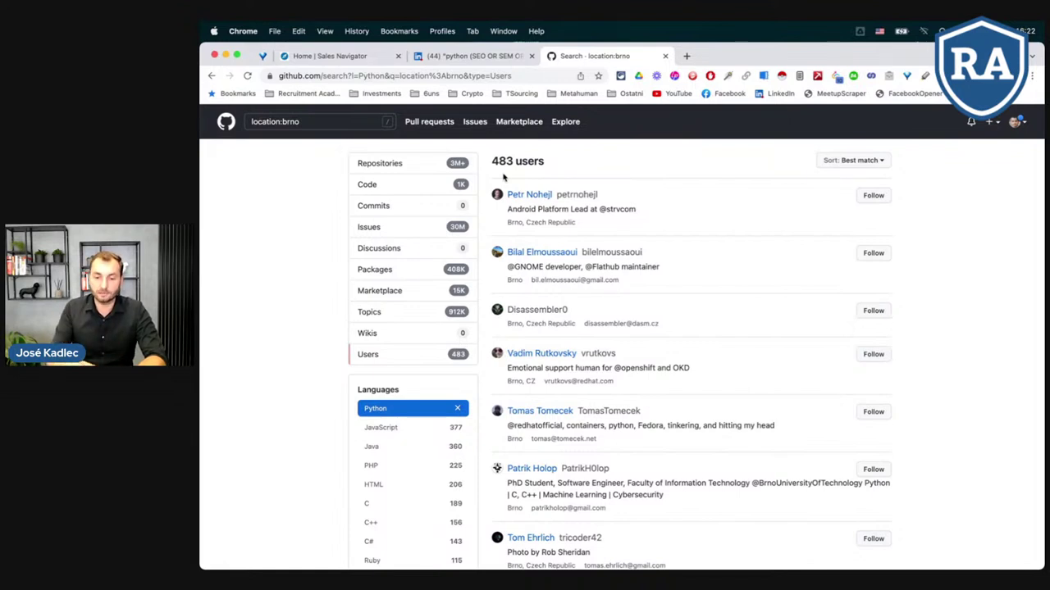
# Look through the first page of filtered GitHub users, highlighting how Brno is written in several users' locations
pyautogui.scroll(-1, 602, 269)
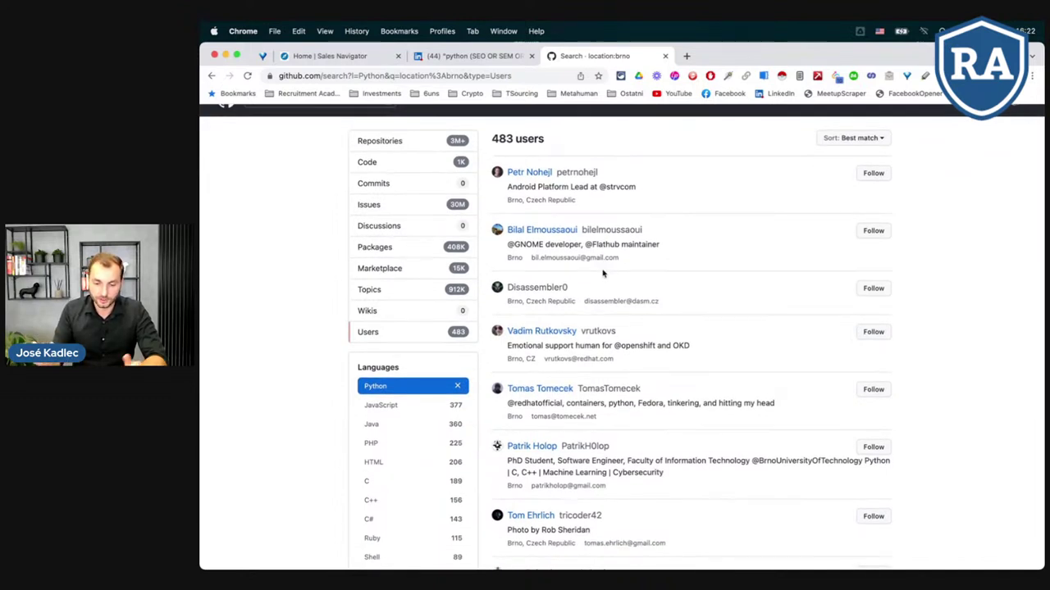
pyautogui.scroll(-5, 603, 273)
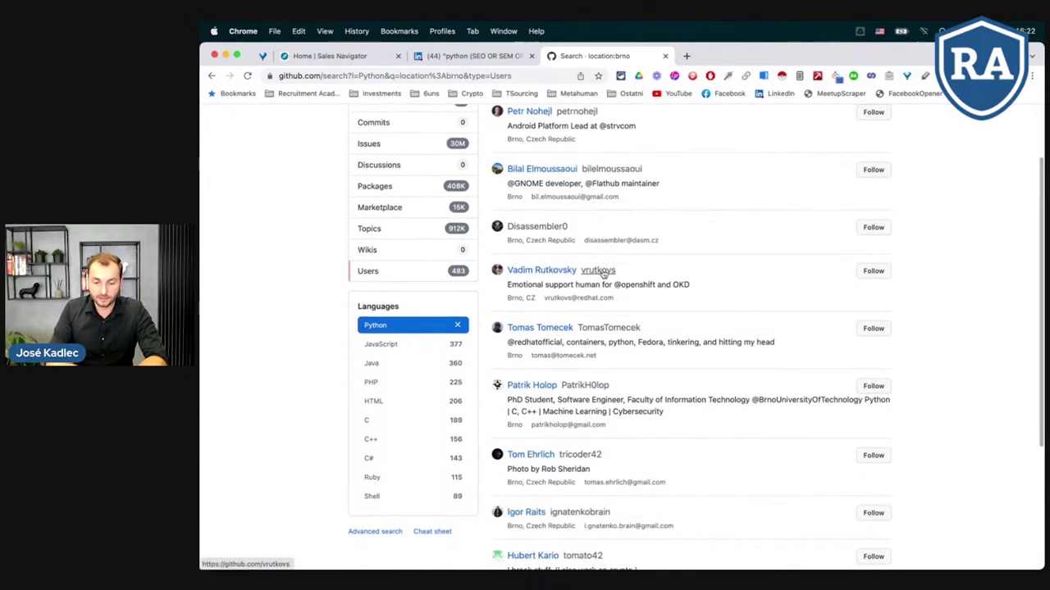
pyautogui.scroll(-3, 525, 425)
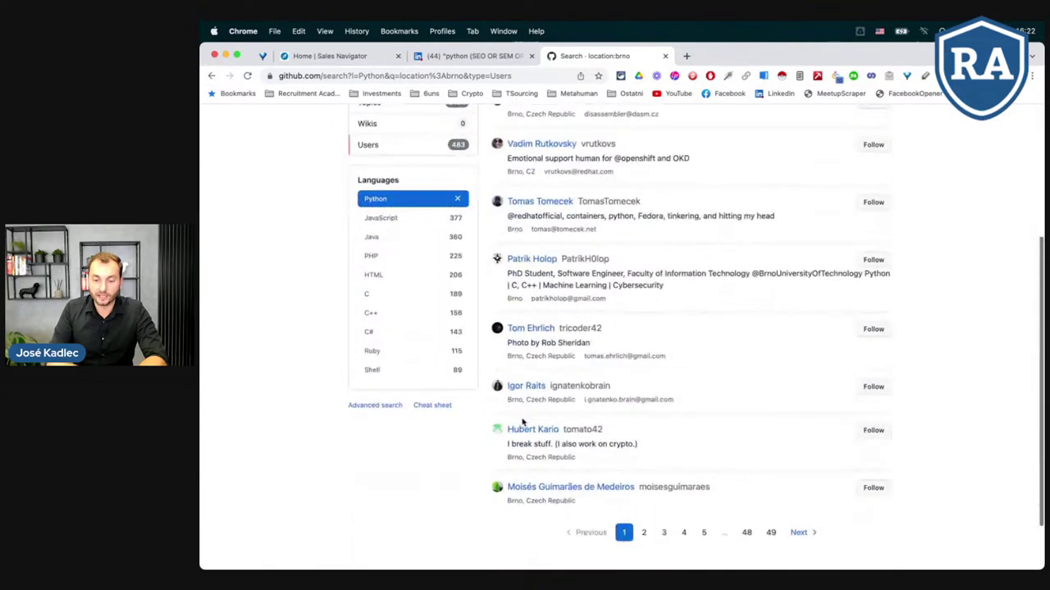
pyautogui.scroll(5, 552, 318)
pyautogui.scroll(2, 552, 317)
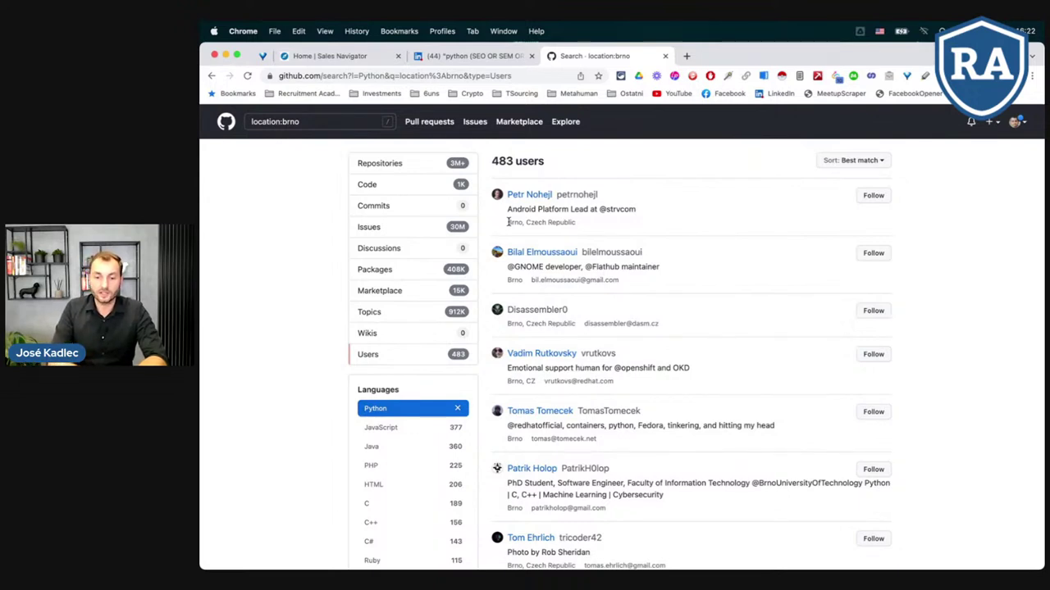
pyautogui.moveTo(508, 223); pyautogui.dragTo(576, 223)
pyautogui.doubleClick(512, 280)
pyautogui.scroll(-3, 514, 279)
pyautogui.moveTo(507, 270); pyautogui.dragTo(537, 274)
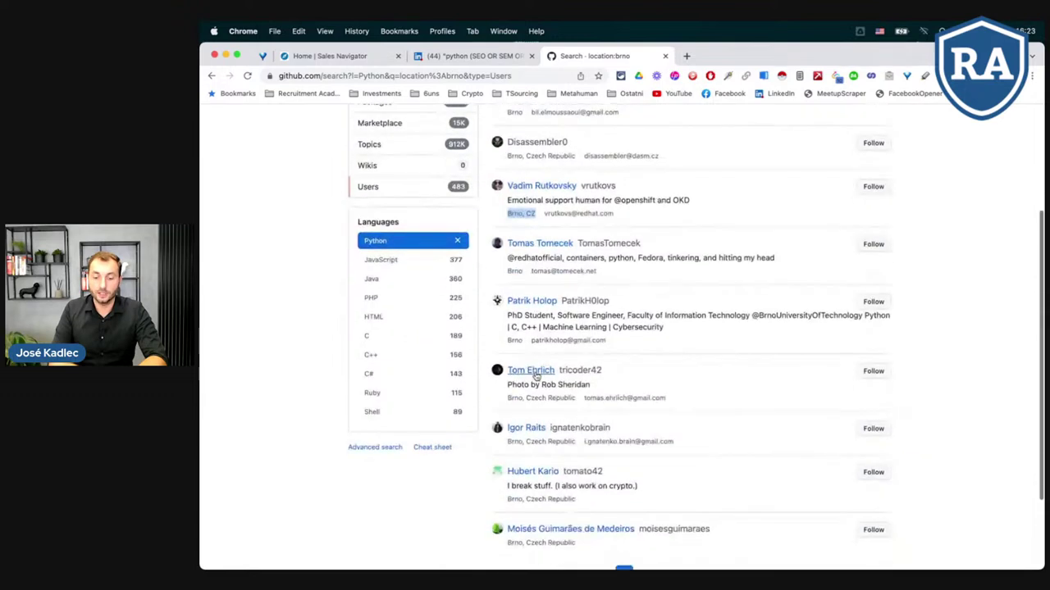
pyautogui.scroll(3, 492, 373)
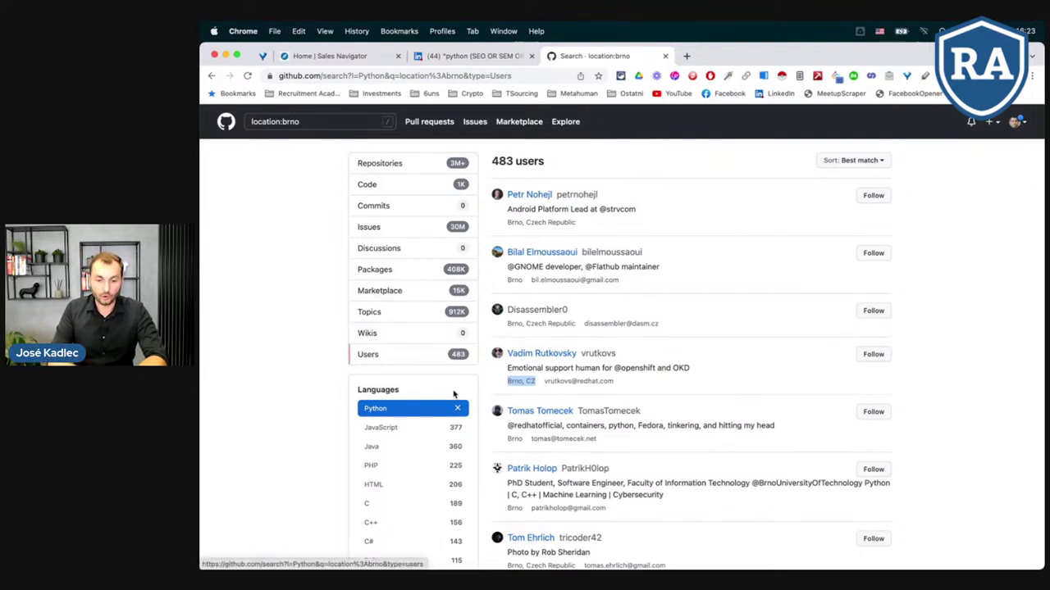
# Glance through GitHub's advanced search form and return to the filtered Brno user results
pyautogui.scroll(-2, 333, 319)
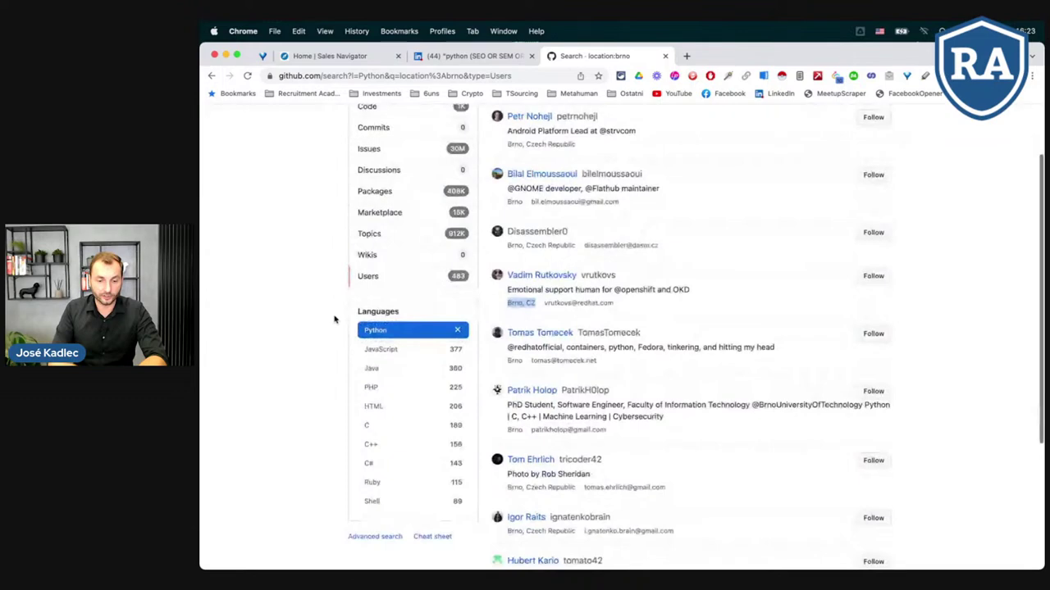
pyautogui.click(375, 537)
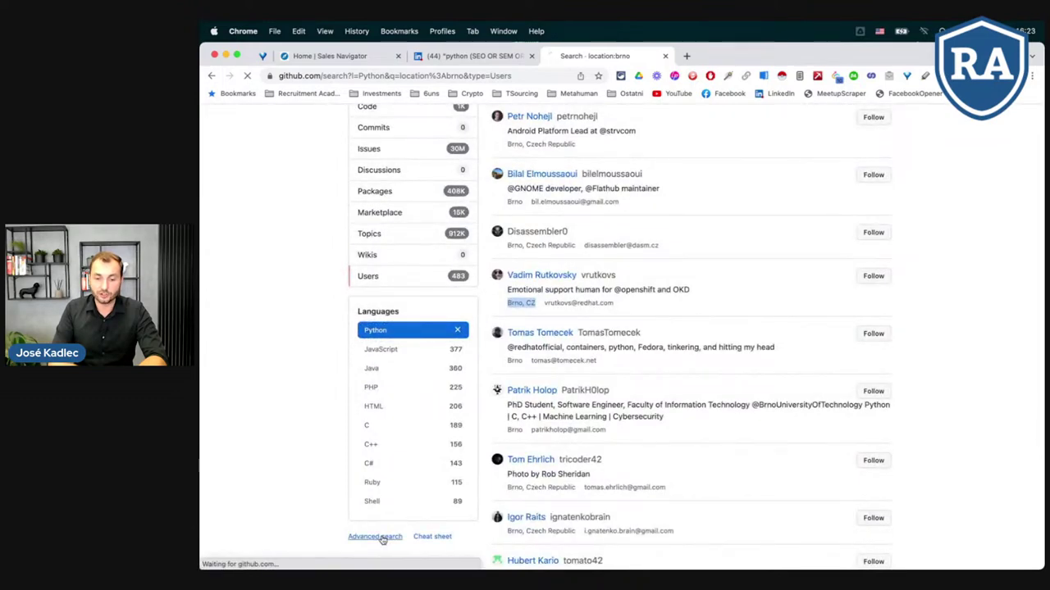
pyautogui.scroll(-2, 541, 431)
pyautogui.scroll(2, 542, 433)
pyautogui.scroll(-1, 541, 431)
pyautogui.press('super+bracketleft')
pyautogui.scroll(2, 372, 258)
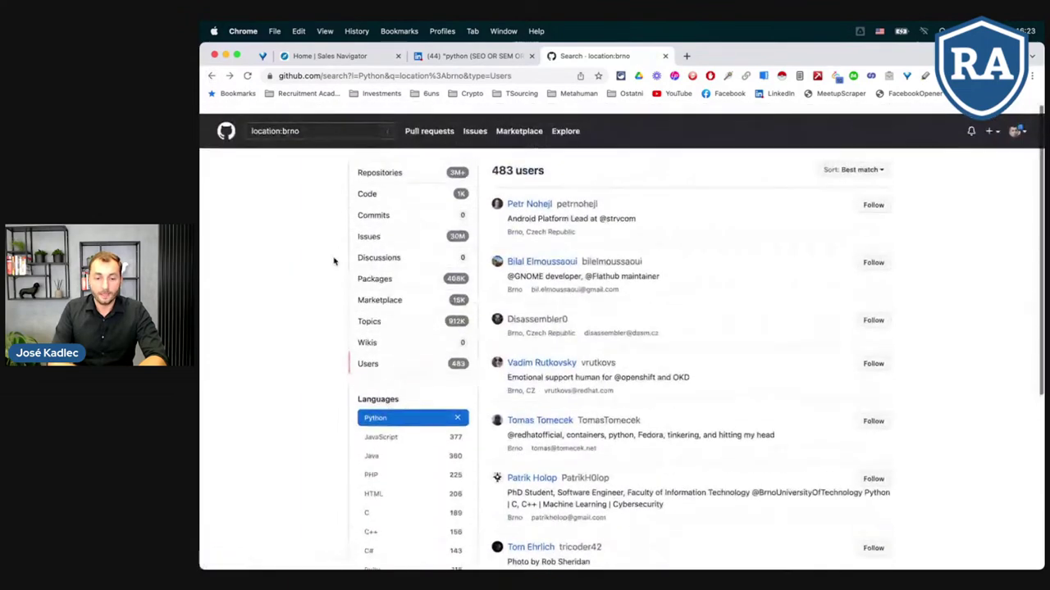
# Search Google for octohunt in a new tab and open the Octohunt site from the results
pyautogui.click(687, 56)
pyautogui.write('octo')
pyautogui.press('Return')
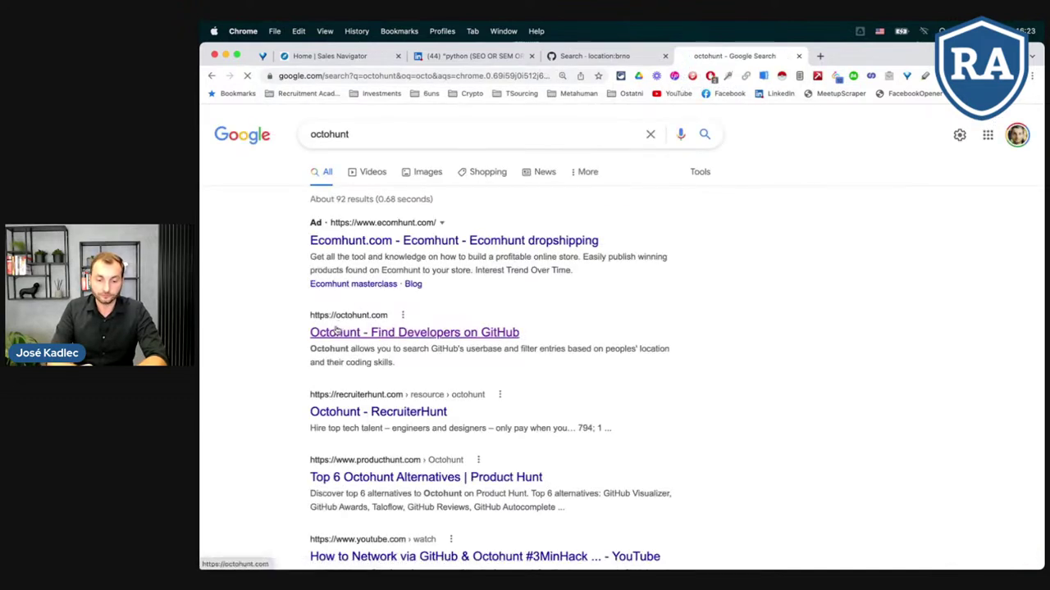
pyautogui.click(336, 331)
# Search Octohunt for python developers in brno and open the GitHub profile of the Red Hat developer with 168 repositories
pyautogui.click(509, 277)
pyautogui.write('python')
pyautogui.press('Tab')
pyautogui.write('brno')
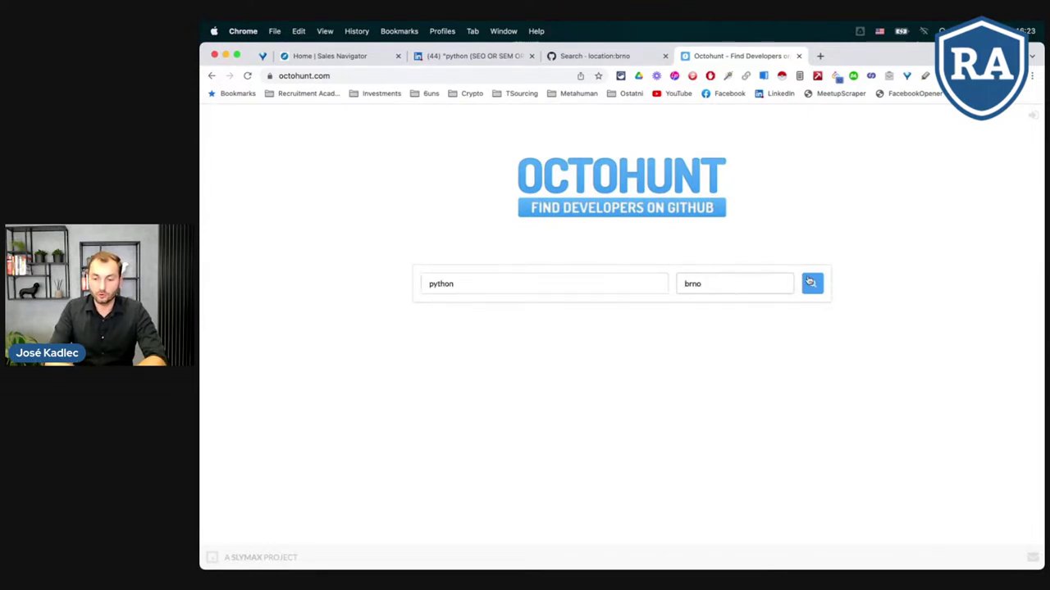
pyautogui.click(809, 282)
pyautogui.scroll(-10, 810, 288)
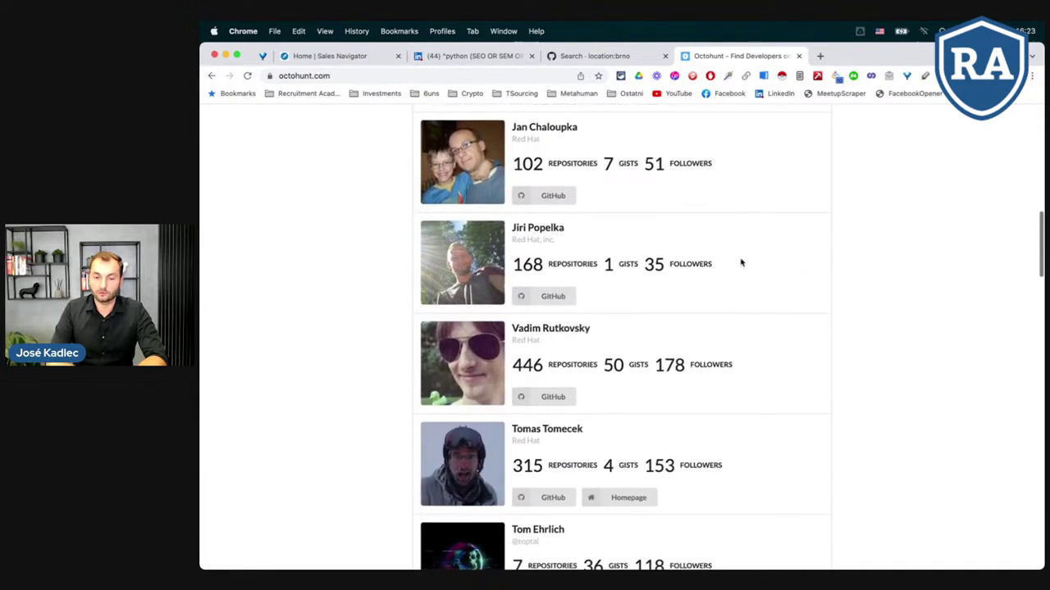
pyautogui.click(534, 232)
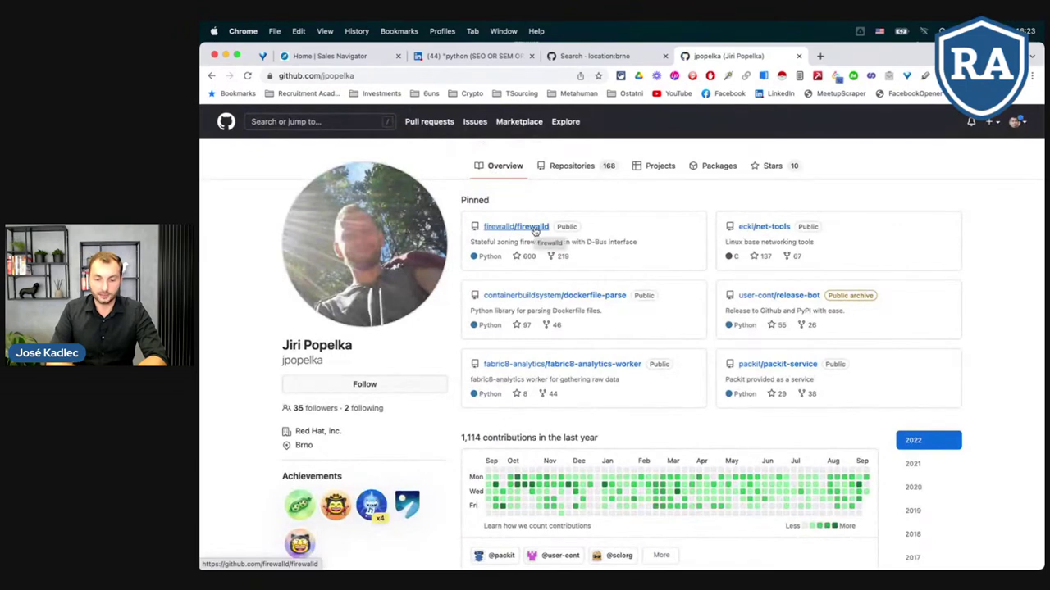
# Search Google in a new tab for site:github.com "python" "brno" "contribution activity"
pyautogui.scroll(-7, 498, 371)
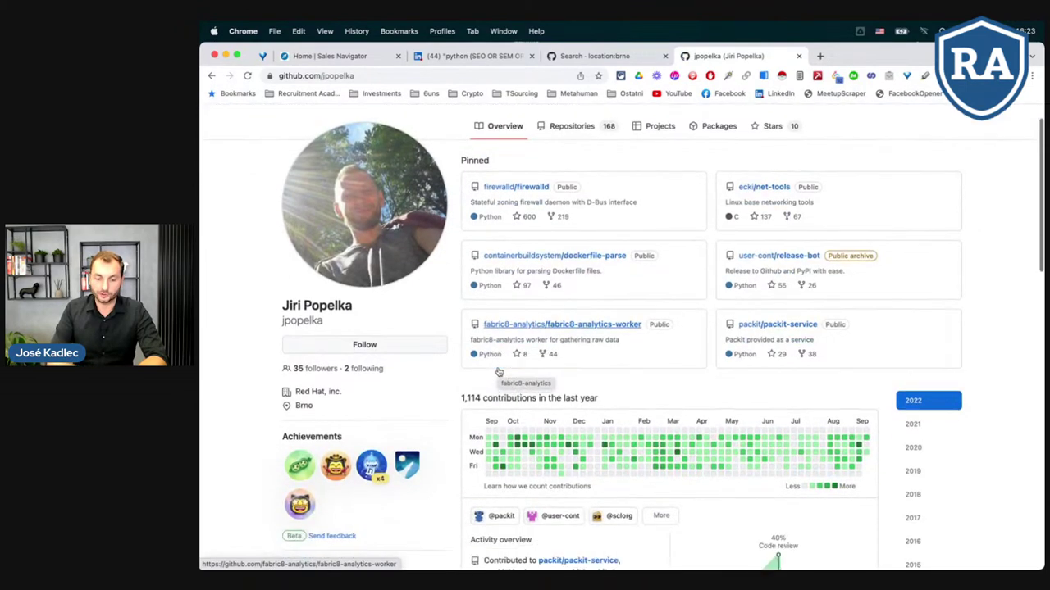
pyautogui.scroll(8, 497, 372)
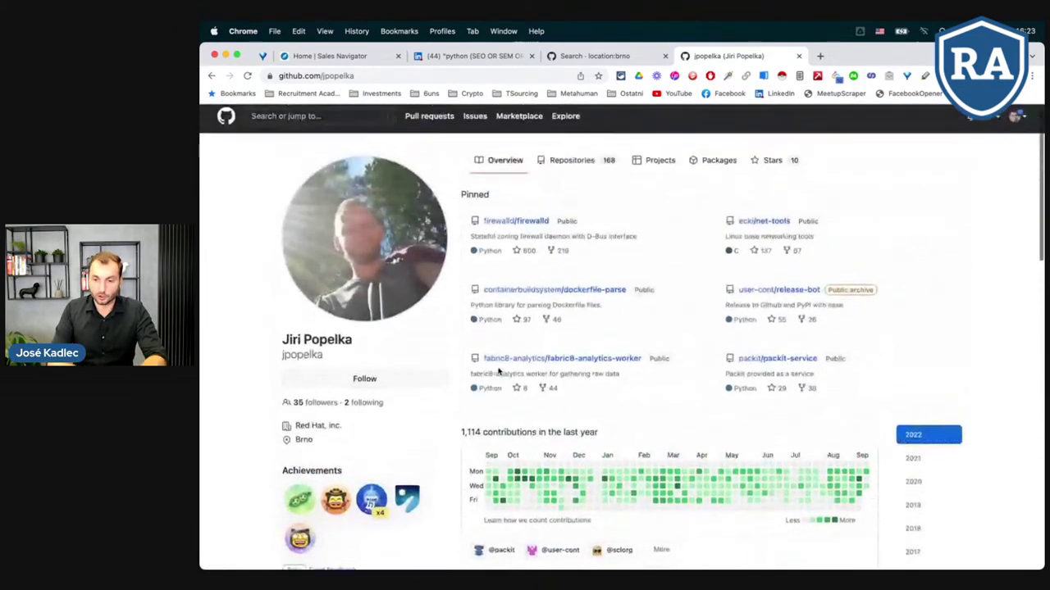
pyautogui.click(819, 57)
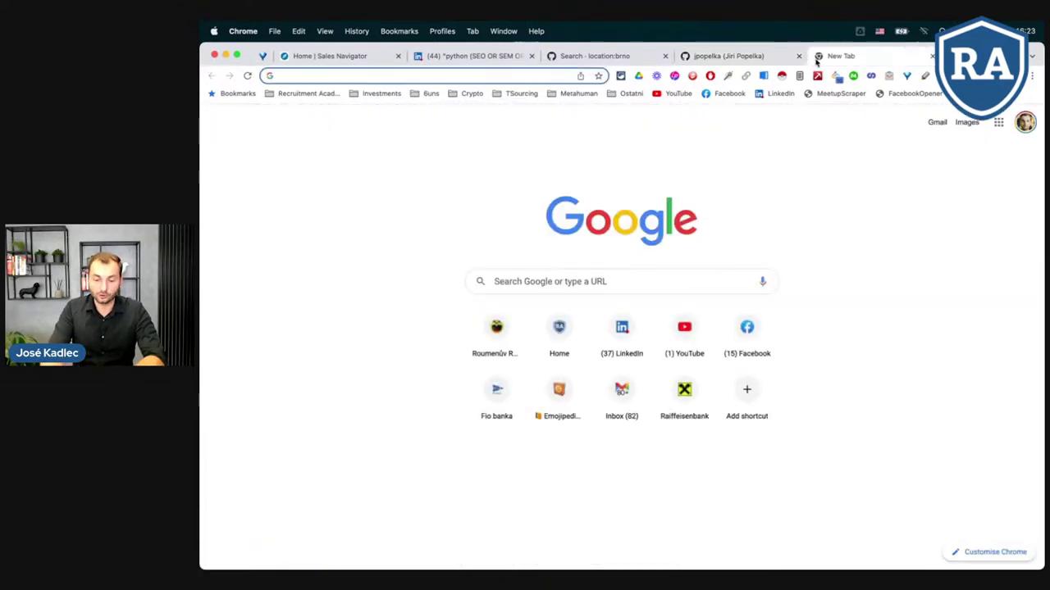
pyautogui.write('google.com')
pyautogui.press('Return')
pyautogui.write('s')
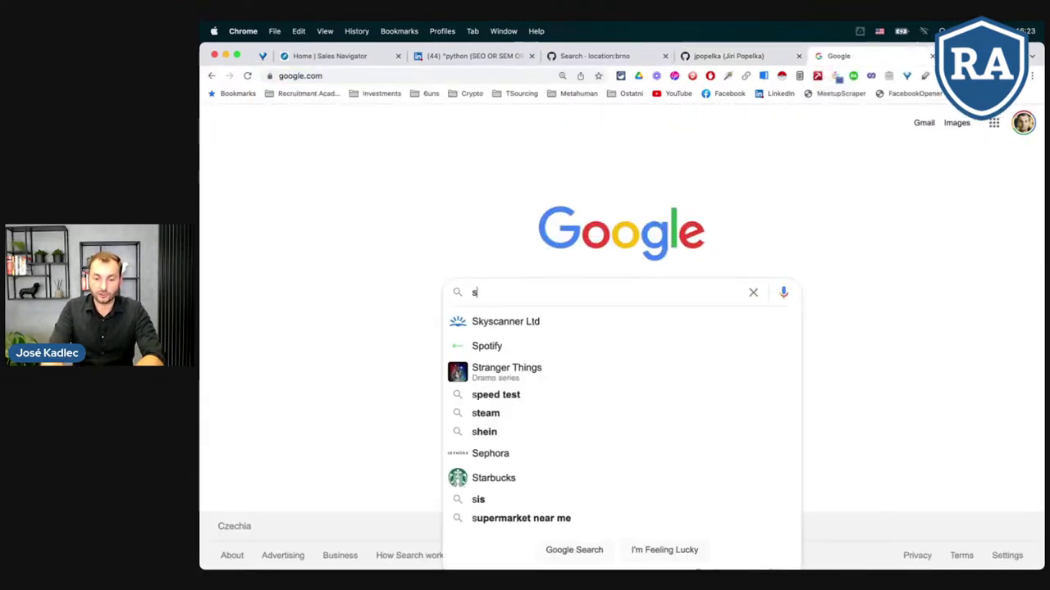
pyautogui.write('ite:github.com')
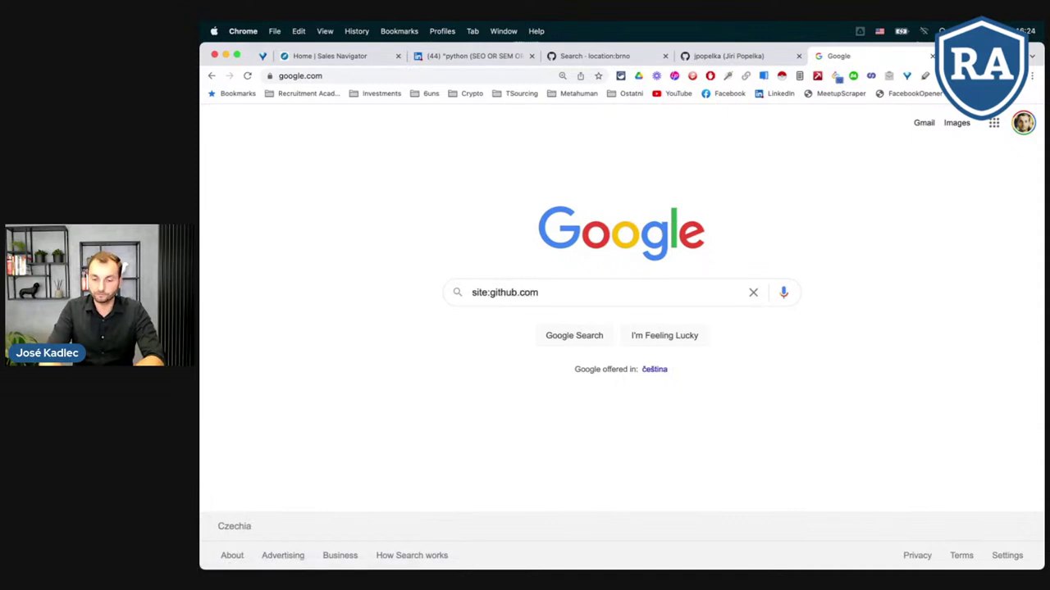
pyautogui.write(' "python" "brno"')
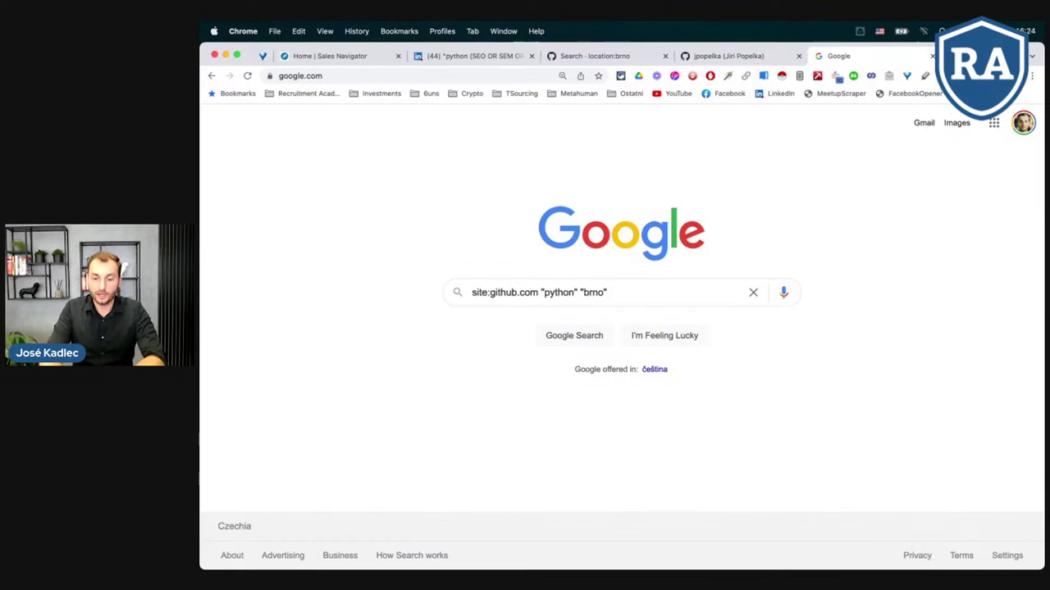
pyautogui.write(' "contribt')
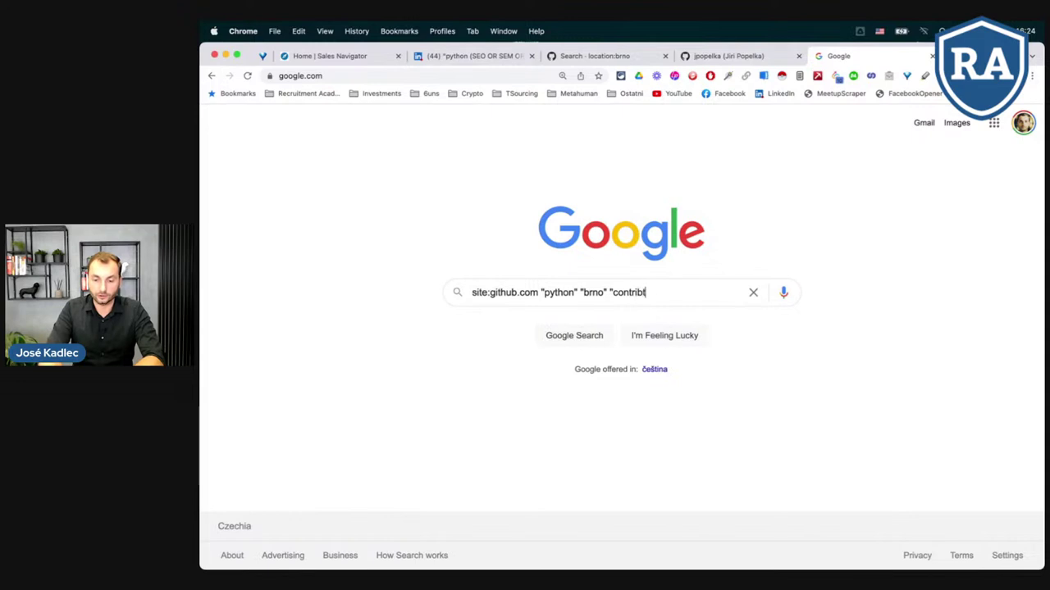
pyautogui.write('uiu')
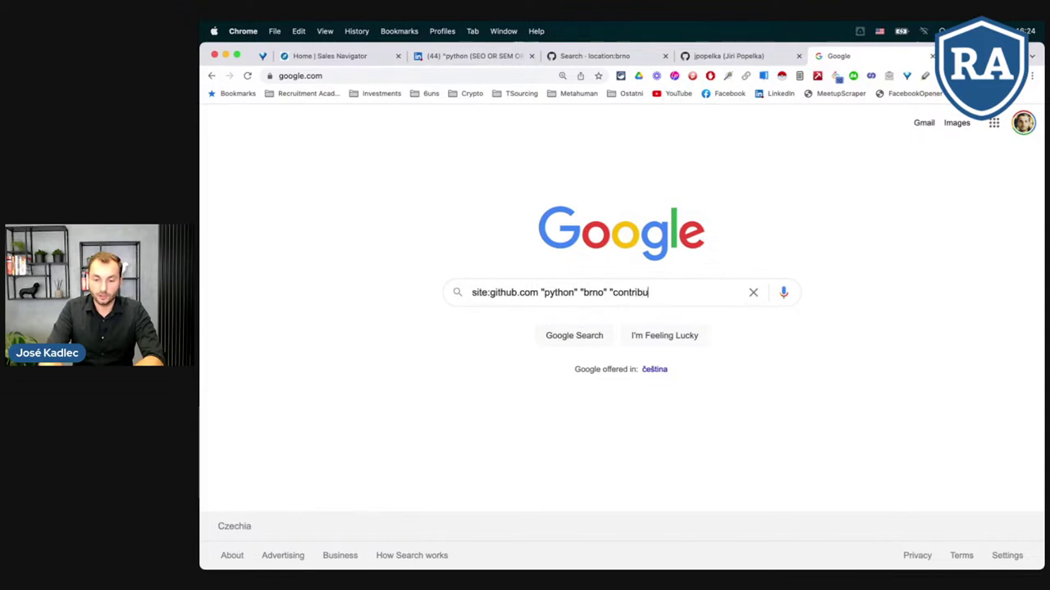
pyautogui.write('tion activity"')
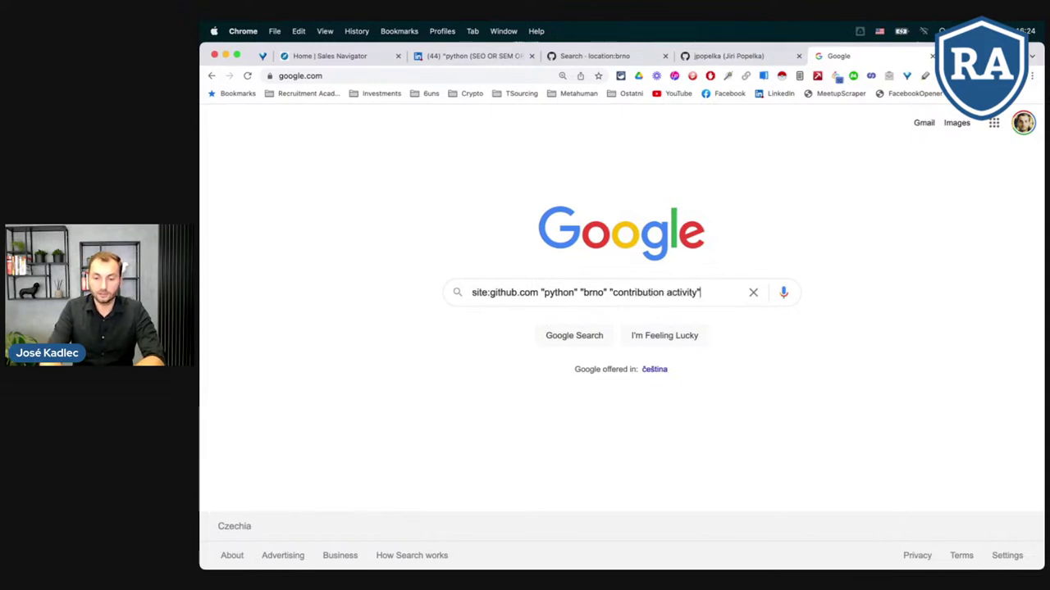
pyautogui.press('Return')
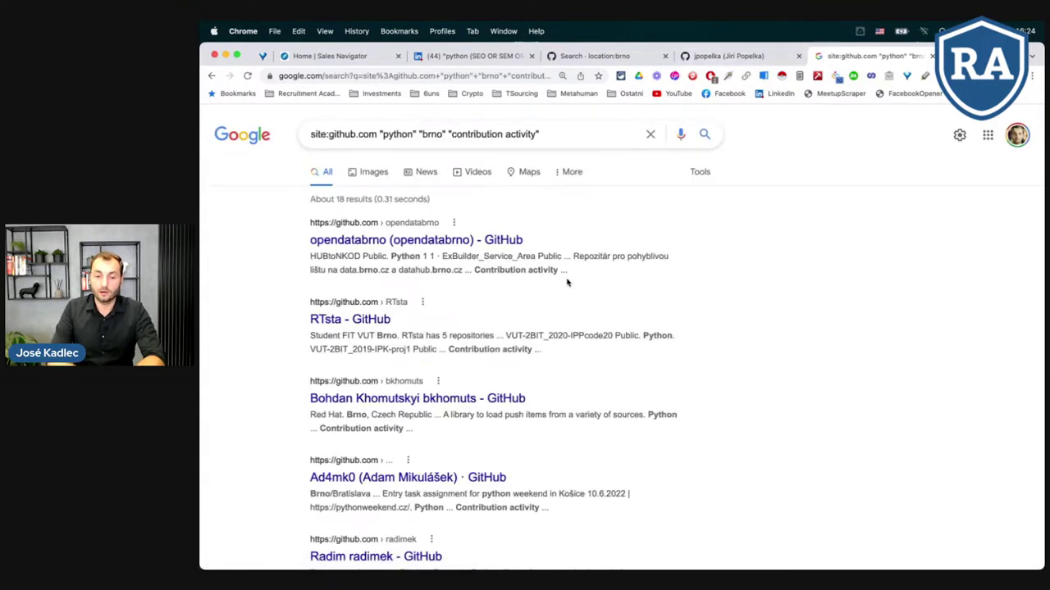
# Look through the GitHub X-ray results, check the profile whose snippet mentions sample Custom Rules for AWS Config, and return to the results
pyautogui.scroll(-1, 566, 281)
pyautogui.scroll(-3, 501, 338)
pyautogui.scroll(3, 503, 342)
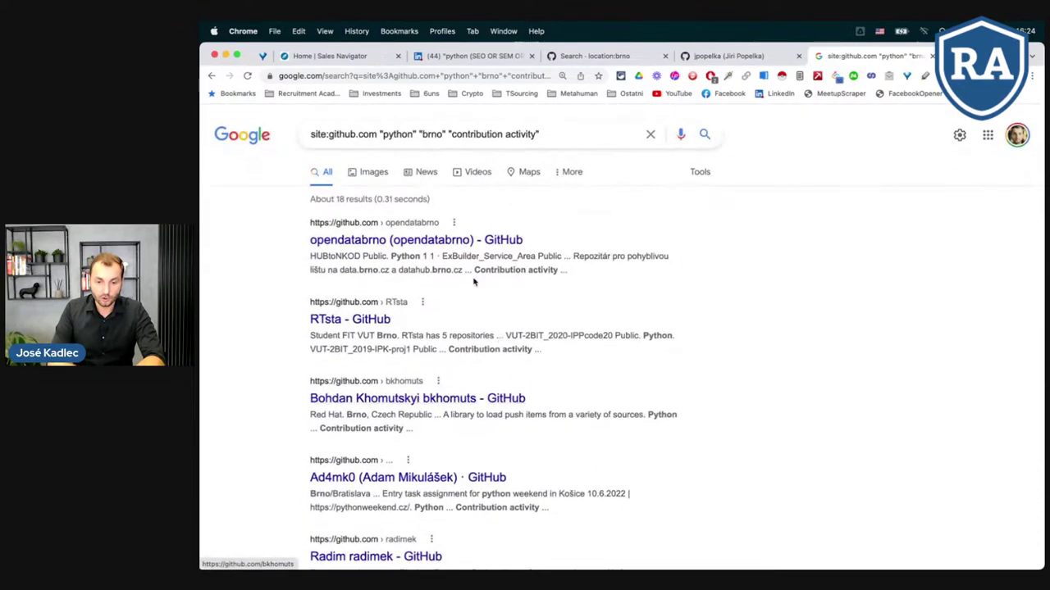
pyautogui.scroll(-2, 432, 397)
pyautogui.scroll(-1, 431, 397)
pyautogui.scroll(-3, 432, 397)
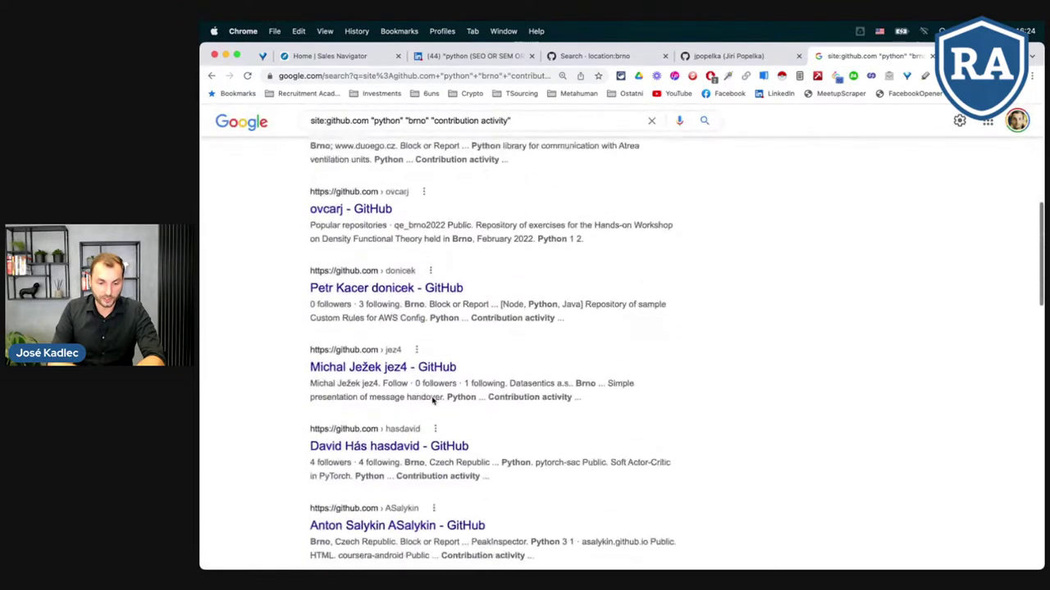
pyautogui.click(339, 288)
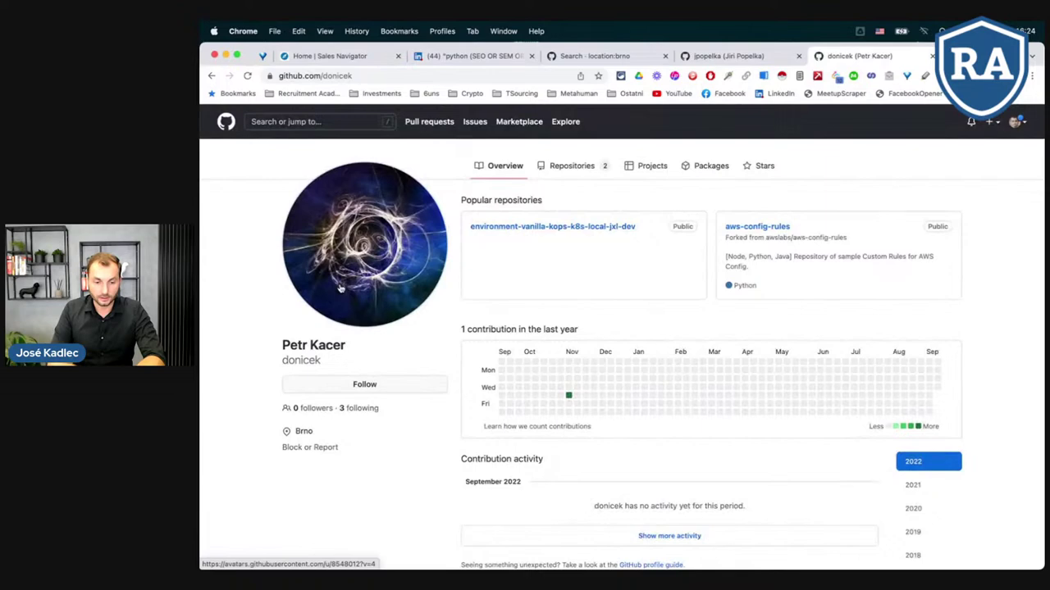
pyautogui.scroll(-1, 421, 380)
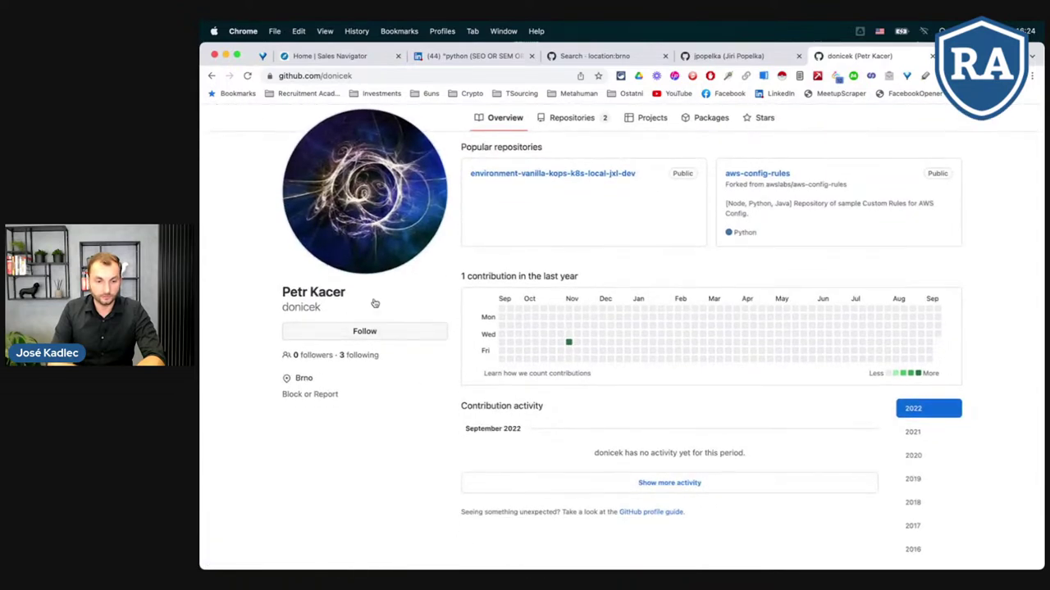
pyautogui.click(211, 75)
pyautogui.scroll(5, 542, 224)
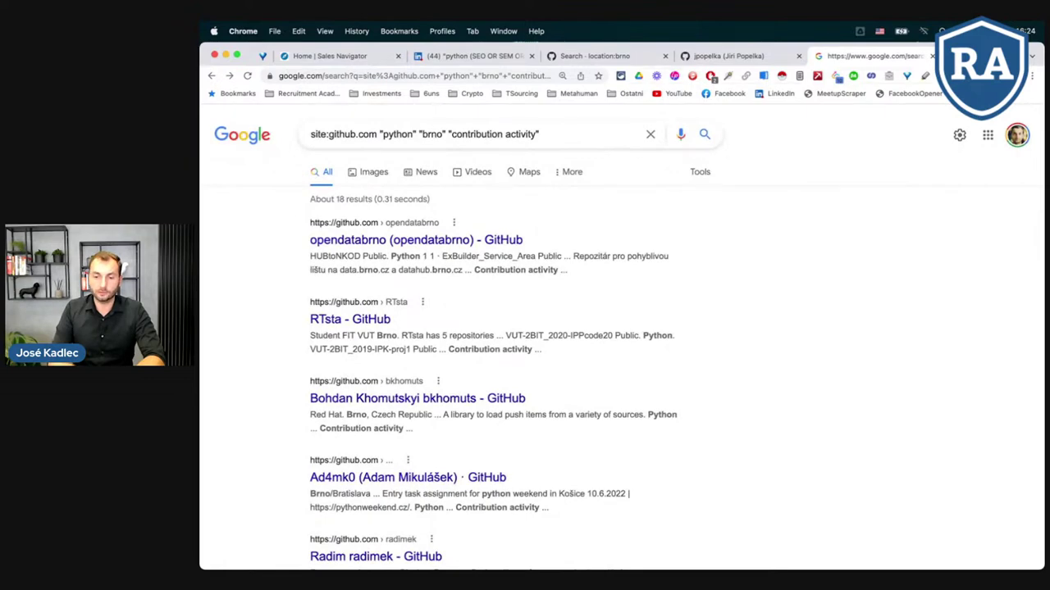
# Switch to PowerPoint to view the slide on other sources of IT candidates, and return to Chrome
pyautogui.press('super+Tab')
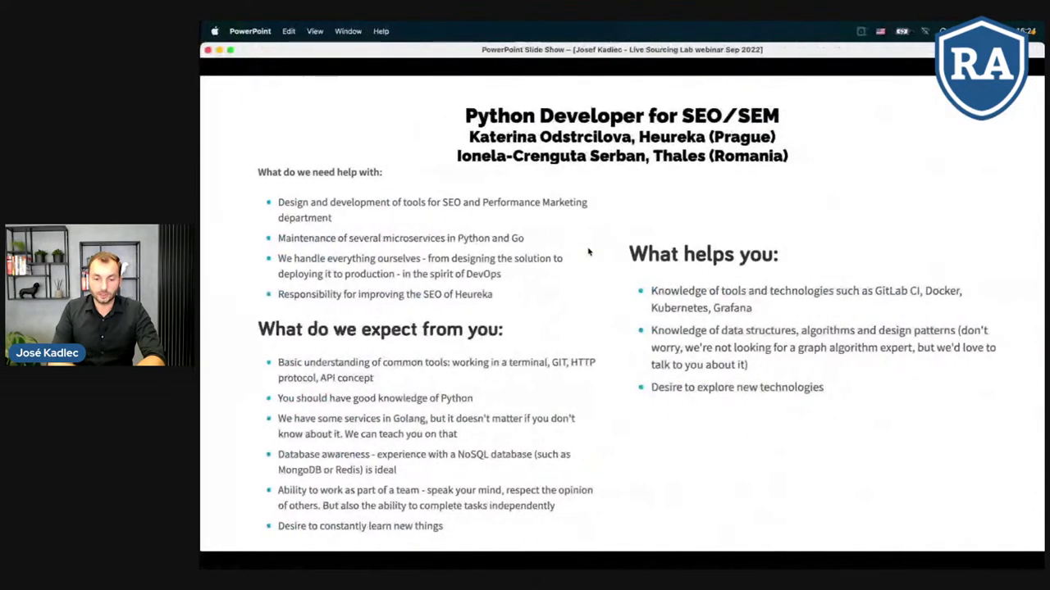
pyautogui.hotkey('ctrl', 'Right')
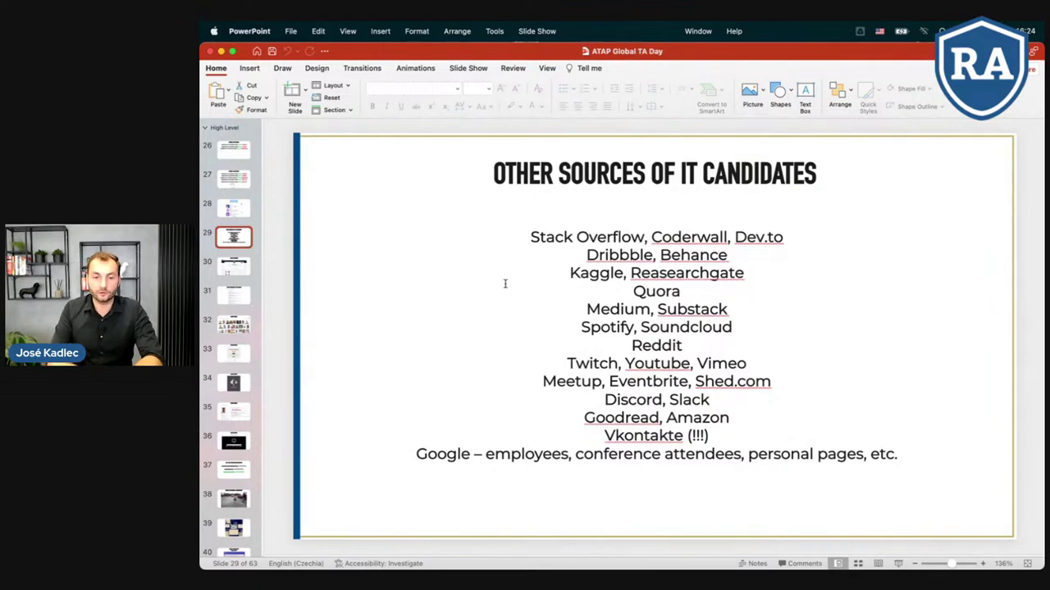
pyautogui.hotkey('ctrl', 'Left')
pyautogui.hotkey('ctrl', 'Left')
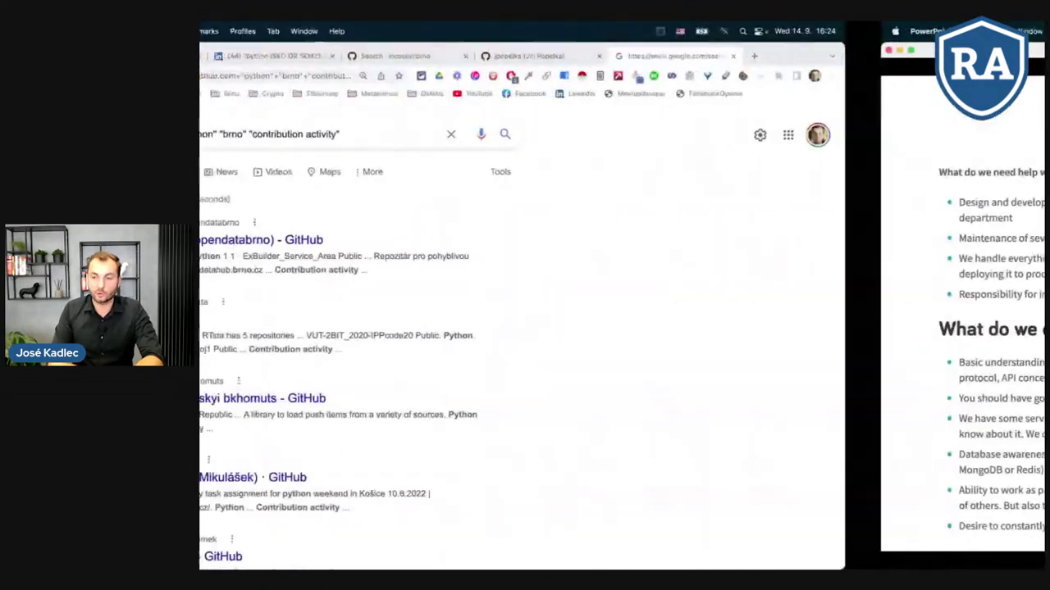
# Search Google in a new tab for site:dev.to "joined on" "python" "brno"
pyautogui.press('super+t')
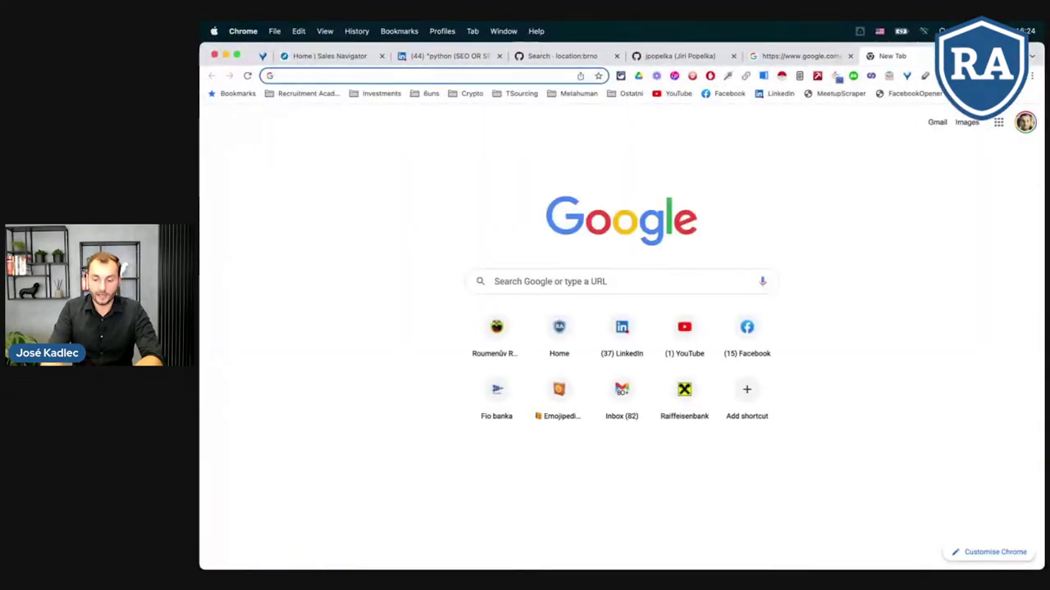
pyautogui.write('google.com')
pyautogui.press('Return')
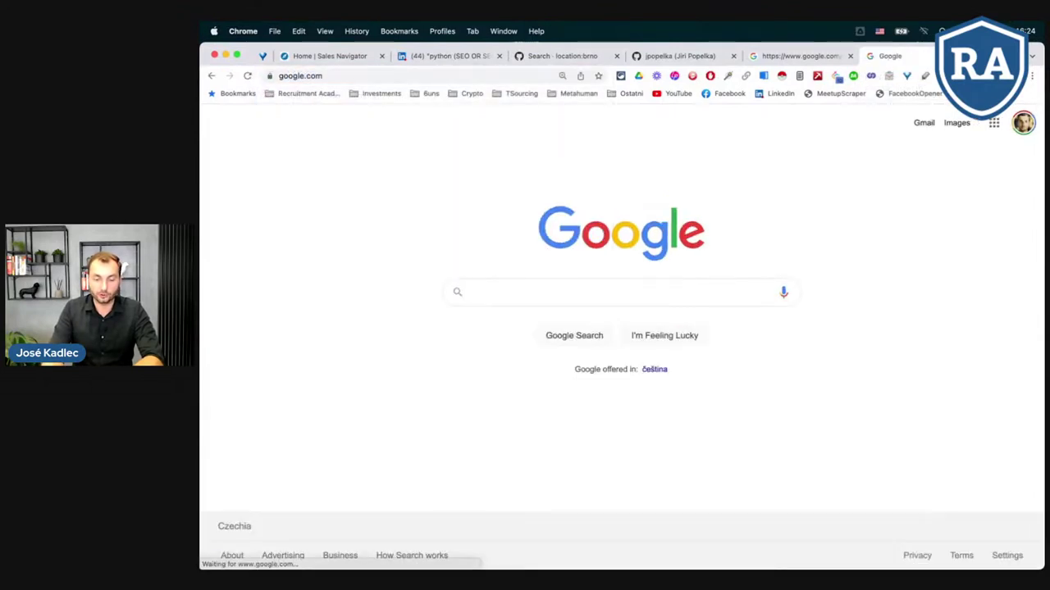
pyautogui.write('site:')
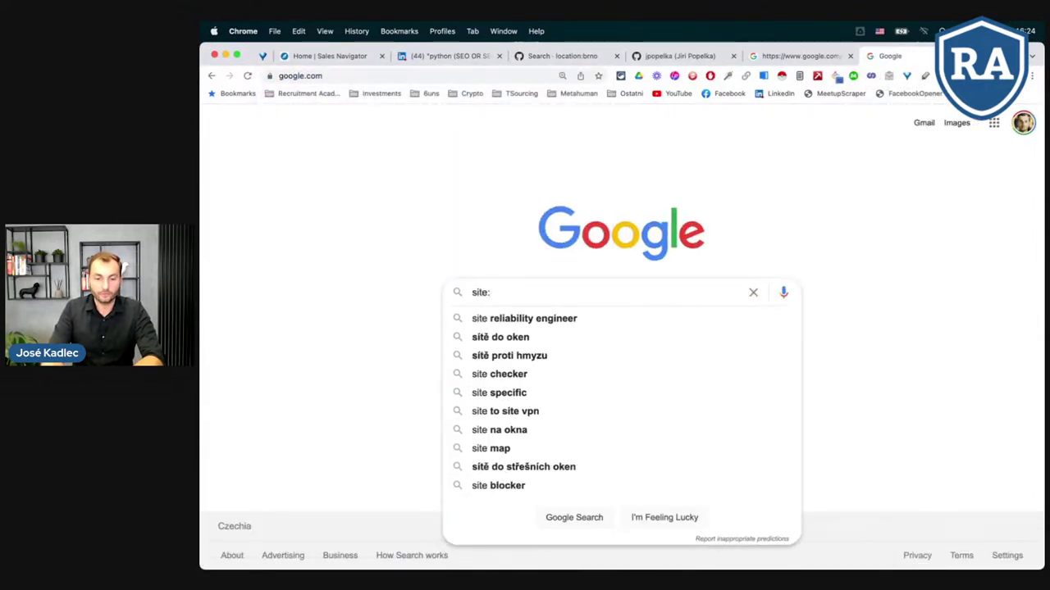
pyautogui.write('dev.to')
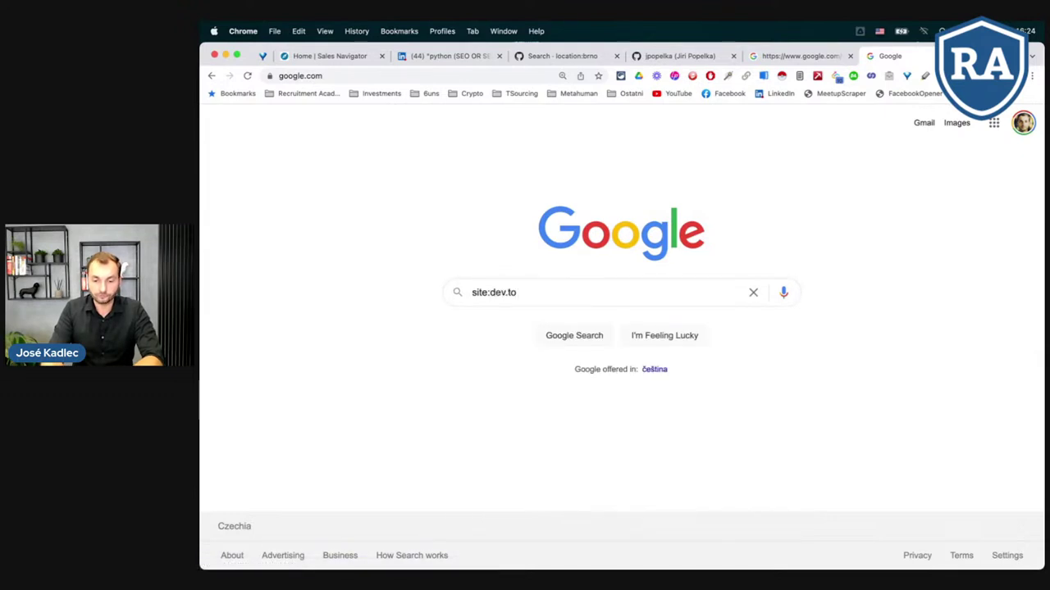
pyautogui.write(' "jo')
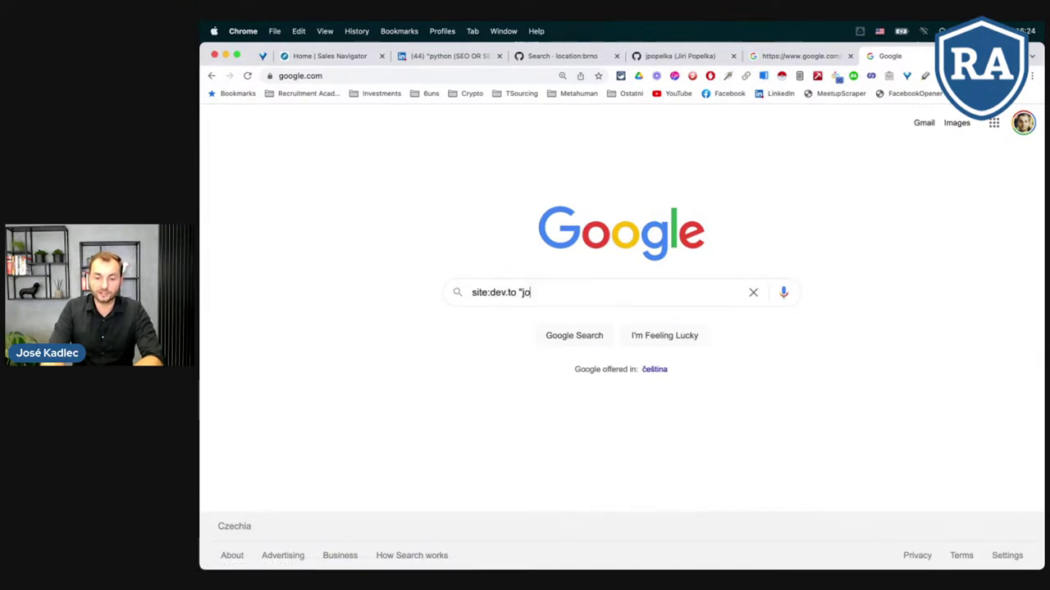
pyautogui.write('ined ')
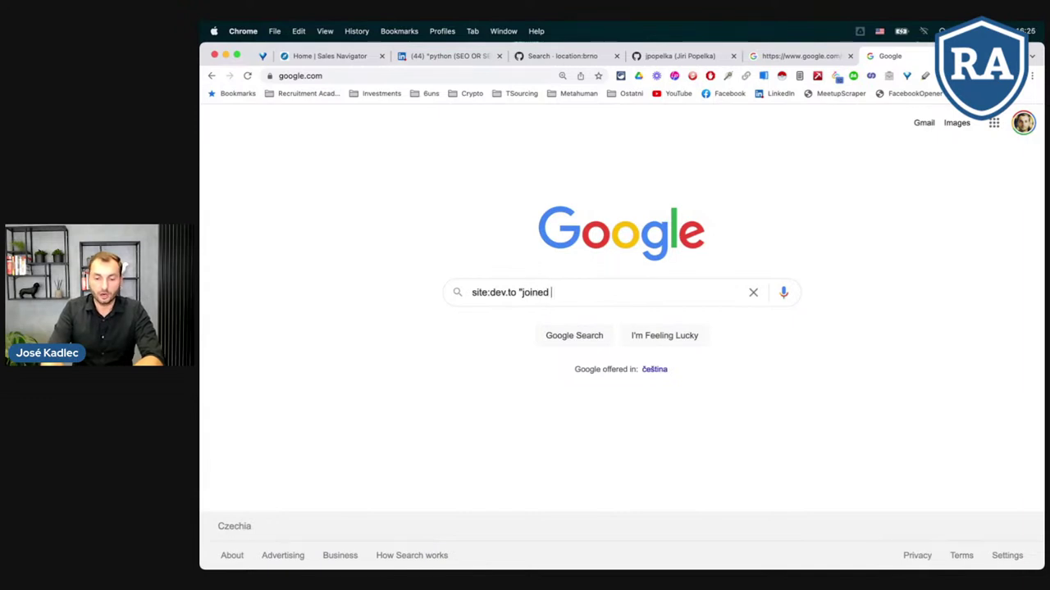
pyautogui.write('on"')
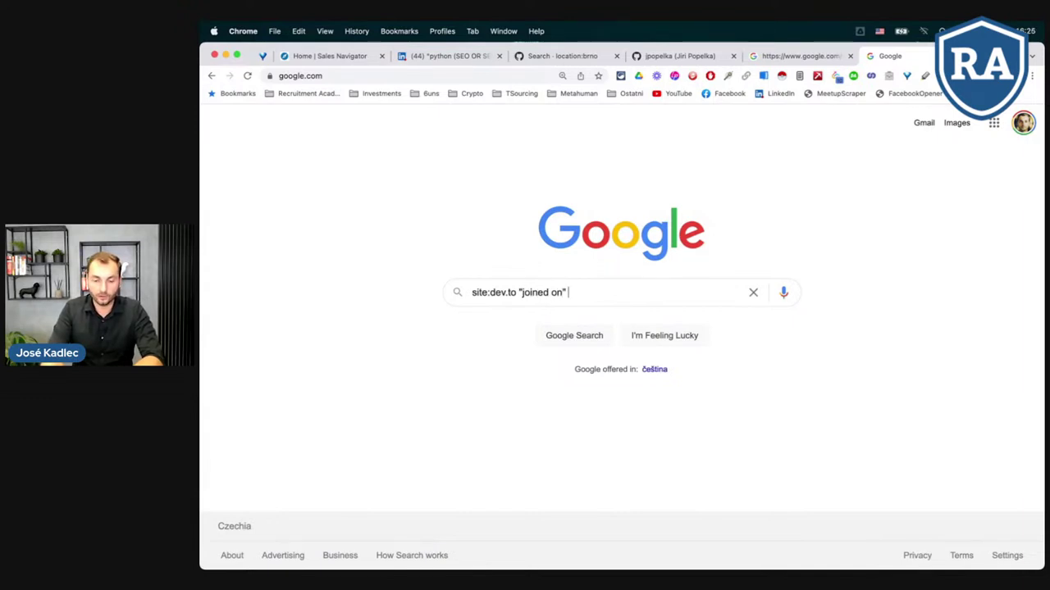
pyautogui.write(' "pyton')
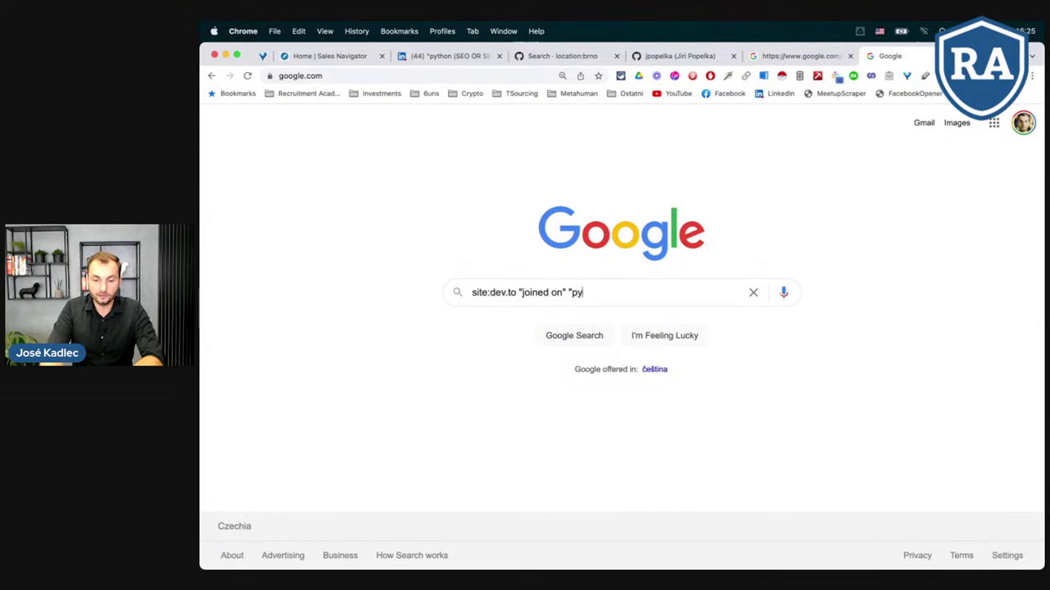
pyautogui.press('BackSpace')
pyautogui.press('BackSpace')
pyautogui.write('hon" ')
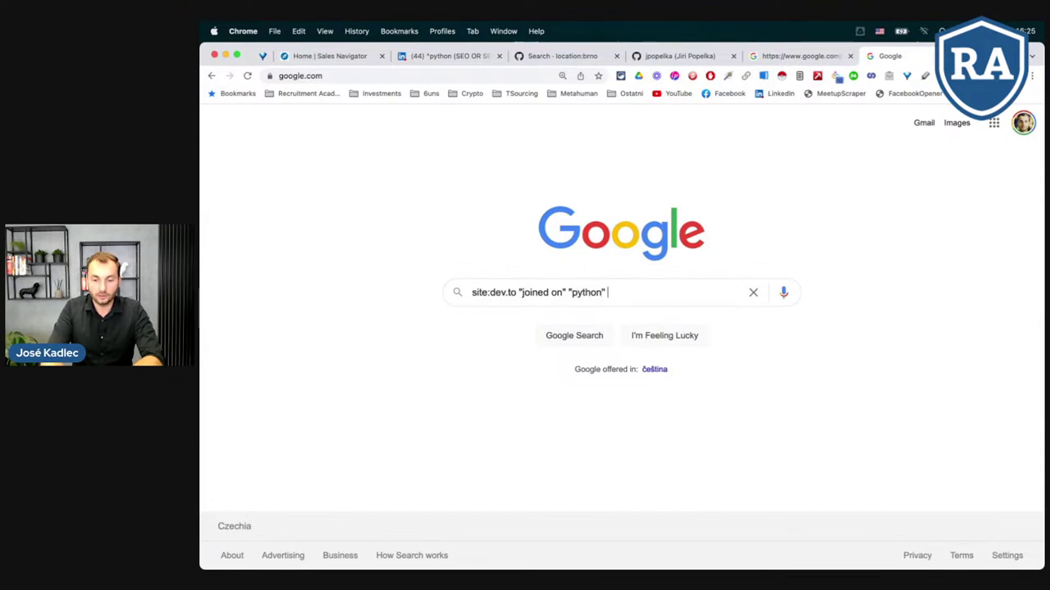
pyautogui.write('"brno"')
pyautogui.press('Return')
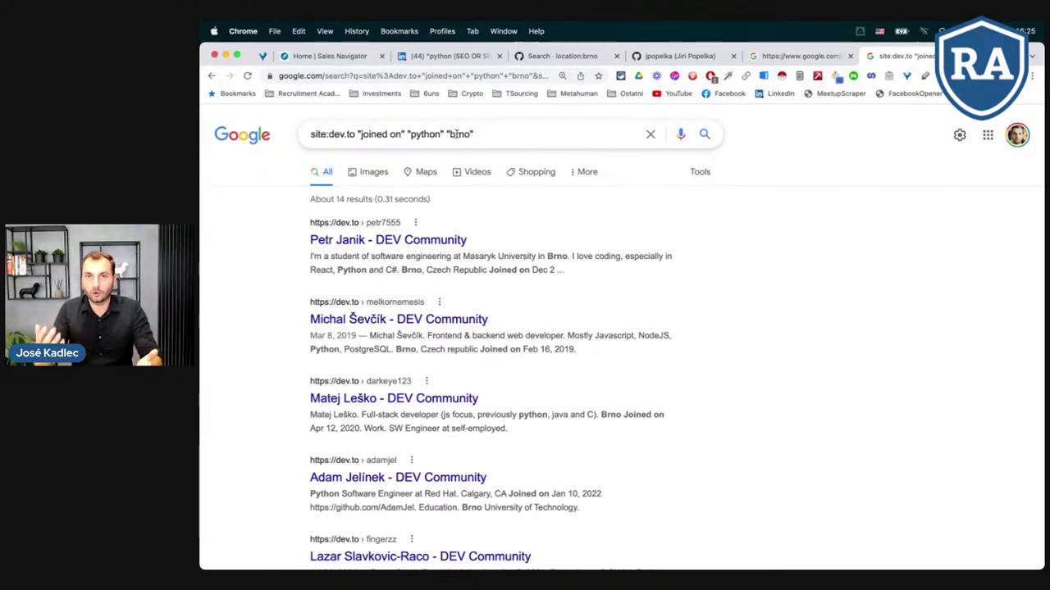
# Highlight the brno keyword in the dev.to query and try inserting an empty quoted OR alternative between "python" and "brno"
pyautogui.doubleClick(456, 133)
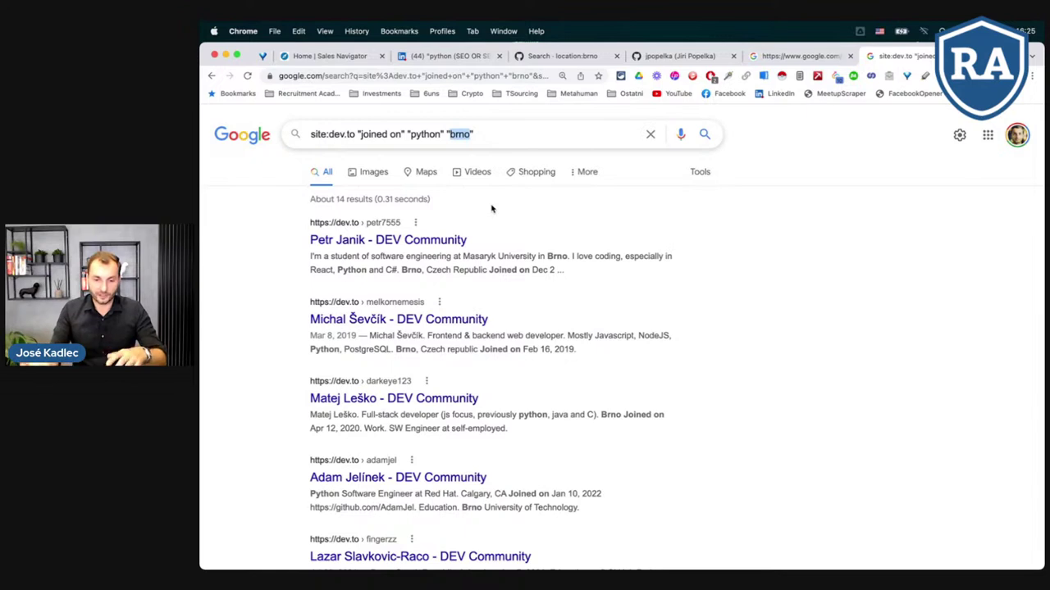
pyautogui.click(490, 137)
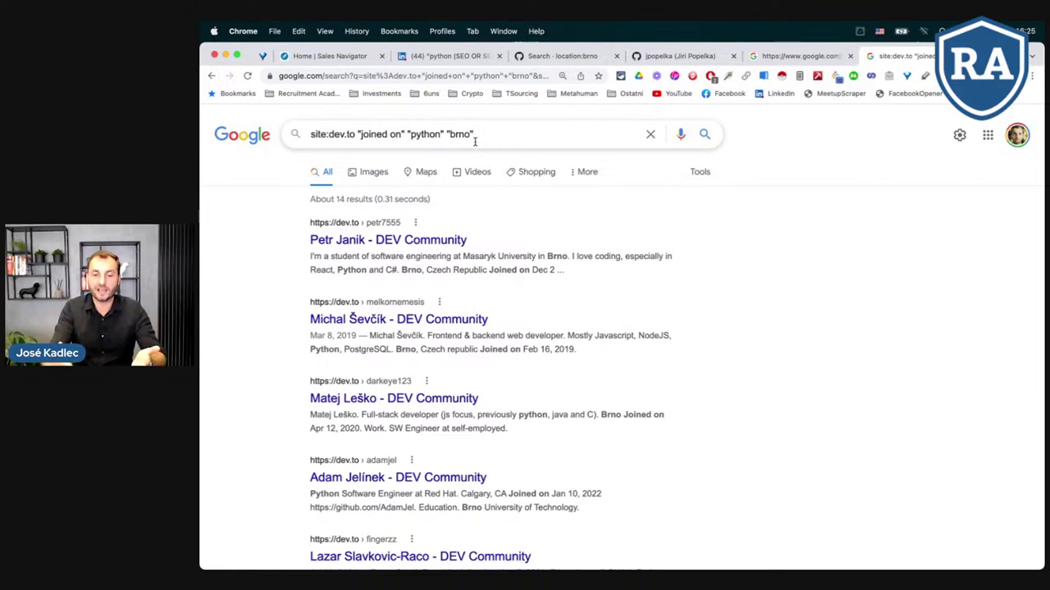
pyautogui.click(445, 134)
pyautogui.write('OR  ')
pyautogui.write('"" OR')
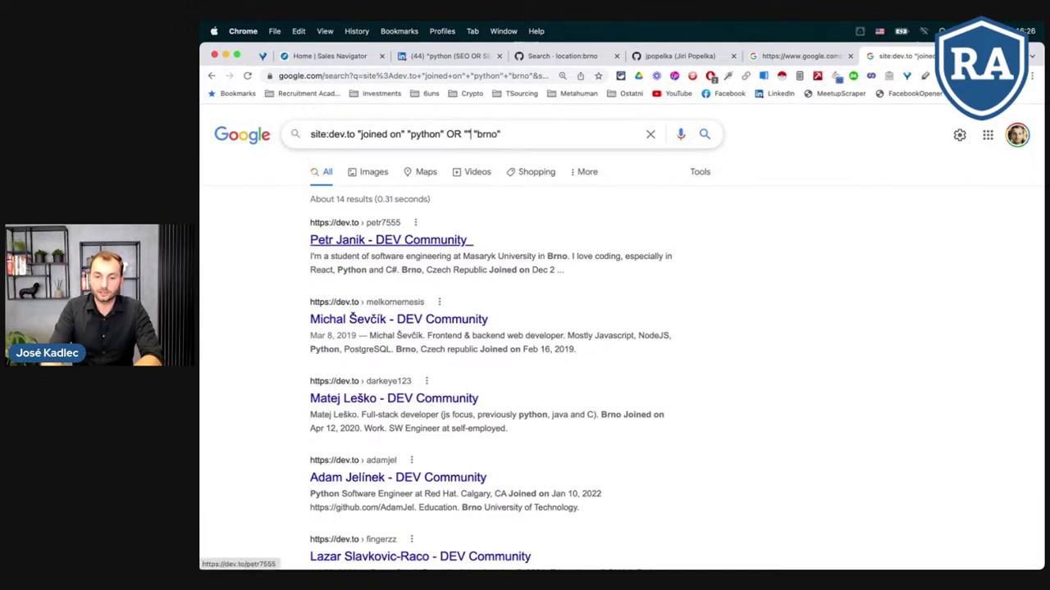
pyautogui.press('BackSpace')
pyautogui.press('BackSpace')
pyautogui.press('BackSpace')
pyautogui.press('BackSpace')
pyautogui.press('BackSpace')
pyautogui.press('BackSpace')
pyautogui.press('BackSpace')
pyautogui.press('BackSpace')
pyautogui.press('BackSpace')
pyautogui.press('BackSpace')
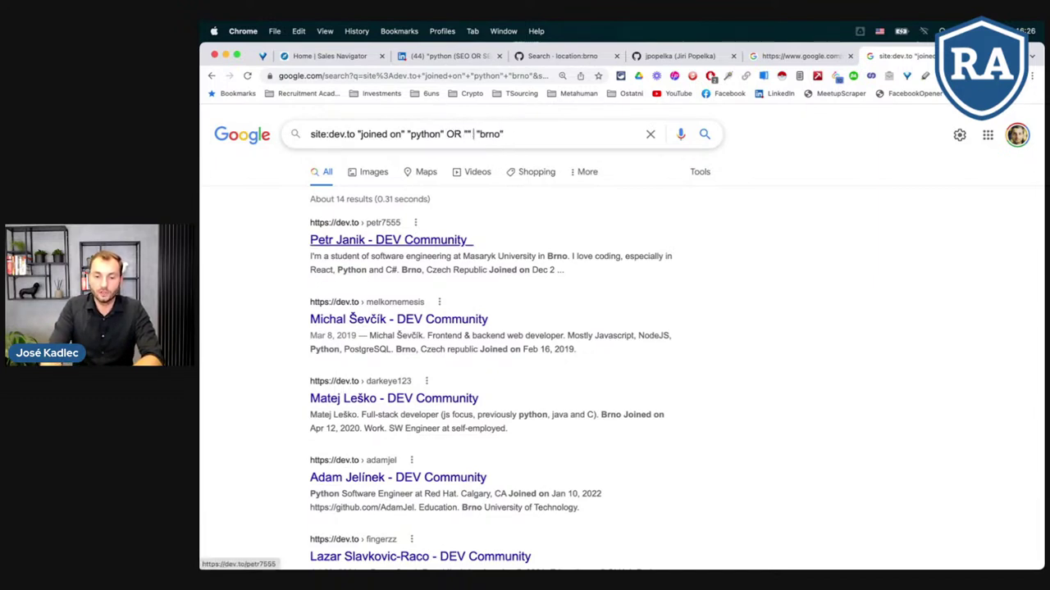
# Try extending the dev.to query with an OR alternative after "brno", and restore the original search terms
pyautogui.write('OR "cze')
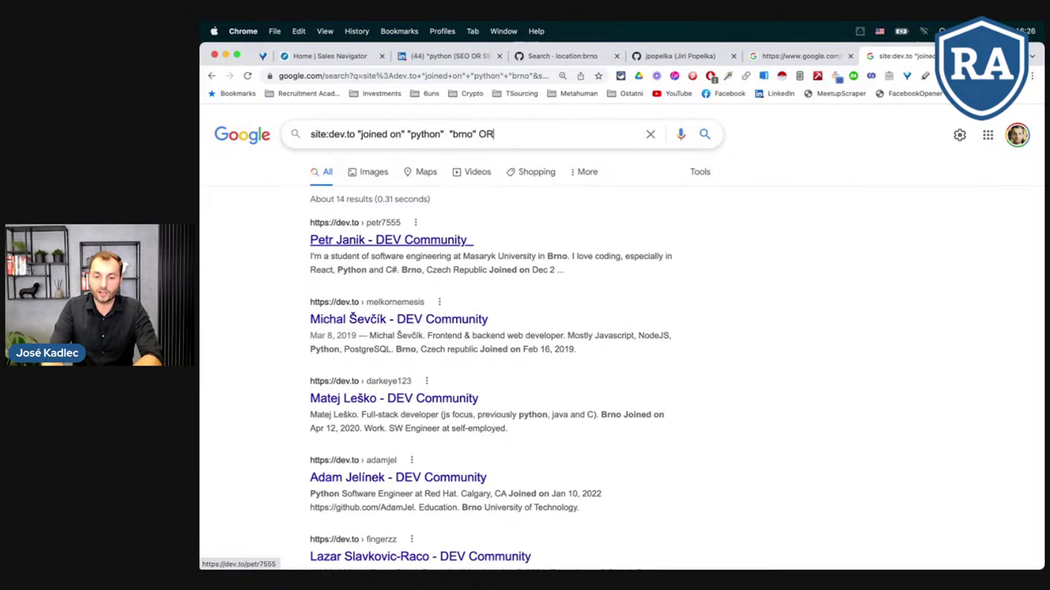
pyautogui.press('BackSpace')
pyautogui.press('BackSpace')
pyautogui.press('BackSpace')
pyautogui.press('BackSpace')
pyautogui.press('BackSpace')
pyautogui.press('BackSpace')
pyautogui.press('BackSpace')
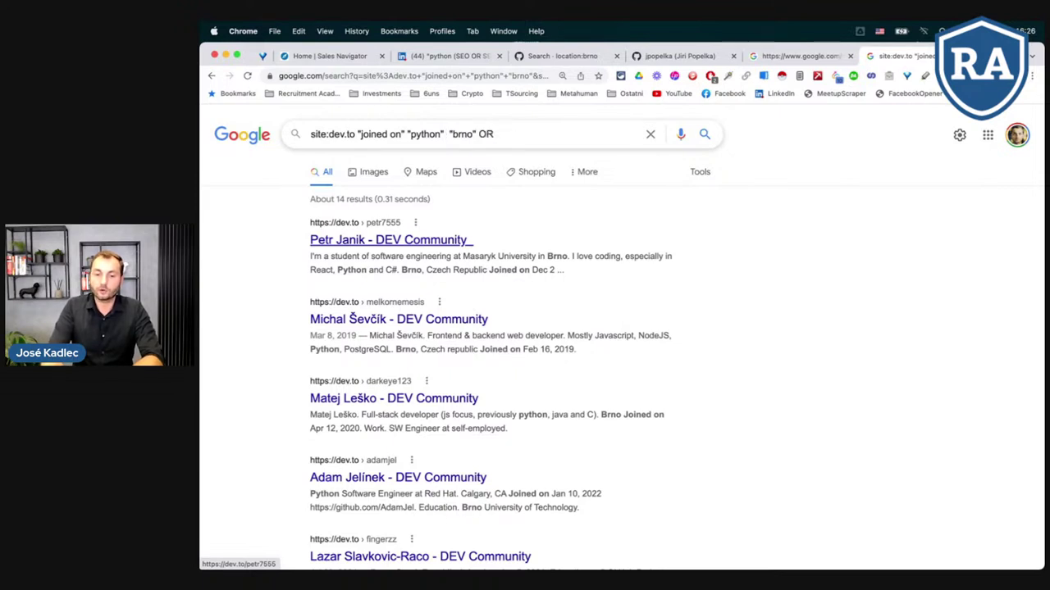
pyautogui.press('Left')
pyautogui.press('Left')
pyautogui.press('Left')
pyautogui.press('Left')
pyautogui.press('Left')
pyautogui.press('Left')
pyautogui.press('BackSpace')
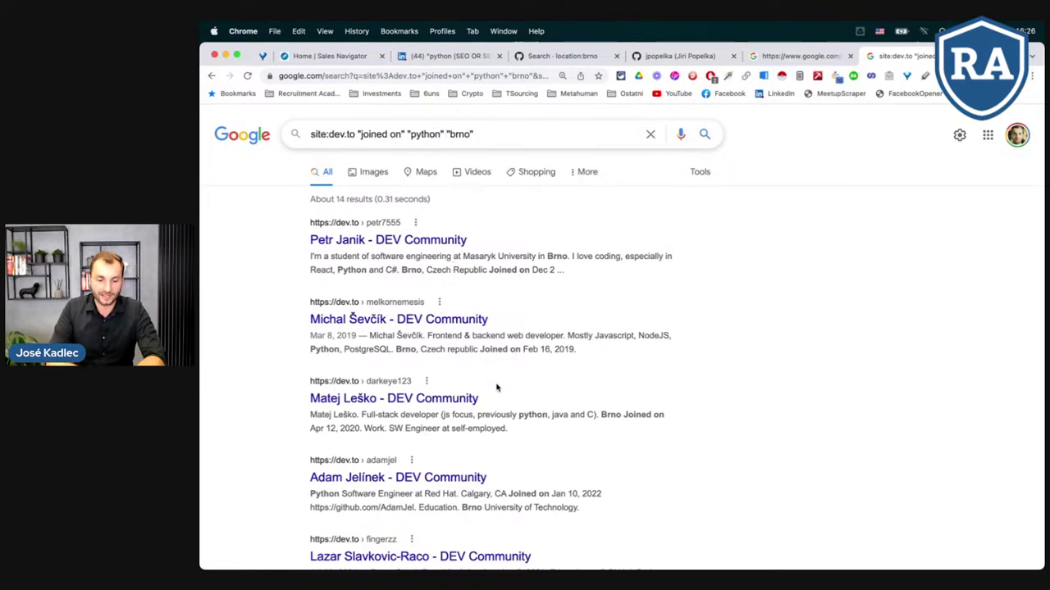
# Open the second dev.to profile in the results, highlight its "Joined on" text and look over the rest of the profile
pyautogui.scroll(-1, 498, 386)
pyautogui.click(374, 289)
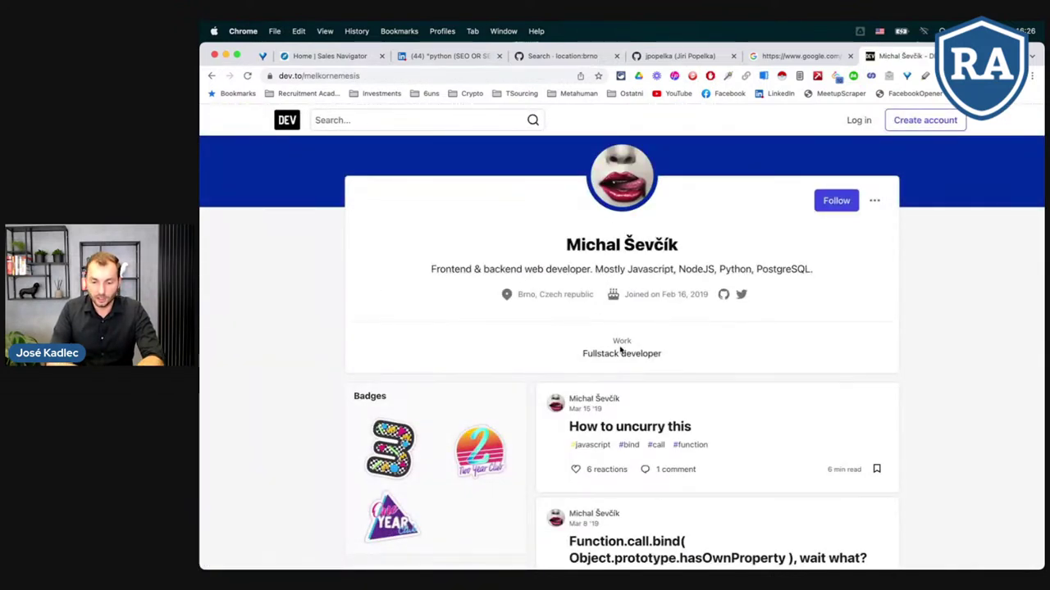
pyautogui.moveTo(626, 293)
pyautogui.mouseDown()
pyautogui.moveTo(664, 294)
pyautogui.moveTo(627, 295)
pyautogui.mouseUp()
pyautogui.click(658, 293)
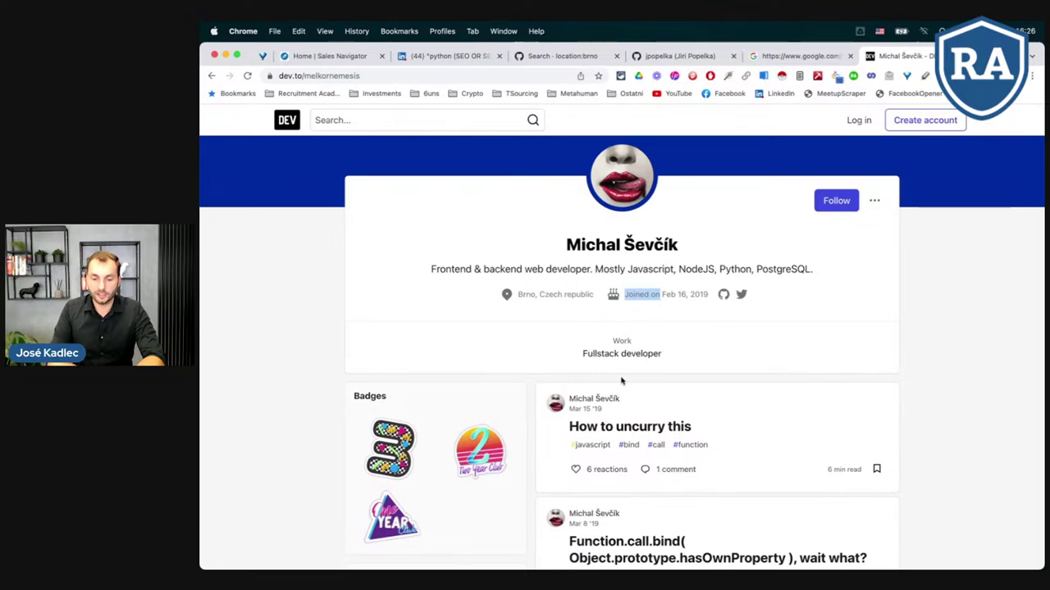
pyautogui.scroll(-3, 622, 379)
pyautogui.scroll(-3, 621, 379)
pyautogui.scroll(5, 622, 377)
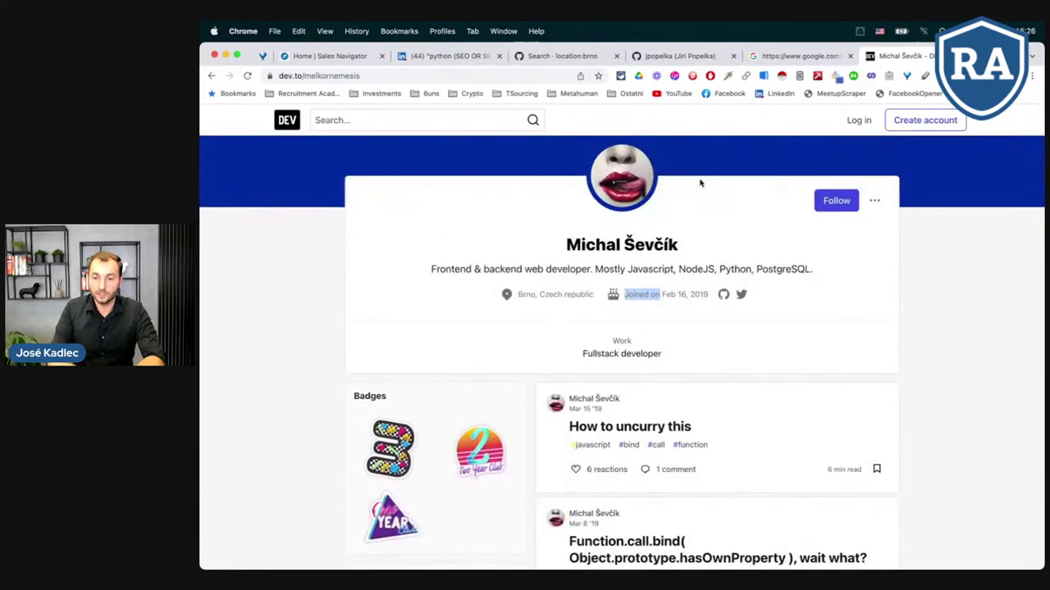
# Close the dev.to profile and switch to PowerPoint to view the slide on other sources of IT candidates
pyautogui.click(775, 54)
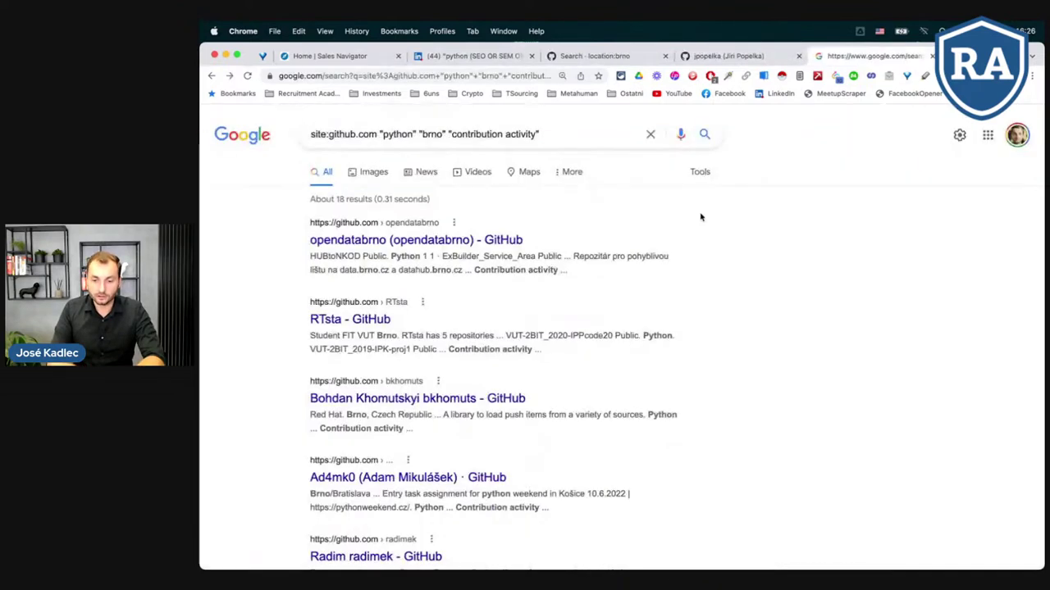
pyautogui.hotkey('ctrl', 'Right')
pyautogui.hotkey('ctrl', 'Right')
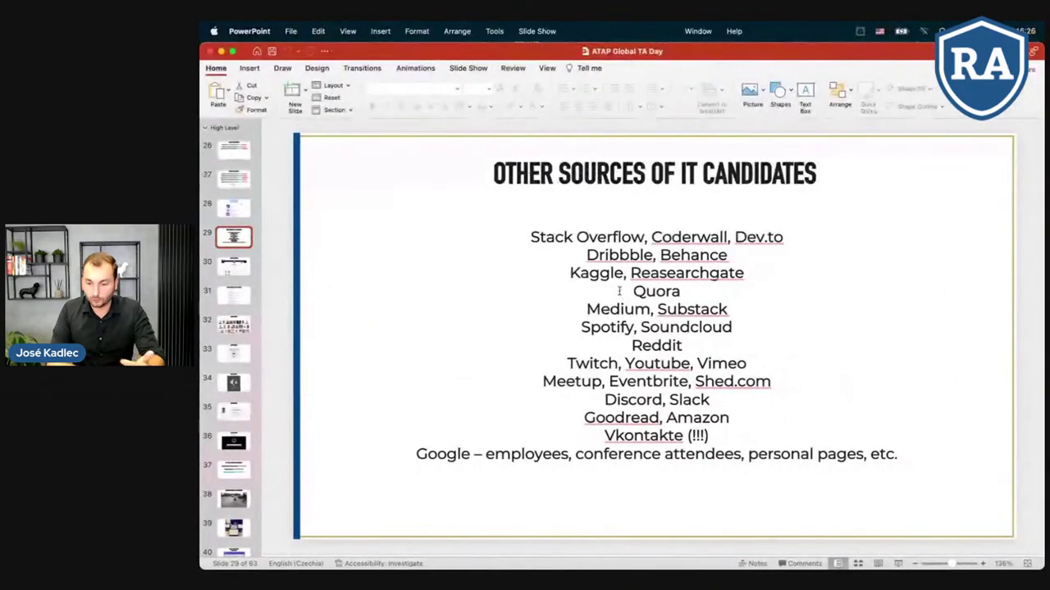
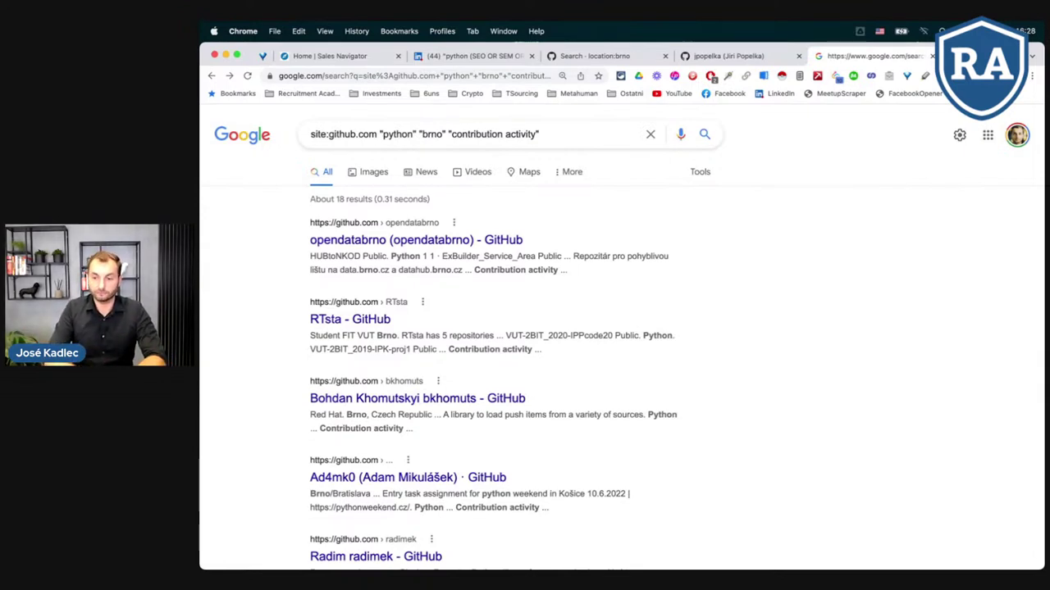
# Search Google for python brno in place of the GitHub query and show the image results
pyautogui.click(553, 133)
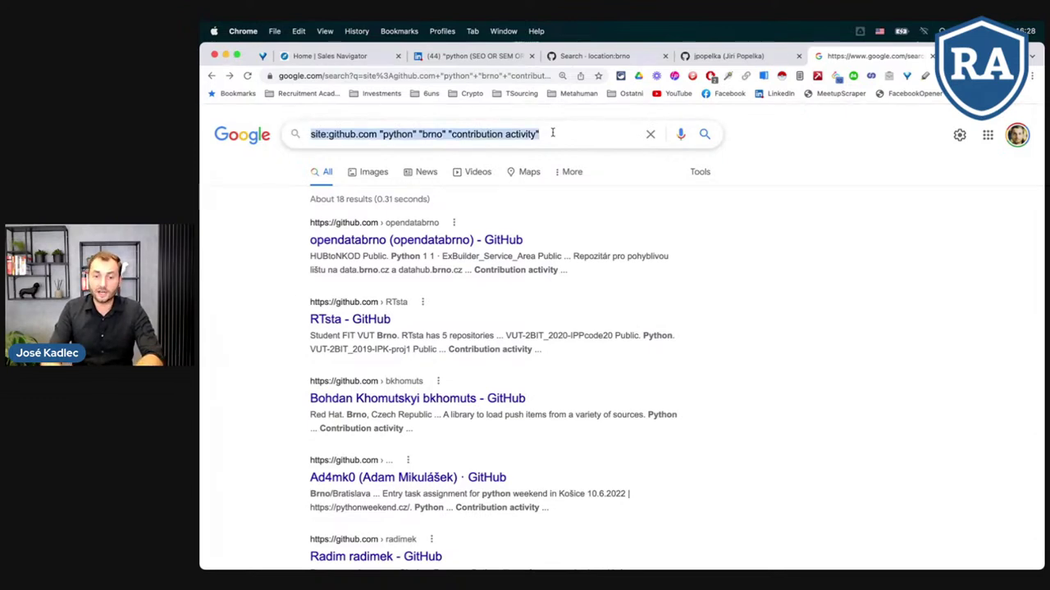
pyautogui.write('python ')
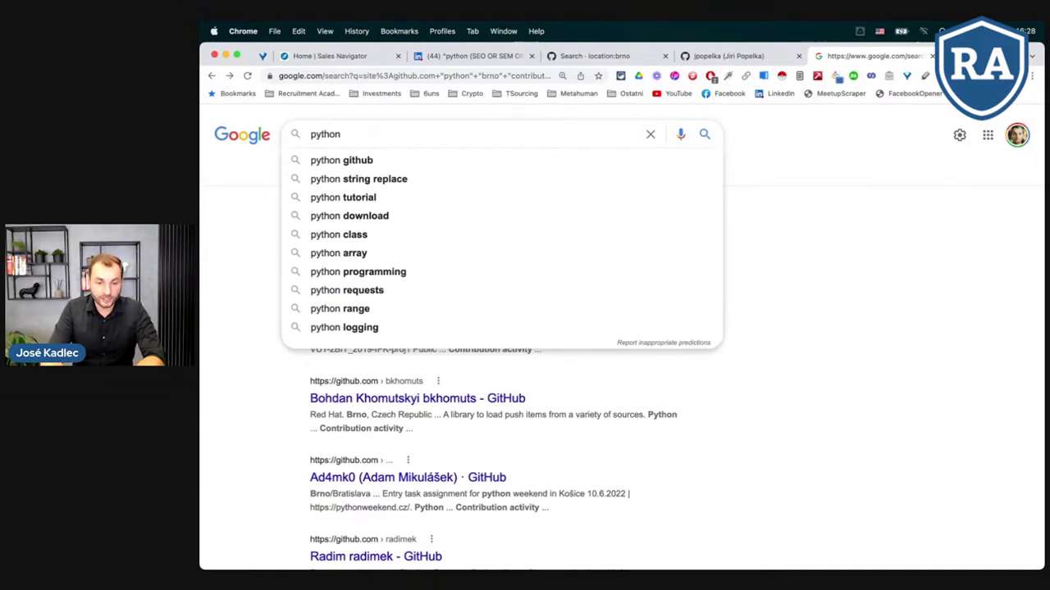
pyautogui.write('brno')
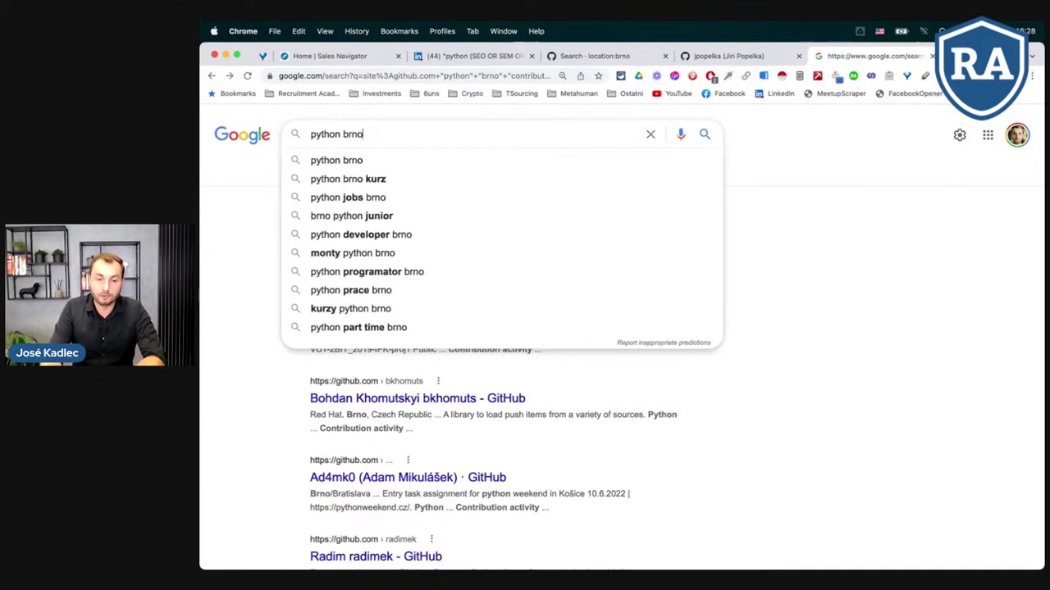
pyautogui.press('Return')
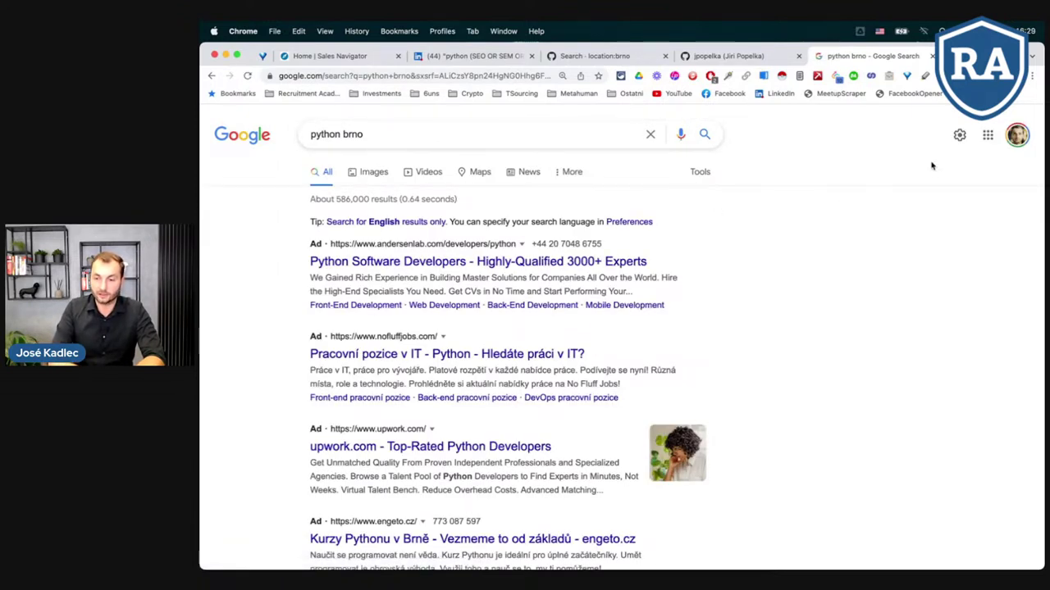
pyautogui.click(372, 183)
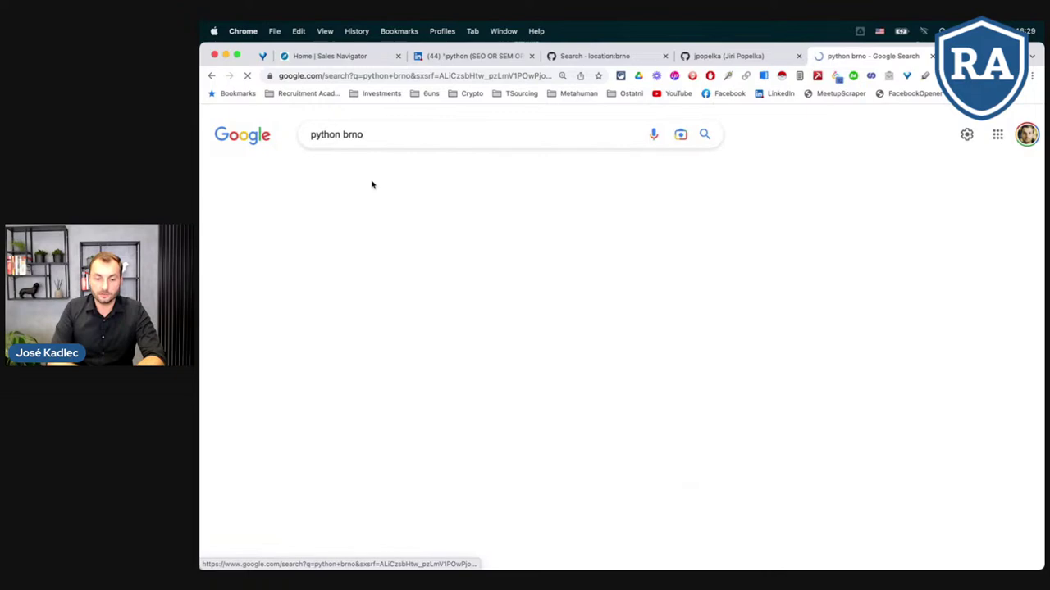
# Run an advanced image search for python brno with the image type limited to Face
pyautogui.click(998, 134)
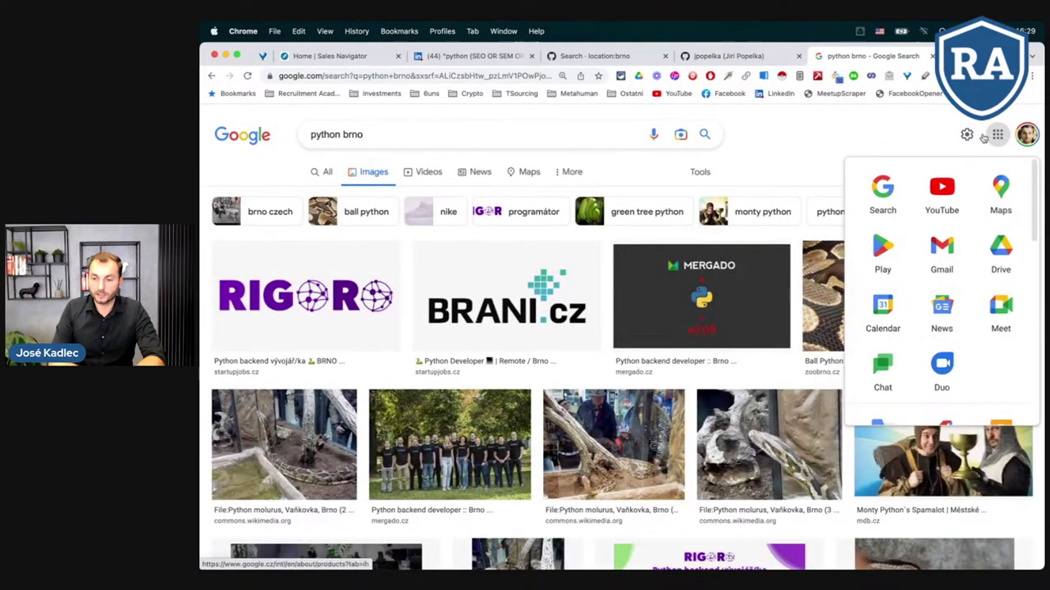
pyautogui.click(967, 135)
pyautogui.click(876, 393)
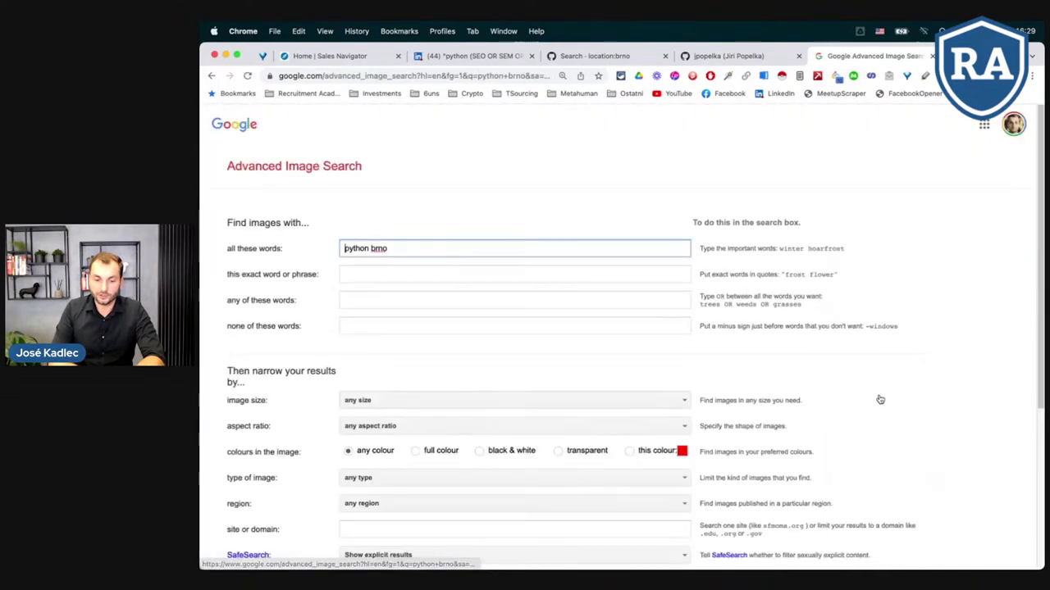
pyautogui.scroll(-2, 370, 400)
pyautogui.click(367, 411)
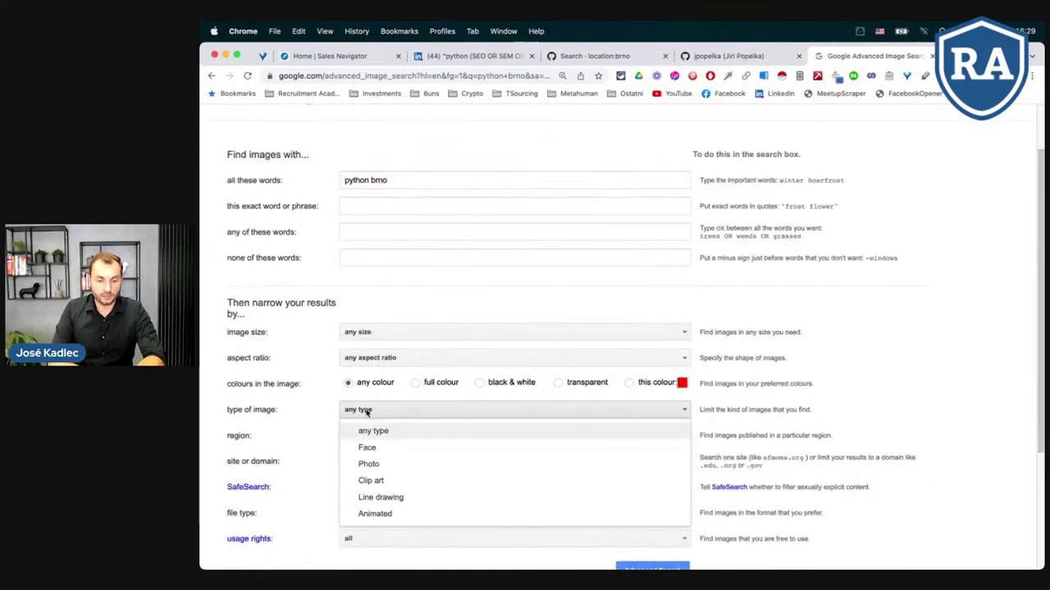
pyautogui.click(367, 447)
pyautogui.scroll(-2, 552, 459)
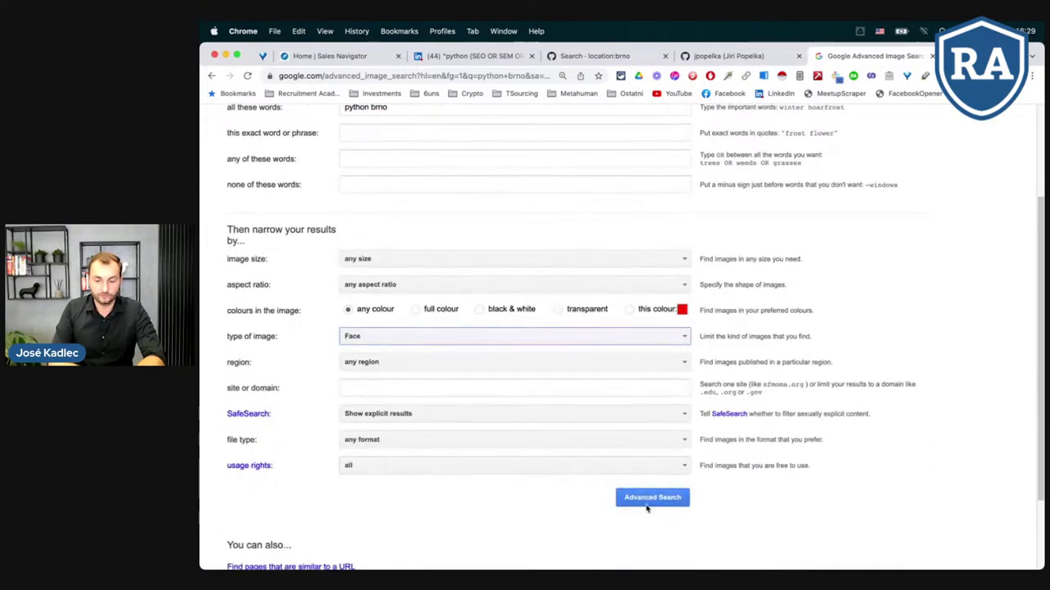
pyautogui.click(621, 492)
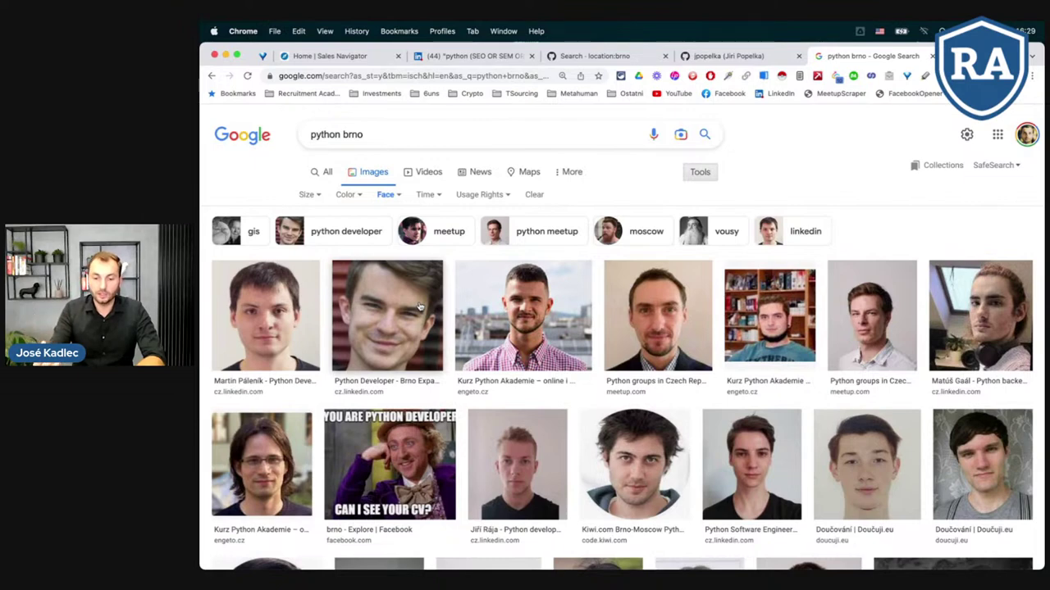
# Exclude LinkedIn from the image search by changing the query to python brno -linkedin.com
pyautogui.scroll(-2, 419, 307)
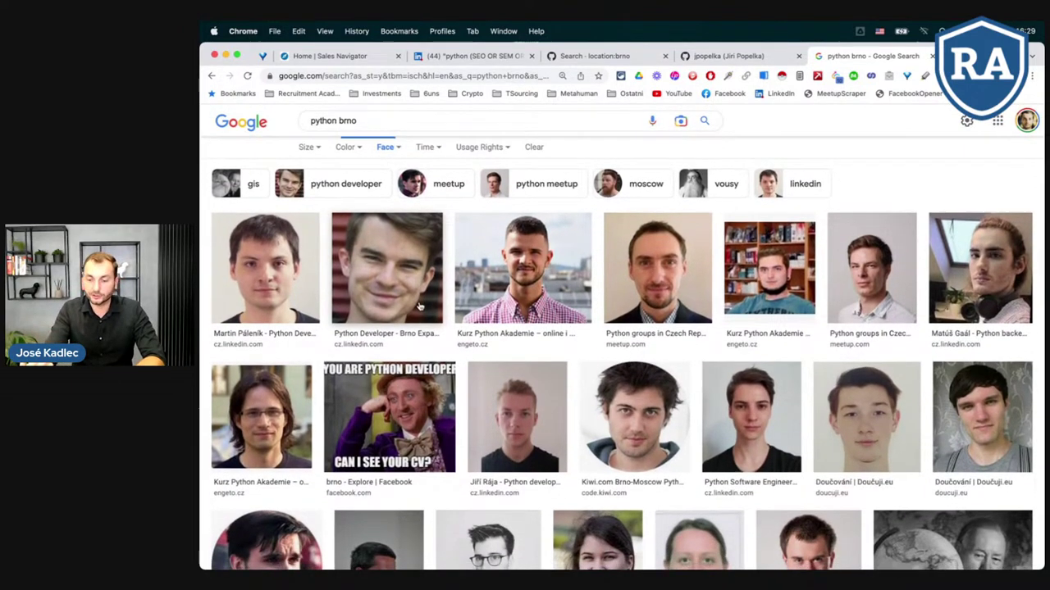
pyautogui.scroll(-1, 419, 307)
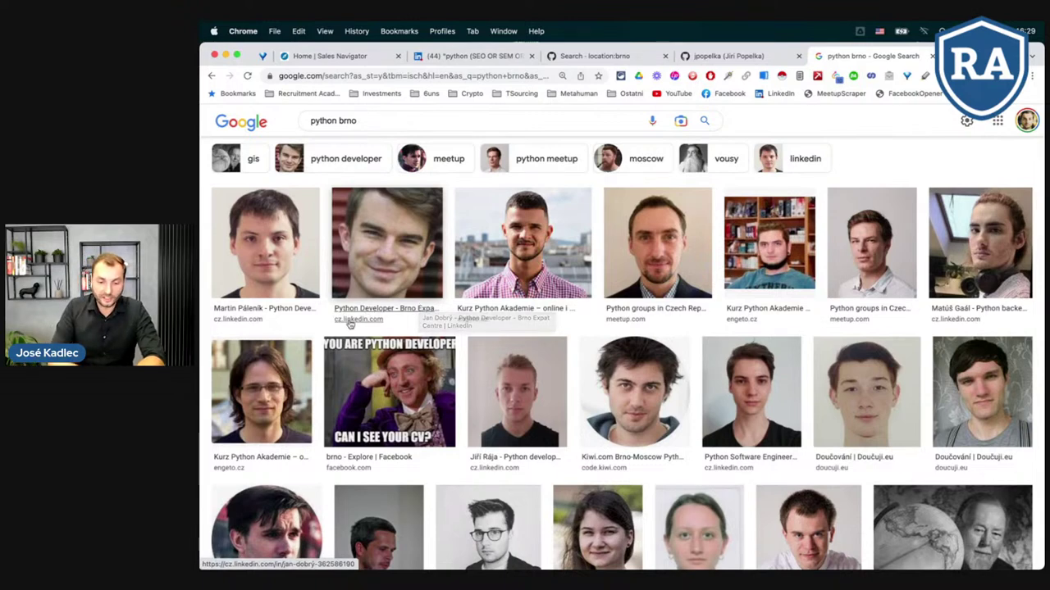
pyautogui.click(361, 121)
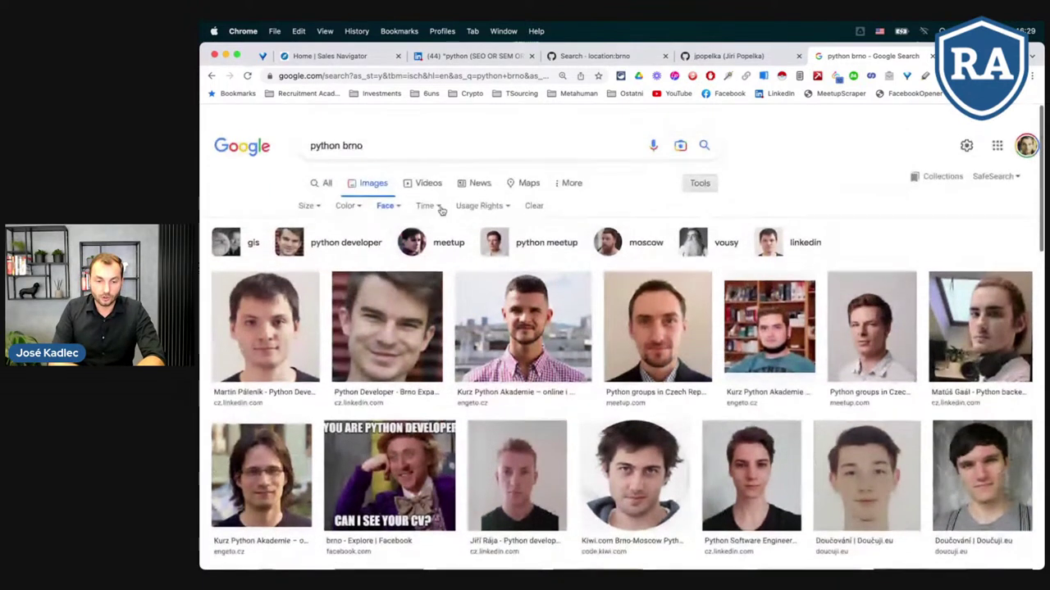
pyautogui.write('O')
pyautogui.press('BackSpace')
pyautogui.write('-l')
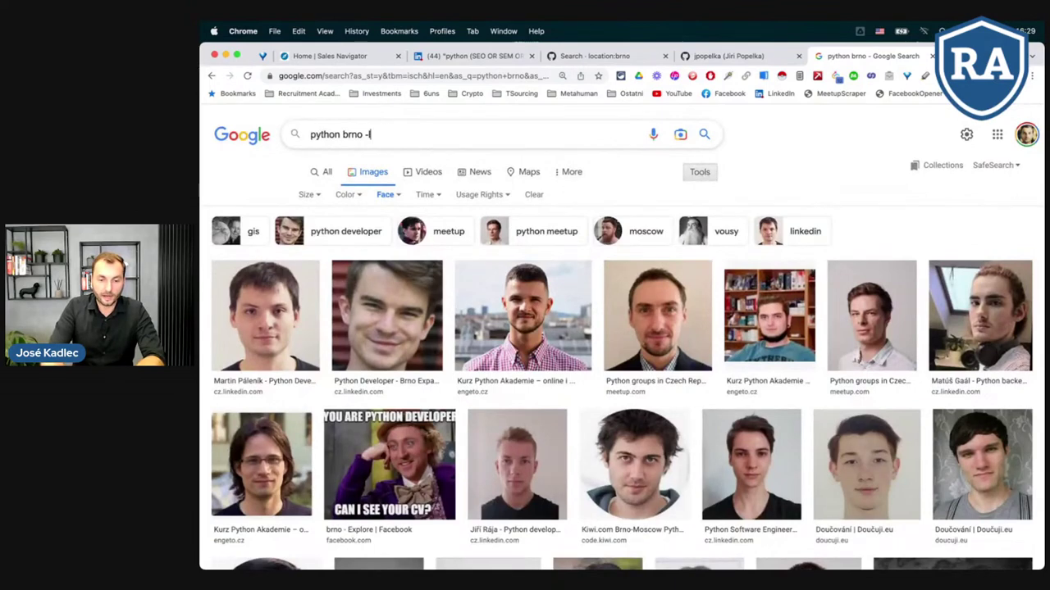
pyautogui.write('inkedin.ciom')
pyautogui.press('BackSpace')
pyautogui.press('BackSpace')
pyautogui.write('iom')
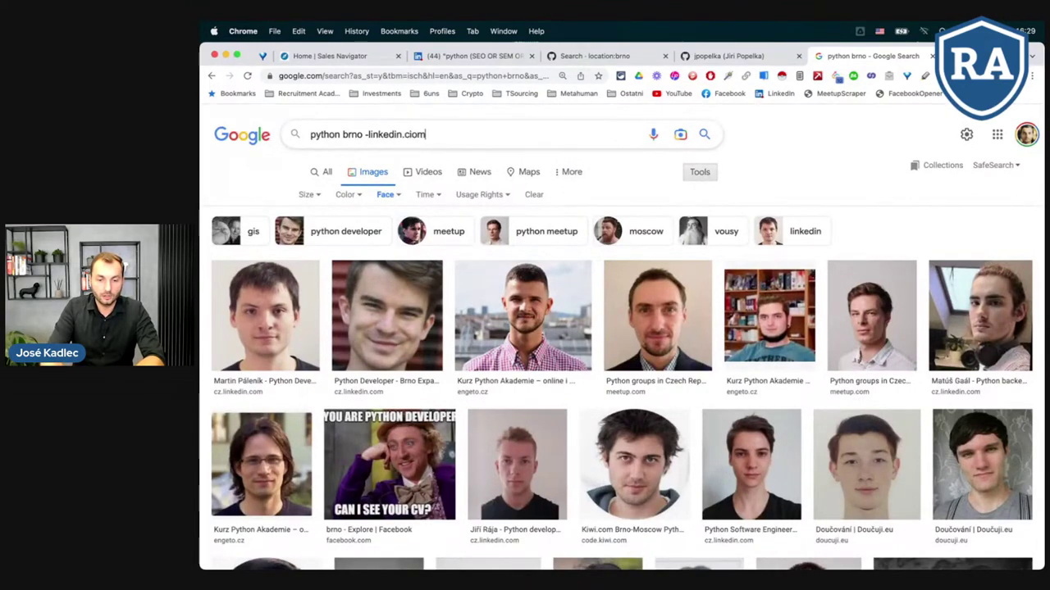
pyautogui.press('BackSpace')
pyautogui.press('BackSpace')
pyautogui.press('BackSpace')
pyautogui.write('om')
pyautogui.press('Return')
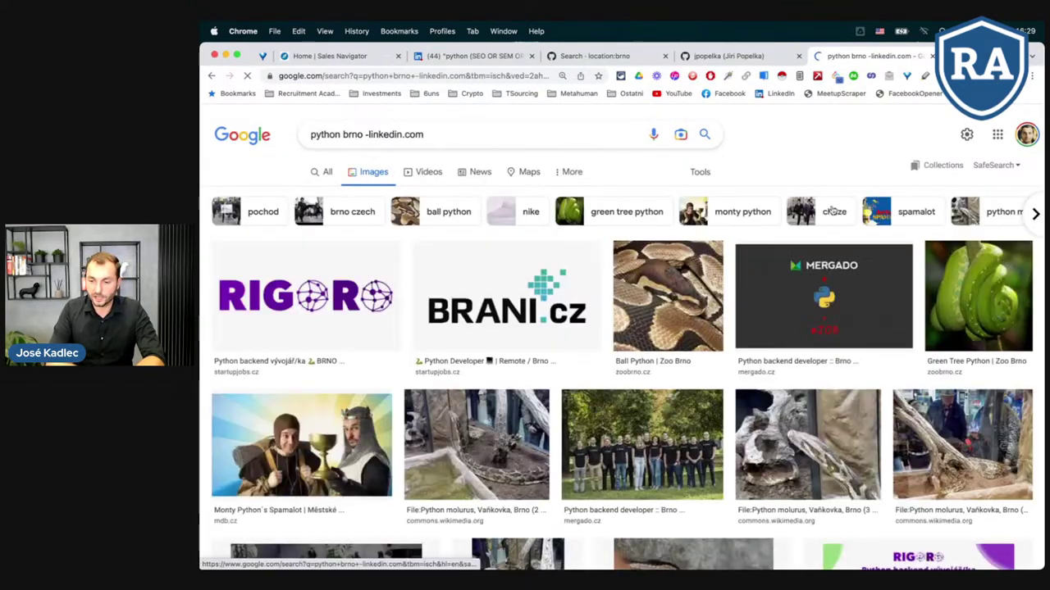
# Limit the LinkedIn-excluding image search to the Face image type through the advanced image search
pyautogui.click(966, 134)
pyautogui.click(875, 394)
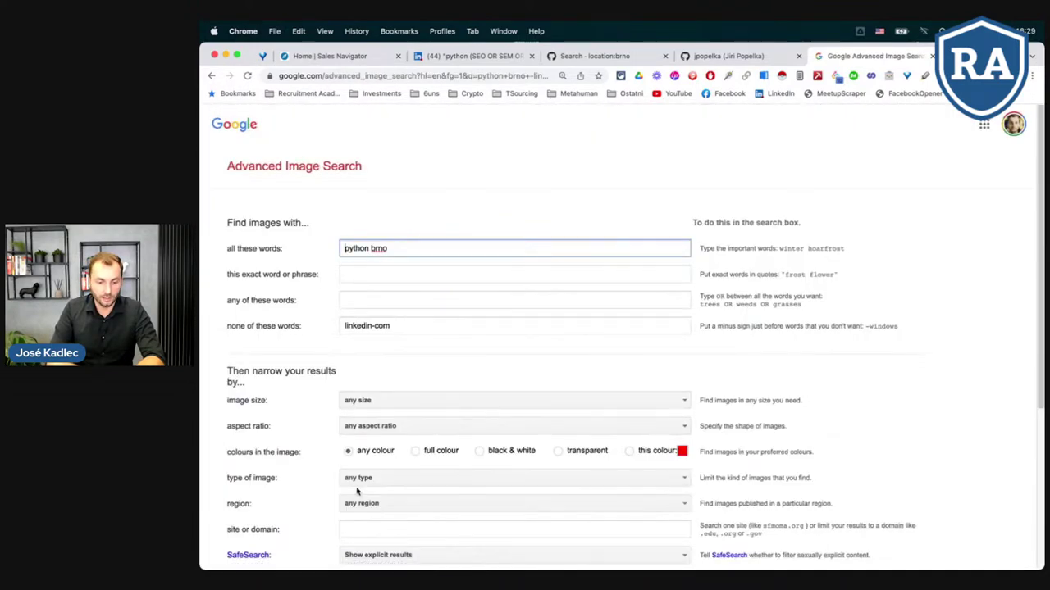
pyautogui.click(358, 483)
pyautogui.click(405, 388)
pyautogui.scroll(-2, 529, 418)
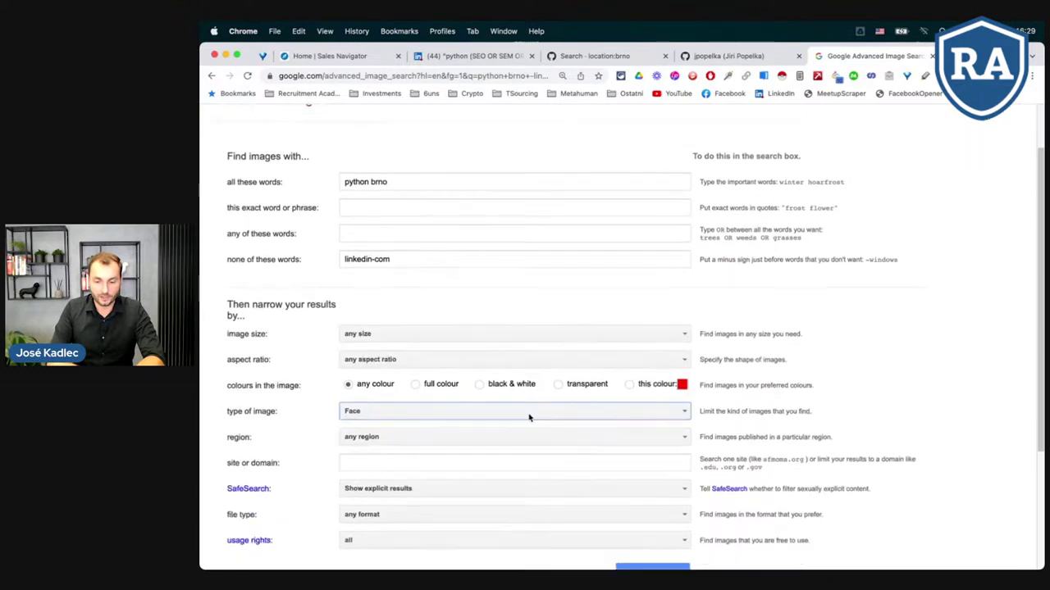
pyautogui.scroll(-1, 529, 418)
pyautogui.click(652, 533)
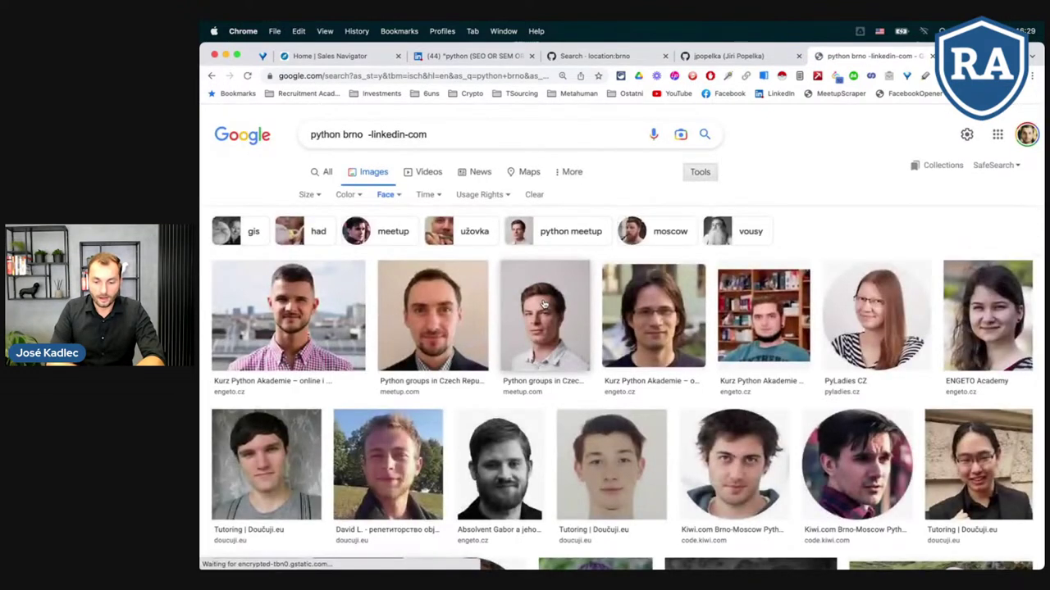
# Open the Doučuji.eu tutoring page from its face image result and decline the site's push notifications
pyautogui.scroll(-3, 542, 304)
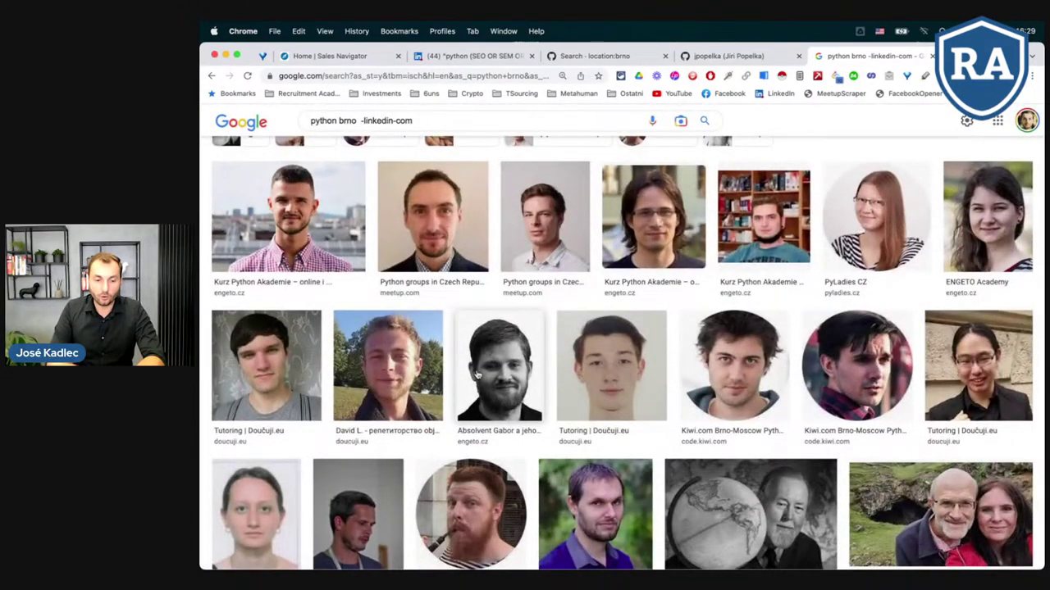
pyautogui.scroll(-3, 477, 375)
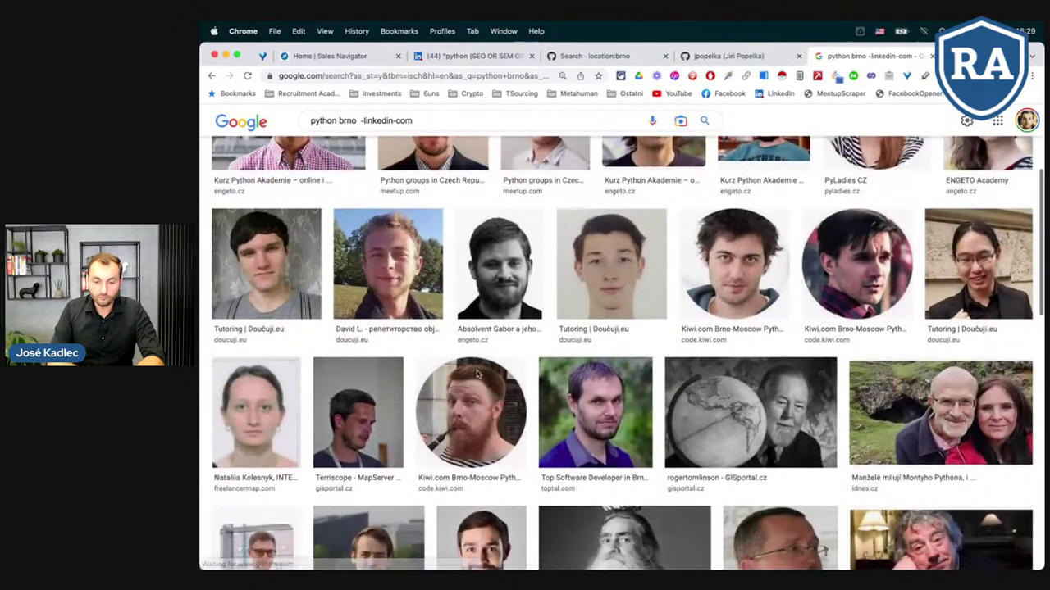
pyautogui.click(271, 254)
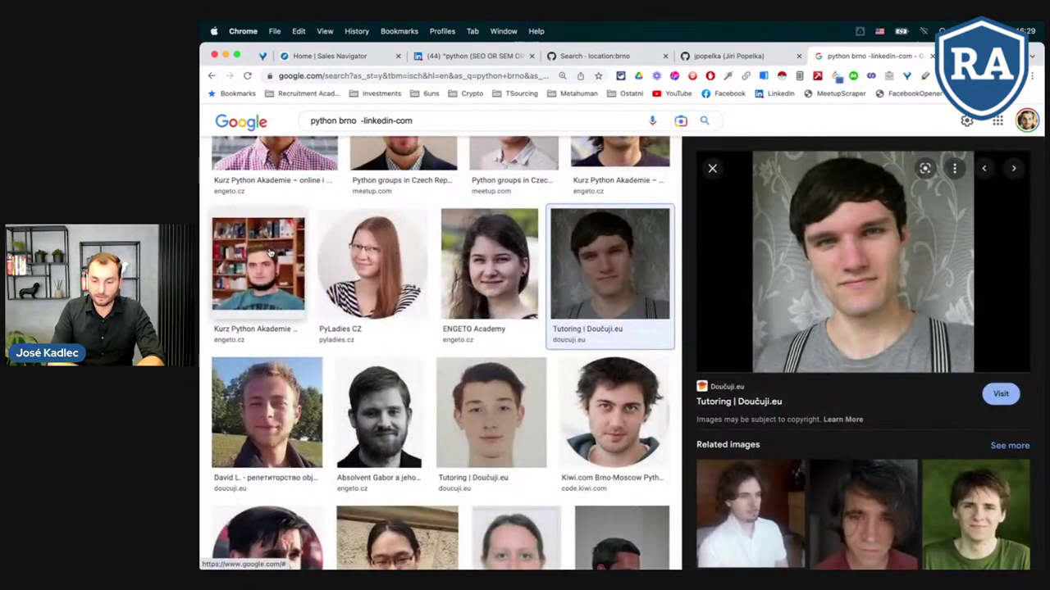
pyautogui.click(726, 401)
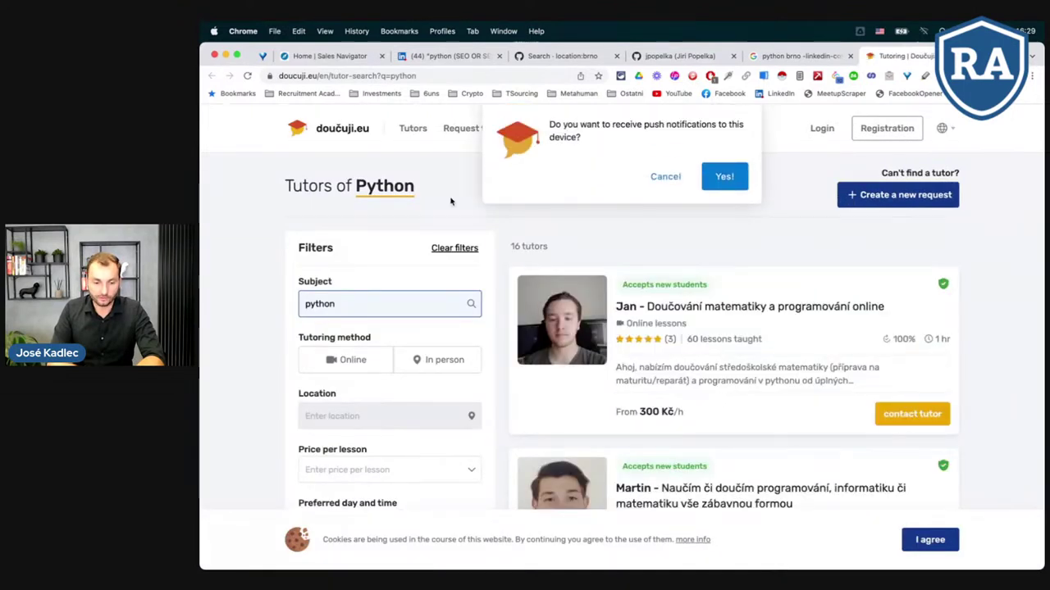
pyautogui.click(665, 176)
# Look through the Python tutors listed on Doučuji.eu and return to the full grid of face image results
pyautogui.scroll(-3, 596, 337)
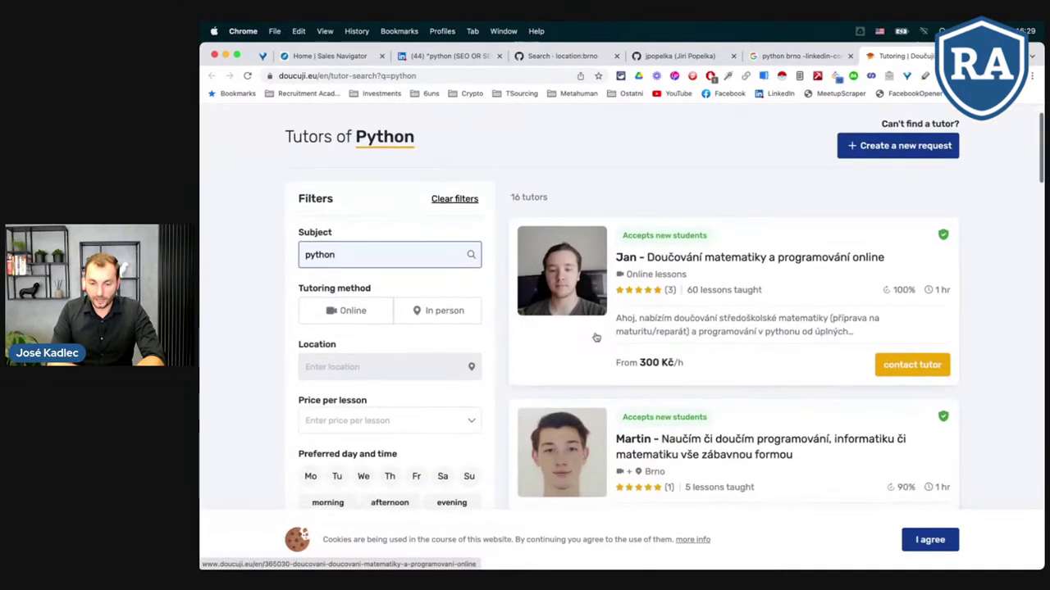
pyautogui.scroll(-2, 596, 337)
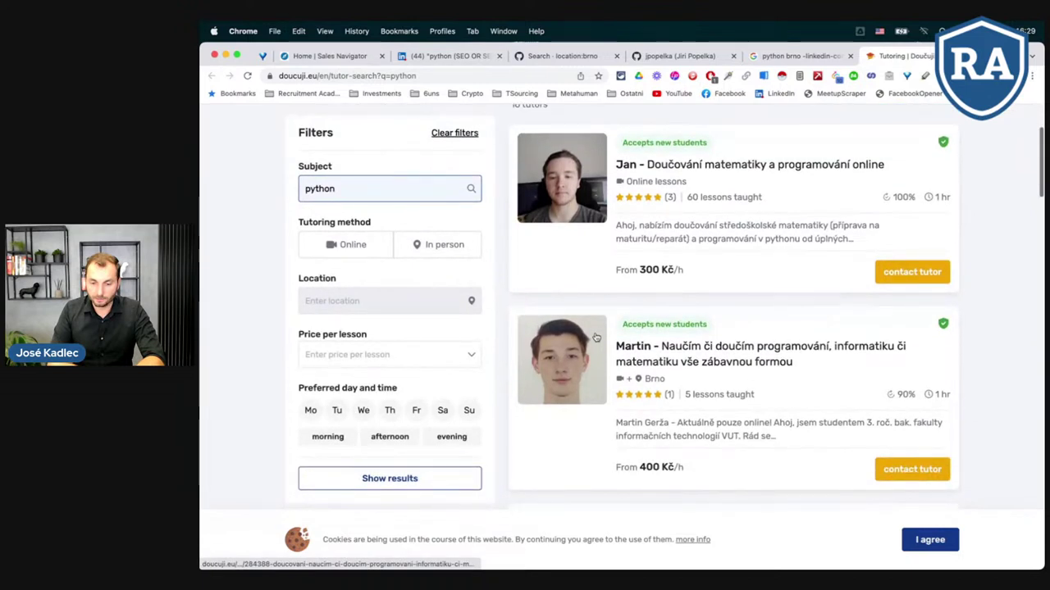
pyautogui.scroll(-5, 596, 337)
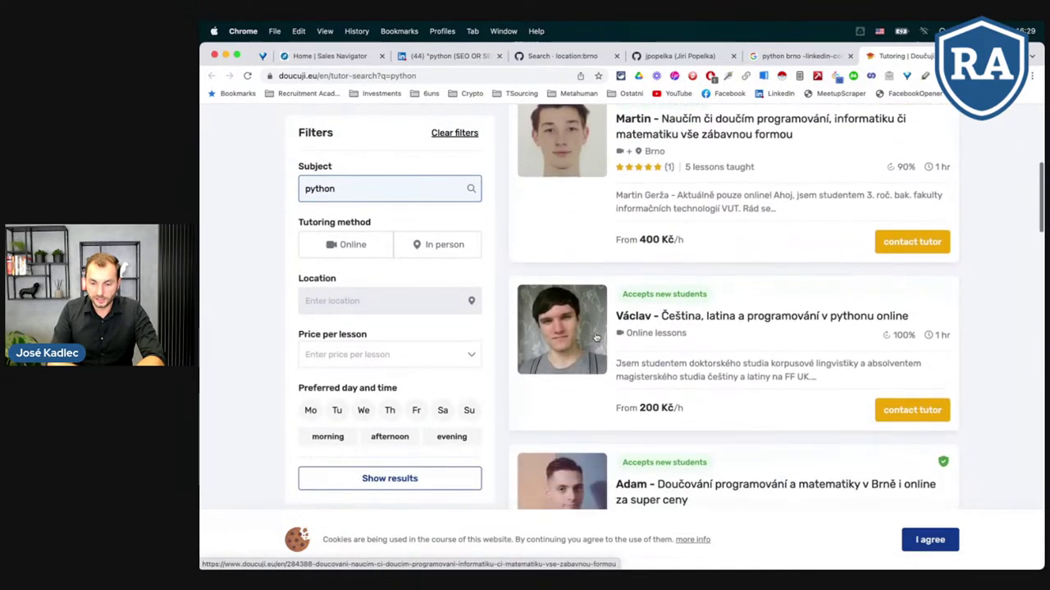
pyautogui.scroll(-1, 597, 337)
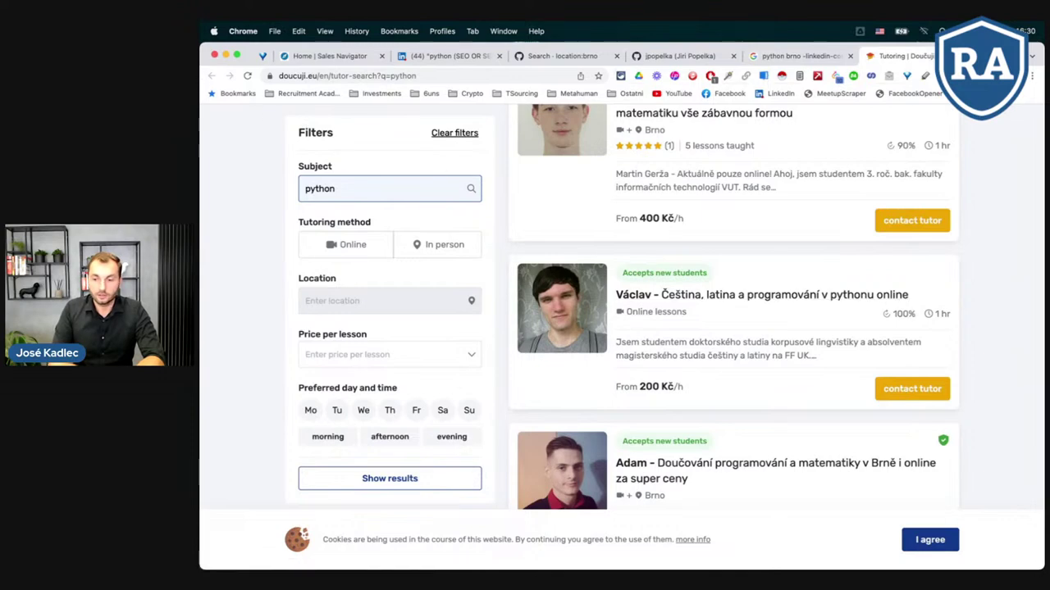
pyautogui.press('super+w')
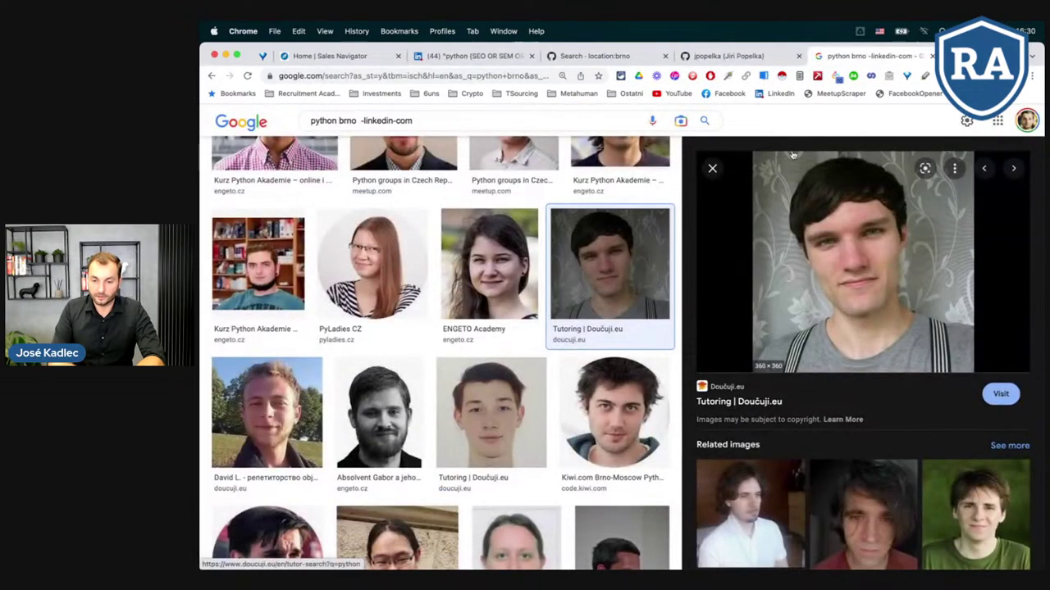
pyautogui.click(712, 170)
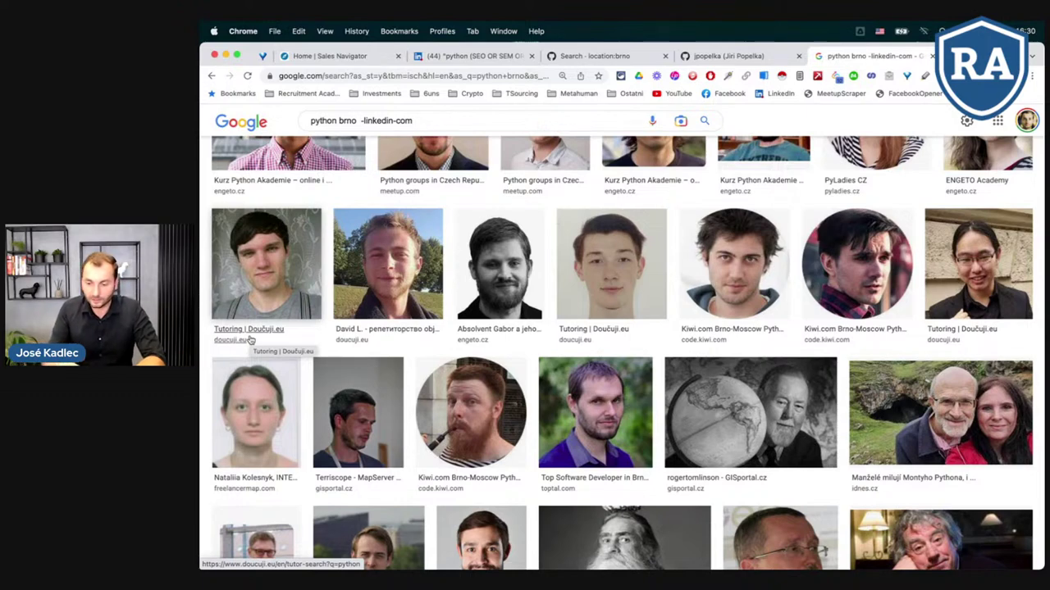
# Look through the face image results for python brno and return to the first row of results
pyautogui.scroll(-3, 441, 319)
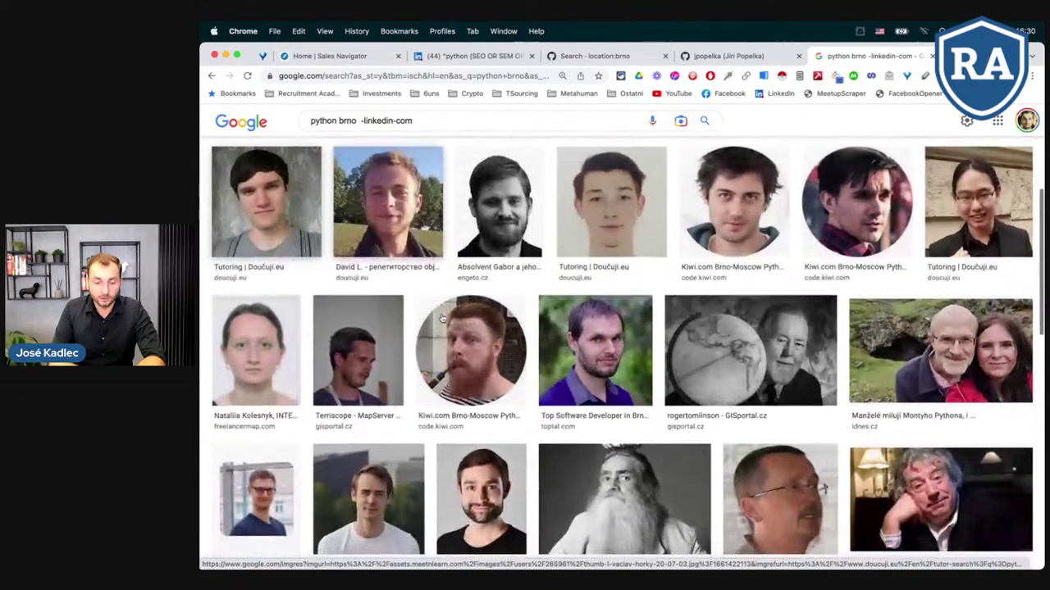
pyautogui.scroll(-6, 441, 319)
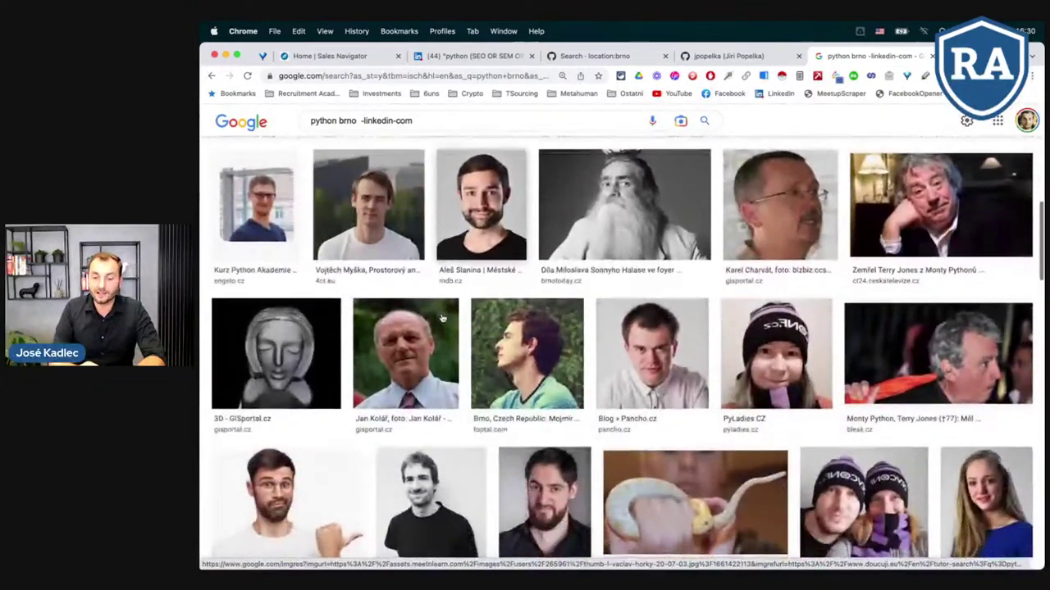
pyautogui.scroll(-2, 441, 319)
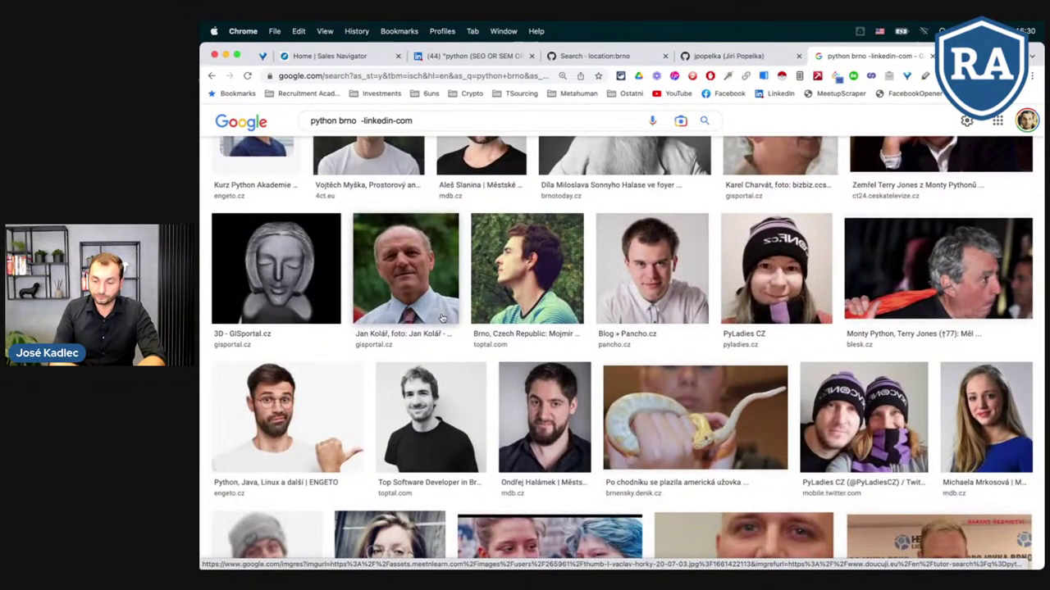
pyautogui.scroll(10, 441, 319)
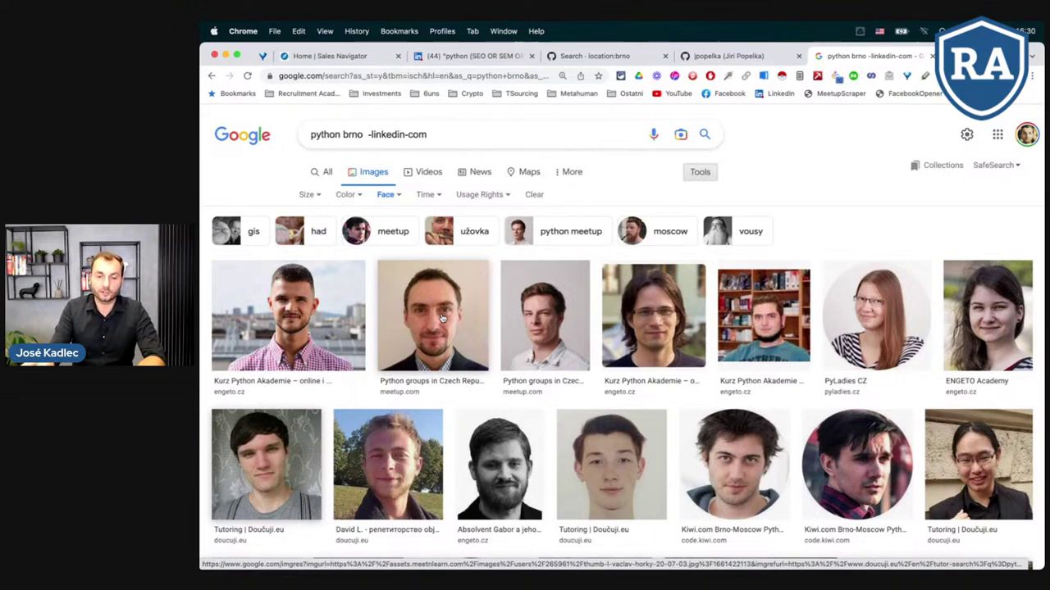
# Start a fresh Google web search from the home page and enter python developer as the query
pyautogui.click(252, 140)
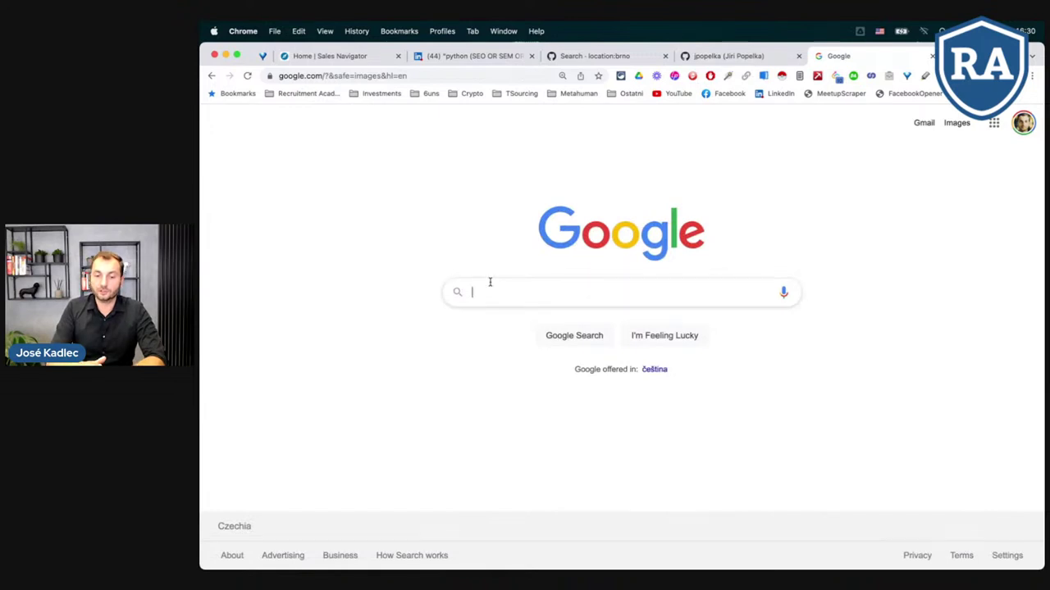
pyautogui.click(490, 282)
pyautogui.write('pytho')
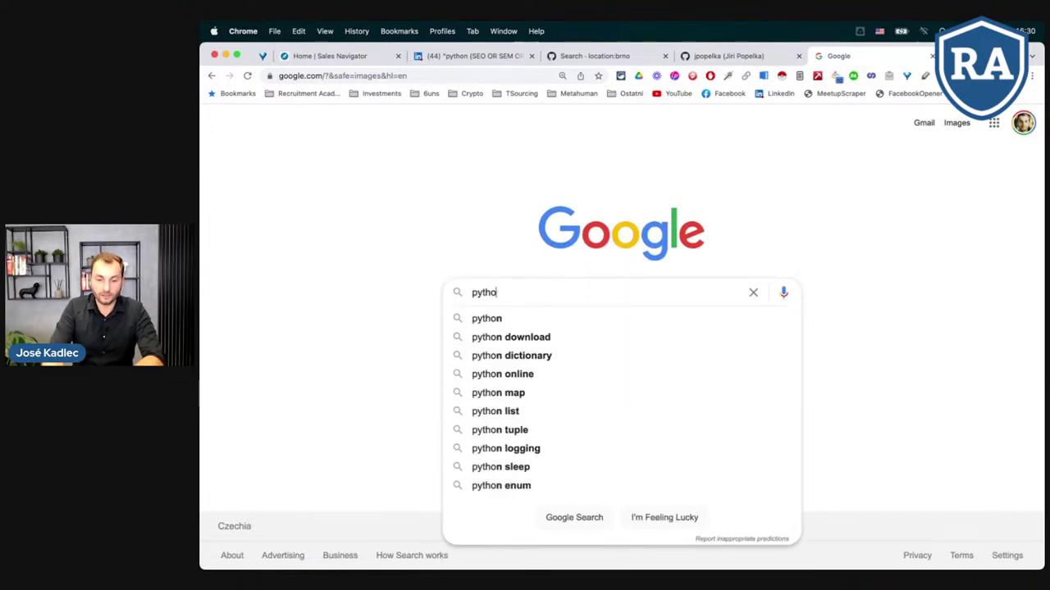
pyautogui.write('n developer')
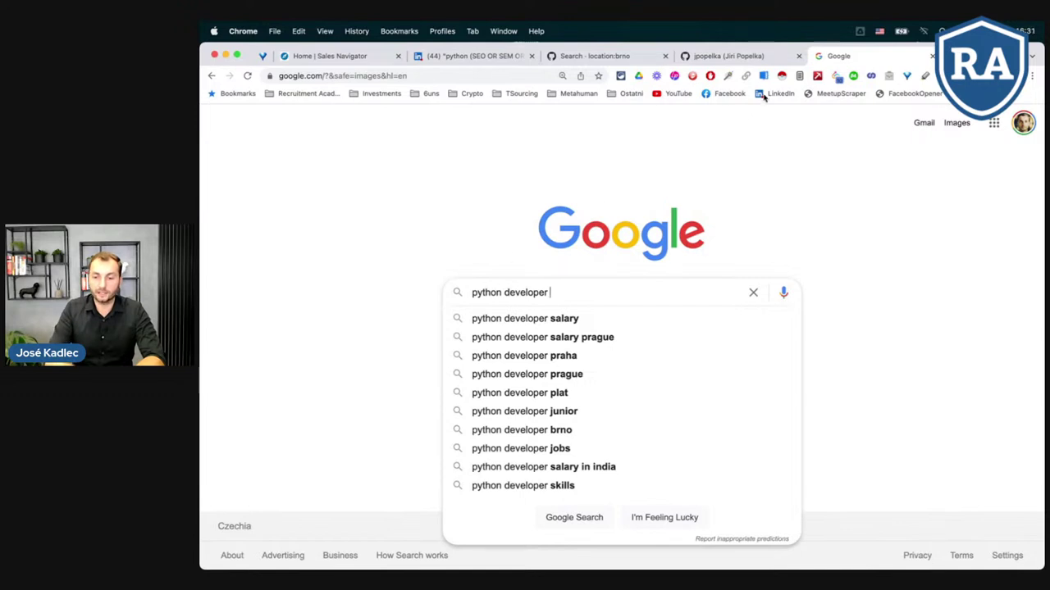
# Open the presenter's personal website in a separate browser tab as an example of a personal page
pyautogui.press('super+t')
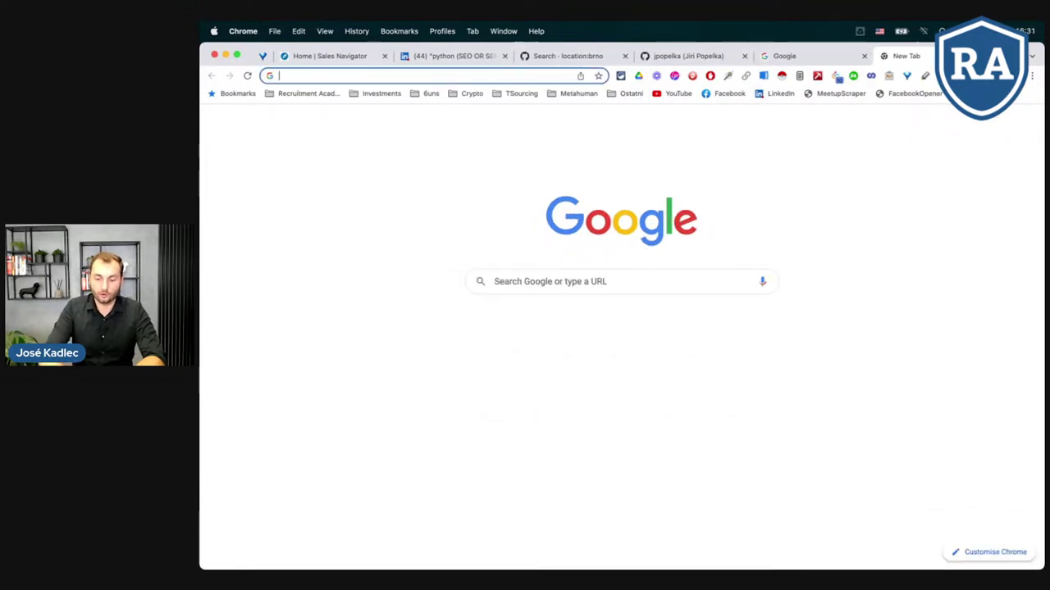
pyautogui.write('jkpos')
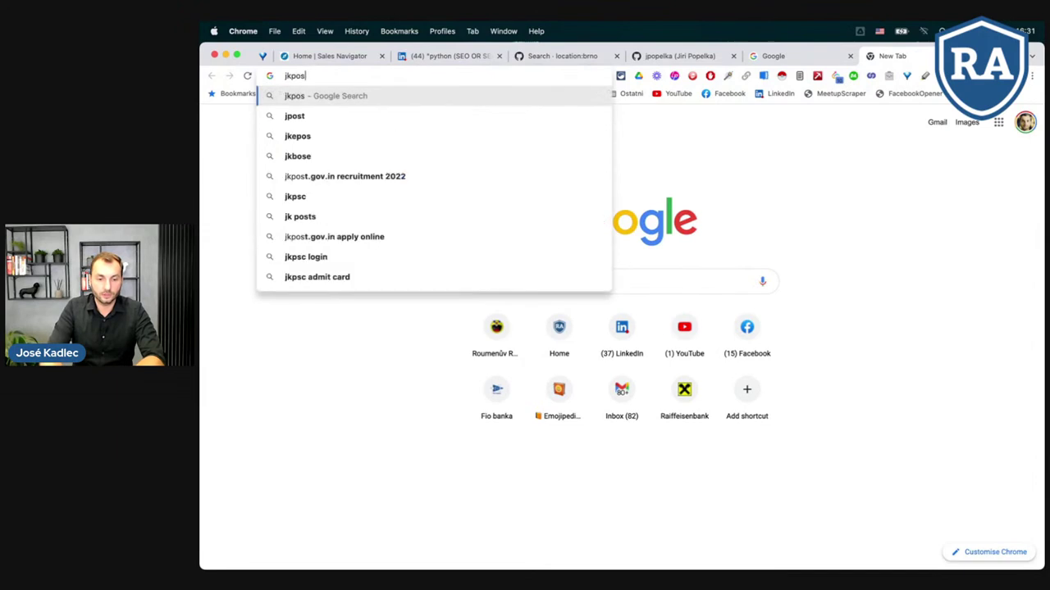
pyautogui.press('BackSpace')
pyautogui.press('BackSpace')
pyautogui.write('jos')
pyautogui.press('Return')
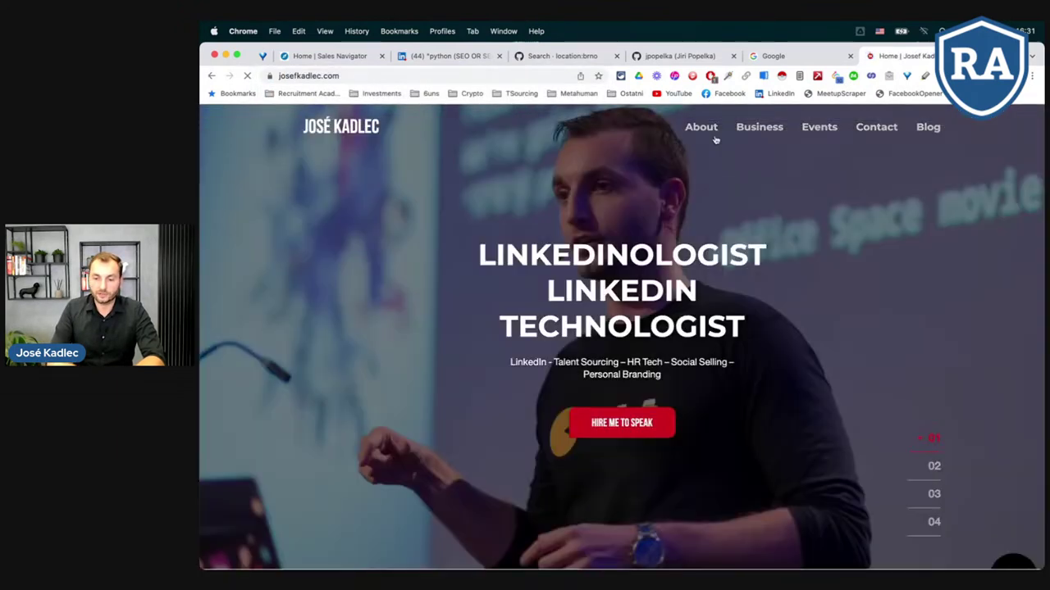
# View the website's About page, highlight the word about in its address, and close the page
pyautogui.click(699, 128)
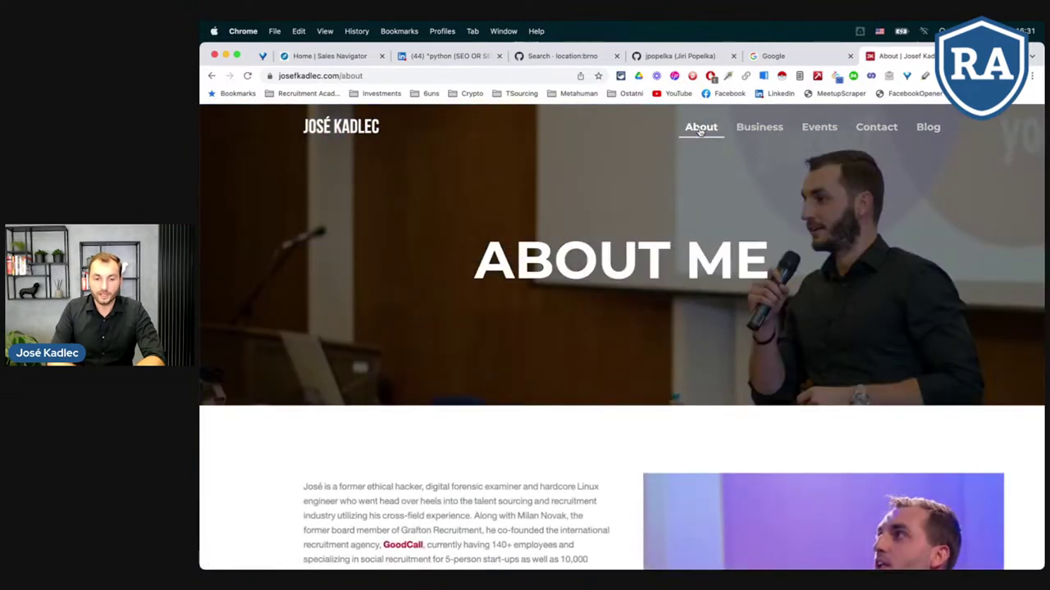
pyautogui.click(339, 75)
pyautogui.click(340, 75)
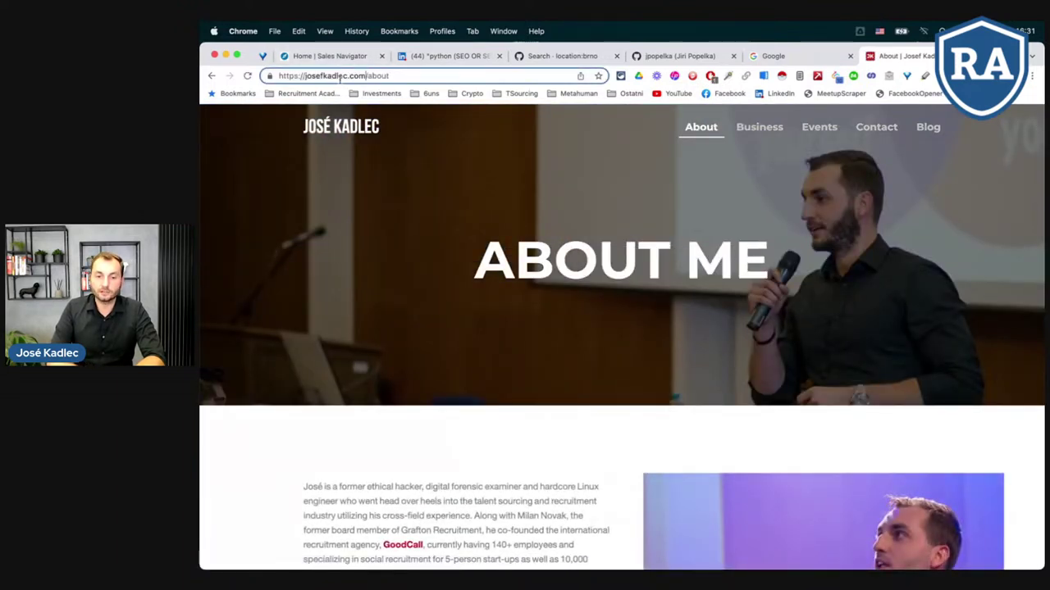
pyautogui.doubleClick(371, 76)
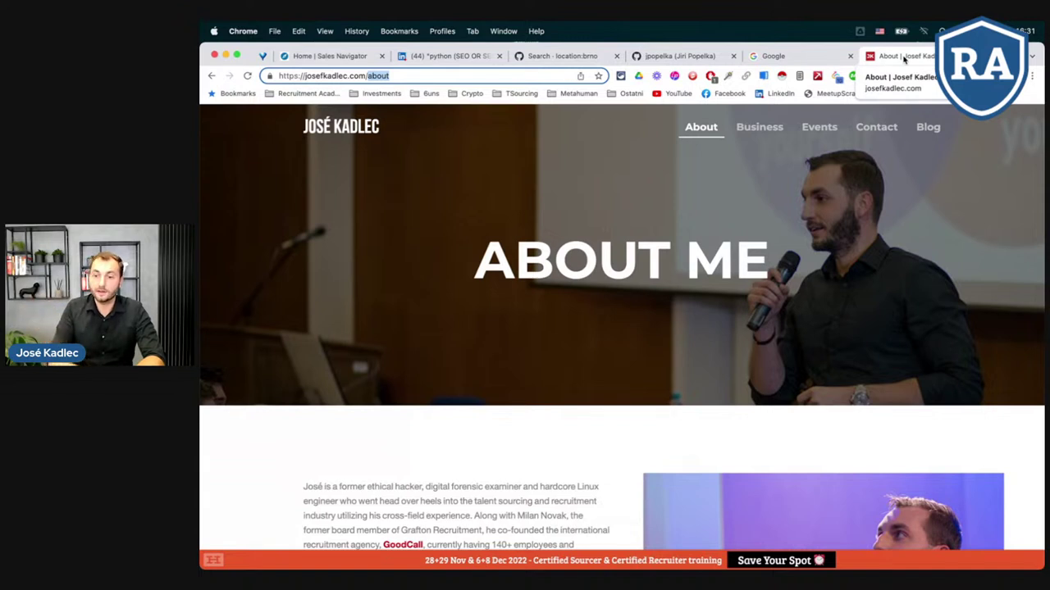
pyautogui.press('super+w')
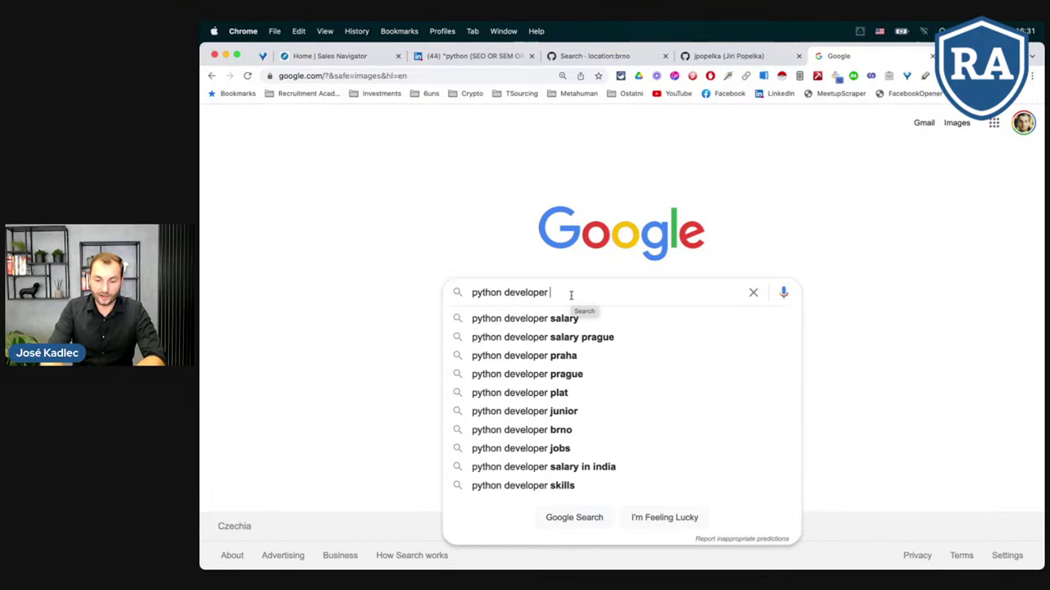
# Extend the Google query to python developer inurl:about and run the search
pyautogui.write('inrul')
pyautogui.press('BackSpace')
pyautogui.press('BackSpace')
pyautogui.press('BackSpace')
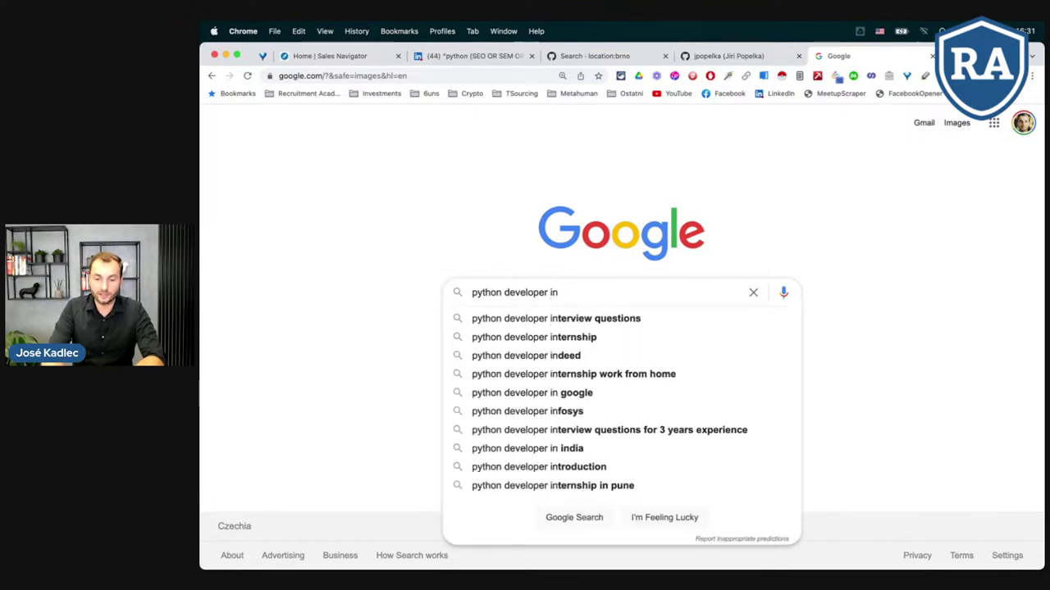
pyautogui.write('url:about')
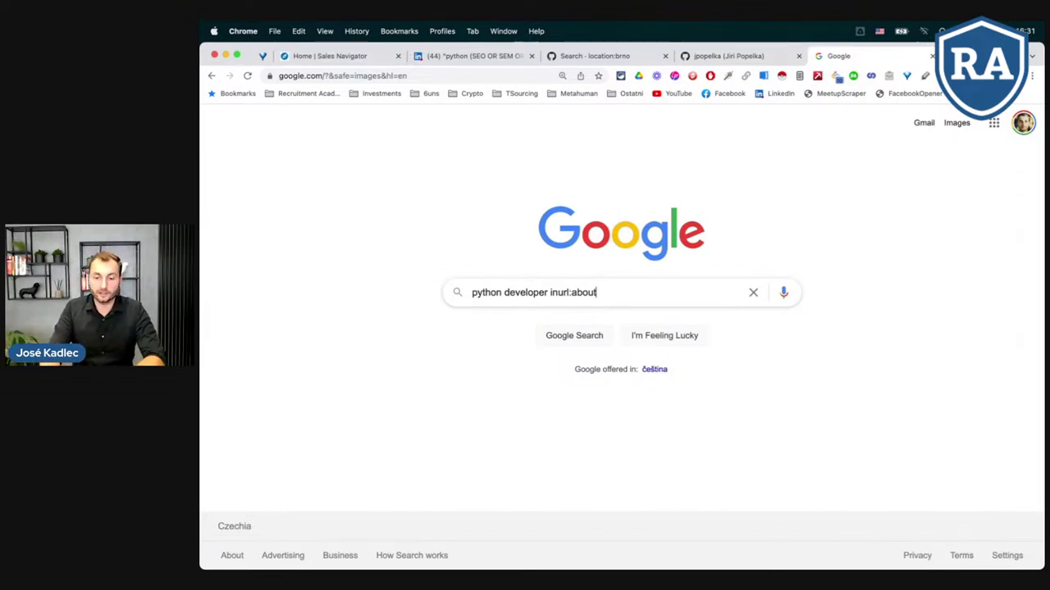
pyautogui.press('Return')
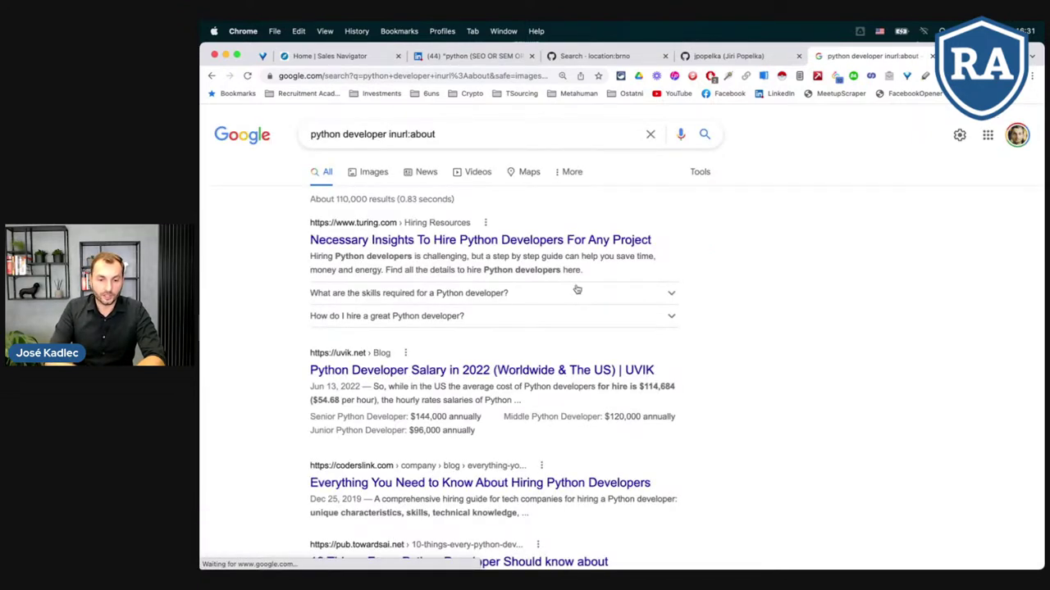
# Skim the results and narrow the search to python developer brno inurl:about
pyautogui.scroll(-1, 434, 315)
pyautogui.scroll(-6, 433, 316)
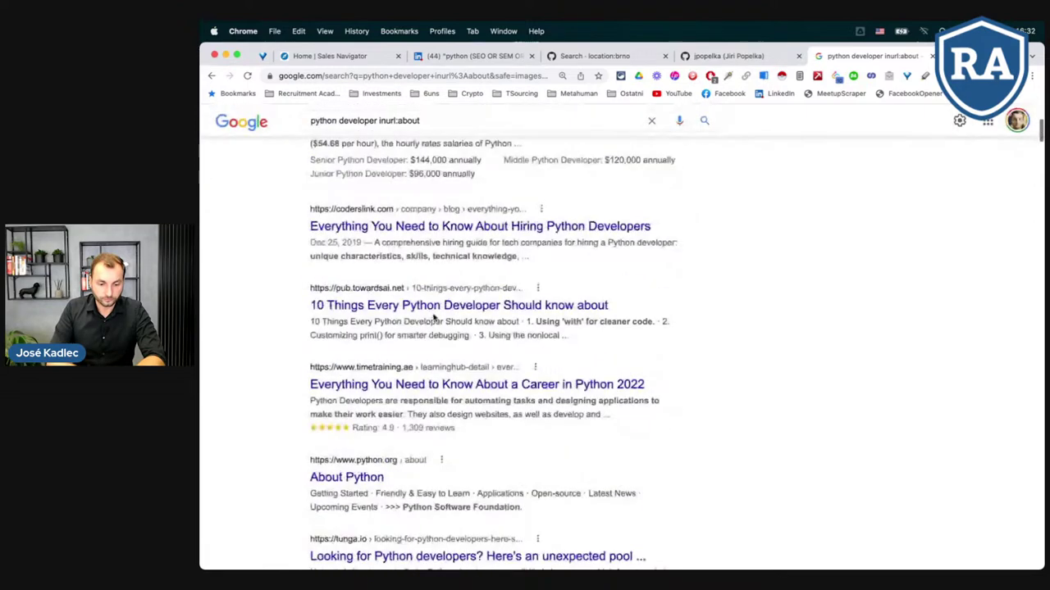
pyautogui.scroll(7, 432, 318)
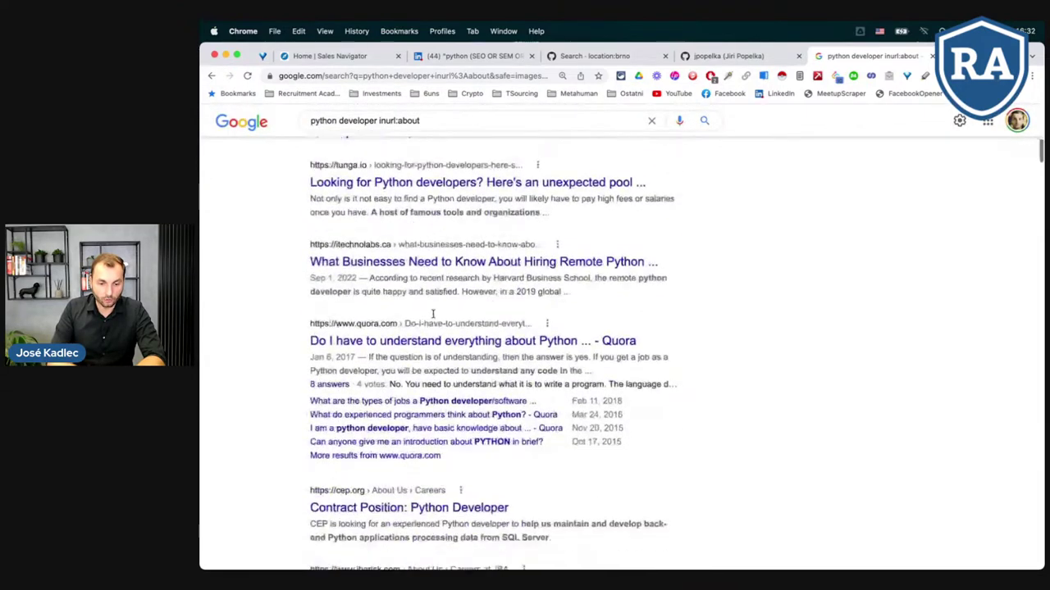
pyautogui.click(383, 134)
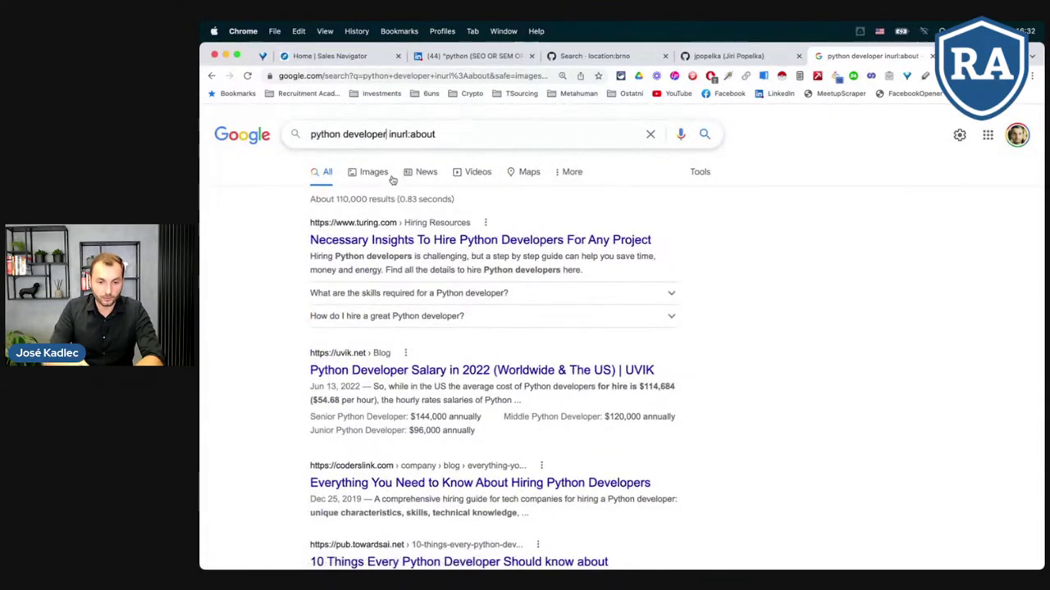
pyautogui.write('brno')
pyautogui.press('Return')
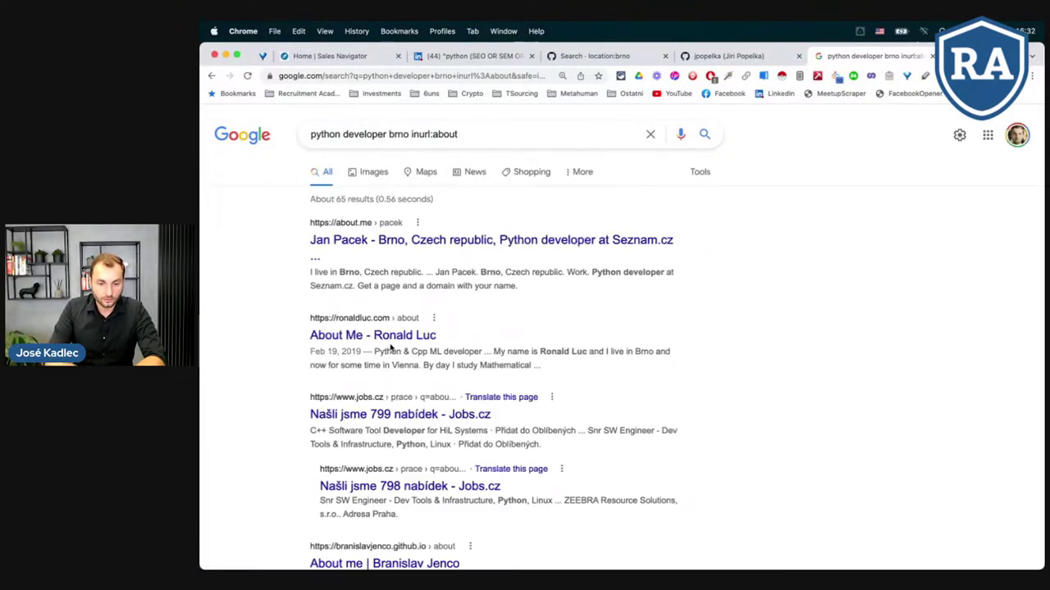
# View the about.me profile of the Seznam.cz Python developer in a separate tab, then close it
pyautogui.rightClick(374, 239)
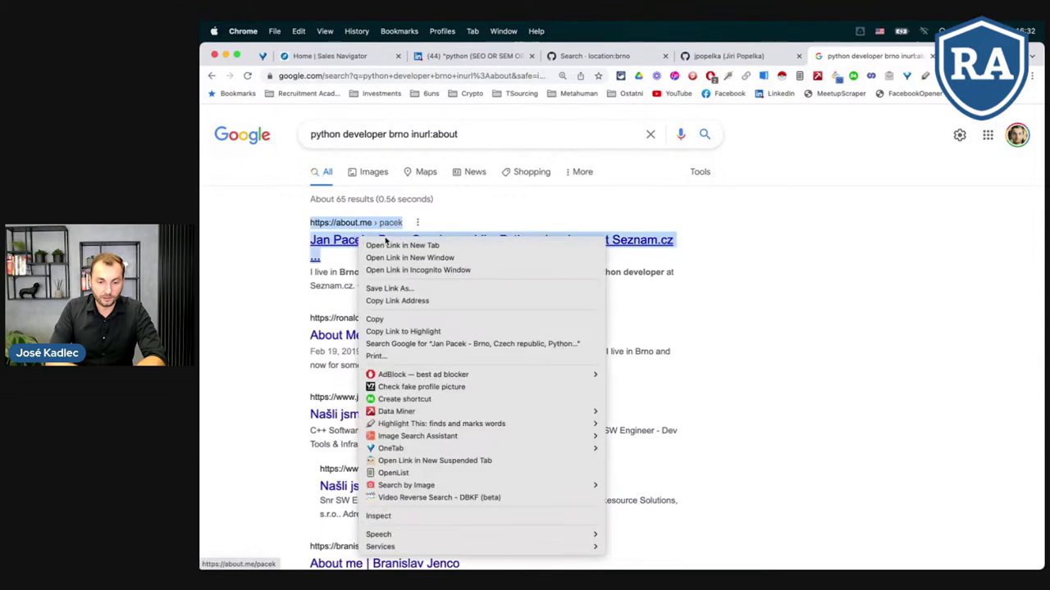
pyautogui.click(402, 245)
pyautogui.press('super+alt+Right')
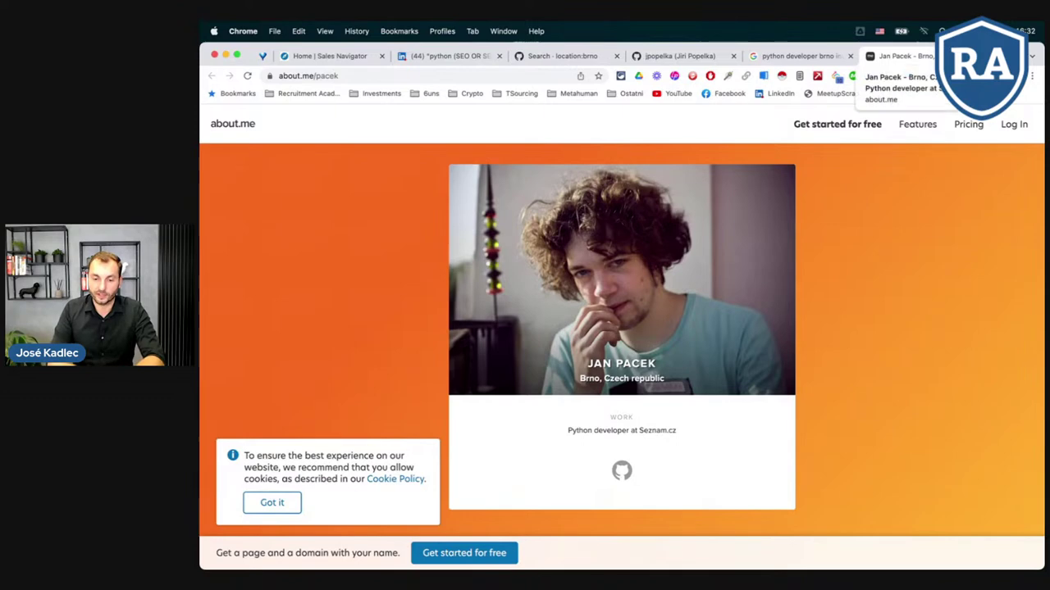
pyautogui.click(937, 56)
# Look further down the results and open the Python & Cpp ML developer's About Me page in a separate tab
pyautogui.scroll(-3, 617, 337)
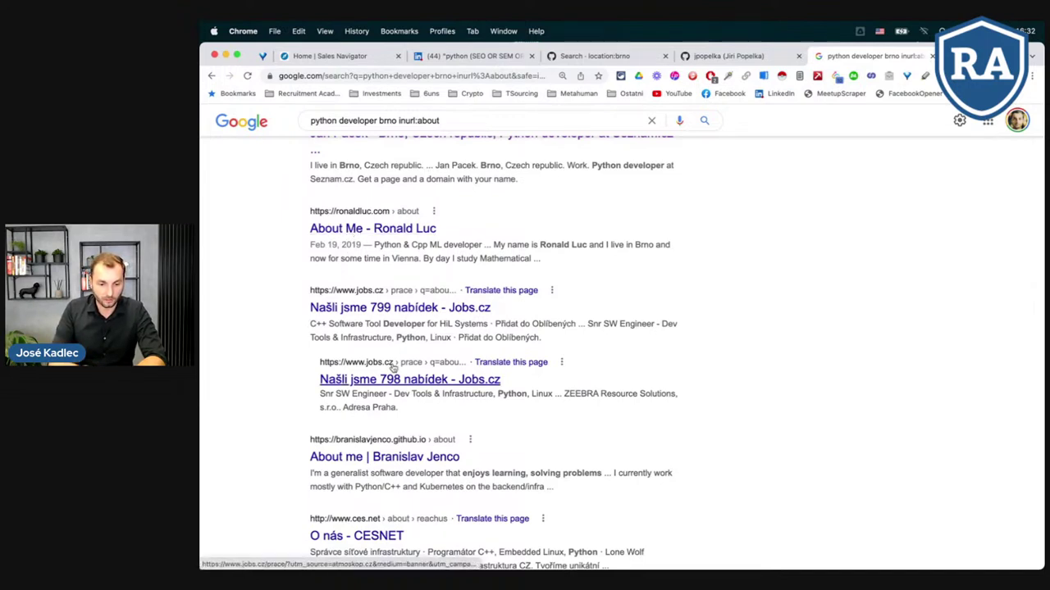
pyautogui.scroll(-1, 384, 338)
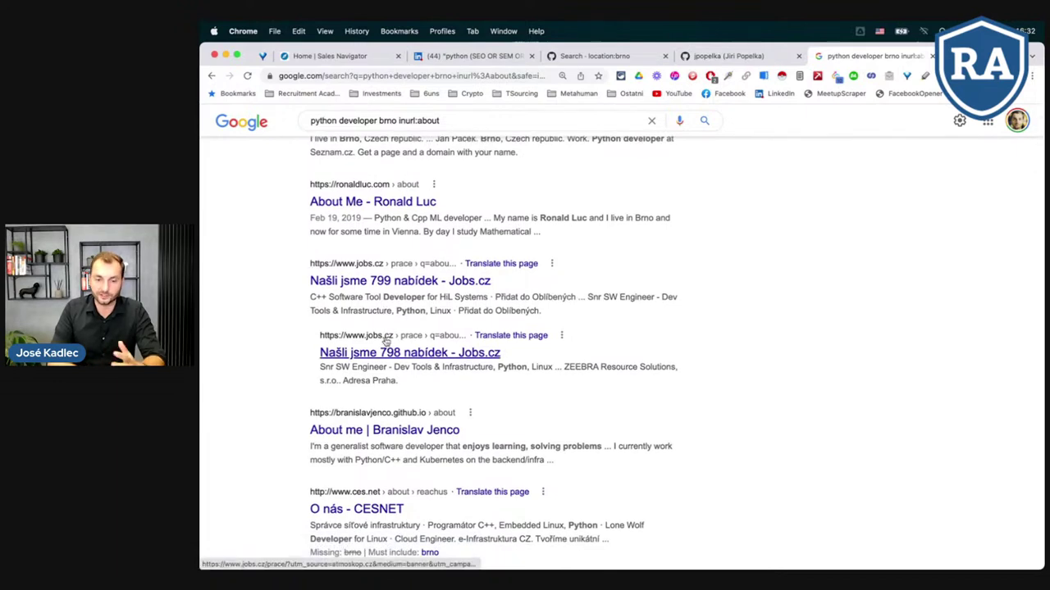
pyautogui.scroll(1, 358, 251)
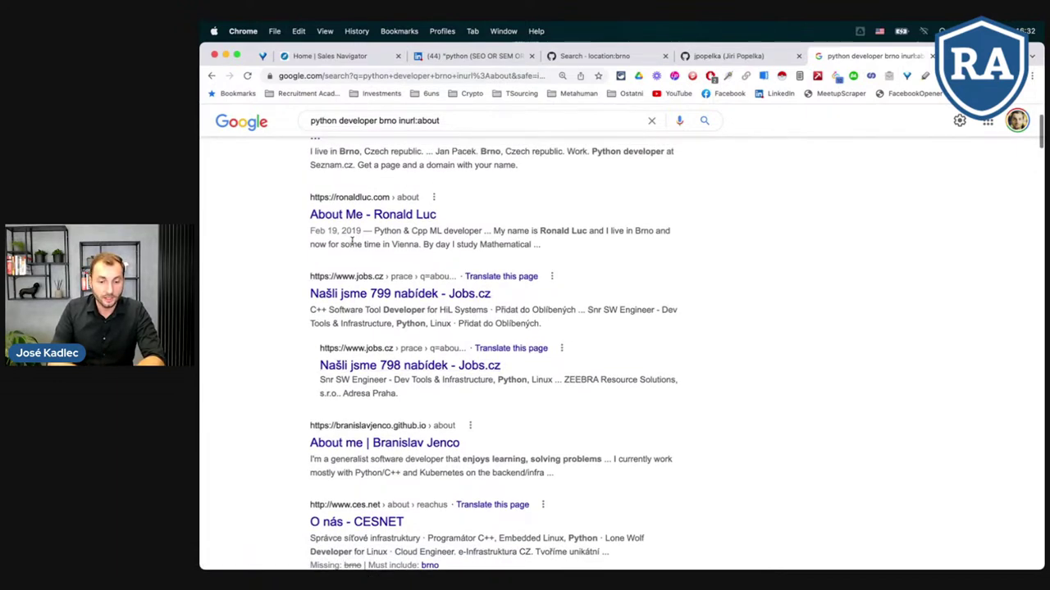
pyautogui.rightClick(350, 215)
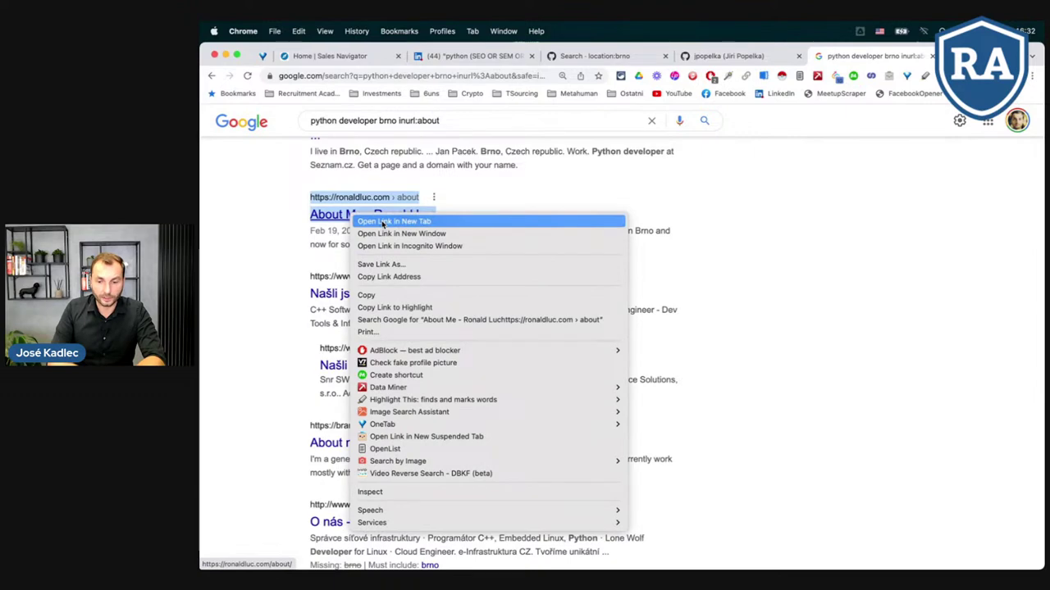
pyautogui.click(369, 218)
pyautogui.hotkey('ctrl', 'Tab')
# Review the developer's bio, social links and experience on the About Me page, and return to the first Google results
pyautogui.scroll(-3, 573, 279)
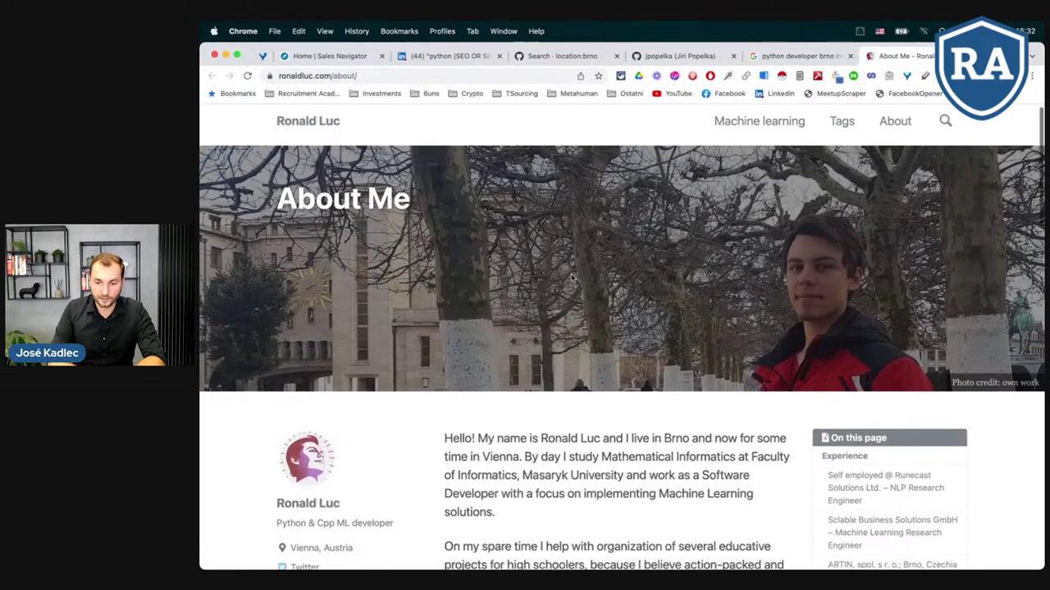
pyautogui.scroll(-5, 572, 279)
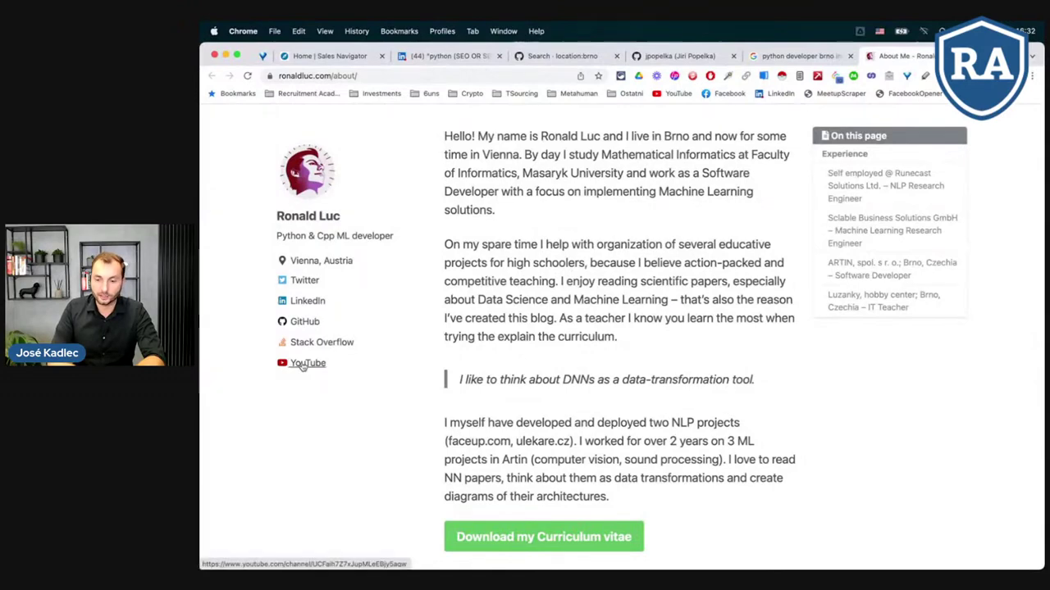
pyautogui.scroll(-5, 594, 358)
pyautogui.scroll(8, 590, 358)
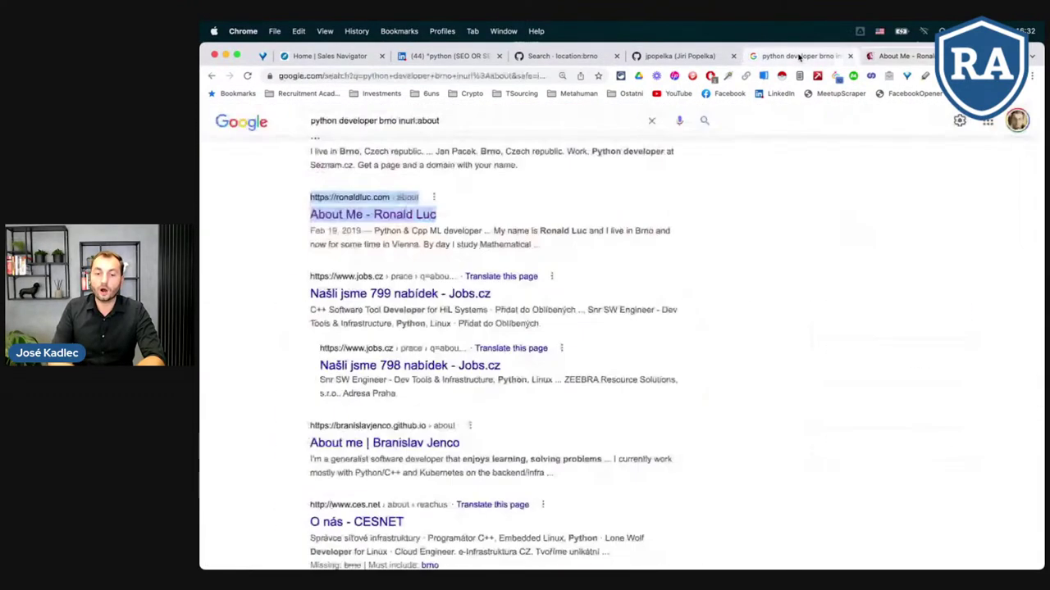
pyautogui.click(799, 55)
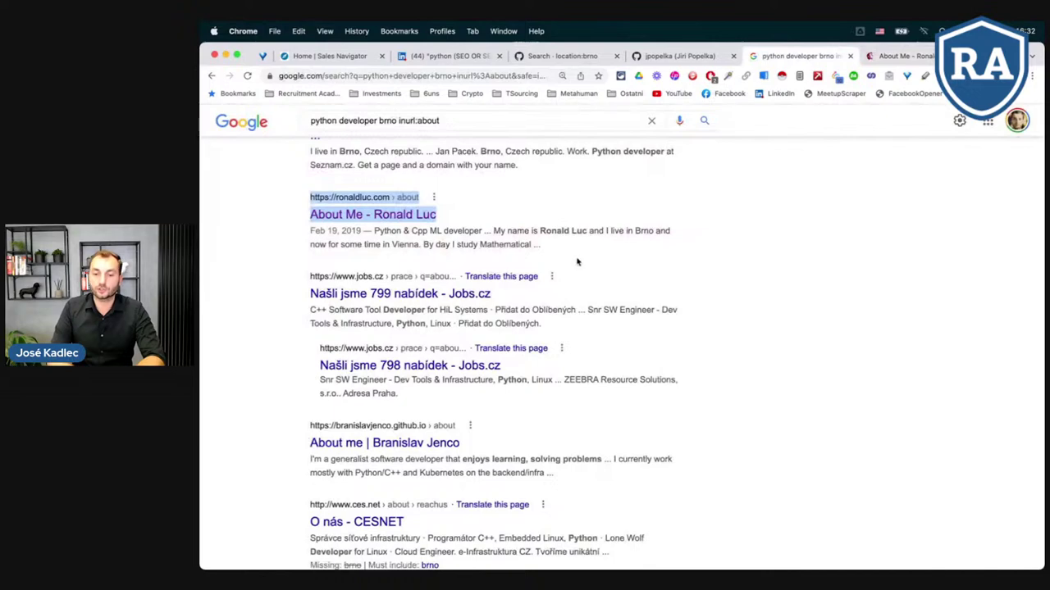
pyautogui.scroll(3, 800, 322)
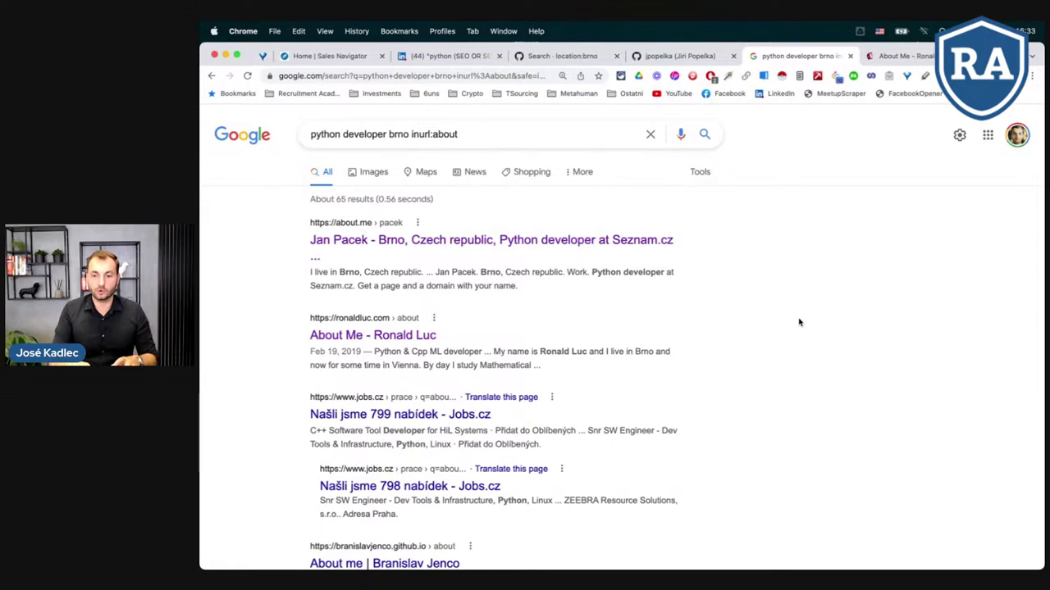
# Switch to the ATAP Global TA Day presentation in PowerPoint and open the Plugin Superpowers for LinkedIn slide
pyautogui.hotkey('ctrl', 'Right')
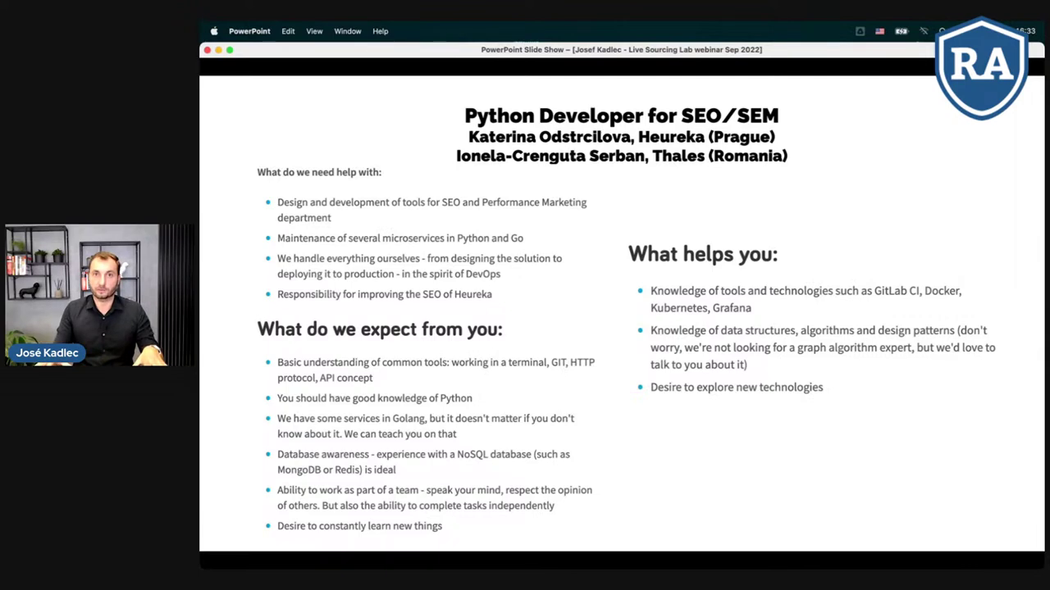
pyautogui.hotkey('ctrl', 'Right')
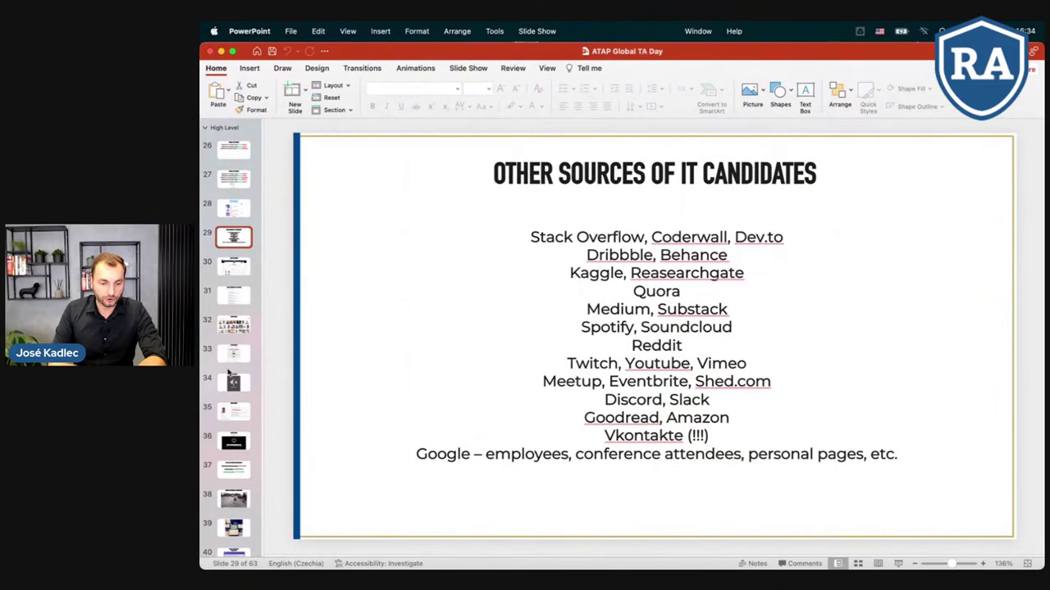
pyautogui.scroll(-6, 233, 375)
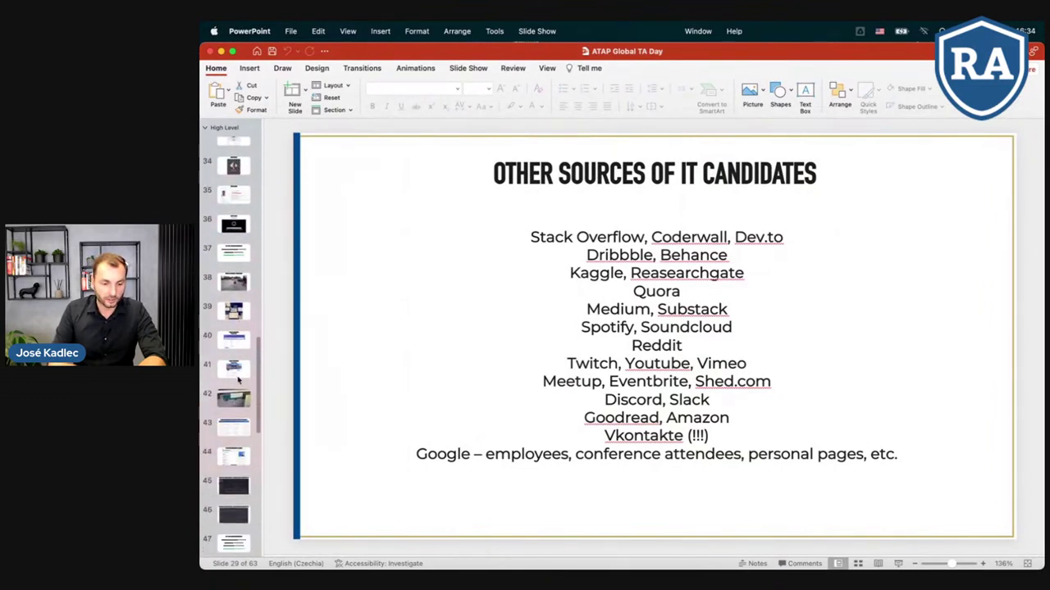
pyautogui.scroll(-3, 239, 378)
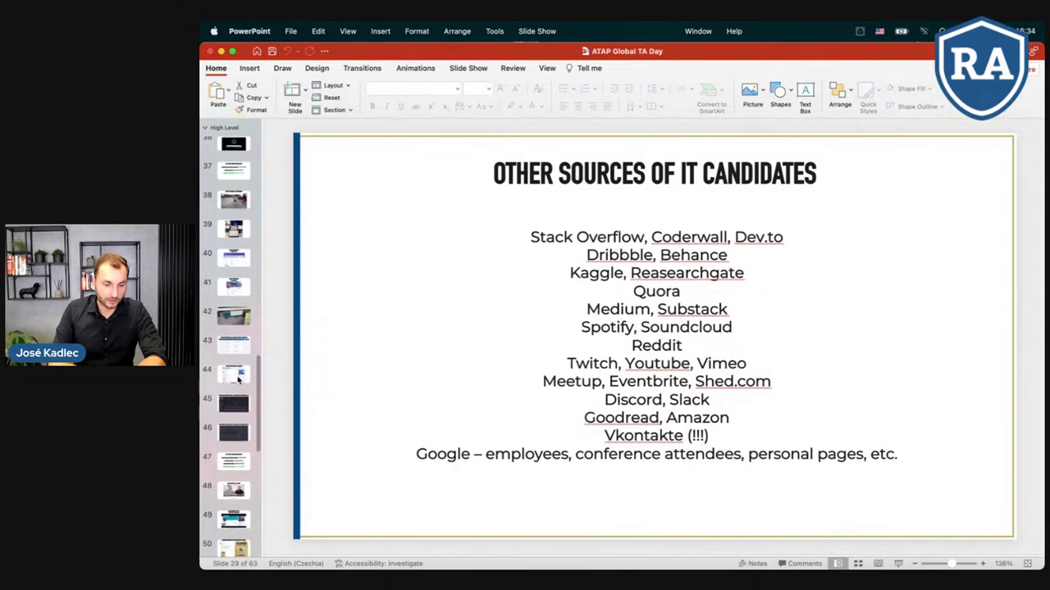
pyautogui.scroll(-1, 239, 378)
pyautogui.click(235, 322)
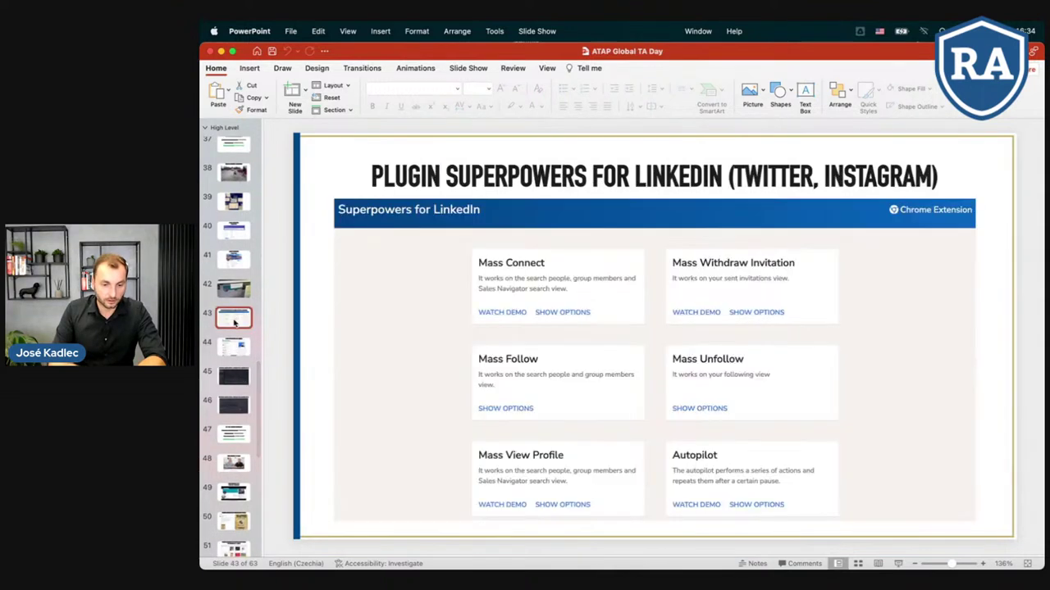
# Go back through the Top-Level Sourcing Methodology slide to the Image Search slide about facesaerch.com
pyautogui.press('Up')
pyautogui.press('Up')
pyautogui.press('Up')
pyautogui.press('Up')
pyautogui.press('Up')
pyautogui.press('Up')
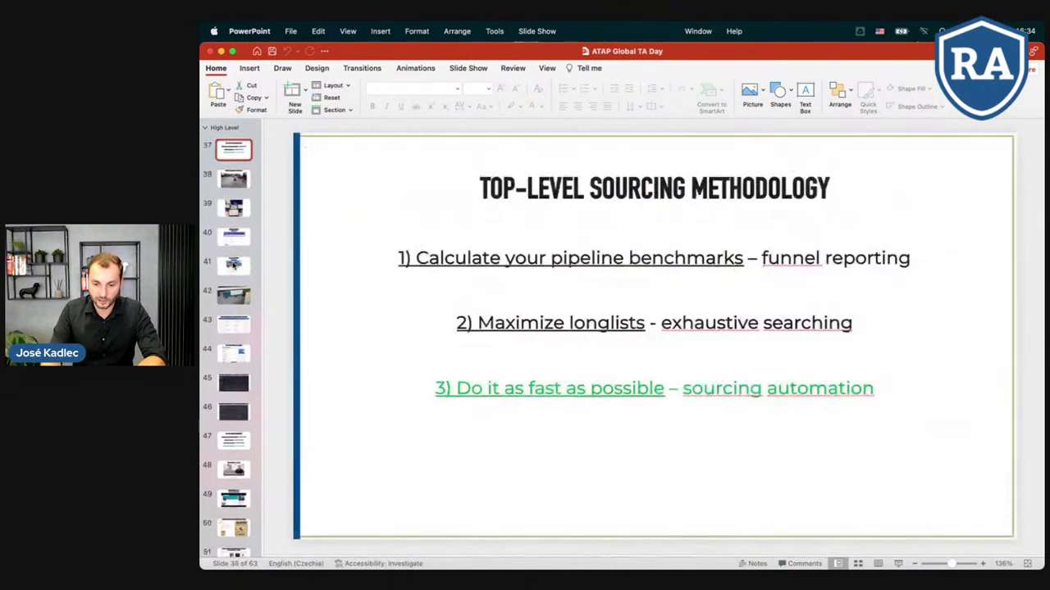
pyautogui.press('Up')
pyautogui.press('Up')
pyautogui.press('Up')
pyautogui.press('Down')
pyautogui.press('Down')
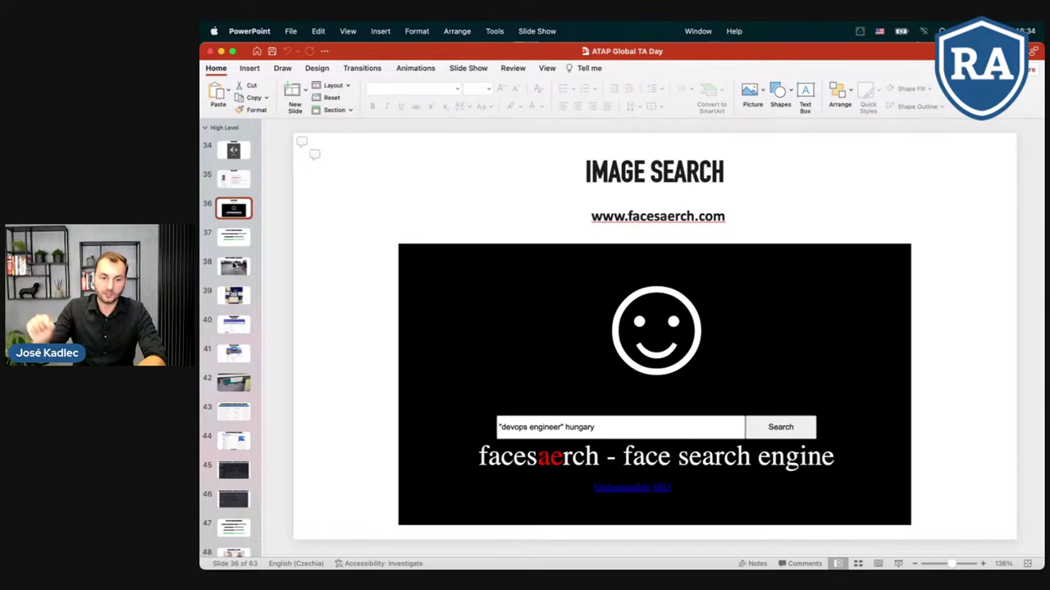
# Go back past the other Image Search slides to the Octohunt slide
pyautogui.press('Up')
pyautogui.press('Up')
pyautogui.press('Up')
pyautogui.press('Up')
pyautogui.press('Up')
pyautogui.press('Up')
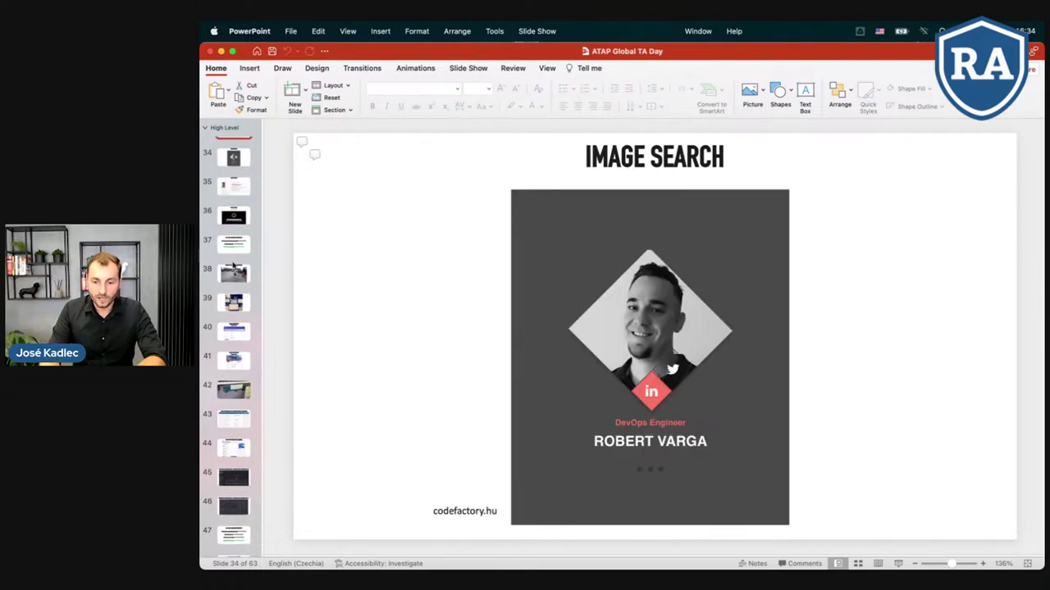
pyautogui.press('Up')
pyautogui.press('Up')
pyautogui.press('Up')
pyautogui.press('Up')
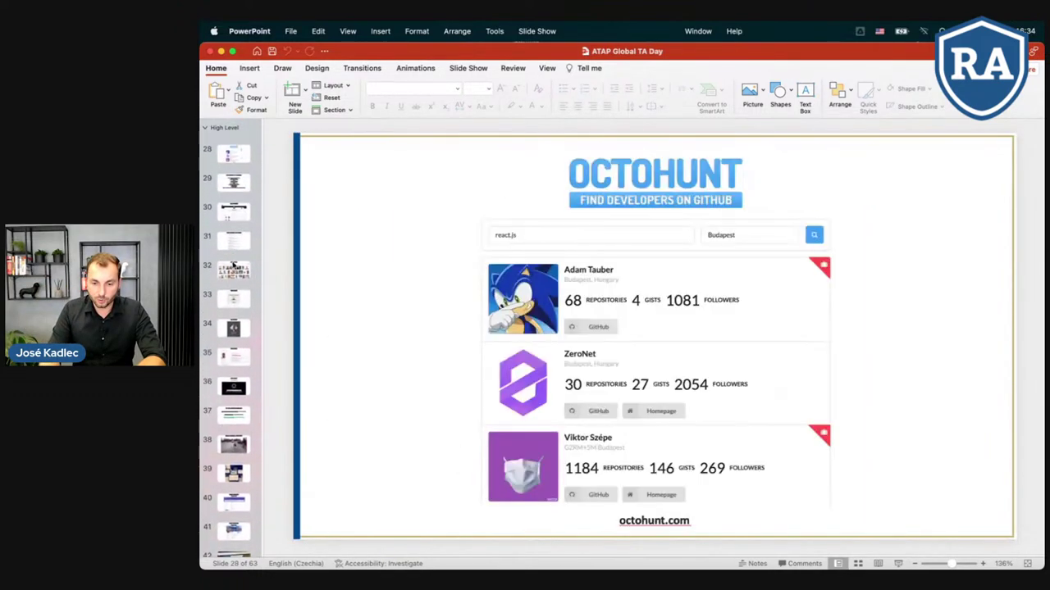
# Go back past the GitHub X-Ray Search and Tweeplesearch.com slides to the Followerwonk.com slide
pyautogui.press('Up')
pyautogui.press('Up')
pyautogui.press('Up')
pyautogui.press('Up')
pyautogui.press('Up')
pyautogui.press('Up')
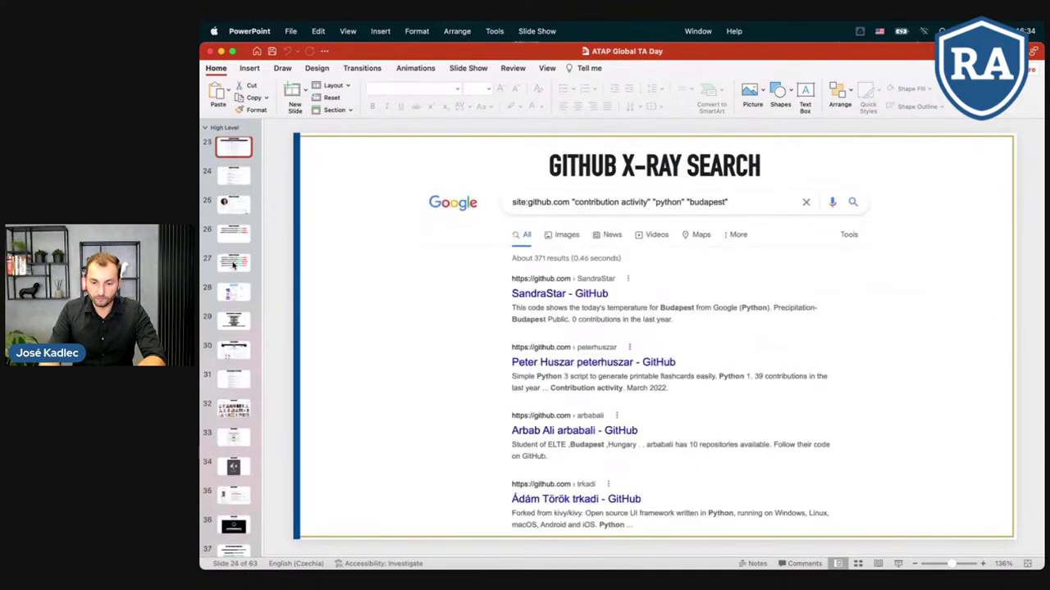
pyautogui.press('Down')
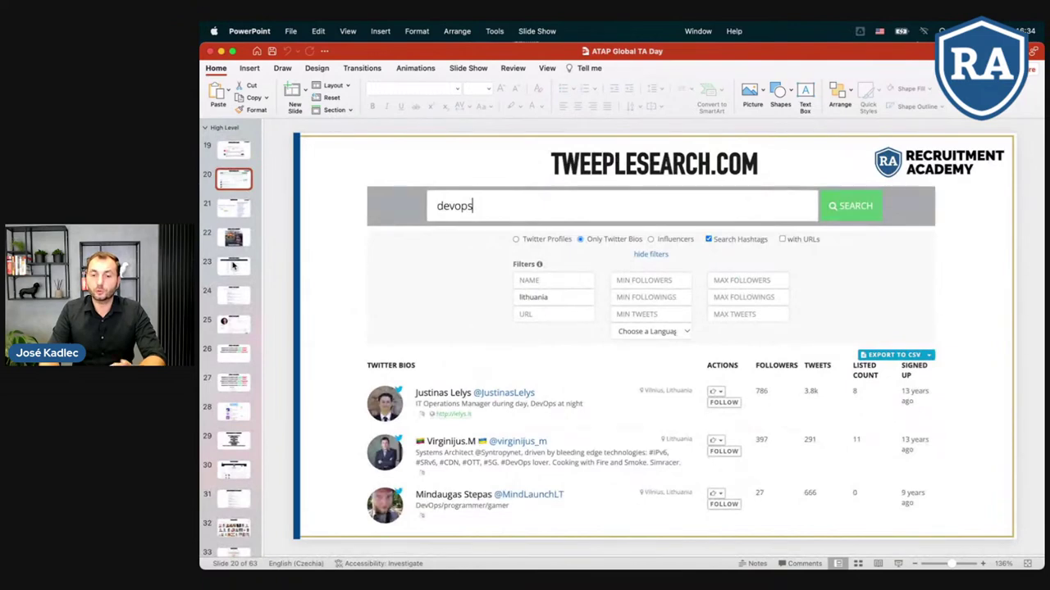
pyautogui.press('Up')
pyautogui.press('Up')
pyautogui.press('Up')
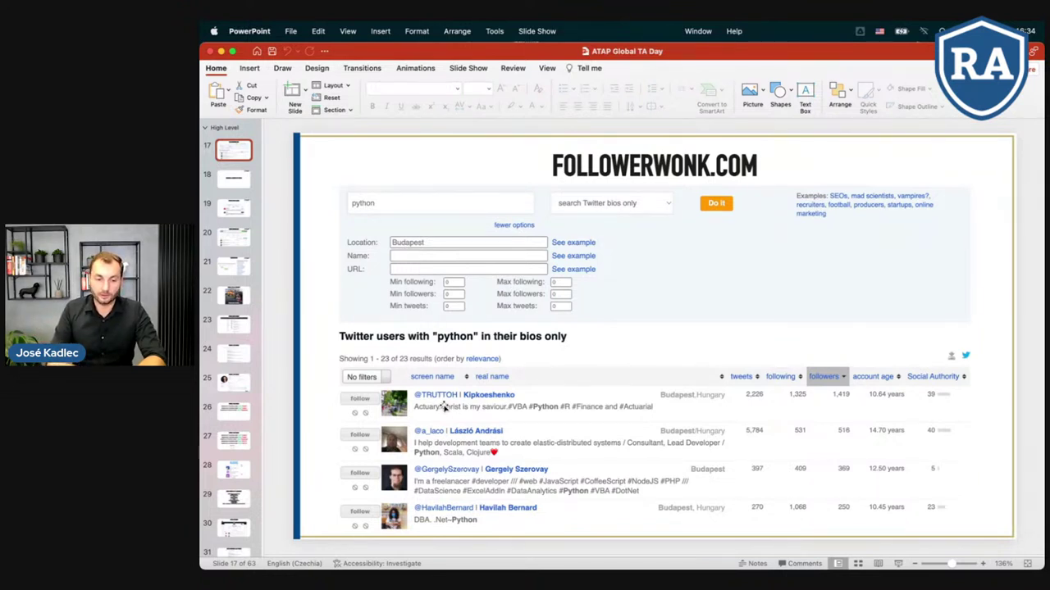
# Compare the Tweeplesearch.com and Followerwonk.com slides, and show the Tweepdiff.com slide on comparing Twitter followers
pyautogui.click(240, 242)
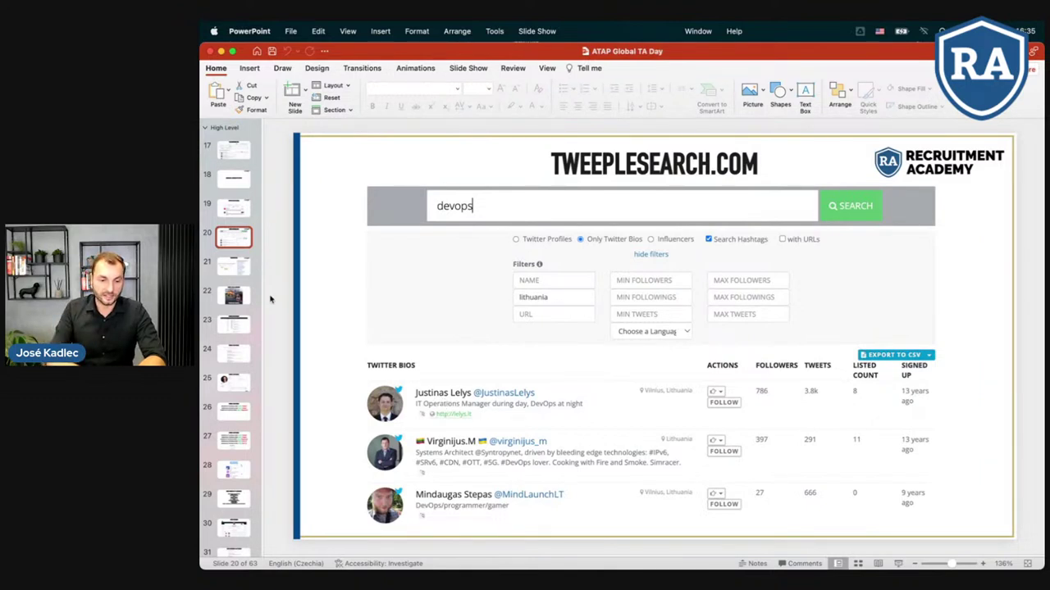
pyautogui.scroll(2, 246, 217)
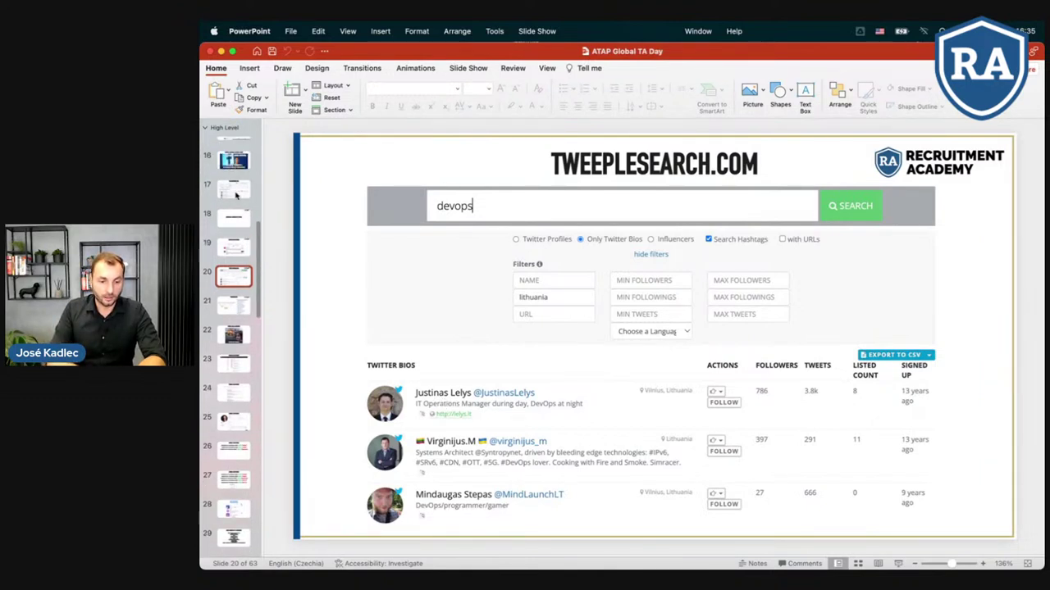
pyautogui.click(234, 190)
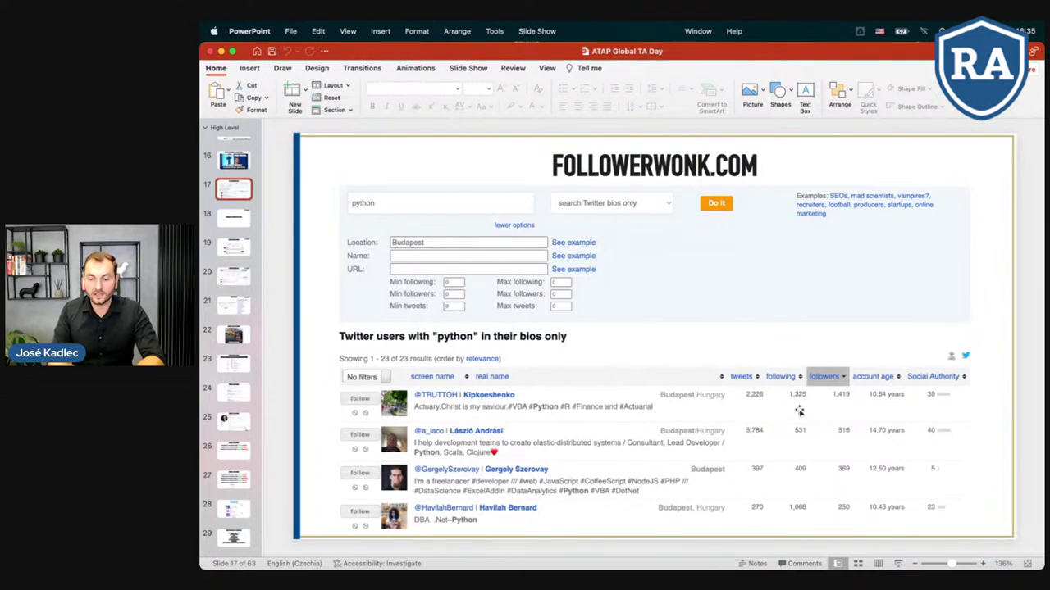
pyautogui.click(233, 277)
pyautogui.press('Down')
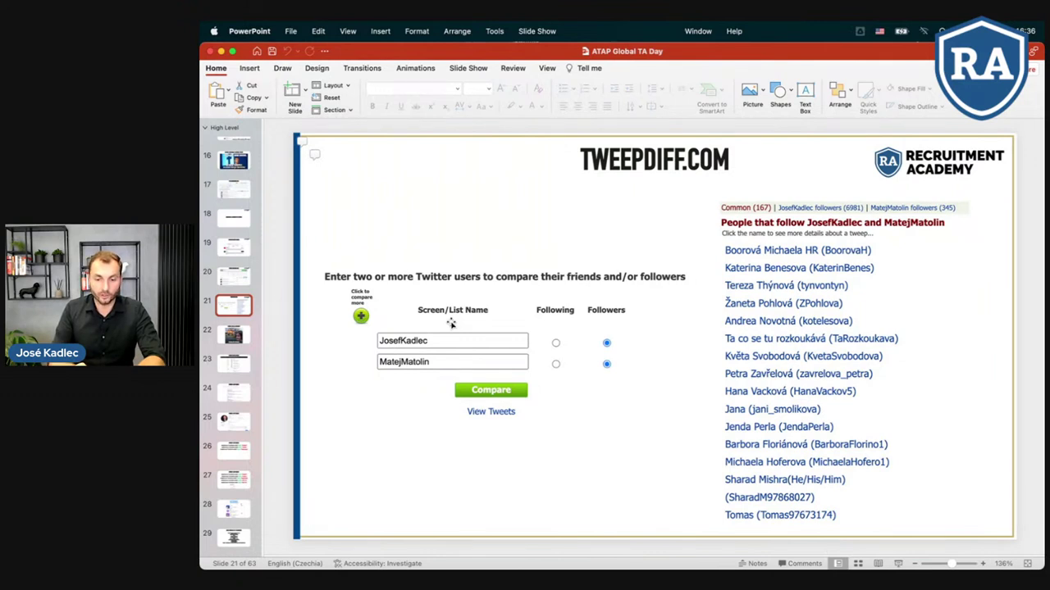
# Return to the Live Sourcing Lab slide show and advance past the Java roles and Talent Sourcing Checklist to the Full-Stack burger slide
pyautogui.hotkey('ctrl', 'Left')
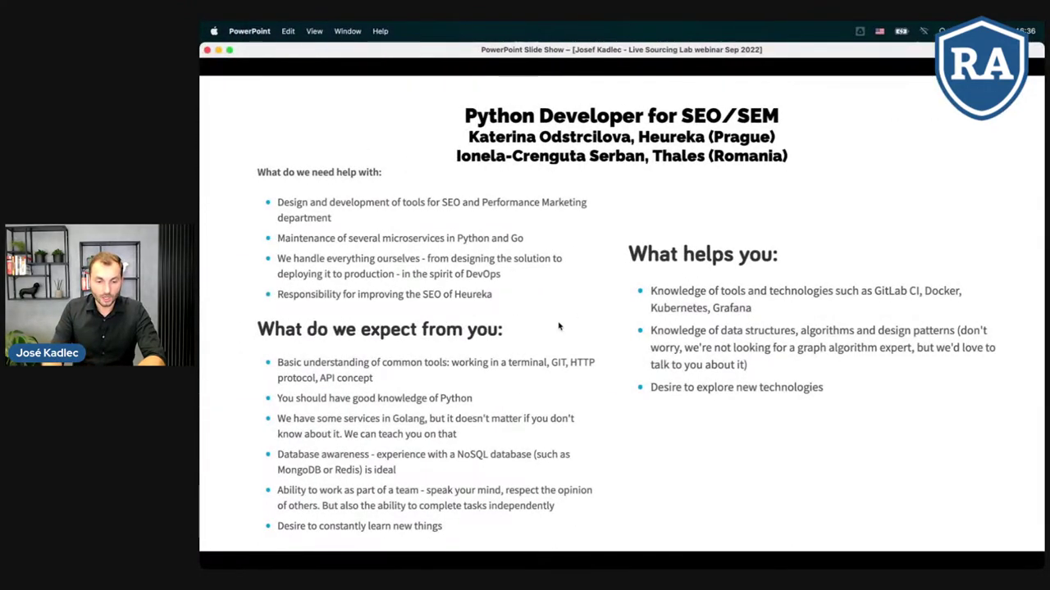
pyautogui.press('Right')
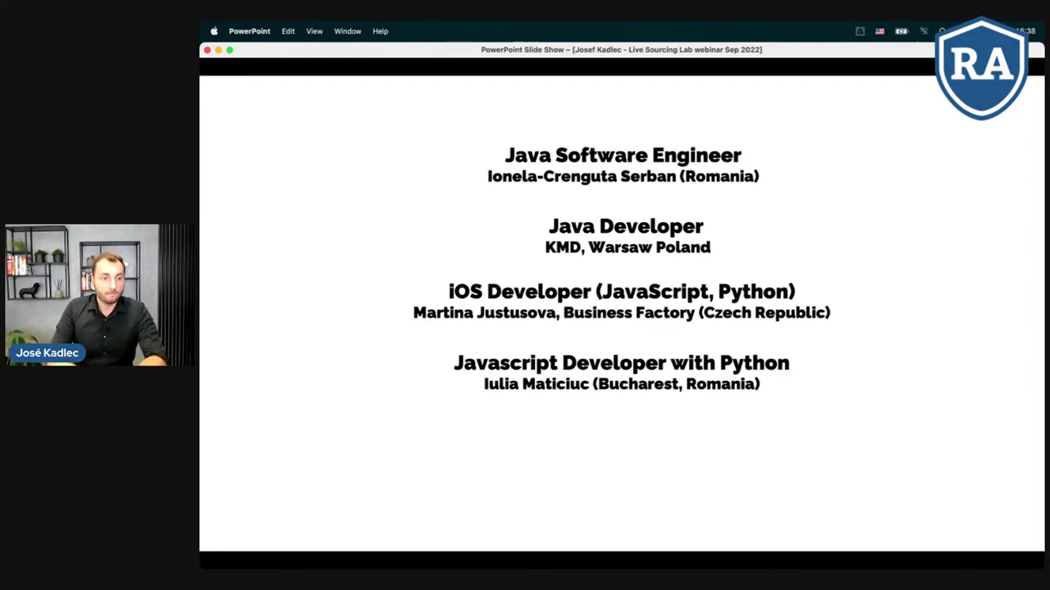
pyautogui.press('Right')
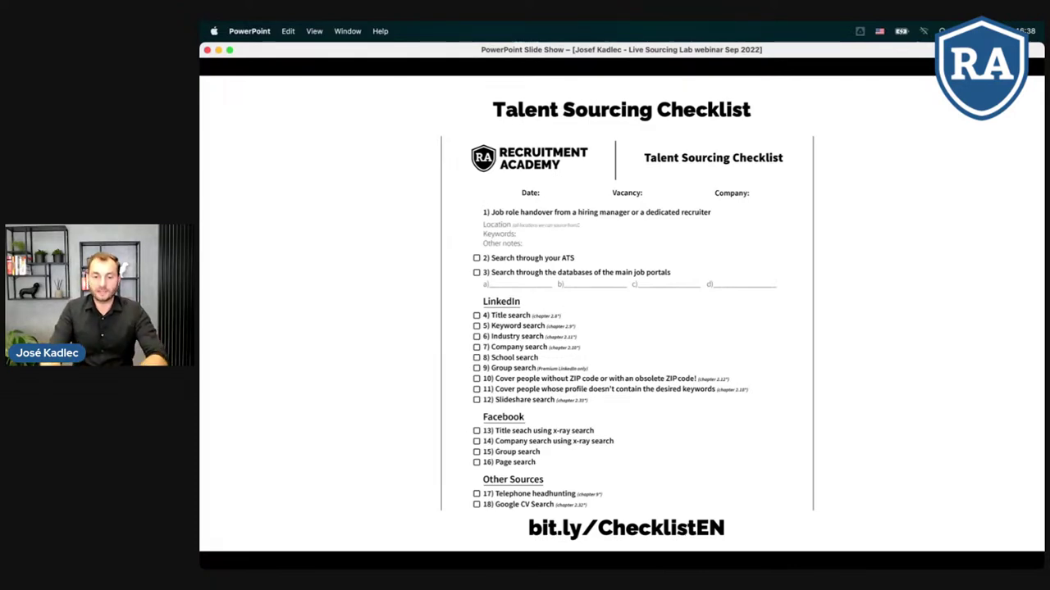
pyautogui.press('Right')
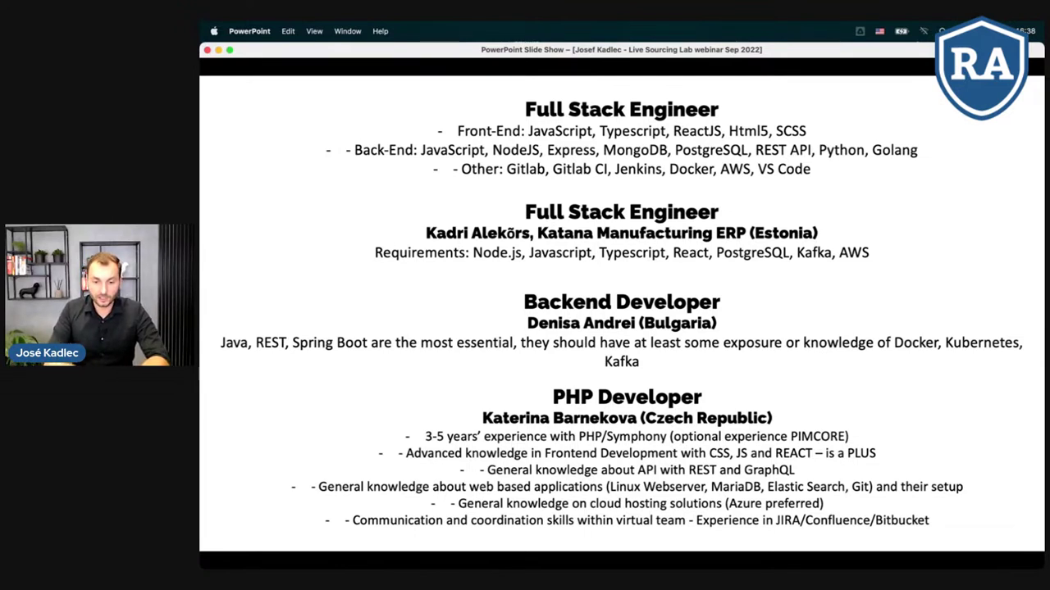
pyautogui.press('Right')
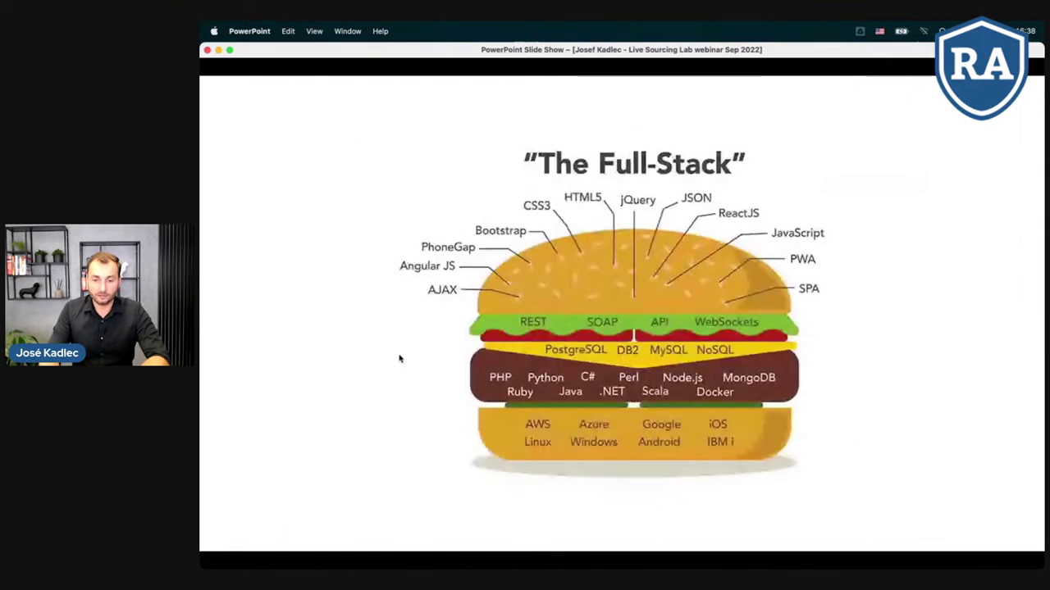
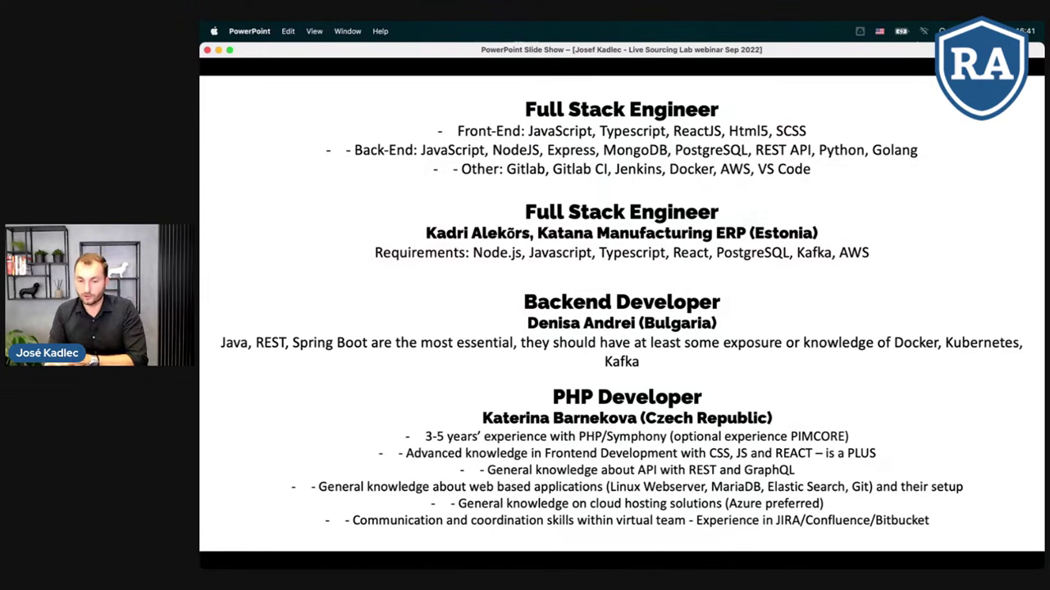
# Review the Angular & Go role slide and the Full-Stack burger slide, and return to the Full Stack Engineer requirements
pyautogui.press('Right')
pyautogui.press('Right')
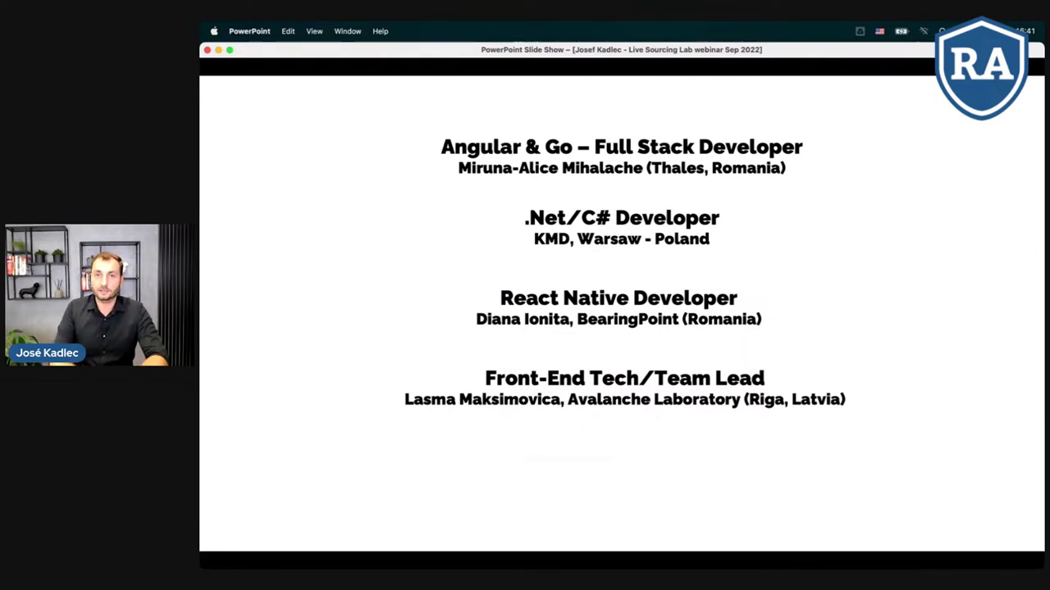
pyautogui.press('Right')
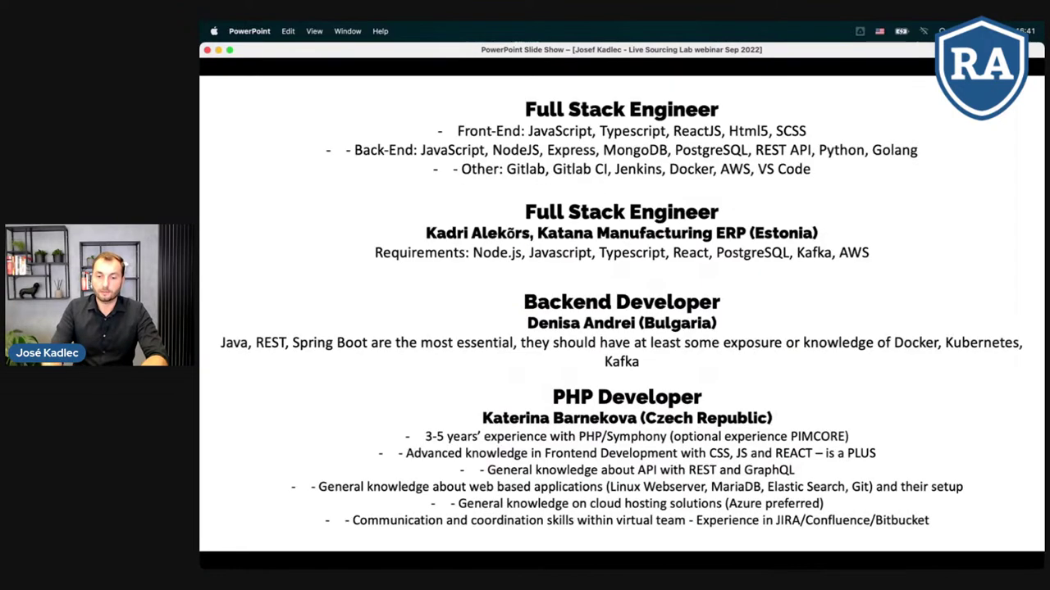
pyautogui.press('Right')
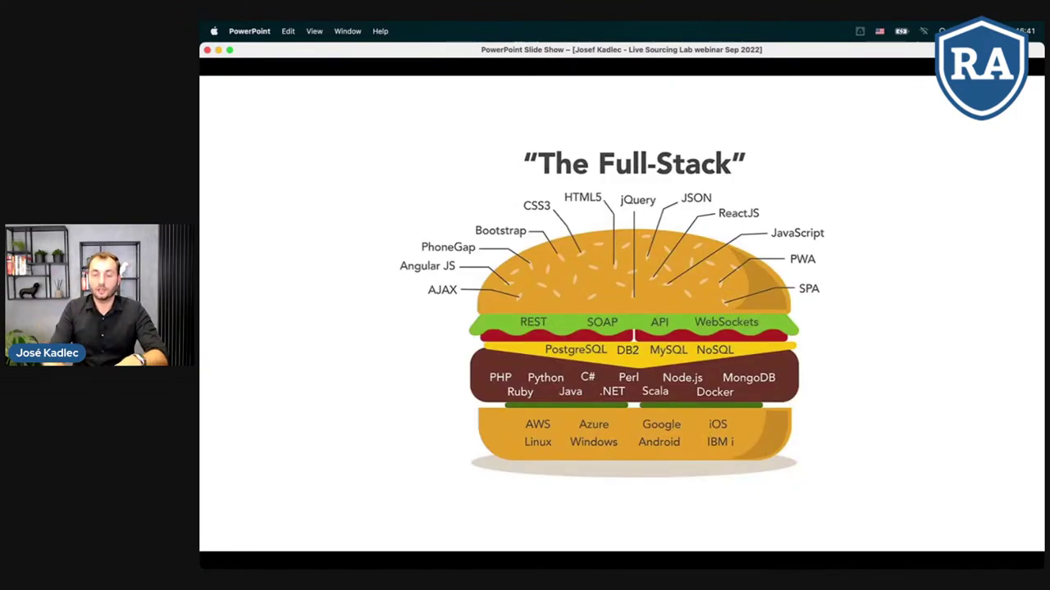
pyautogui.press('Left')
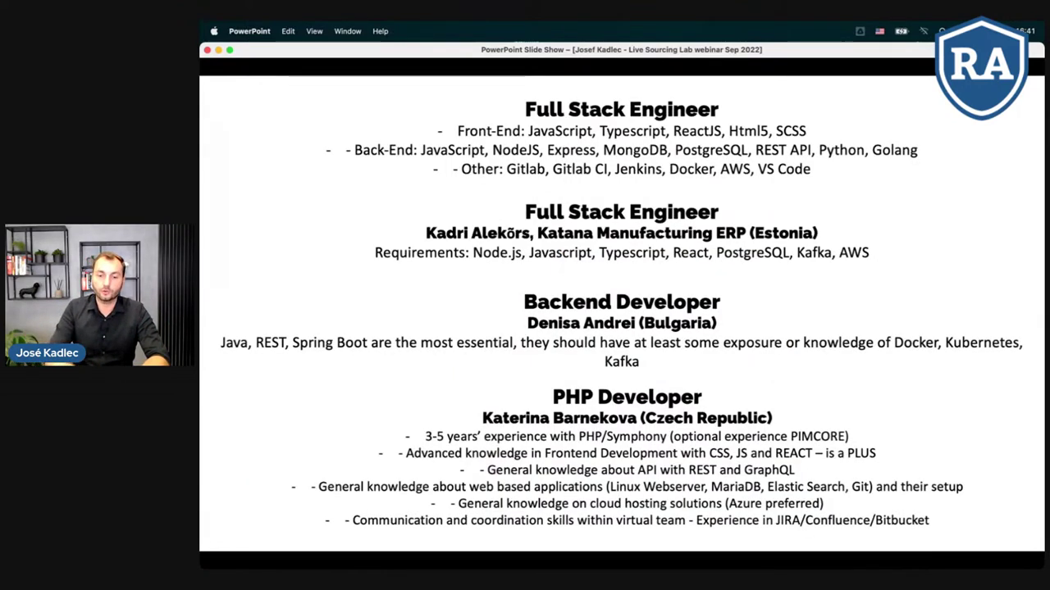
# Switch to Chrome, leave the LinkedIn python people search for the home feed, and recheck the Full Stack Engineer requirements slide
pyautogui.hotkey('ctrl', 'Left')
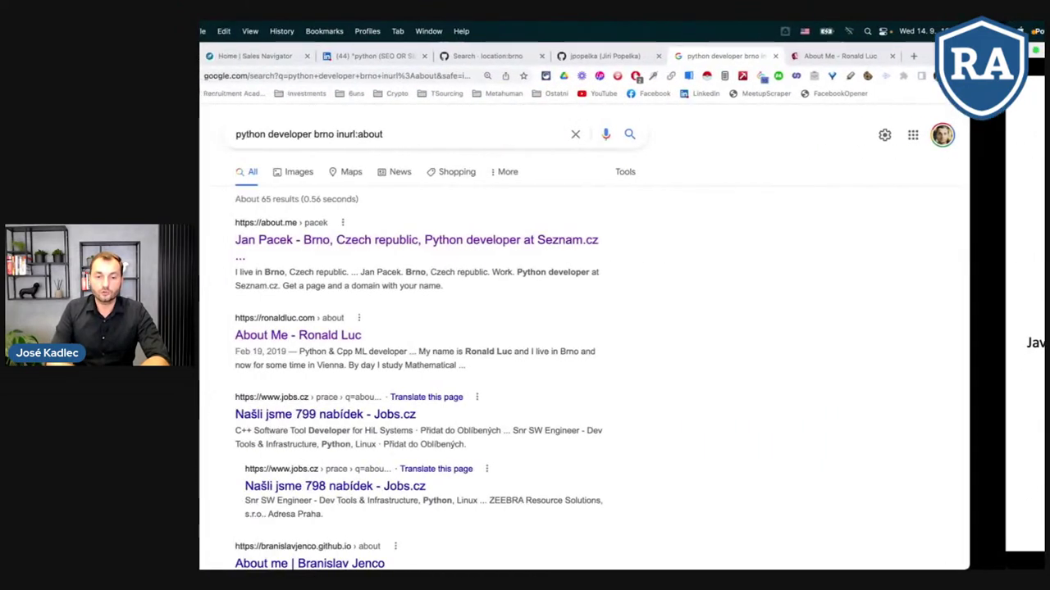
pyautogui.press('super+3')
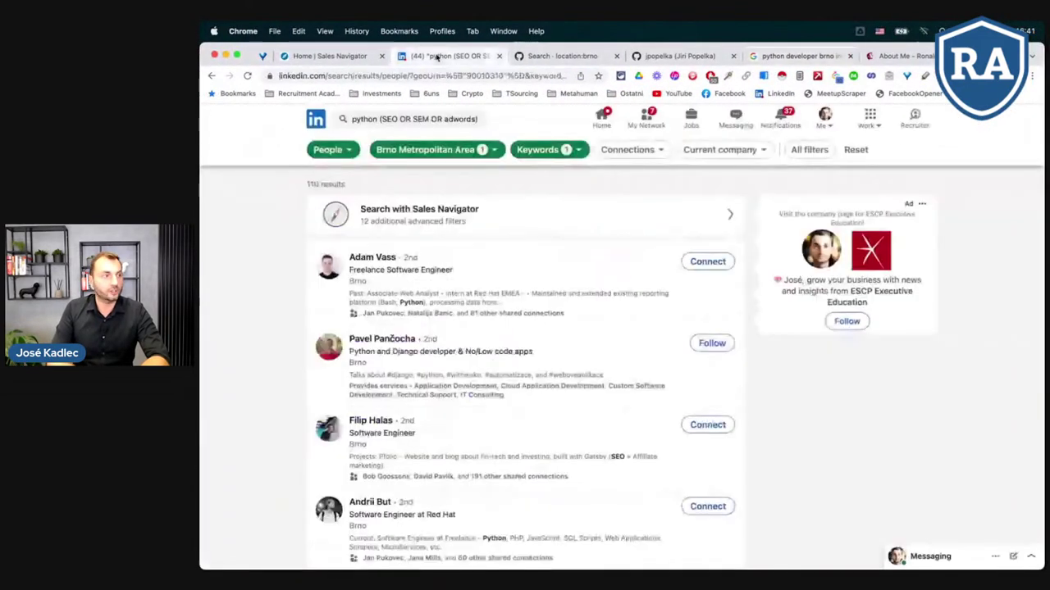
pyautogui.click(316, 121)
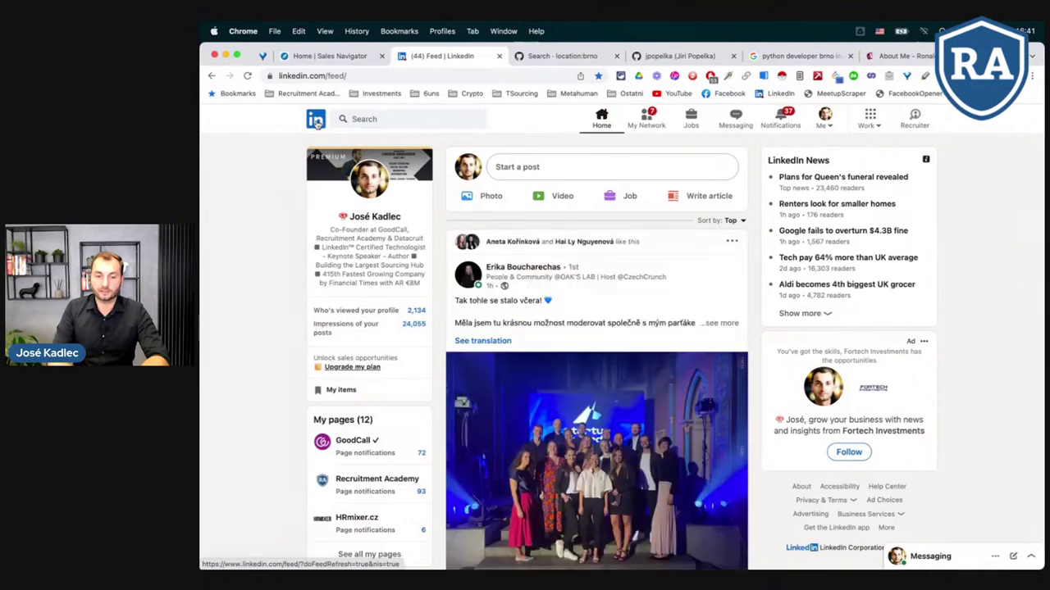
pyautogui.hotkey('ctrl', 'Right')
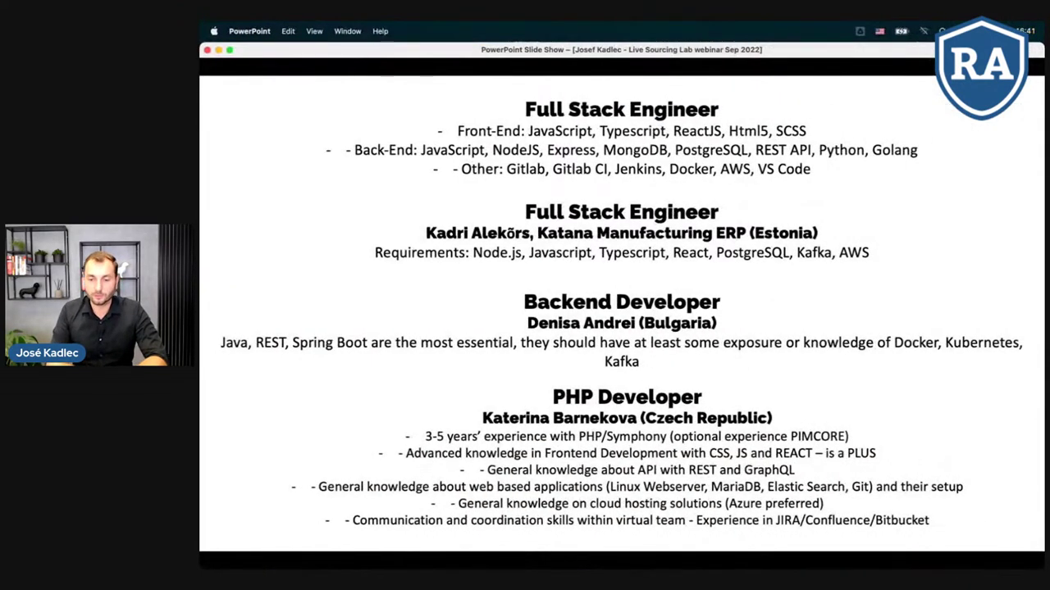
# Switch to Chrome and search LinkedIn for "javascript typescript reactjs"
pyautogui.hotkey('ctrl', 'Left')
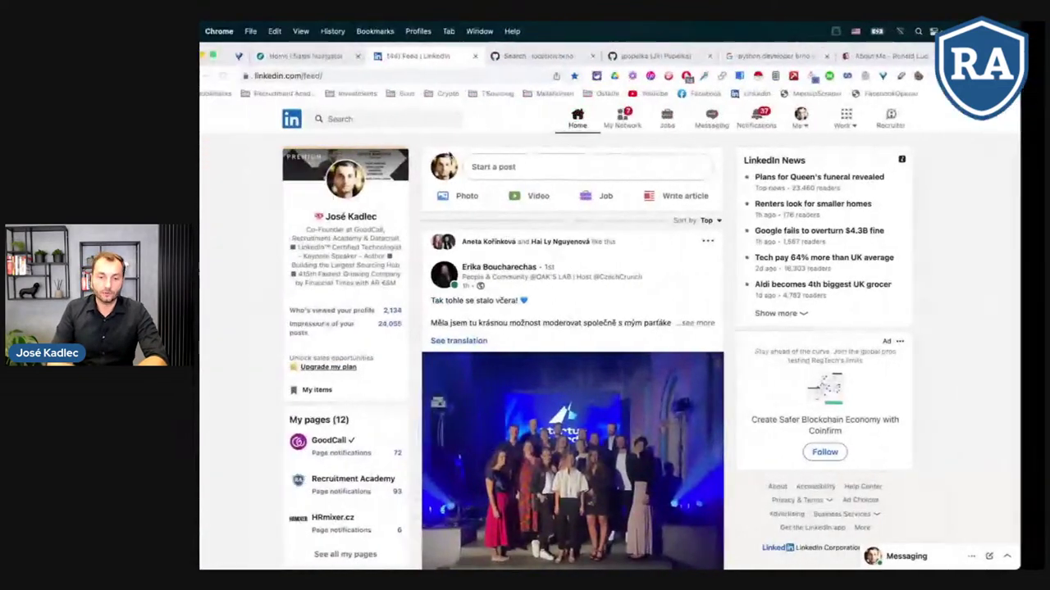
pyautogui.click(376, 119)
pyautogui.write('java')
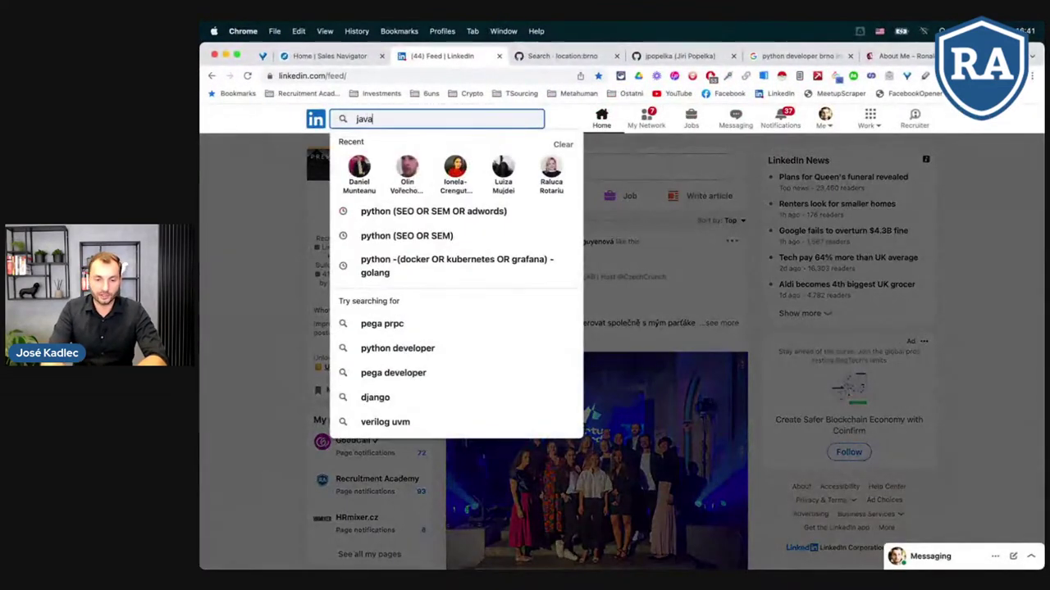
pyautogui.write('script typ')
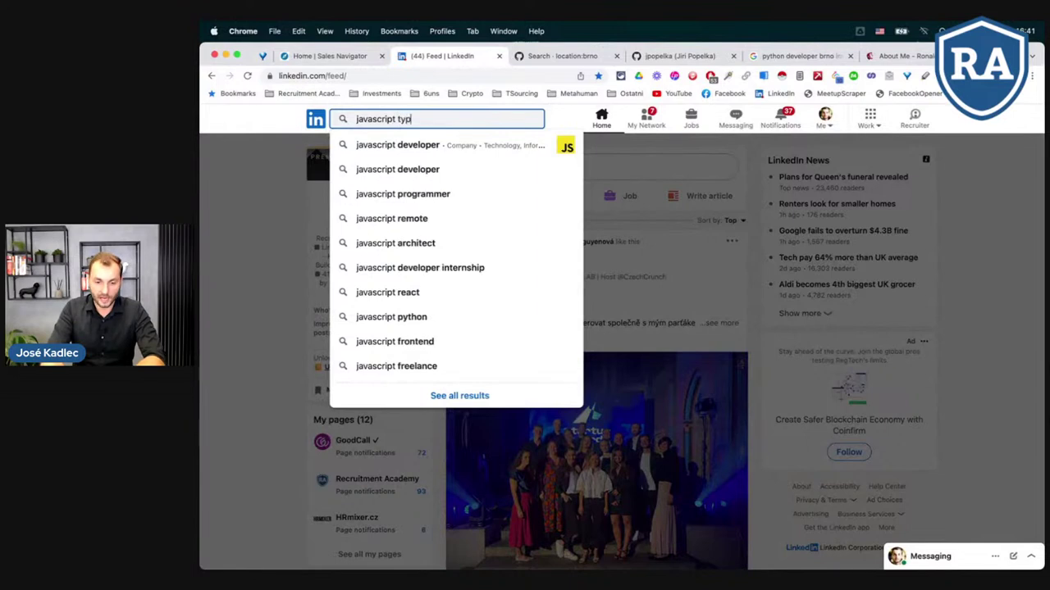
pyautogui.write('escript read')
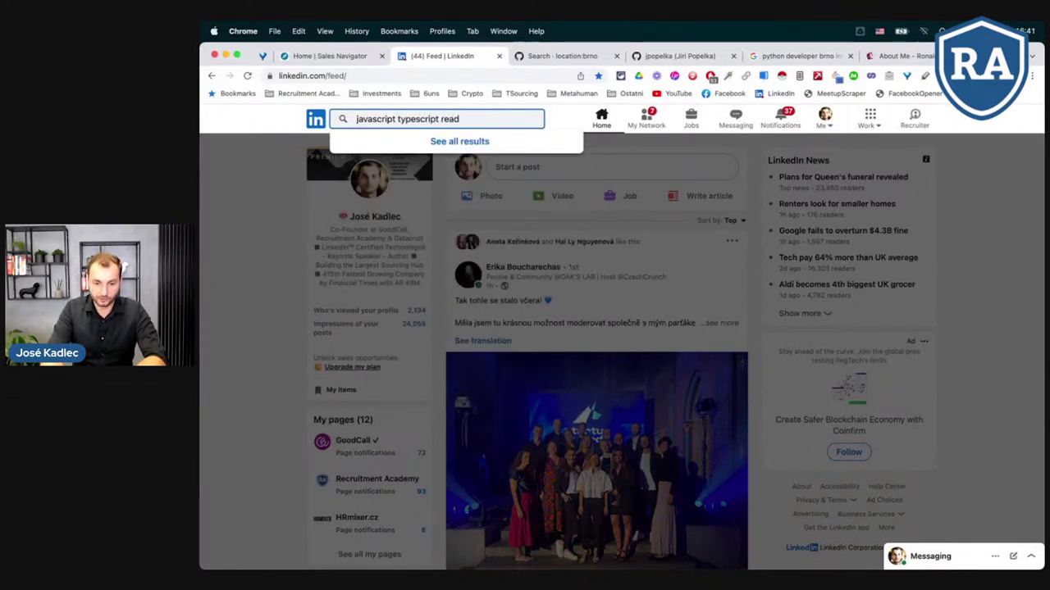
pyautogui.press('BackSpace')
pyautogui.write('ctjs')
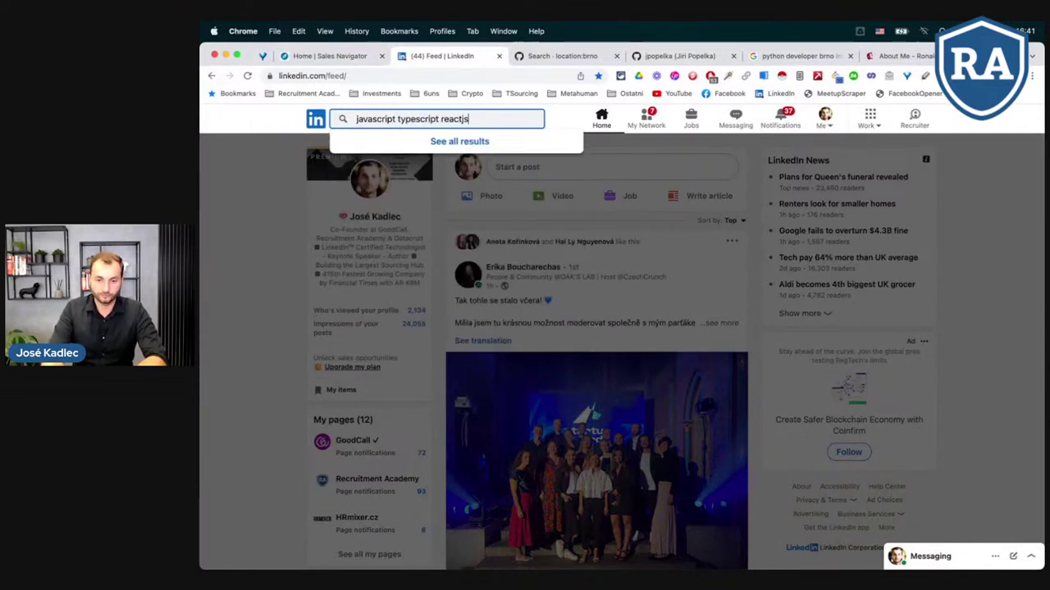
pyautogui.press('Return')
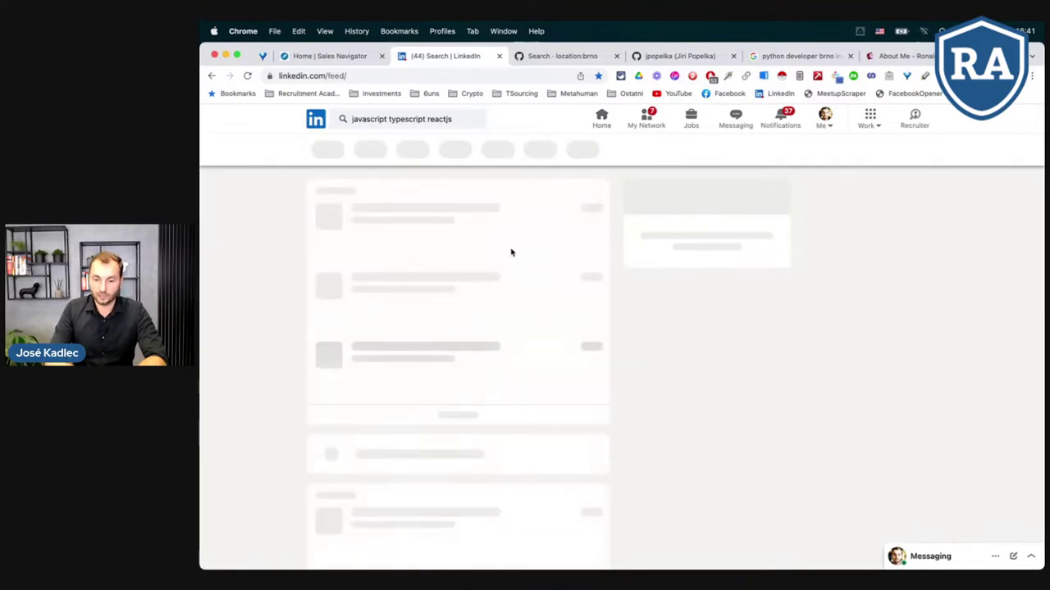
# Recheck the role requirements slide, then restrict the LinkedIn results to people located in Paris, Île-de-France, France
pyautogui.hotkey('ctrl', 'Right')
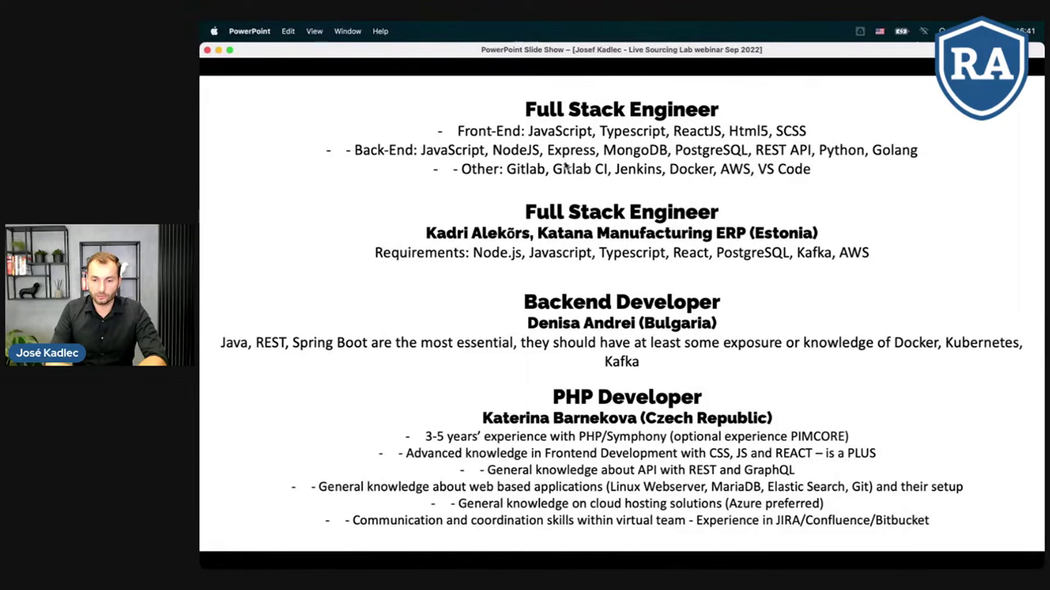
pyautogui.hotkey('ctrl', 'Left')
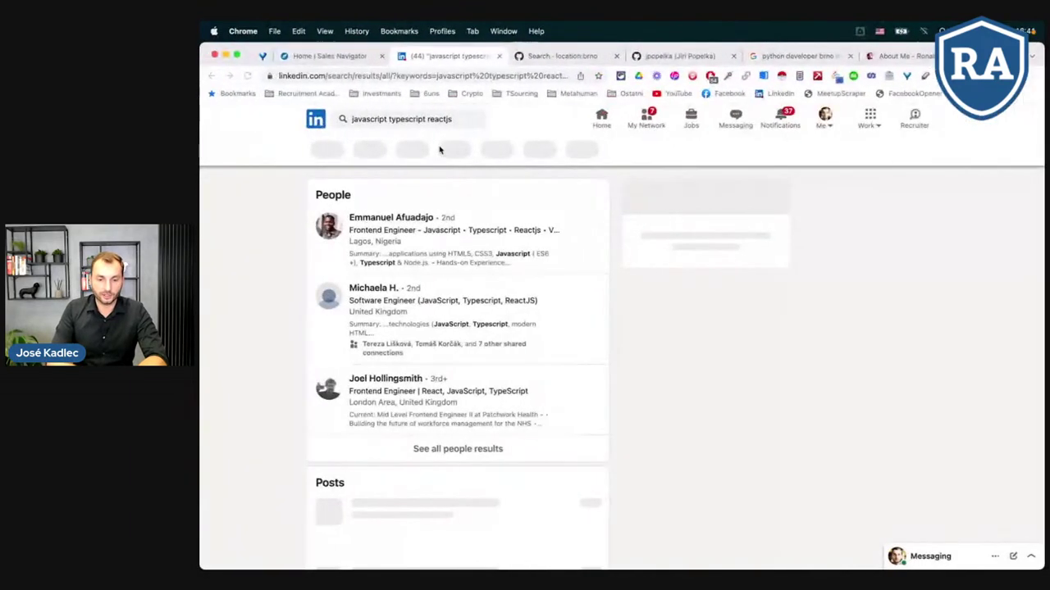
pyautogui.click(328, 150)
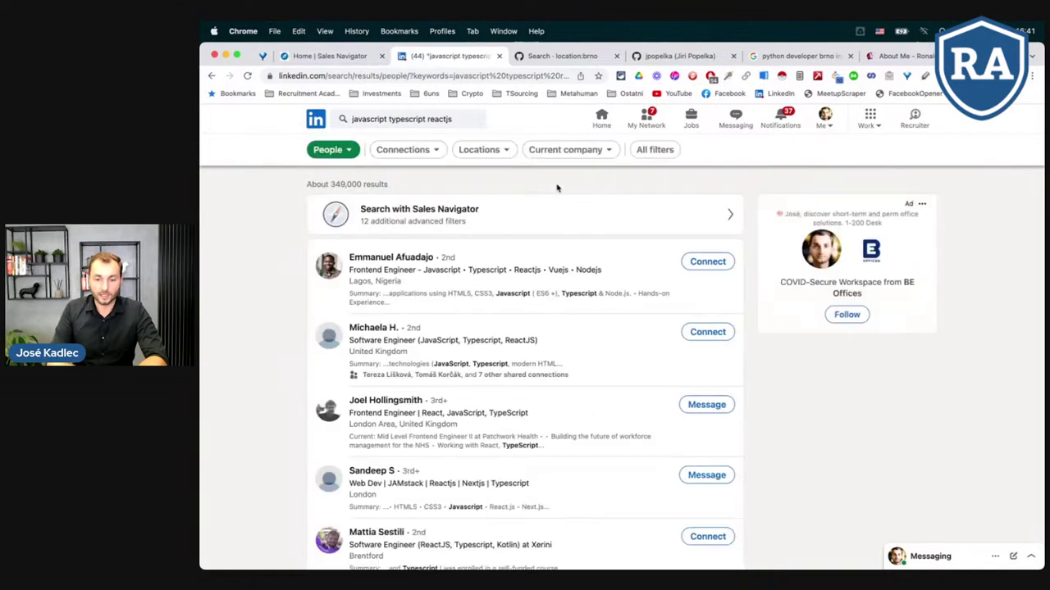
pyautogui.click(481, 149)
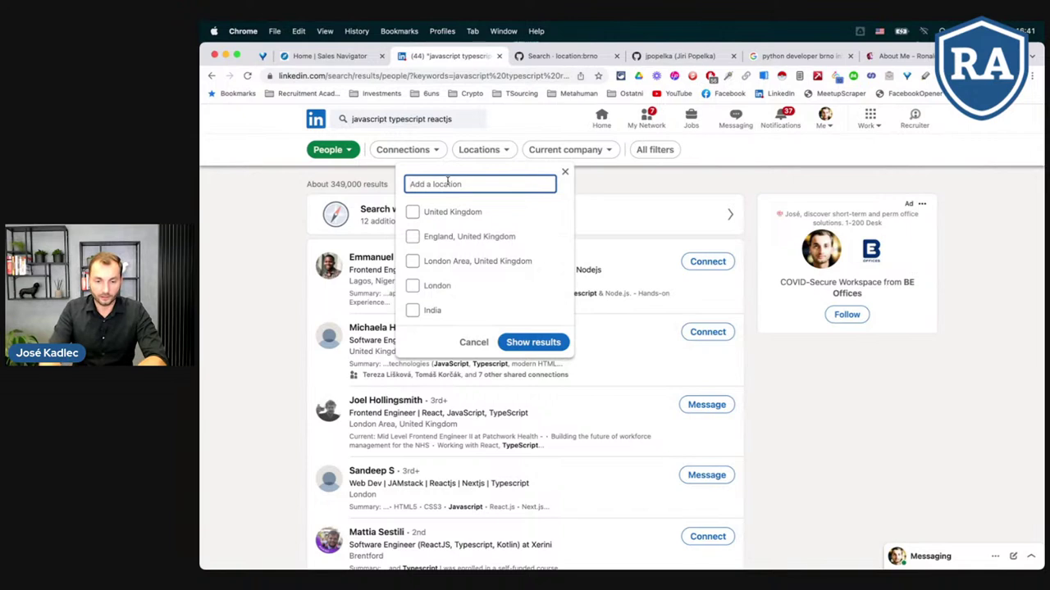
pyautogui.write('paris')
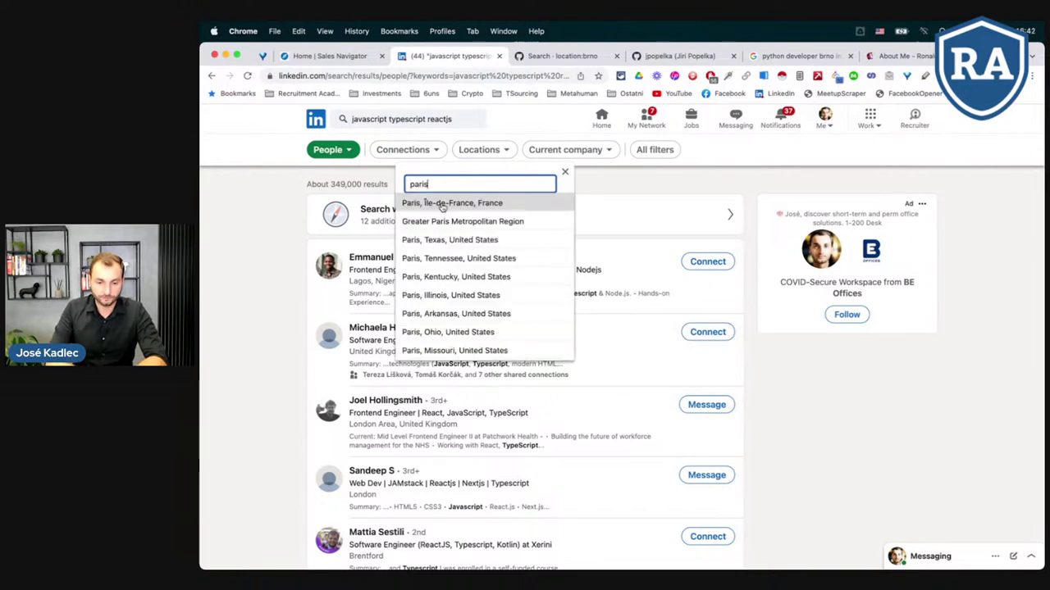
pyautogui.click(474, 205)
pyautogui.click(533, 367)
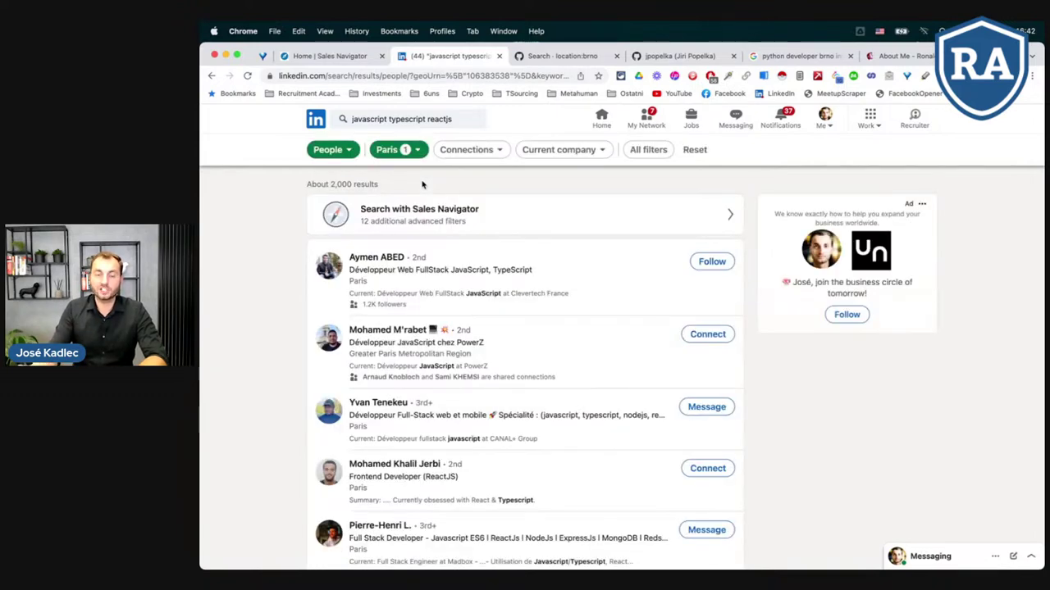
# Review the Full Stack Engineer requirements slide, then remove "javascript" from the LinkedIn keywords and rerun the search
pyautogui.hotkey('ctrl', 'Right')
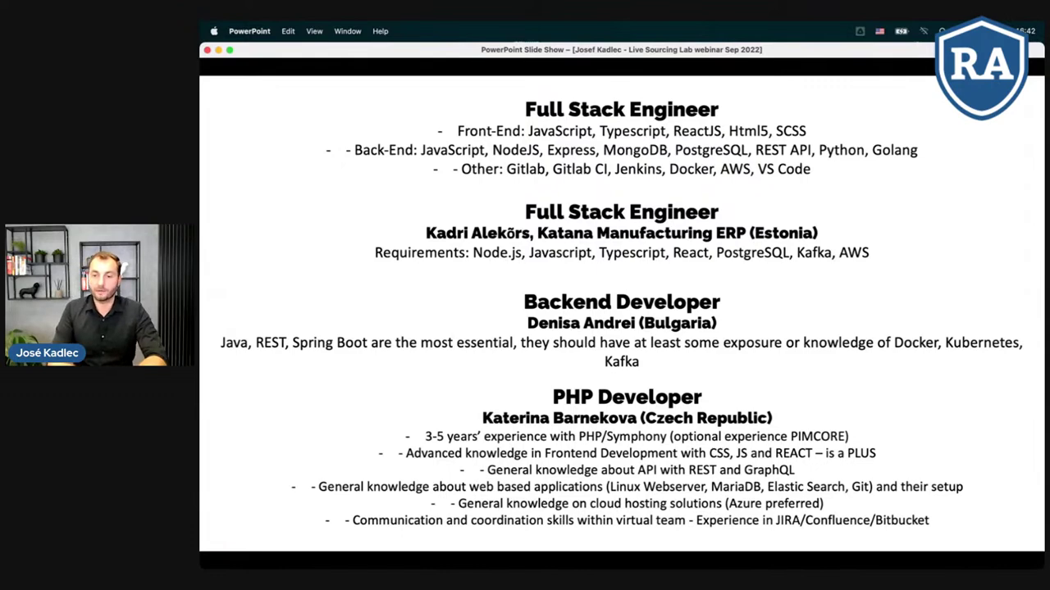
pyautogui.hotkey('ctrl', 'Left')
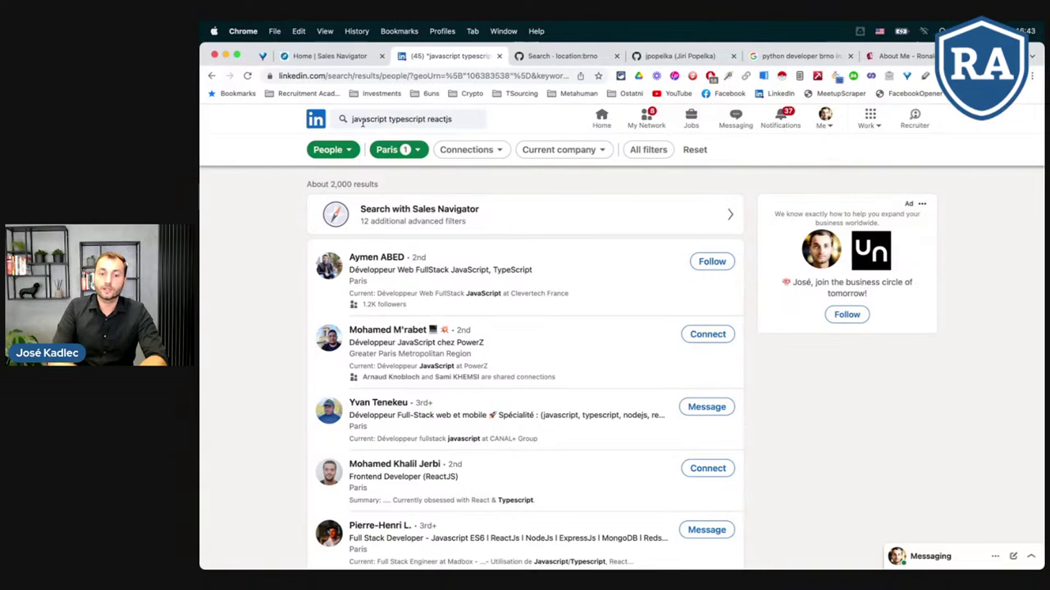
pyautogui.click(389, 118)
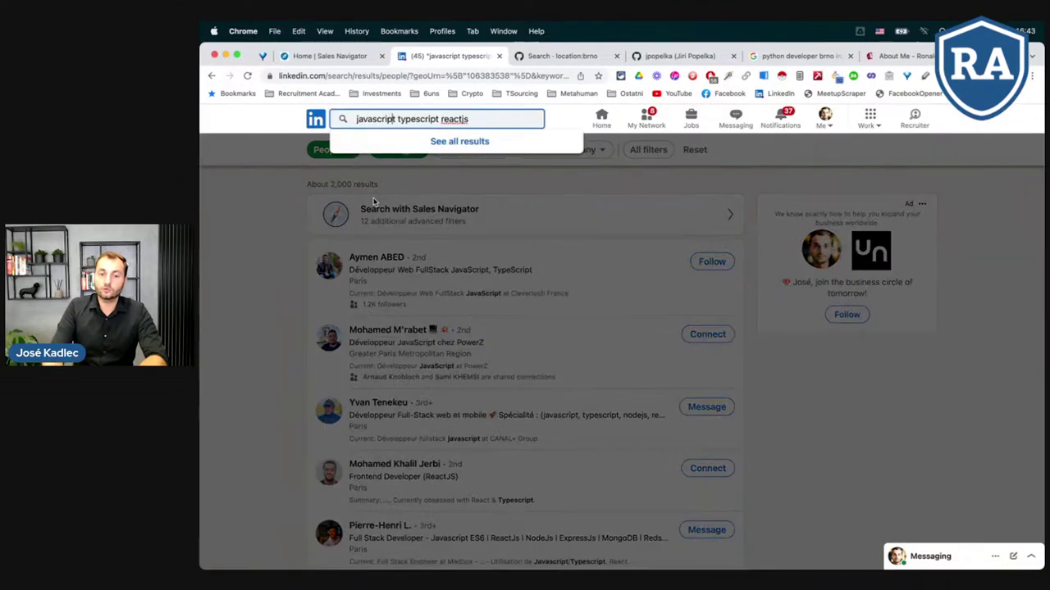
pyautogui.doubleClick(396, 119)
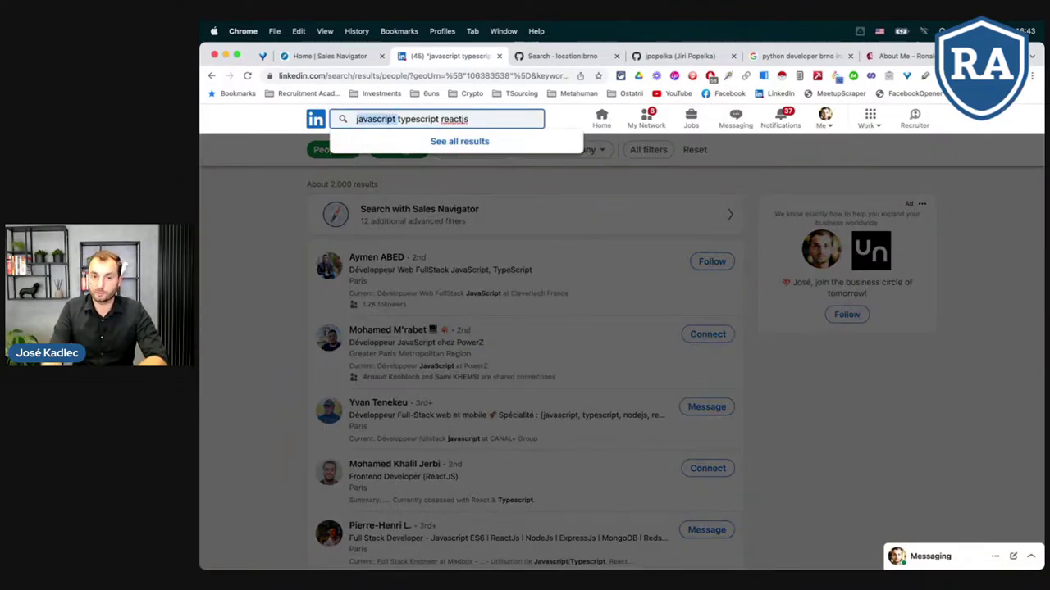
pyautogui.press('BackSpace')
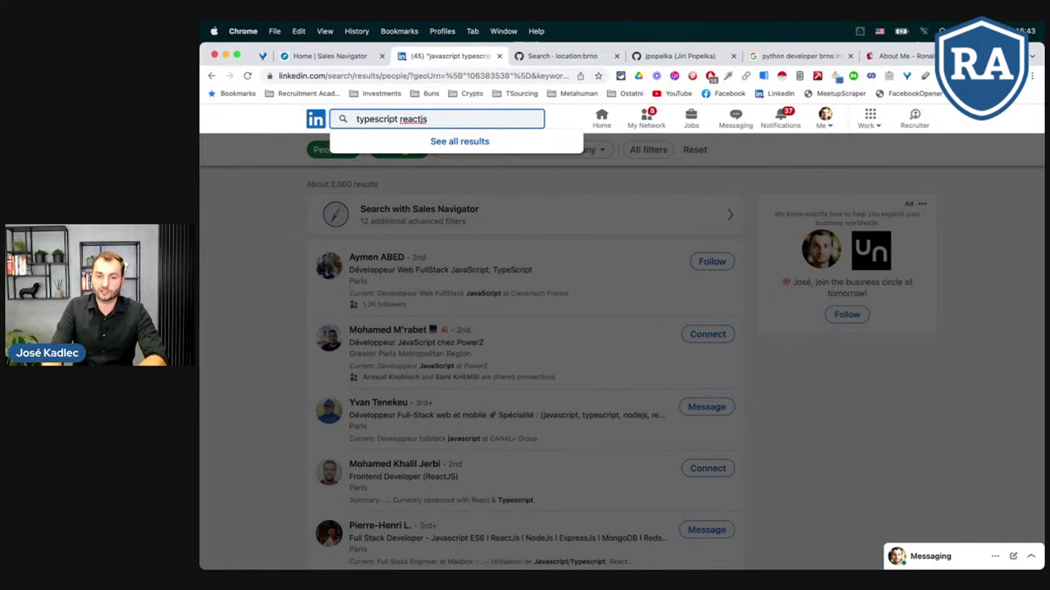
pyautogui.press('Return')
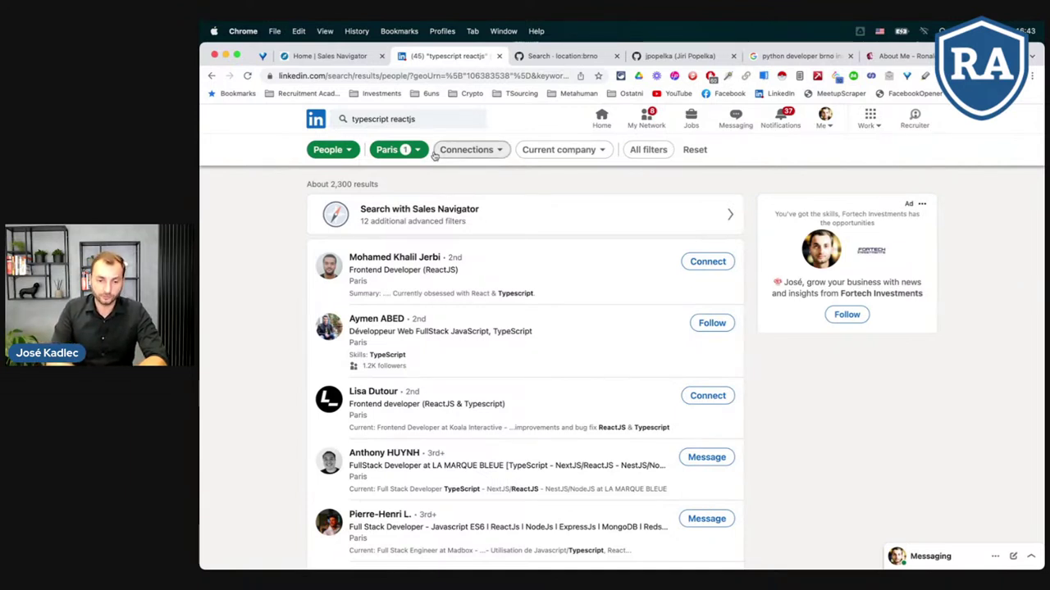
# Expand the React keyword with its spelling variants and search for "typescript (reactjs OR react OR react.js)"
pyautogui.click(433, 119)
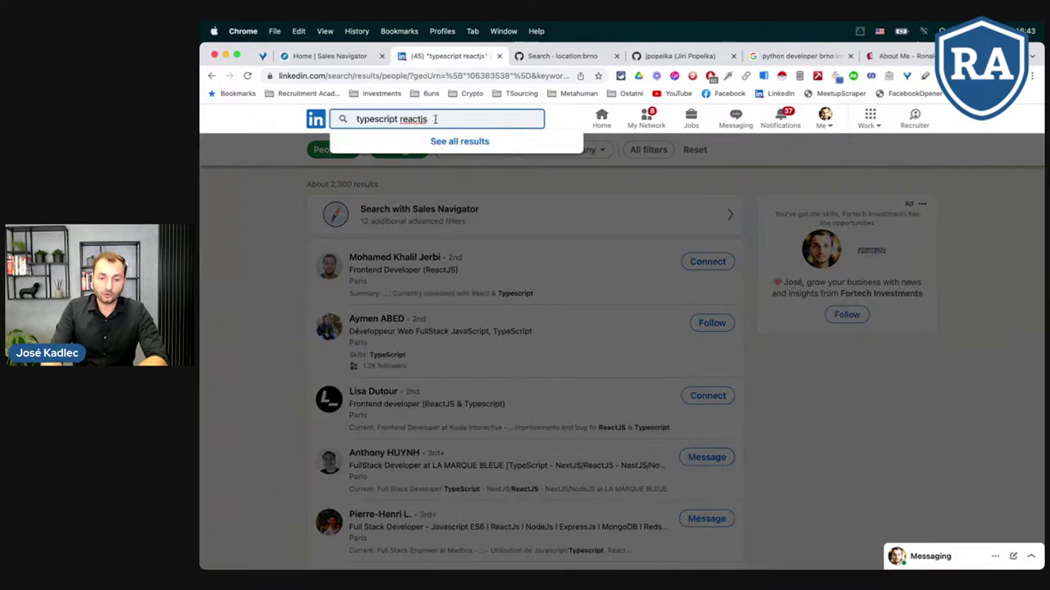
pyautogui.press('Left')
pyautogui.press('Left')
pyautogui.press('Left')
pyautogui.press('Left')
pyautogui.press('Left')
pyautogui.press('Left')
pyautogui.press('Left')
pyautogui.write('(')
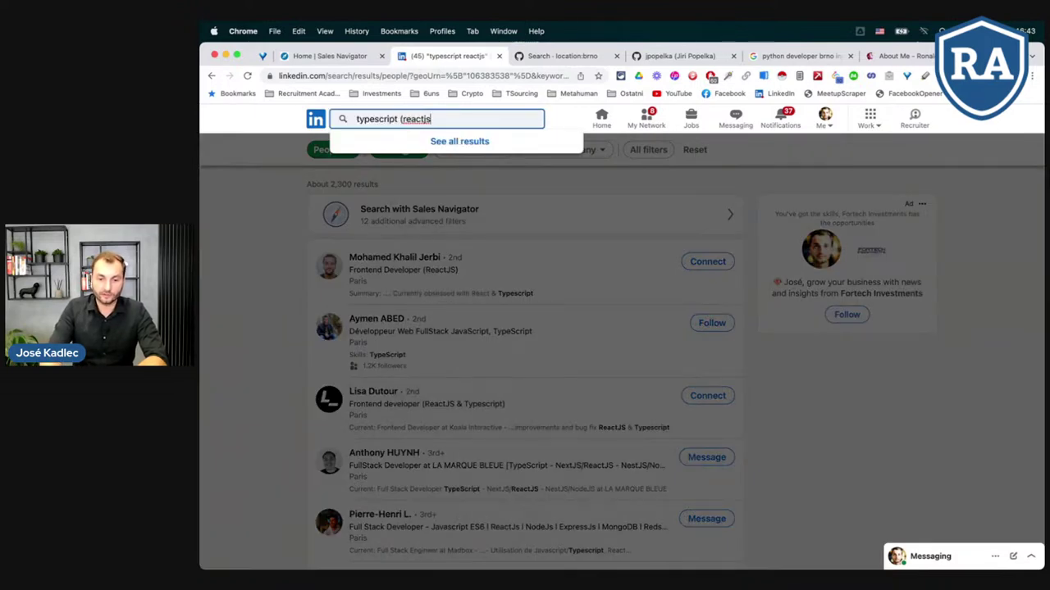
pyautogui.press('super+Right')
pyautogui.write('OR react')
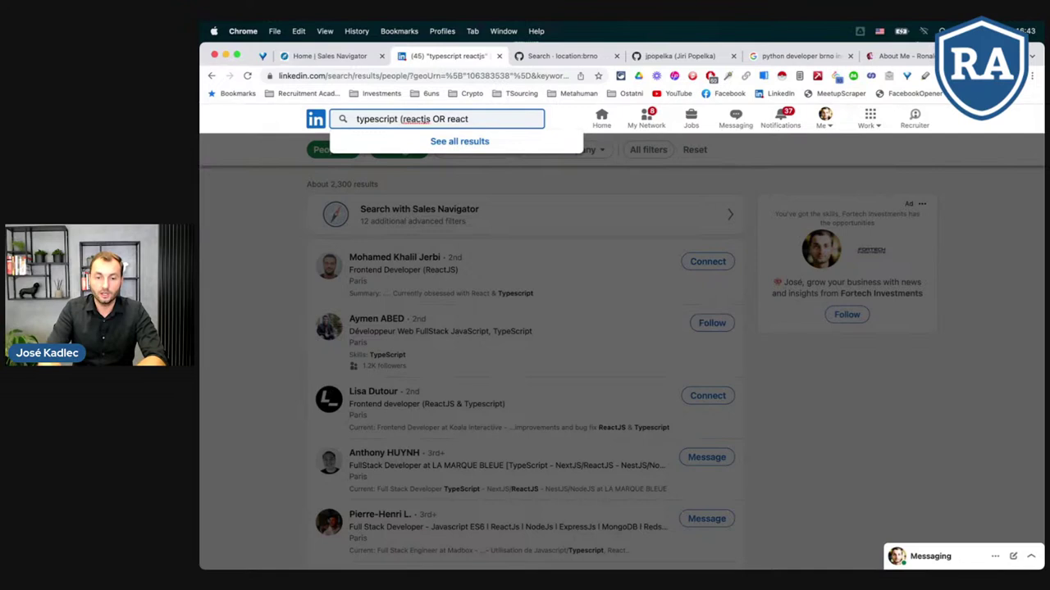
pyautogui.write(' OR react.js)')
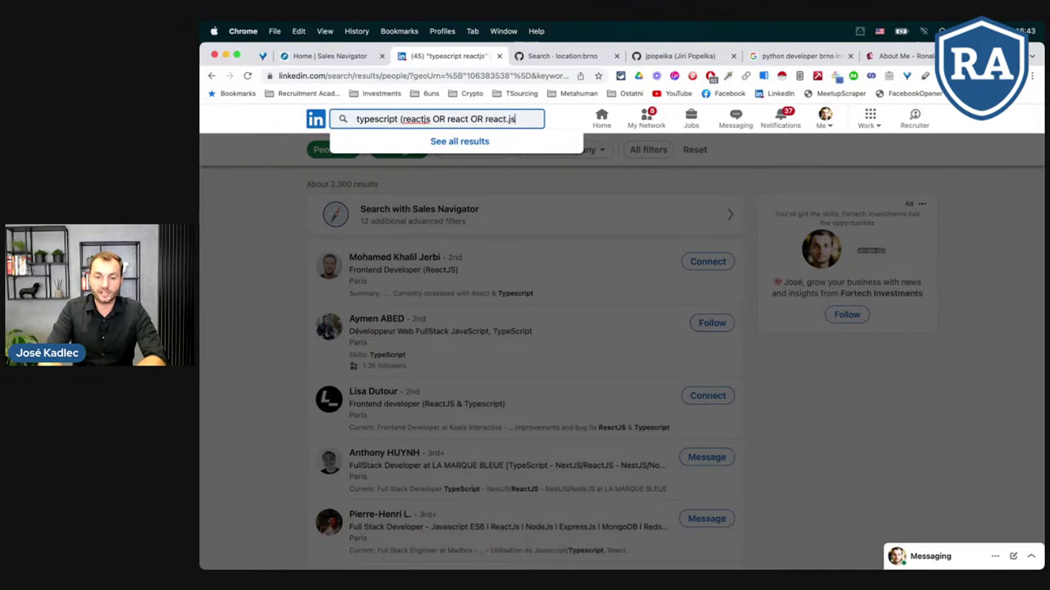
pyautogui.press('Left')
pyautogui.press('Left')
pyautogui.press('Left')
pyautogui.press('BackSpace')
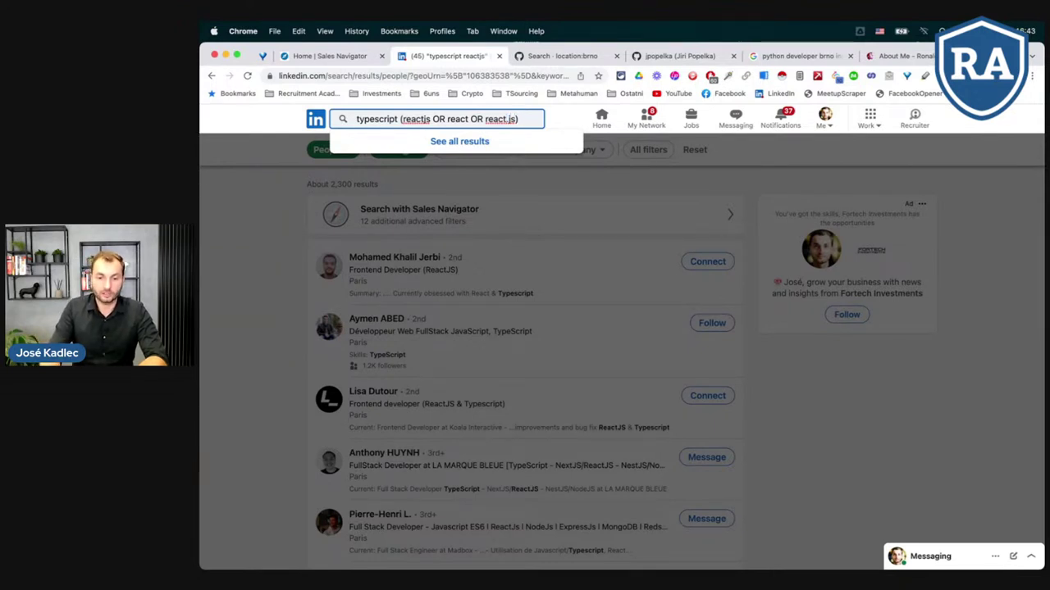
pyautogui.press('Return')
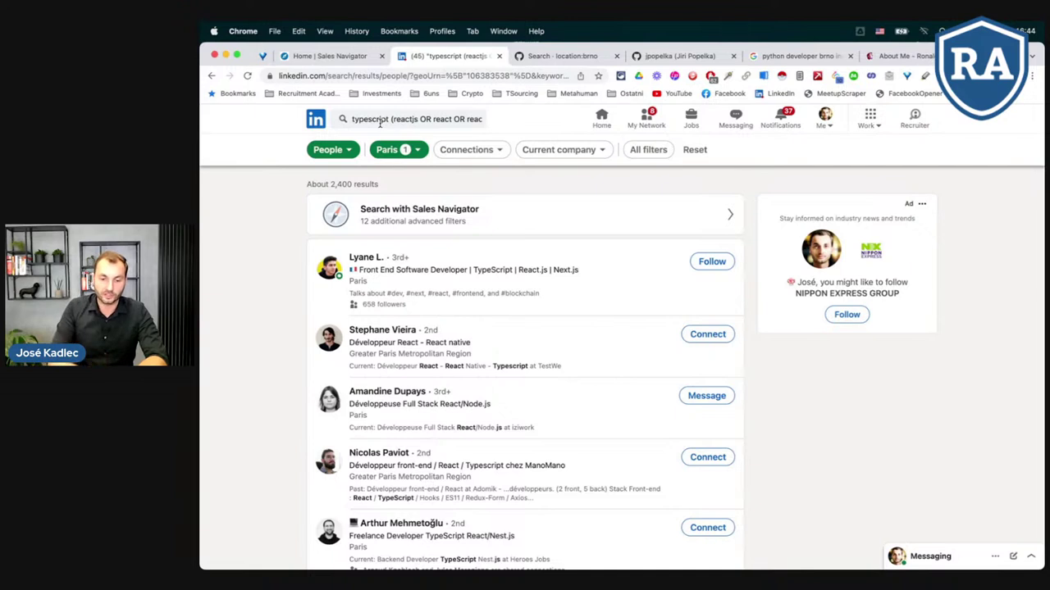
# Scan the Paris candidate results and check the Full Stack Engineer and Javascript Developer with Python role slides
pyautogui.scroll(-1, 373, 259)
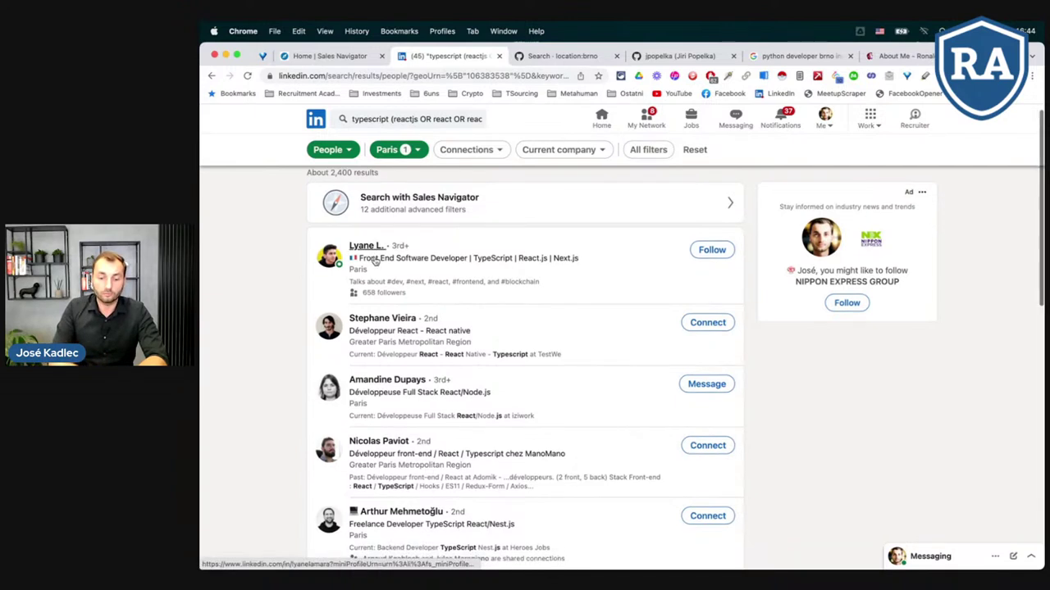
pyautogui.scroll(-3, 373, 259)
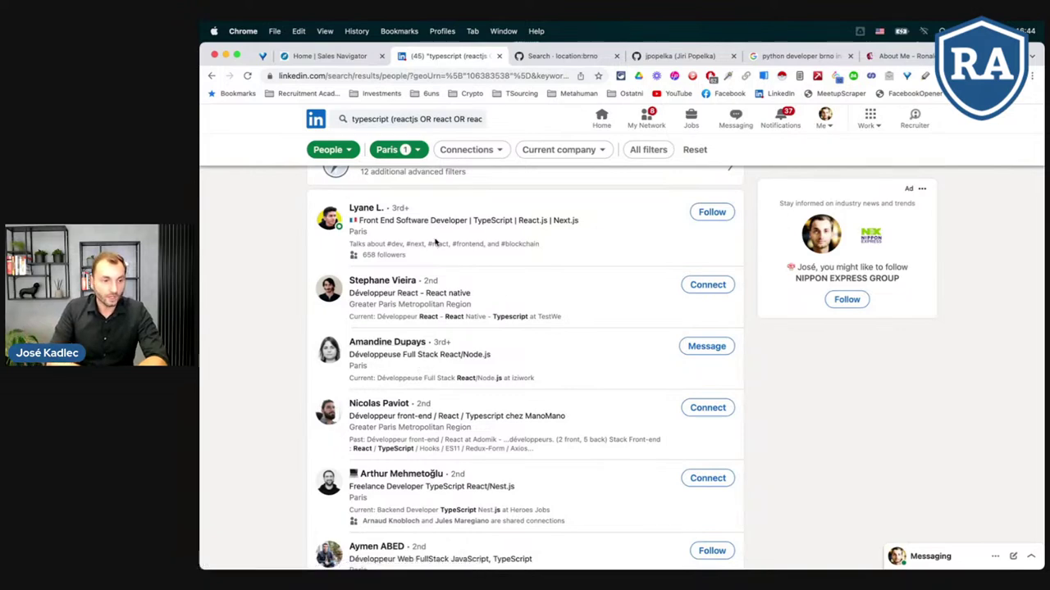
pyautogui.scroll(2, 426, 328)
pyautogui.click(395, 121)
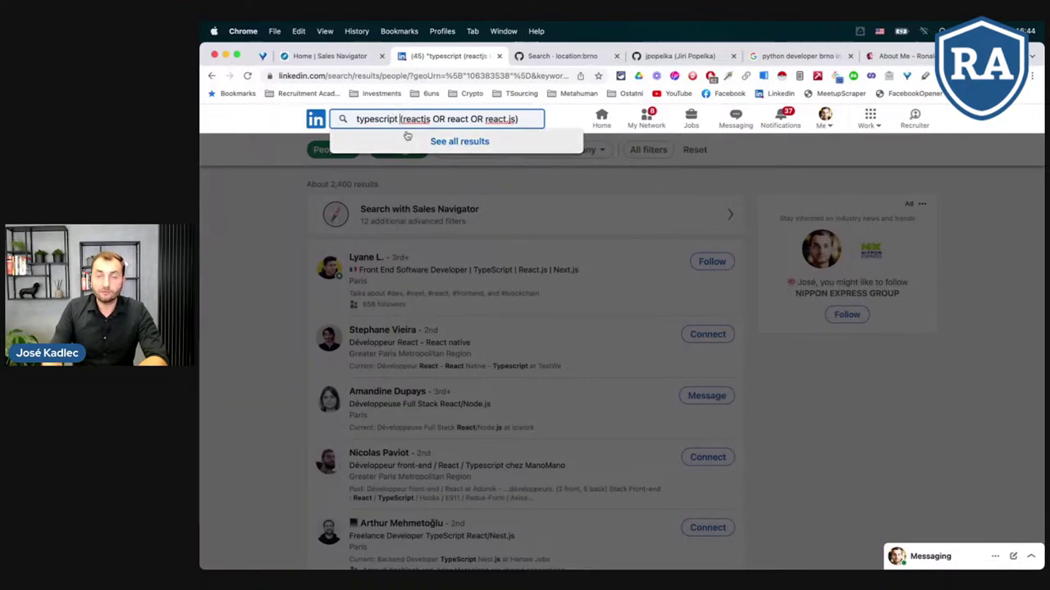
pyautogui.hotkey('ctrl', 'Right')
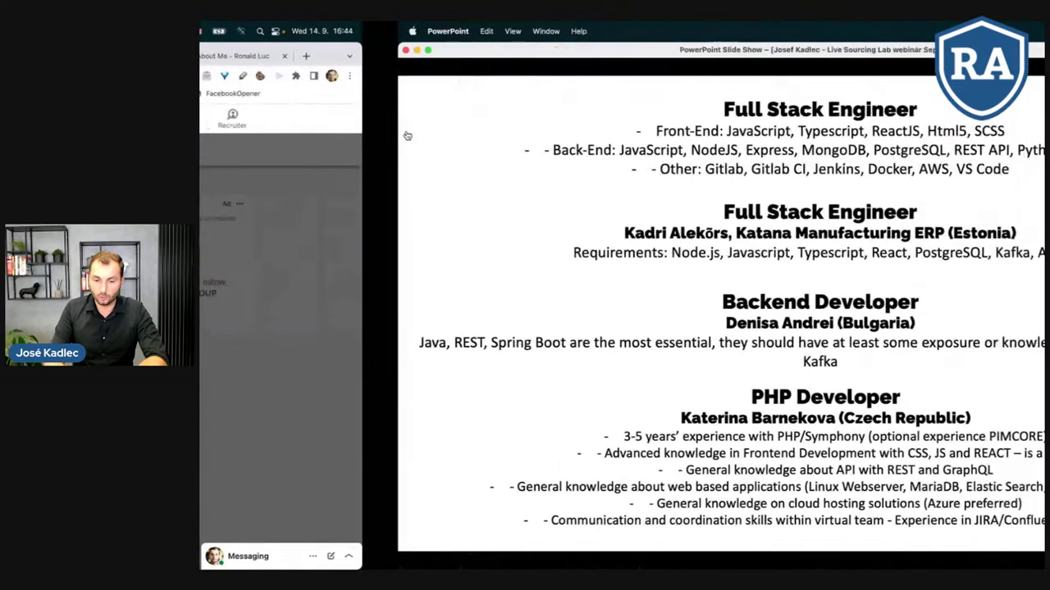
pyautogui.click(473, 260)
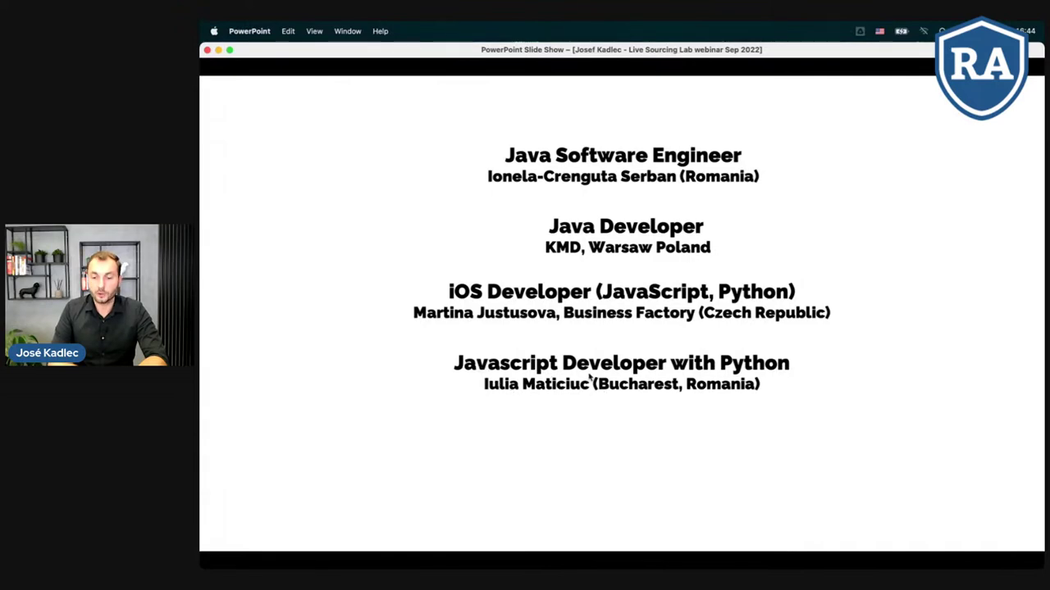
pyautogui.hotkey('ctrl', 'Left')
pyautogui.click(409, 123)
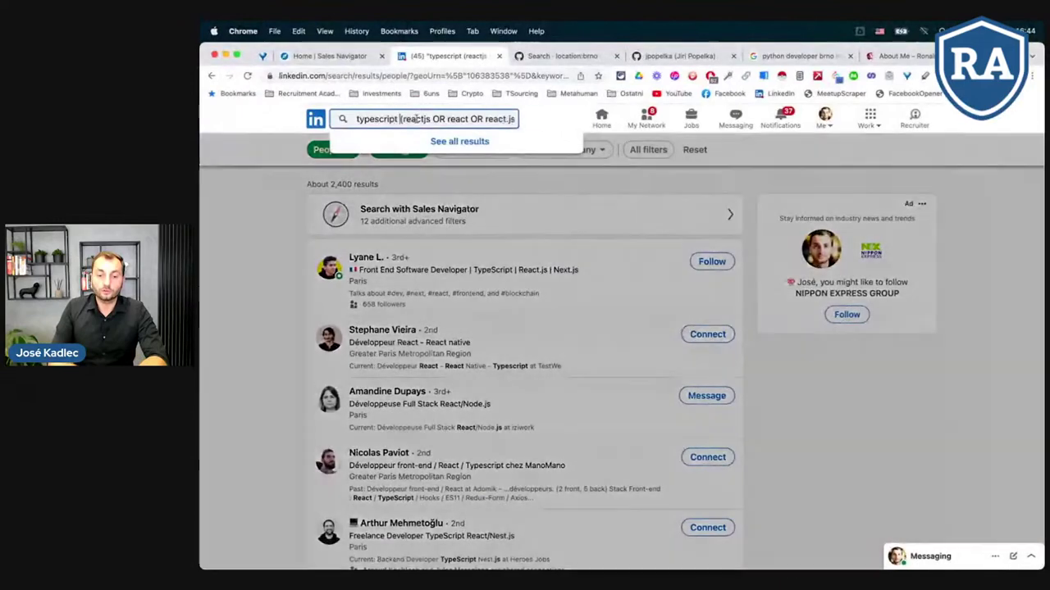
pyautogui.hotkey('ctrl', 'Right')
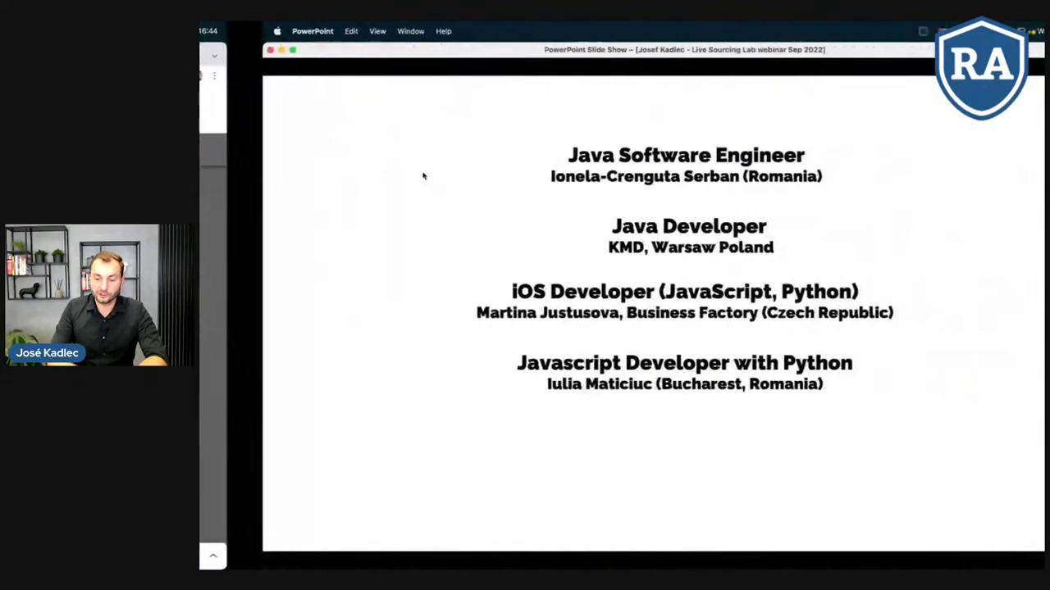
pyautogui.hotkey('ctrl', 'Left')
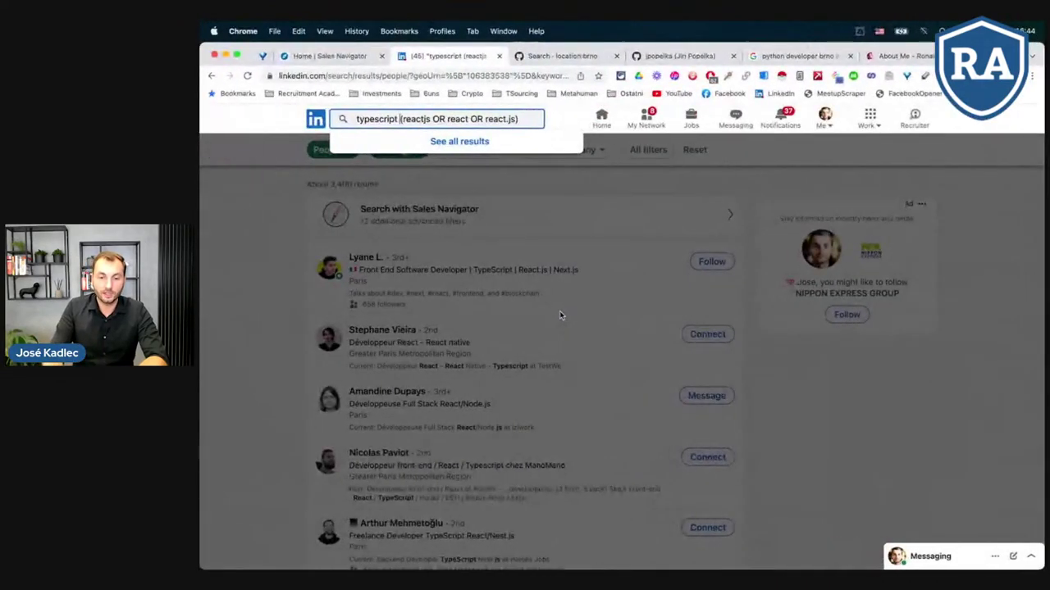
# Drop the opening parenthesis and rewrite the start of the LinkedIn keywords as "javascript OR typescript OR reactjs"
pyautogui.press('Delete')
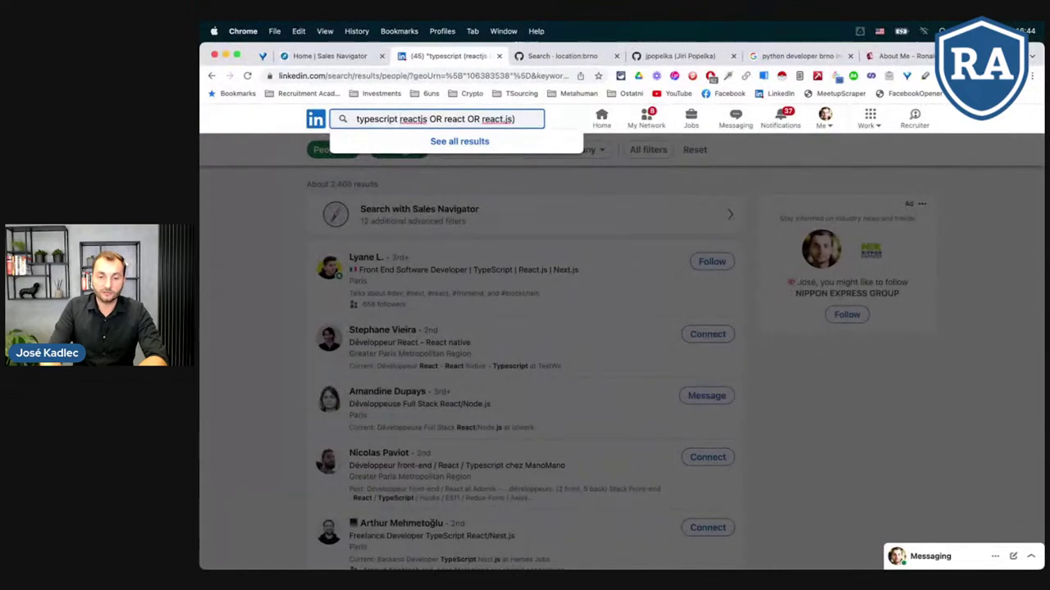
pyautogui.write('OR ')
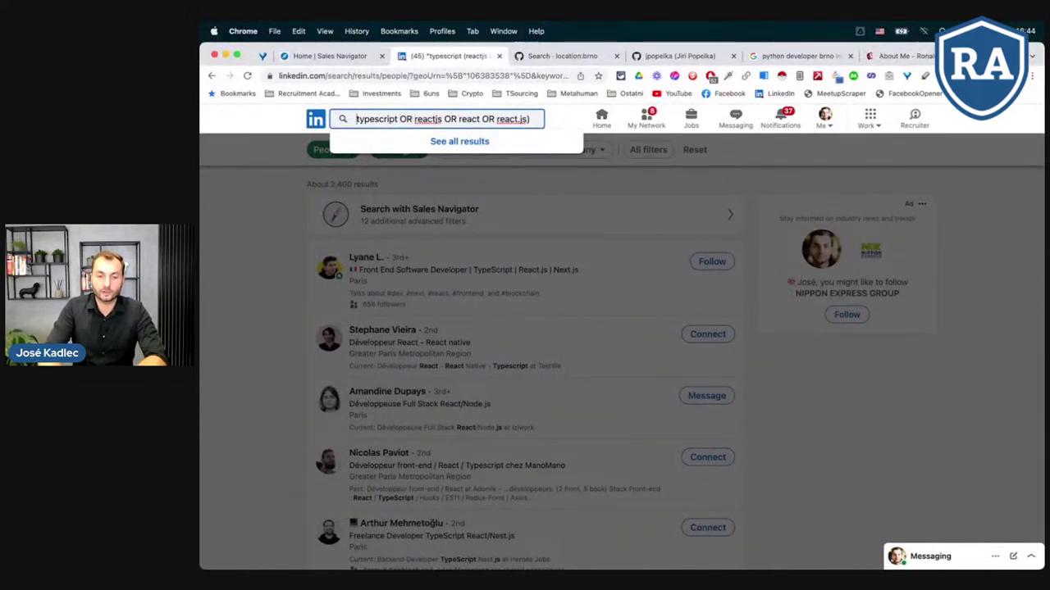
pyautogui.write('javascript ')
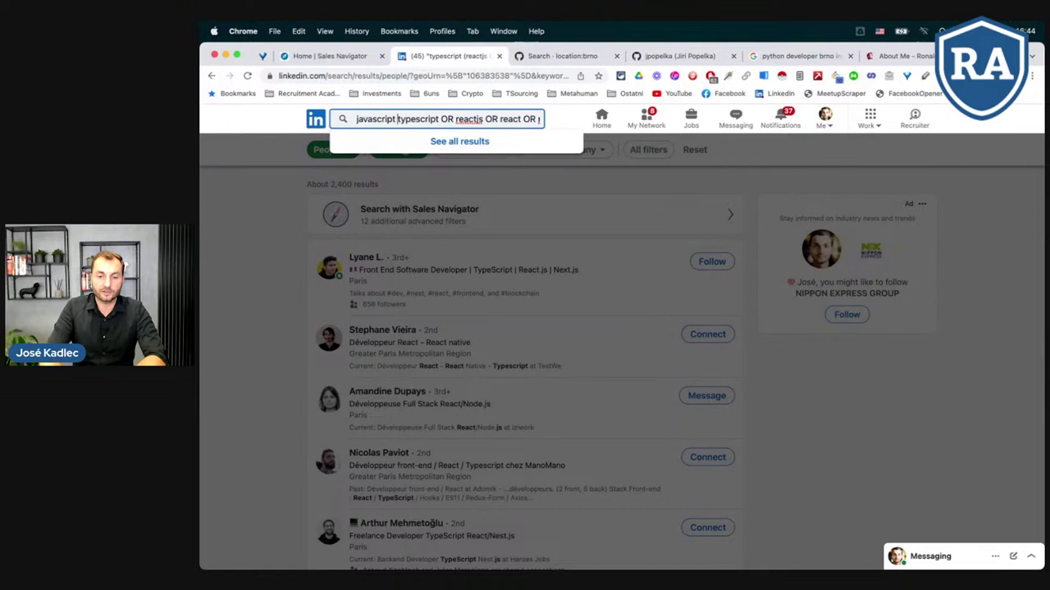
pyautogui.write('OR')
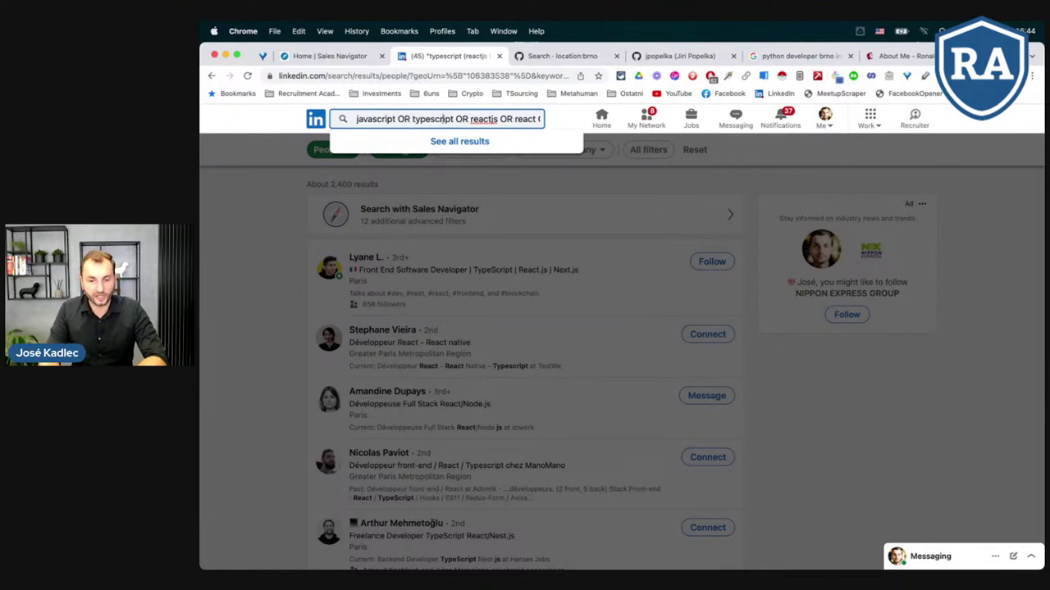
# Extend the end of the keyword query with "OR angular OR angularjs OR vue.js" in place of the closing parenthesis
pyautogui.click(538, 119)
pyautogui.write('OR')
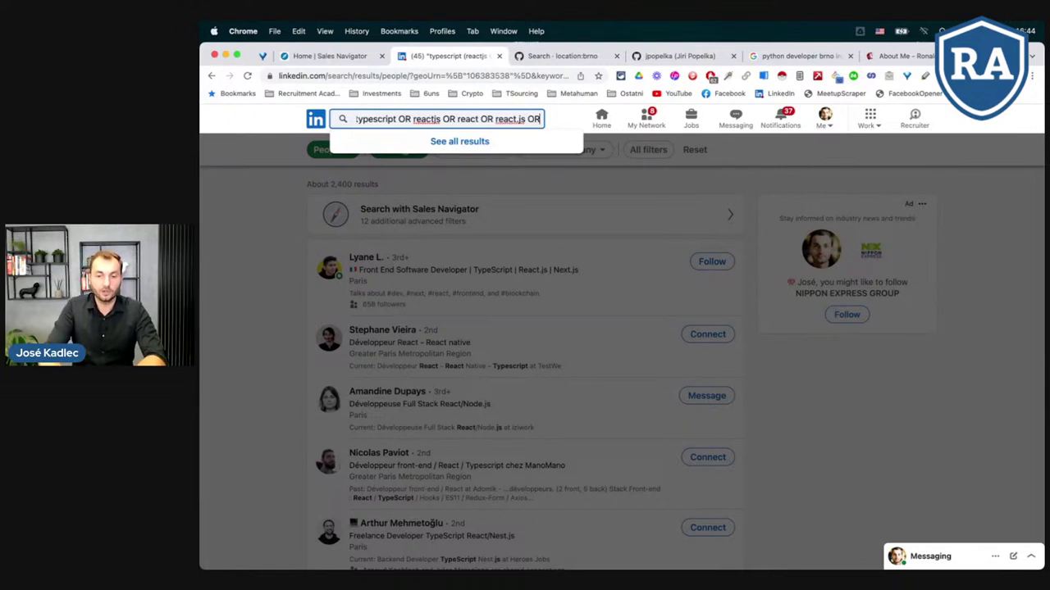
pyautogui.write(' angular')
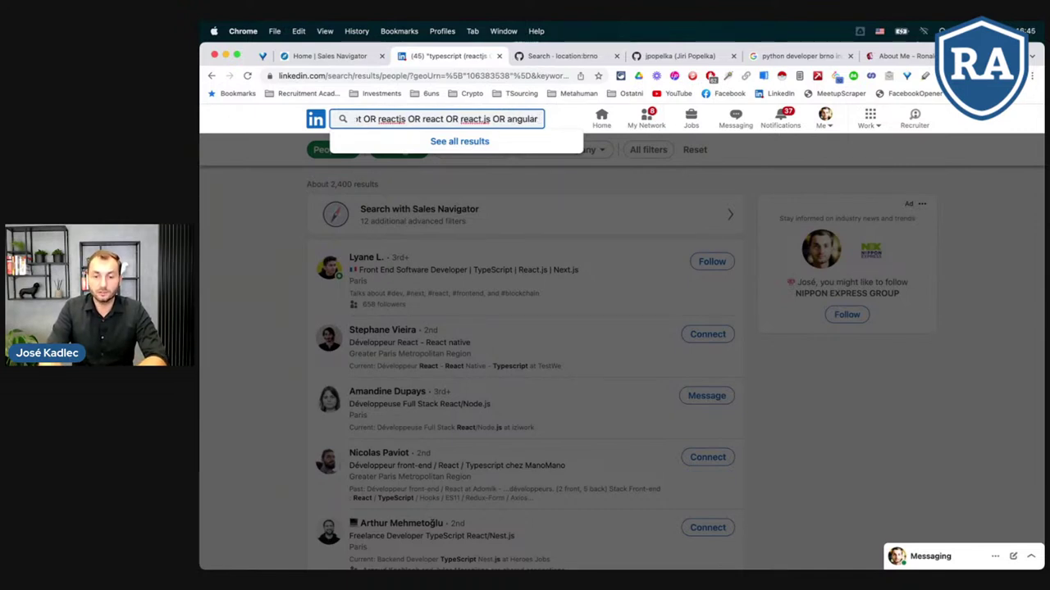
pyautogui.write(' OR angular')
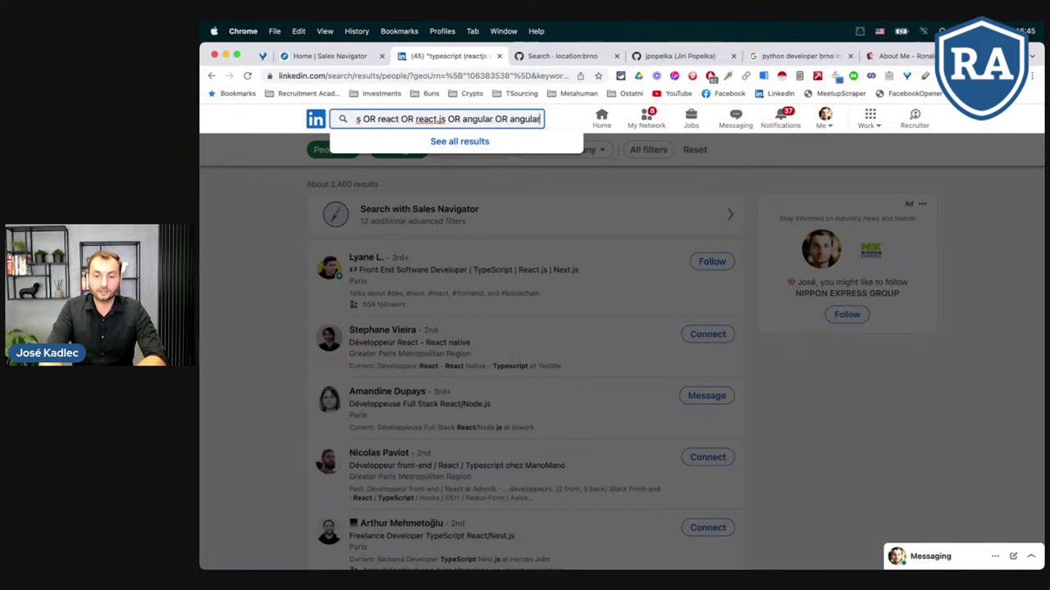
pyautogui.write('js OR ')
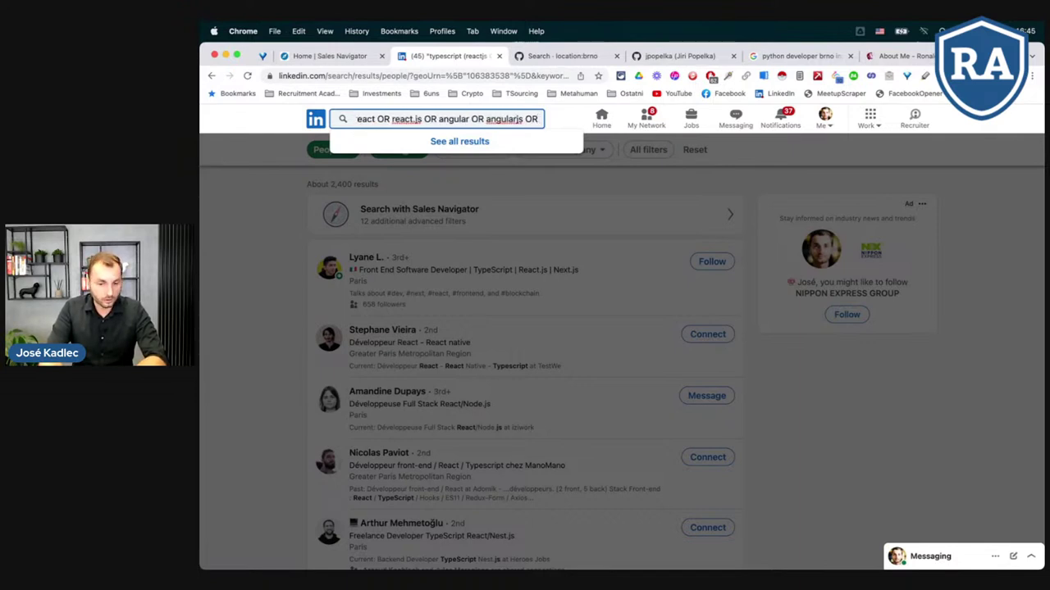
pyautogui.write('vue.js')
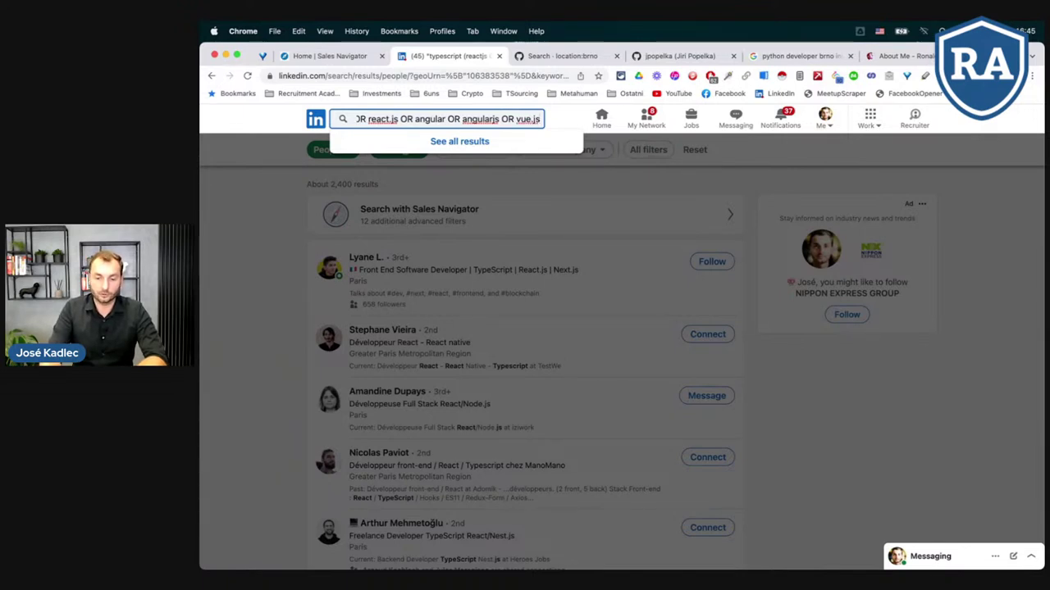
# Try grouping the angularjs and vue.js terms of the keyword query in parentheses
pyautogui.write(')')
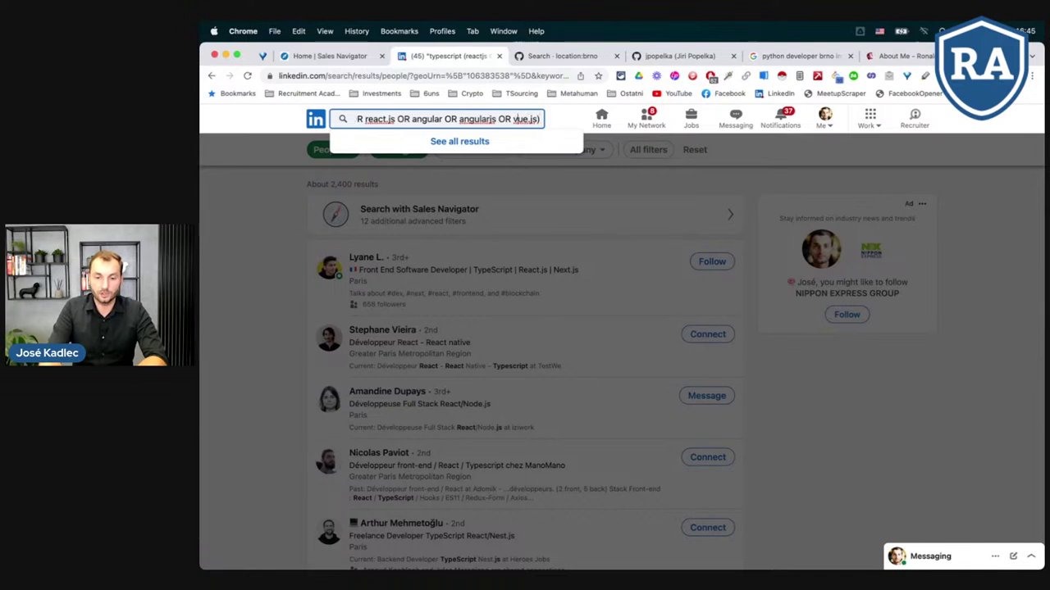
pyautogui.write('(')
pyautogui.press('Left')
pyautogui.press('Left')
pyautogui.press('Left')
pyautogui.press('Left')
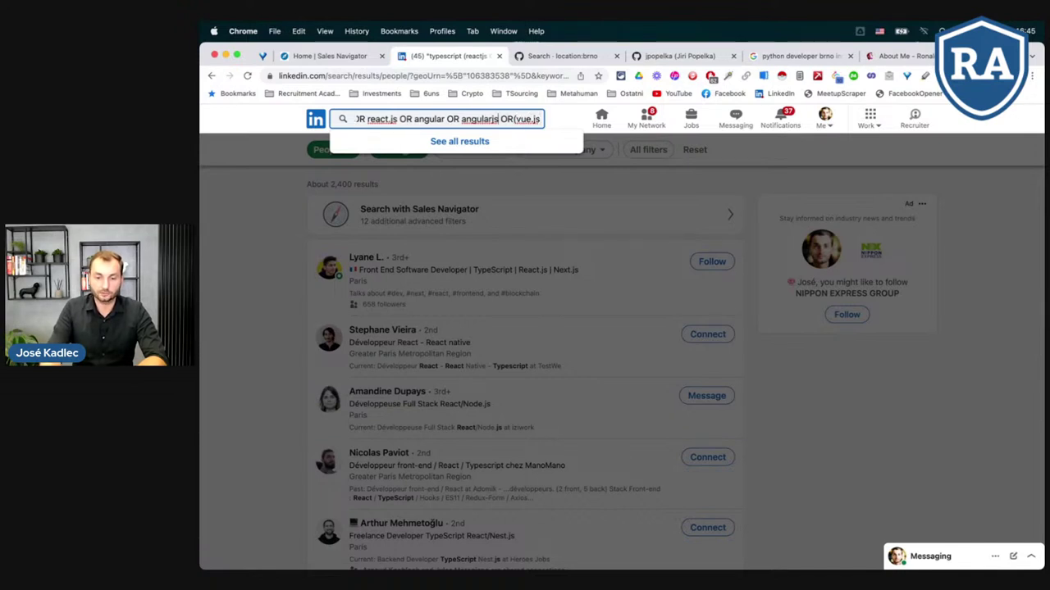
pyautogui.write(')')
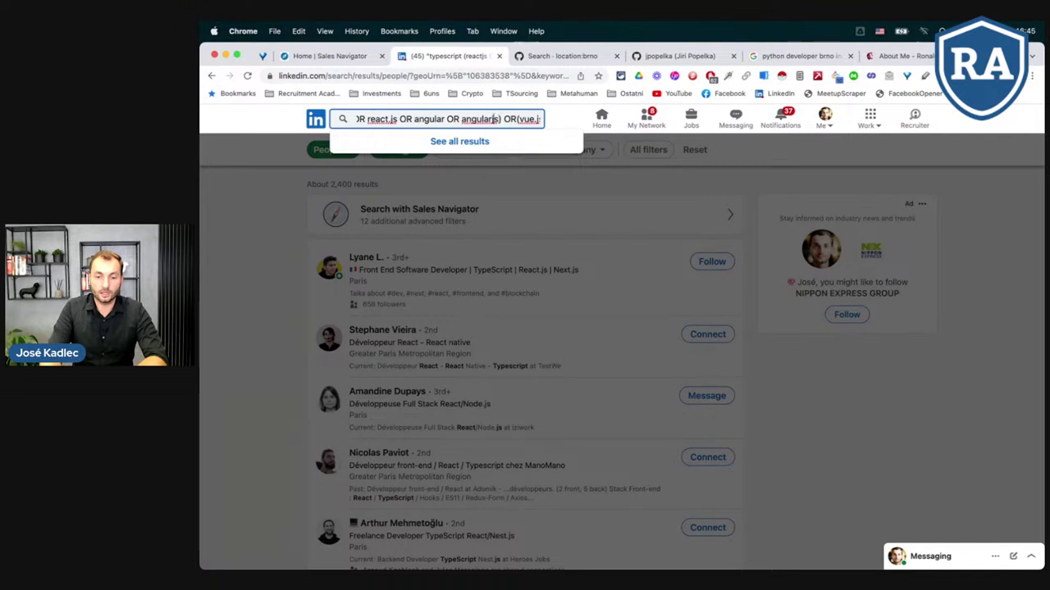
pyautogui.press('Left')
pyautogui.press('Left')
pyautogui.press('Left')
pyautogui.press('Left')
pyautogui.press('Left')
pyautogui.press('Left')
pyautogui.press('Left')
pyautogui.press('Left')
pyautogui.press('Left')
pyautogui.press('BackSpace')
pyautogui.write('(')
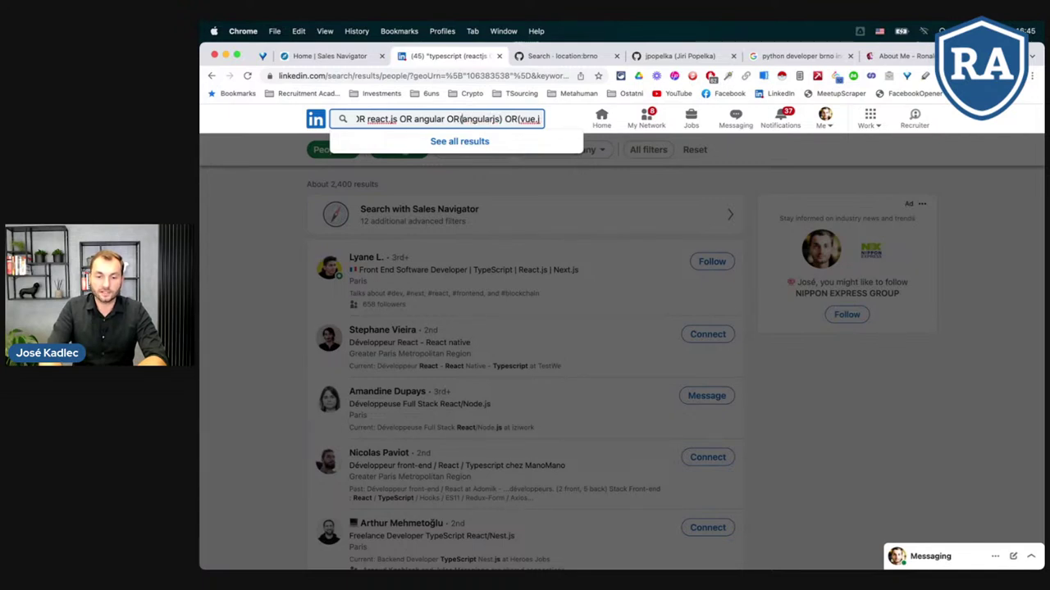
# Remove the parentheses around angularjs and vue.js, leaving the terms joined by plain OR operators
pyautogui.press('BackSpace')
pyautogui.write('angular OR')
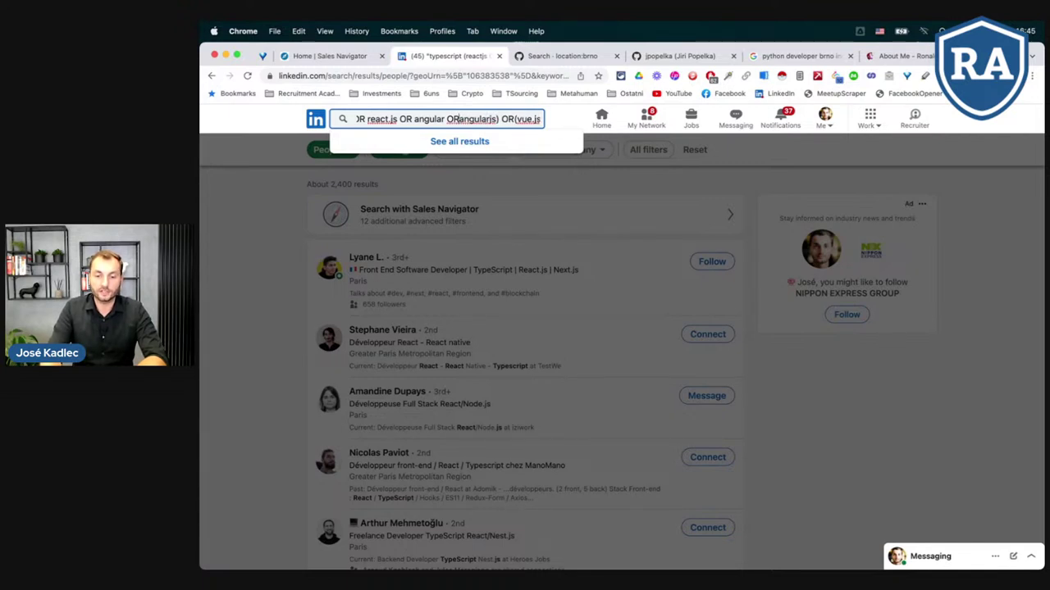
pyautogui.press('Right')
pyautogui.press('Right')
pyautogui.press('Right')
pyautogui.press('Right')
pyautogui.press('Right')
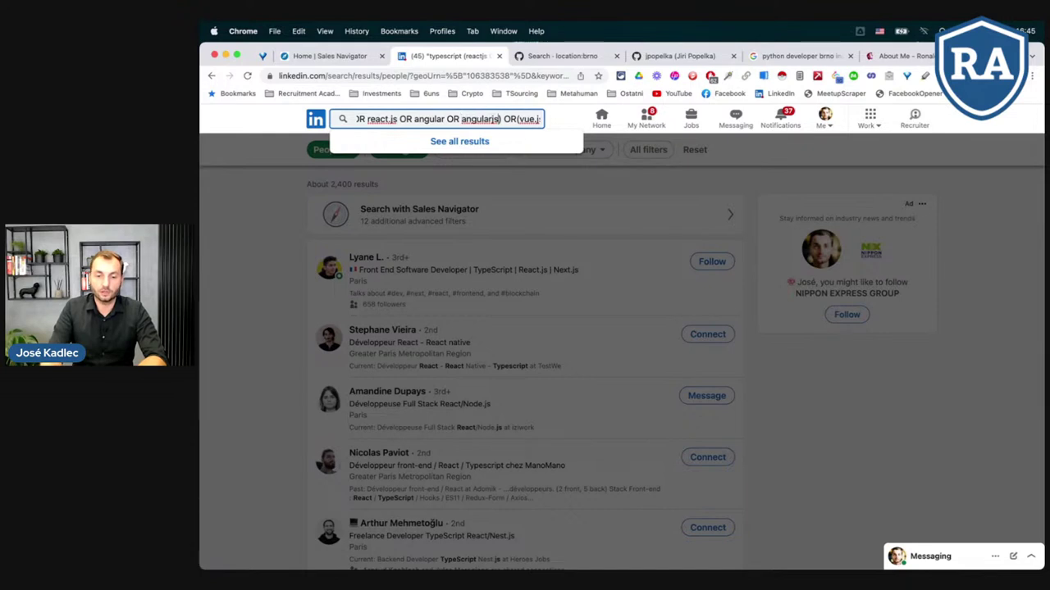
pyautogui.press('BackSpace')
pyautogui.press('Right')
pyautogui.press('Right')
pyautogui.press('Right')
pyautogui.press('Right')
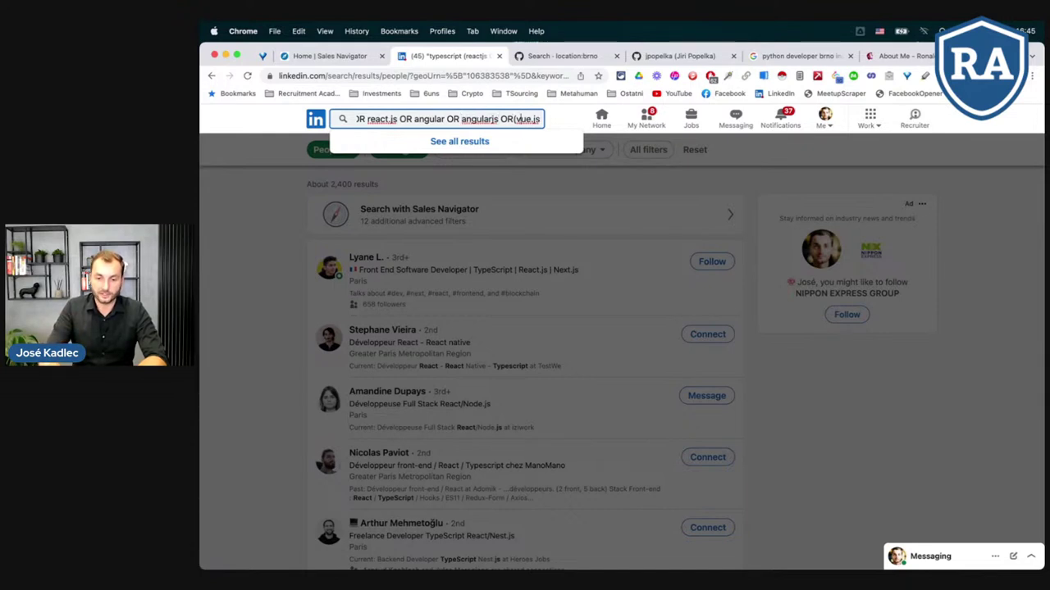
pyautogui.press('BackSpace')
pyautogui.press('Right')
pyautogui.press('Right')
pyautogui.press('Right')
pyautogui.press('Right')
pyautogui.press('Right')
pyautogui.press('Right')
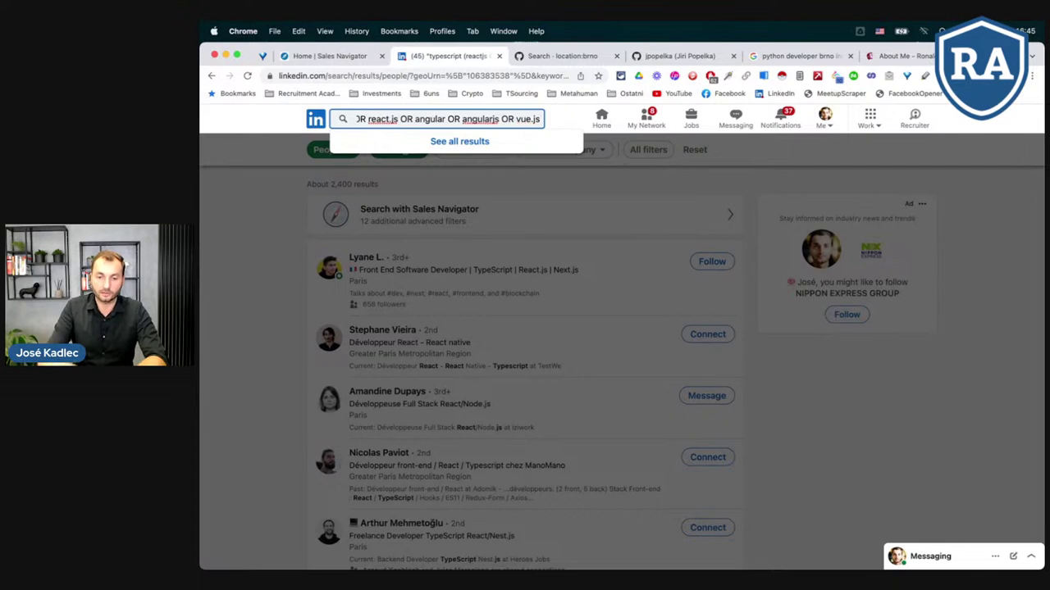
# Check the Javascript Developer role slide, then add "js OR" before "javascript" in the keywords and review the query end to end
pyautogui.press('super+Left')
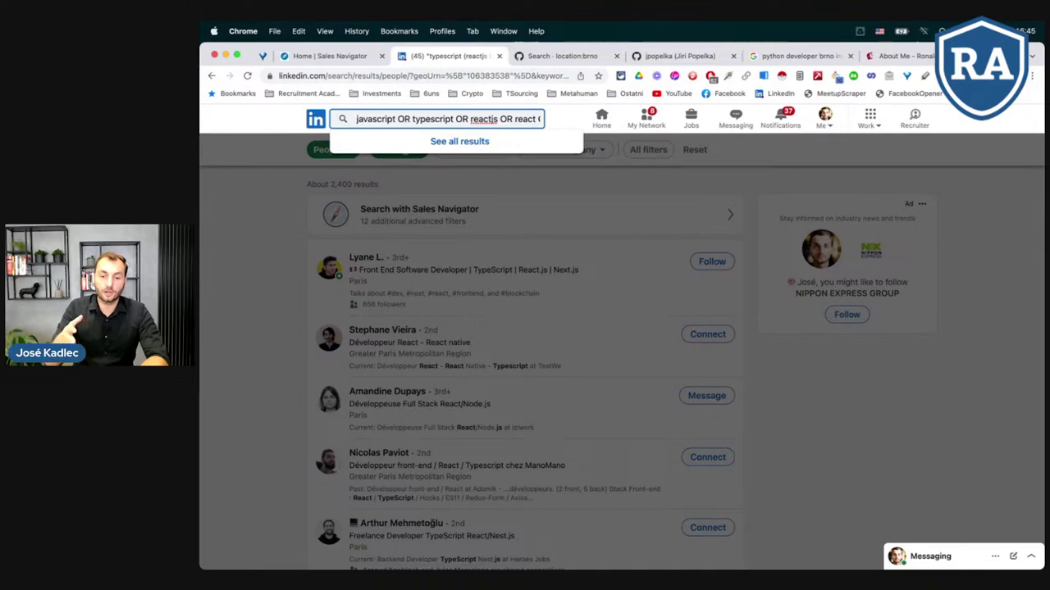
pyautogui.hotkey('ctrl', 'Right')
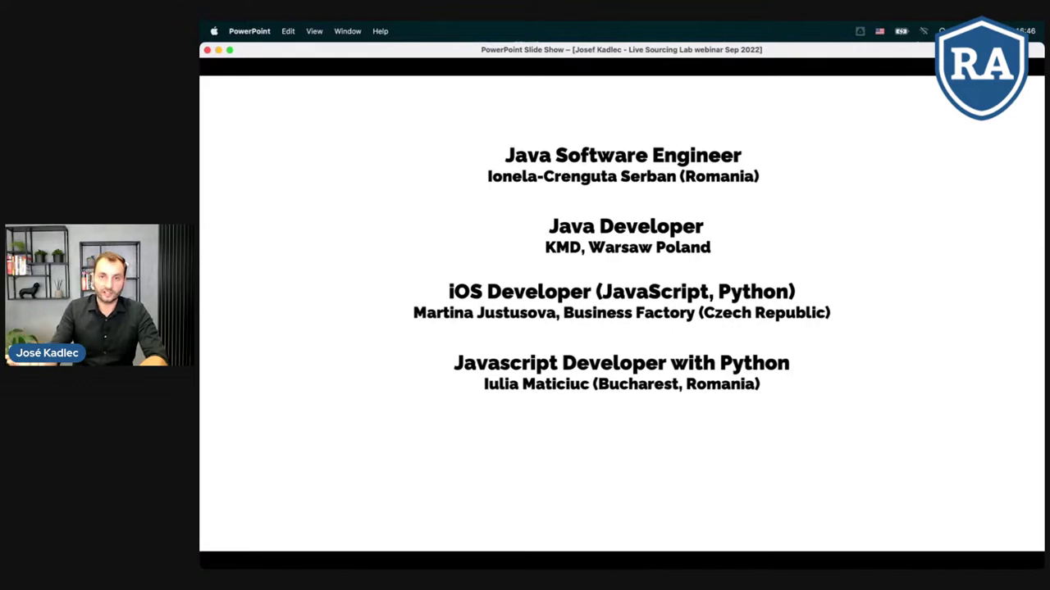
pyautogui.hotkey('ctrl', 'Left')
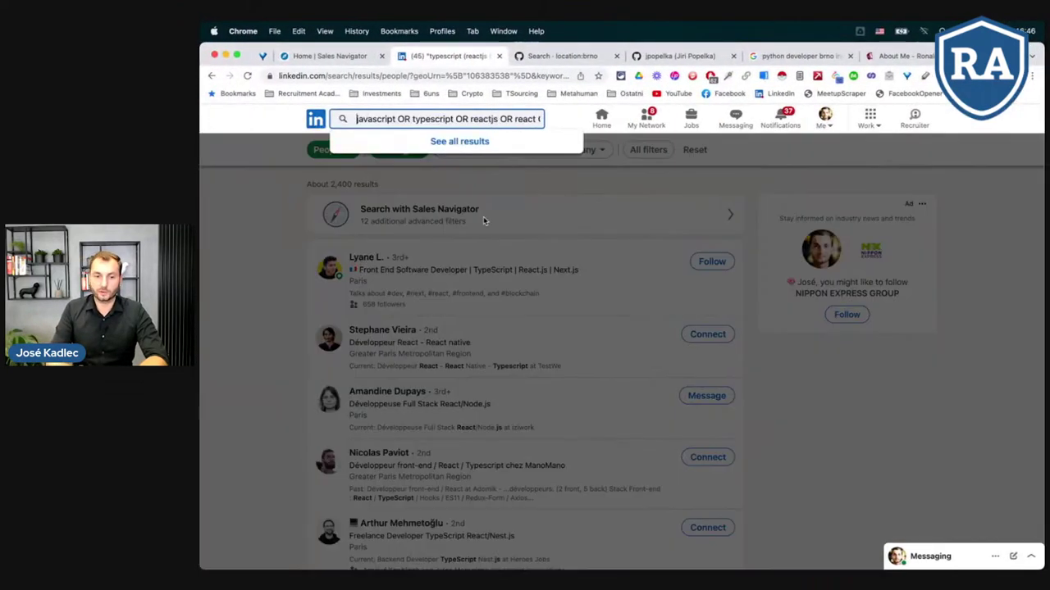
pyautogui.write('js OR')
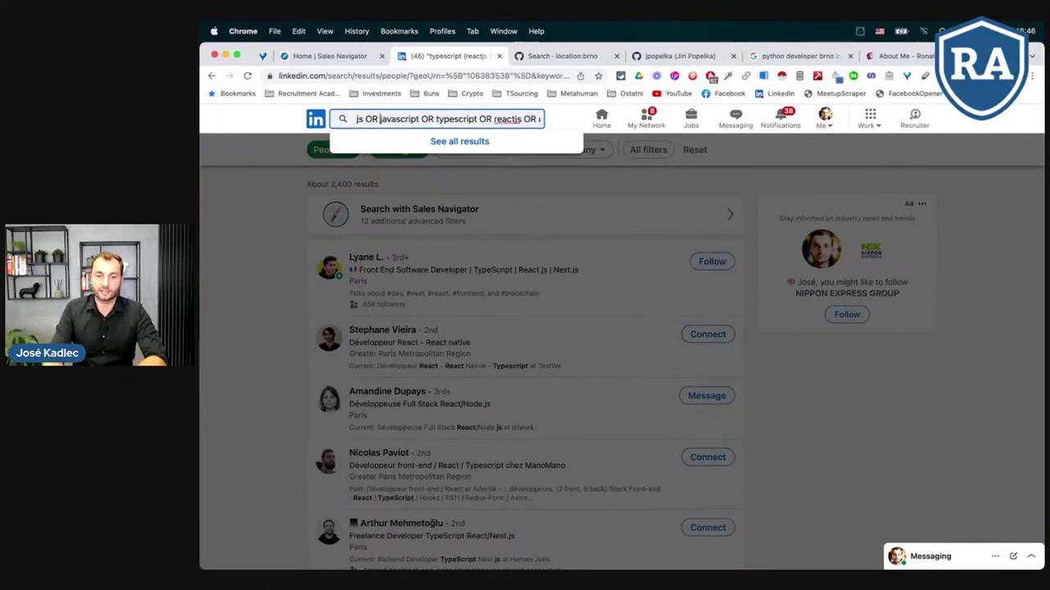
pyautogui.press('super+Right')
pyautogui.press('super+Left')
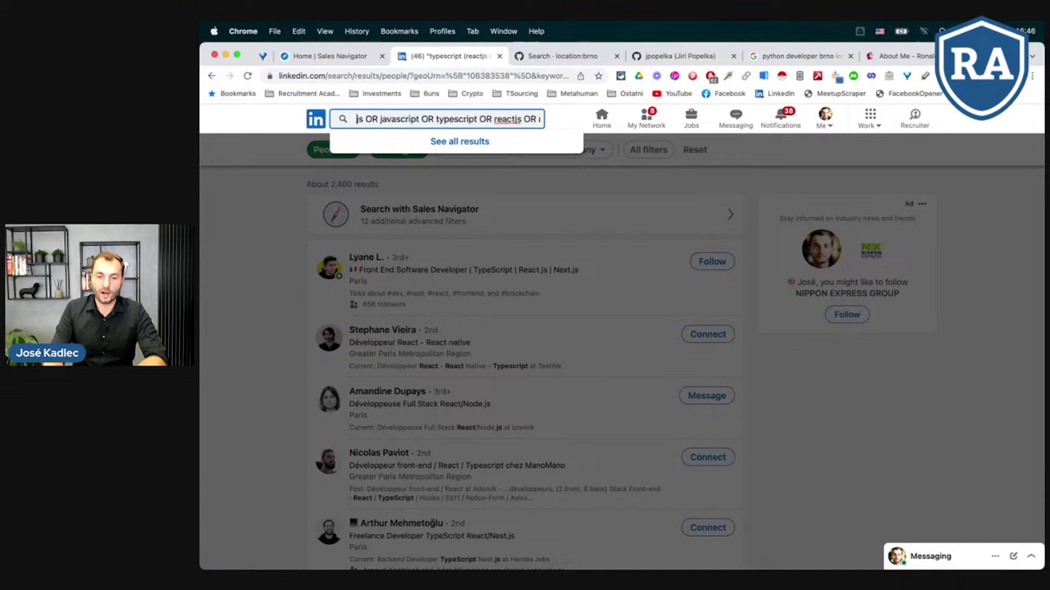
pyautogui.press('super+Right')
pyautogui.press('super+Left')
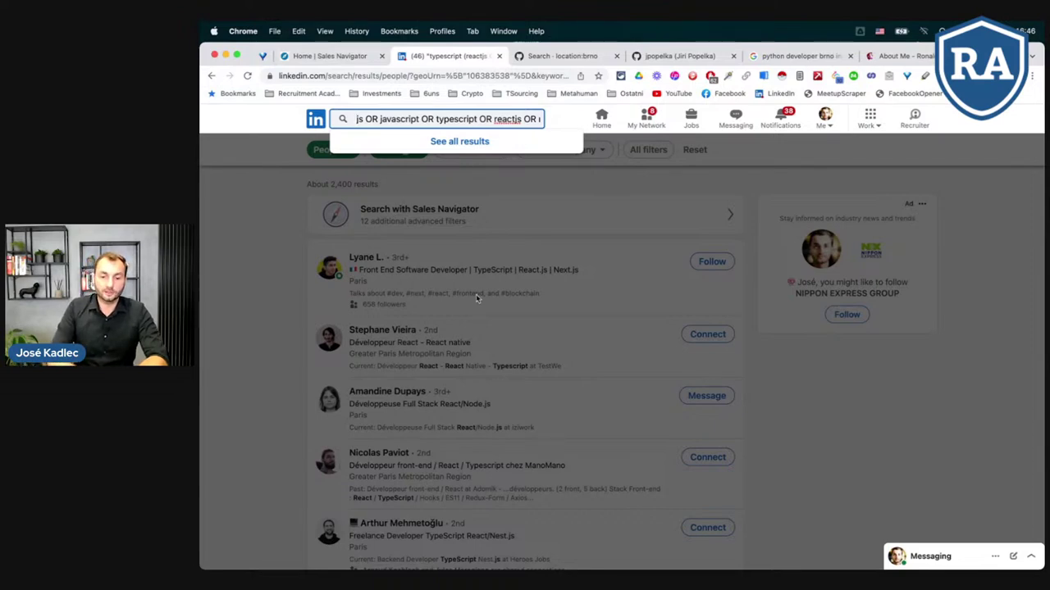
# Advance the slide show to the PHP Developer role and read its requirements
pyautogui.hotkey('ctrl', 'Right')
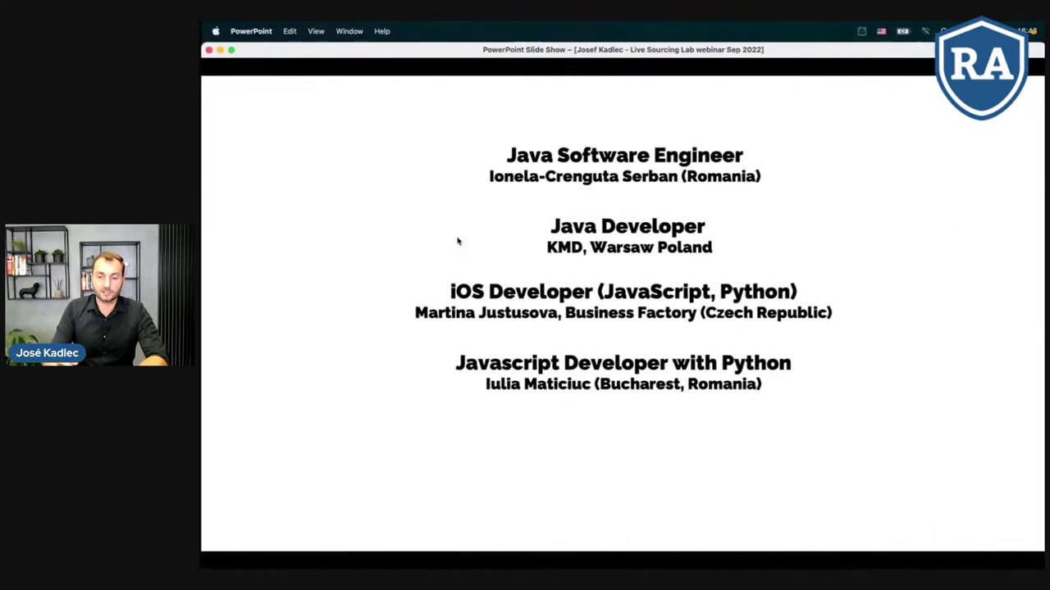
pyautogui.press('Right')
pyautogui.press('Right')
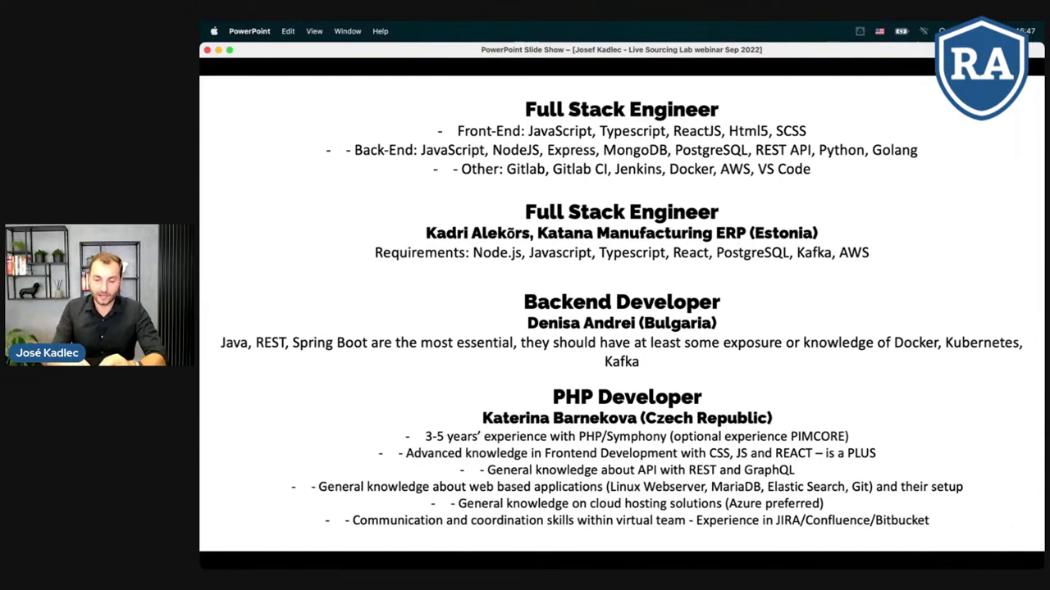
# Return to LinkedIn, replace the keywords with "php symphony", check the spelling against the role slide and run the search
pyautogui.hotkey('ctrl', 'Left')
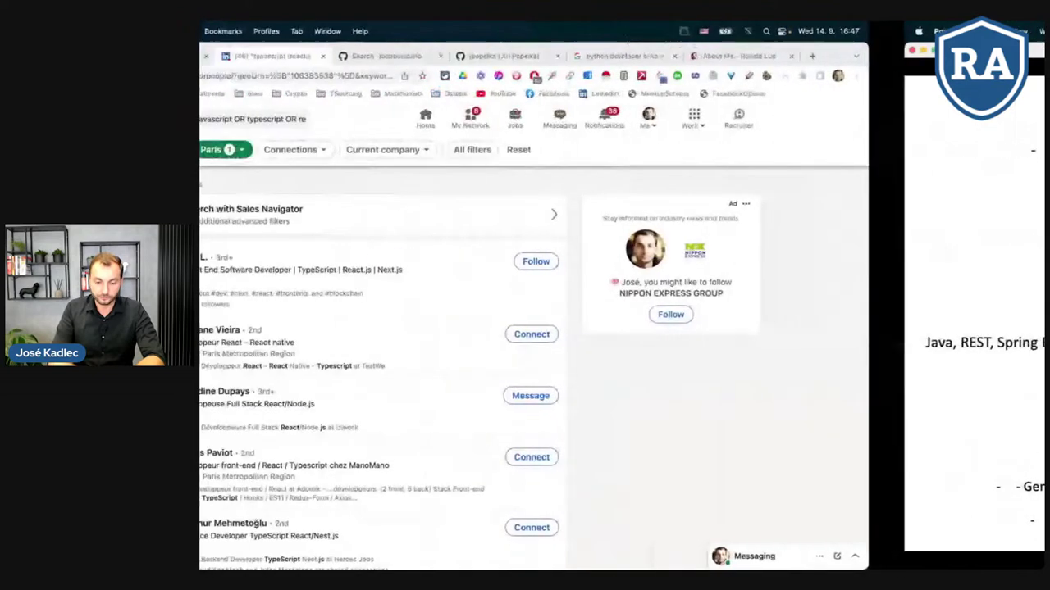
pyautogui.click(430, 119)
pyautogui.press('super+a')
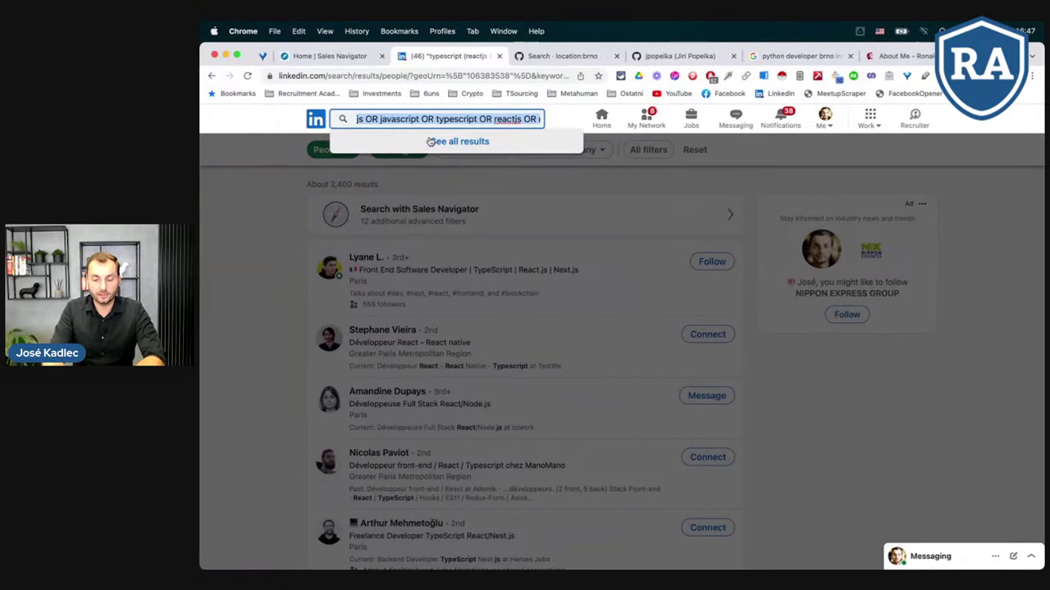
pyautogui.write('php symph')
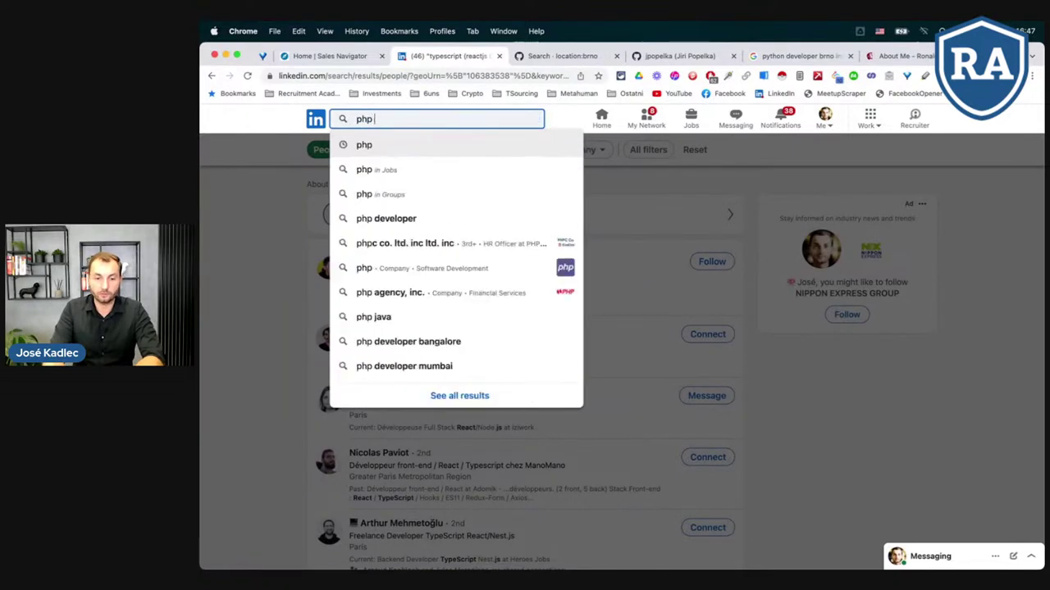
pyautogui.write('ony')
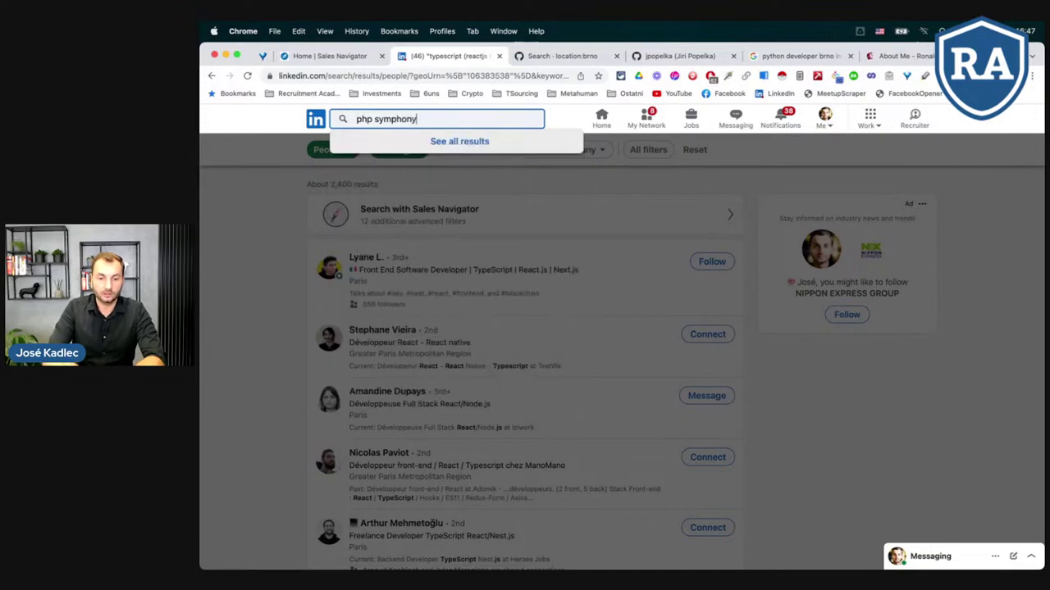
pyautogui.hotkey('ctrl', 'Right')
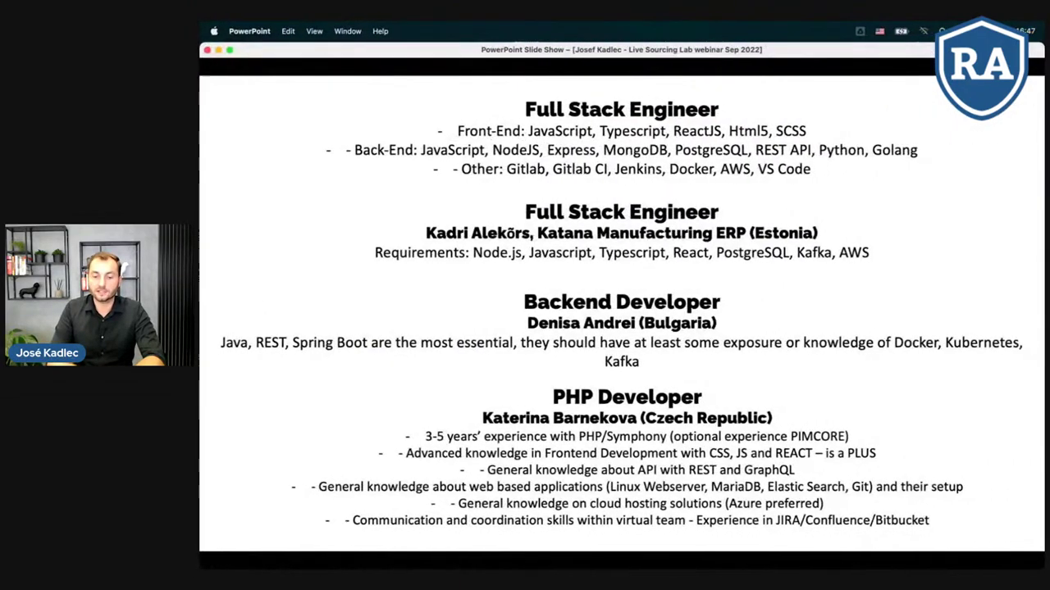
pyautogui.hotkey('ctrl', 'Left')
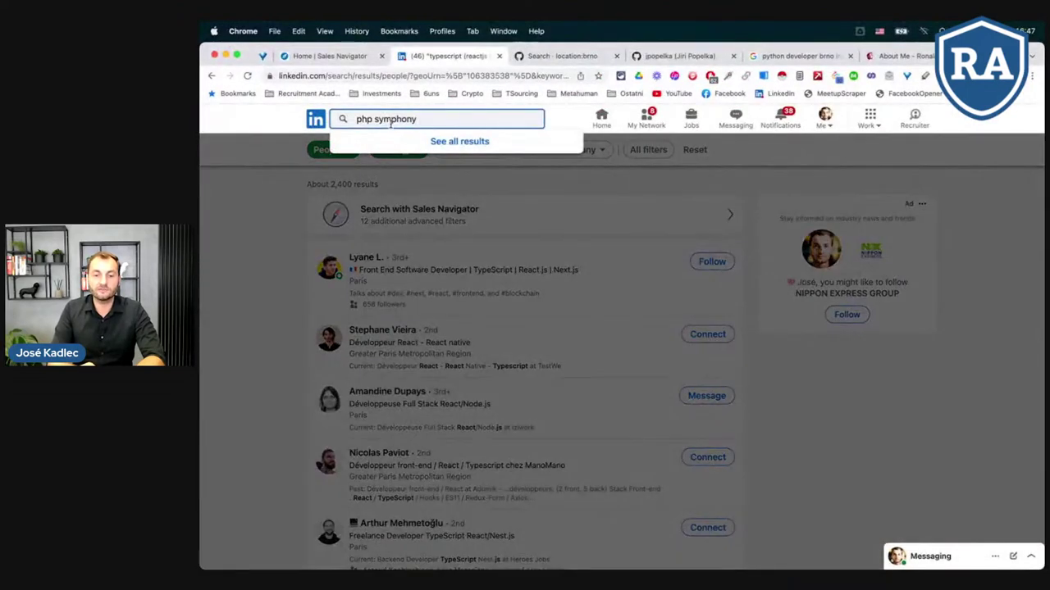
pyautogui.press('Return')
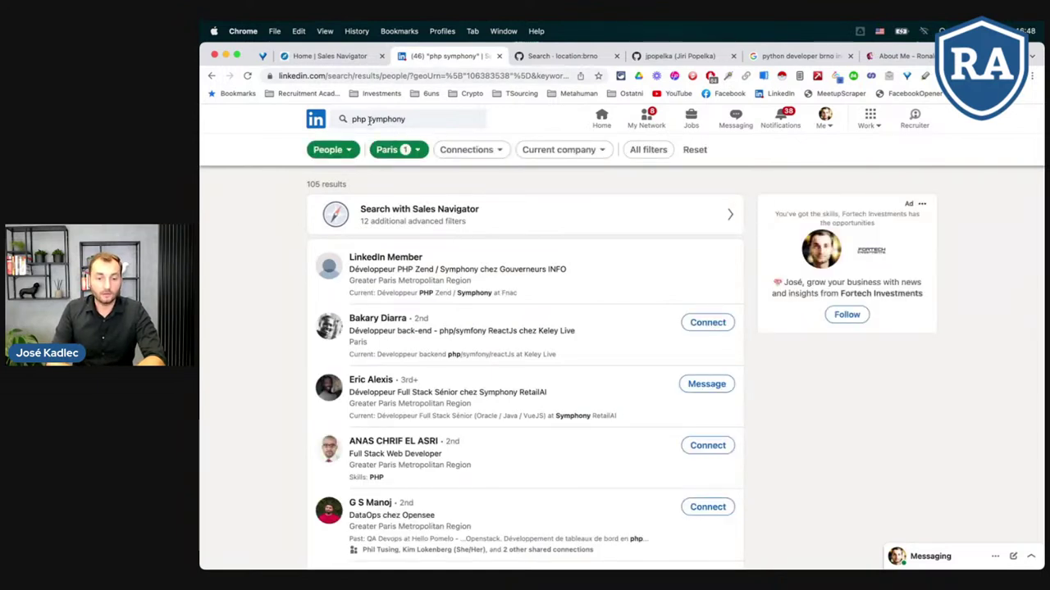
# Check the framework spelling on the PHP Developer slide, then change the LinkedIn keywords to "php (symphony OR symfony)" and run the search
pyautogui.click(369, 120)
pyautogui.press('super+Tab')
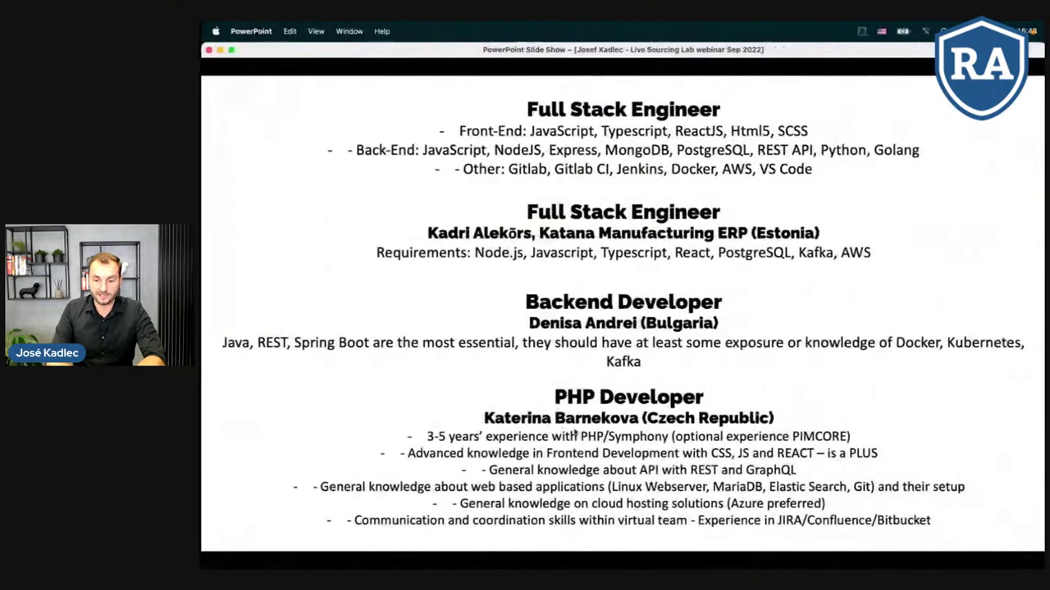
pyautogui.press('super+Tab')
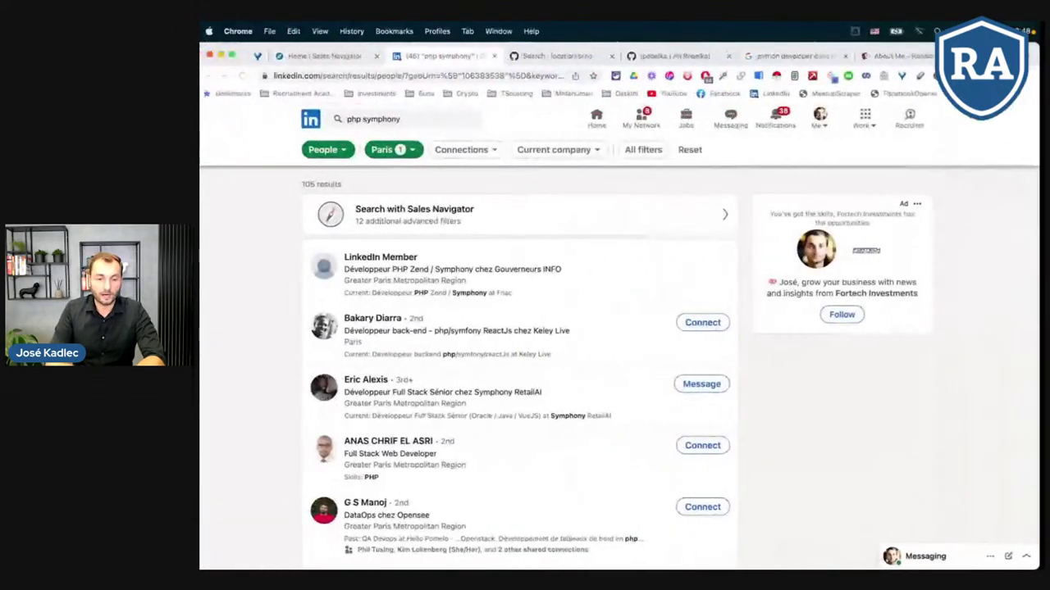
pyautogui.hotkey('alt', 'Left')
pyautogui.write('(')
pyautogui.press('super+Right')
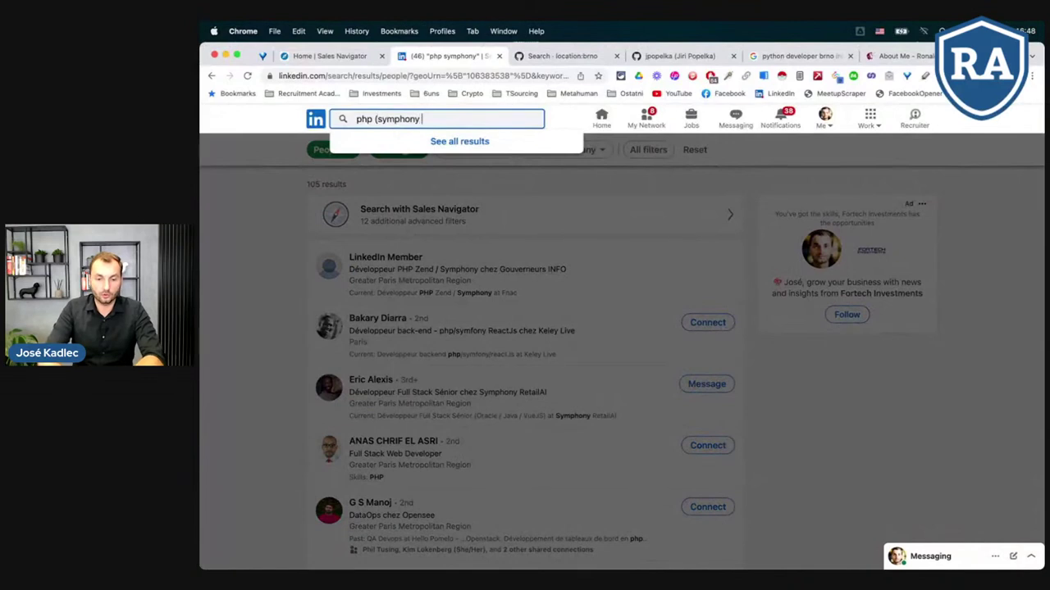
pyautogui.write('OR sym')
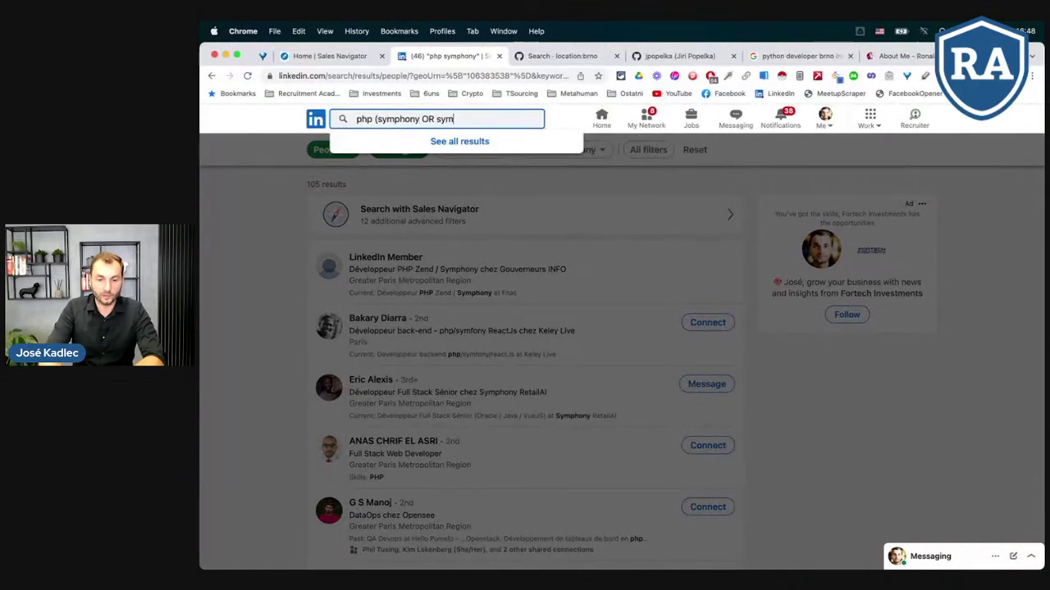
pyautogui.write('fony)')
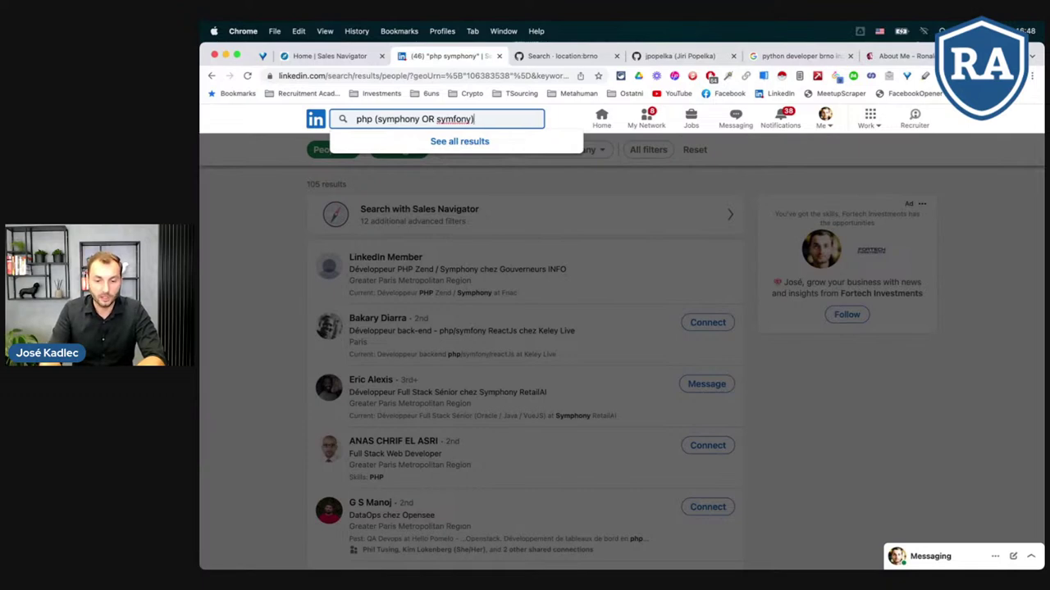
pyautogui.press('Return')
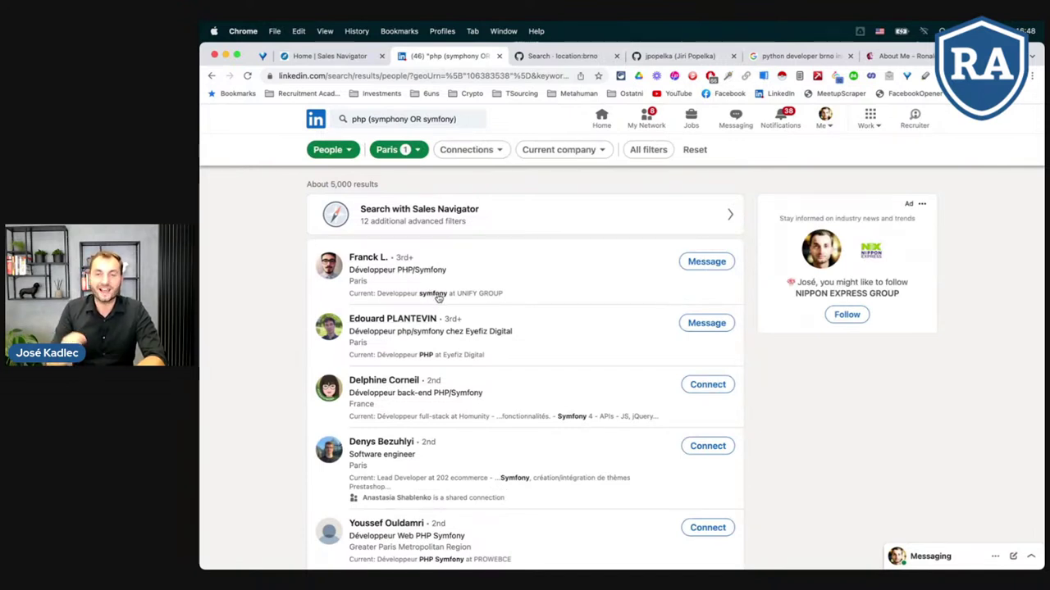
# Remove "php" from the keywords, search for "(symphony OR symfony)" alone and look through the listed profiles
pyautogui.click(369, 119)
pyautogui.press('BackSpace')
pyautogui.press('BackSpace')
pyautogui.press('BackSpace')
pyautogui.press('BackSpace')
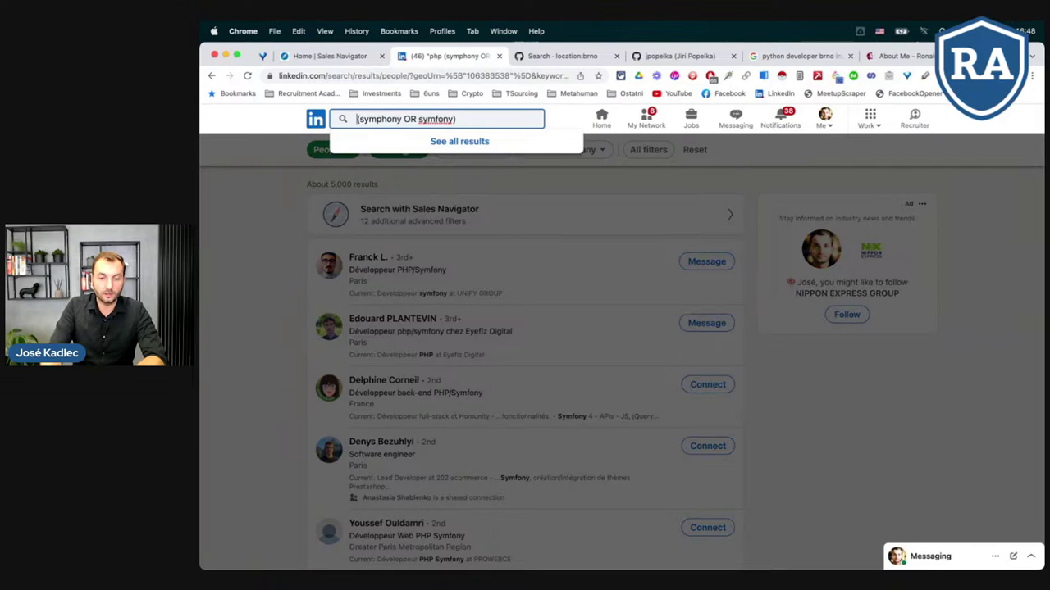
pyautogui.press('Return')
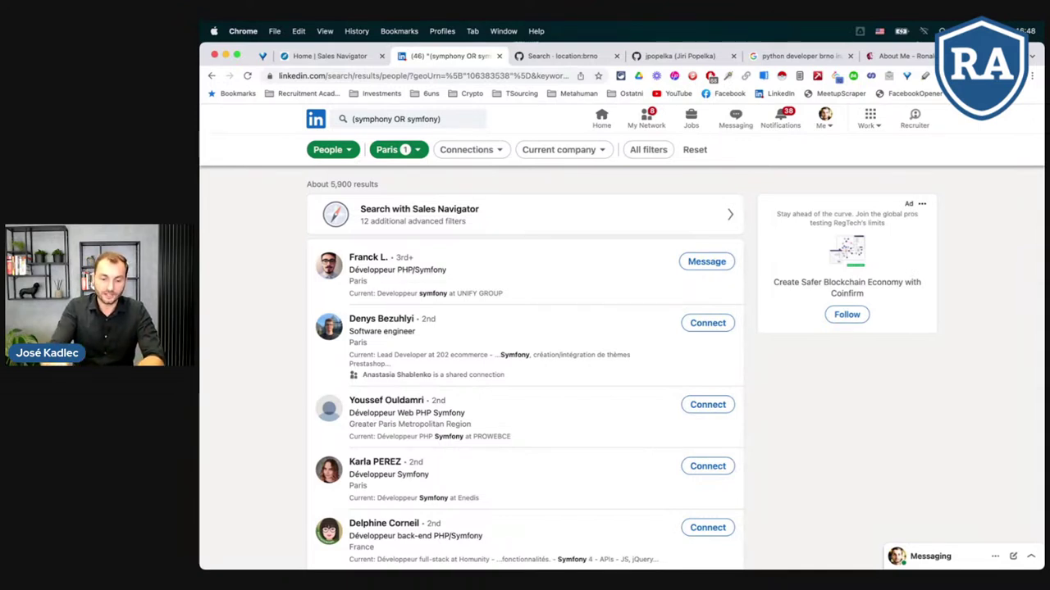
pyautogui.scroll(-5, 456, 383)
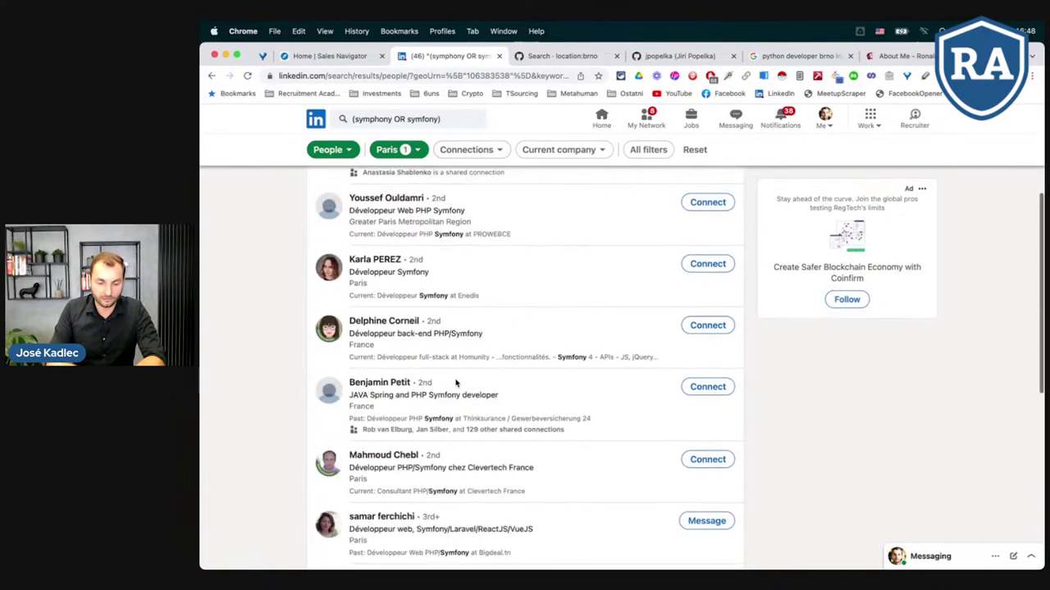
pyautogui.scroll(-1, 456, 383)
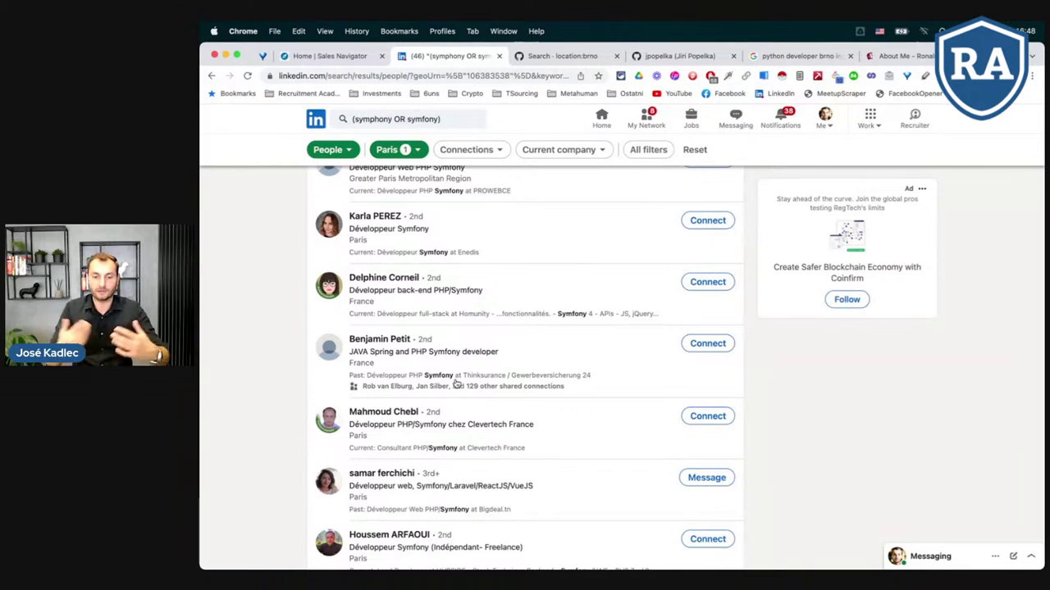
pyautogui.scroll(6, 515, 332)
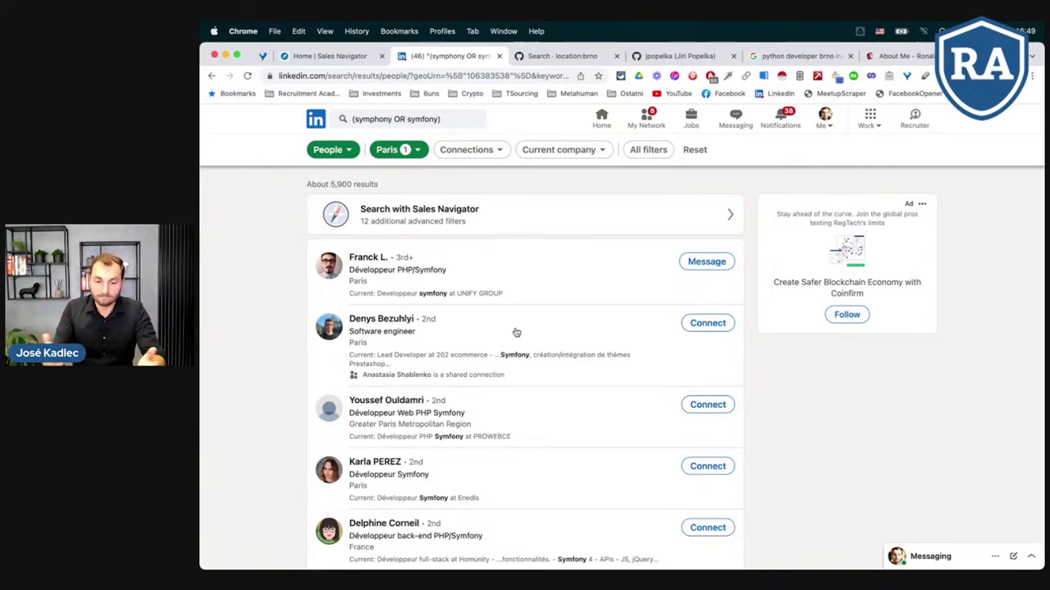
# Switch to the slide show, advance past the Angular & Go roles to Senior Application Security Engineer and read its requirements
pyautogui.hotkey('ctrl', 'Right')
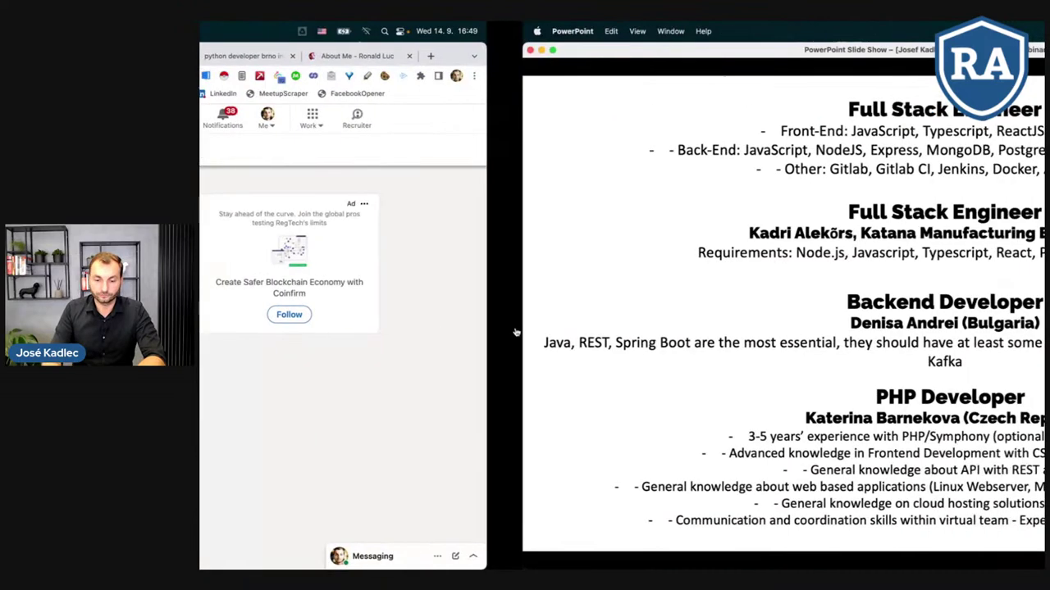
pyautogui.press('Right')
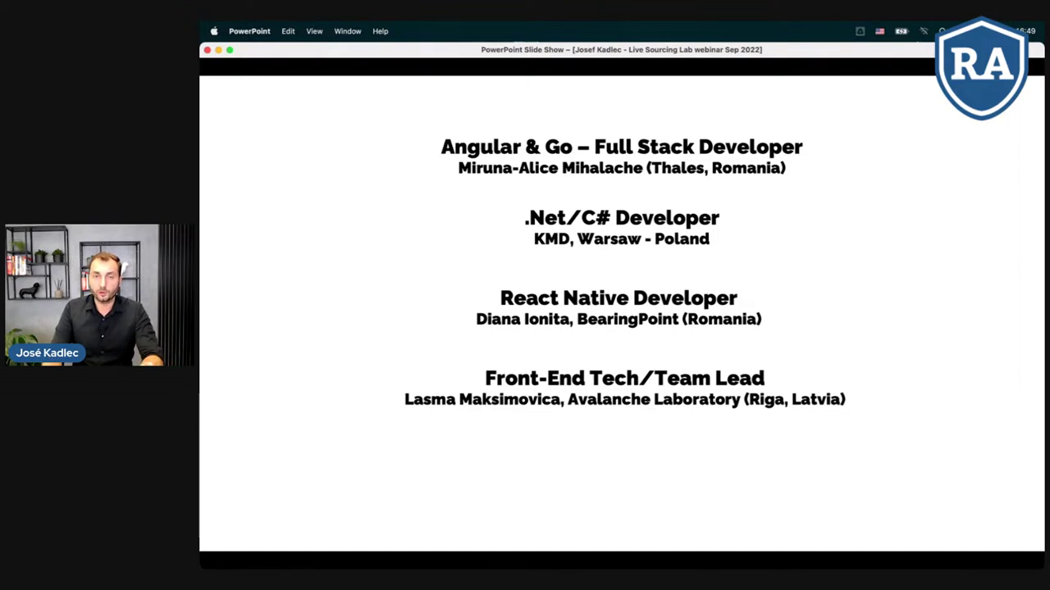
pyautogui.hotkey('ctrl', 'Left')
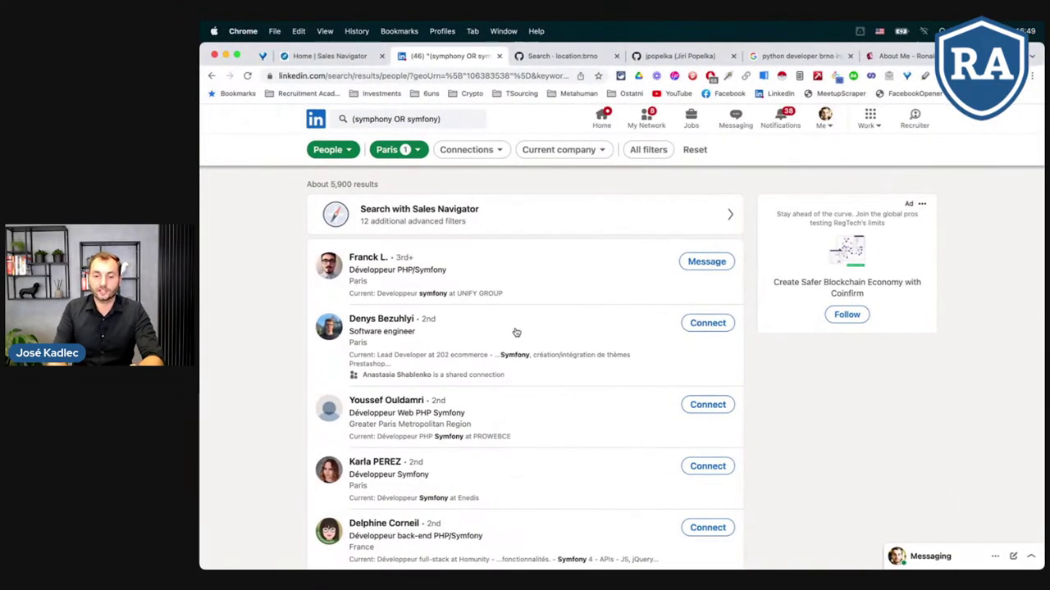
pyautogui.hotkey('ctrl', 'Right')
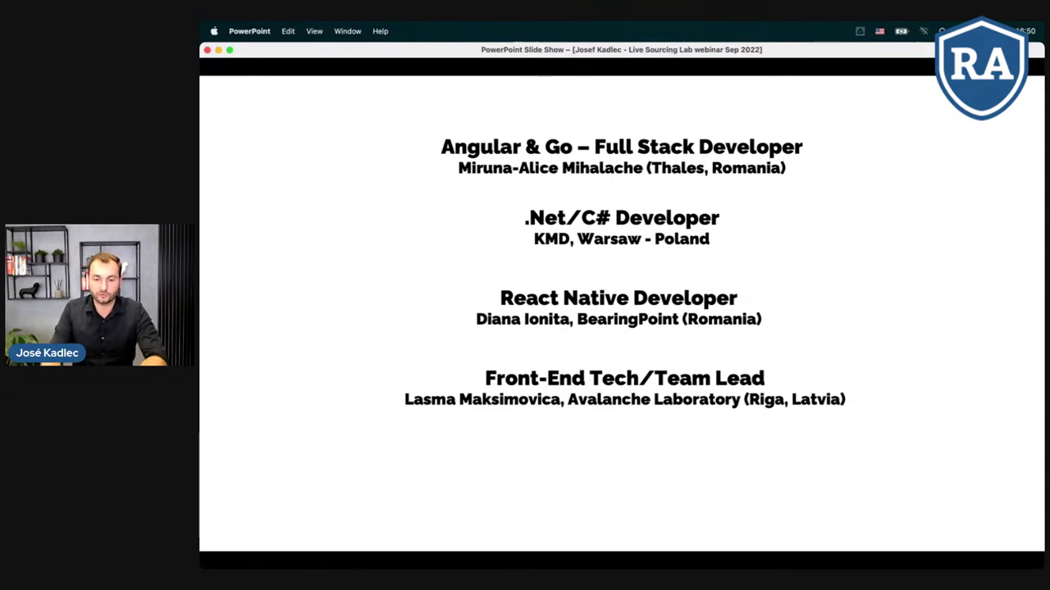
pyautogui.press('Right')
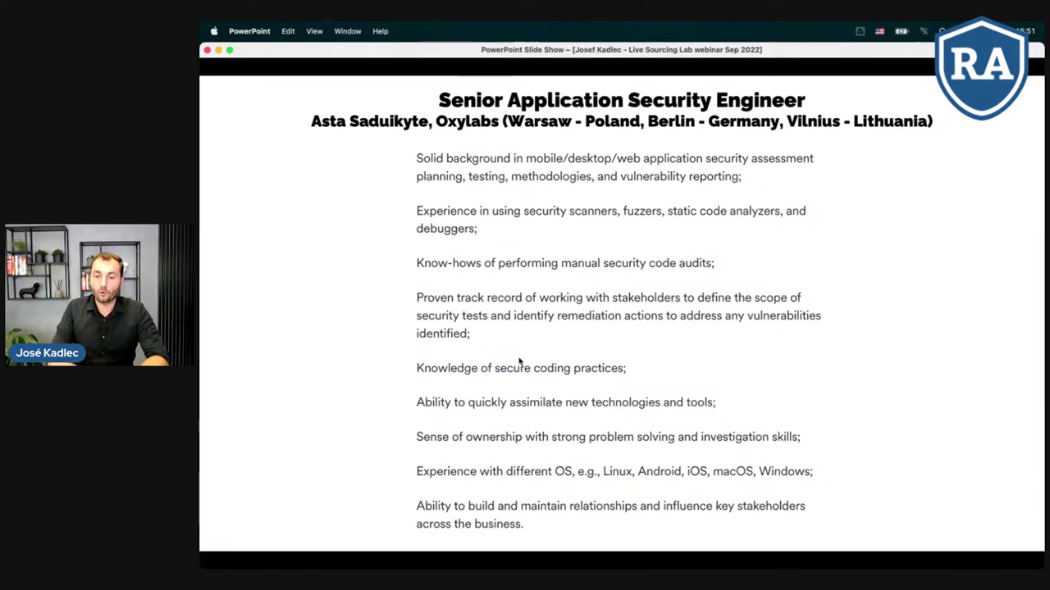
# Switch to LinkedIn Recruiter in Firefox and remove the previous location, company, keyword and job title filters from the advanced search
pyautogui.hotkey('ctrl', 'Left')
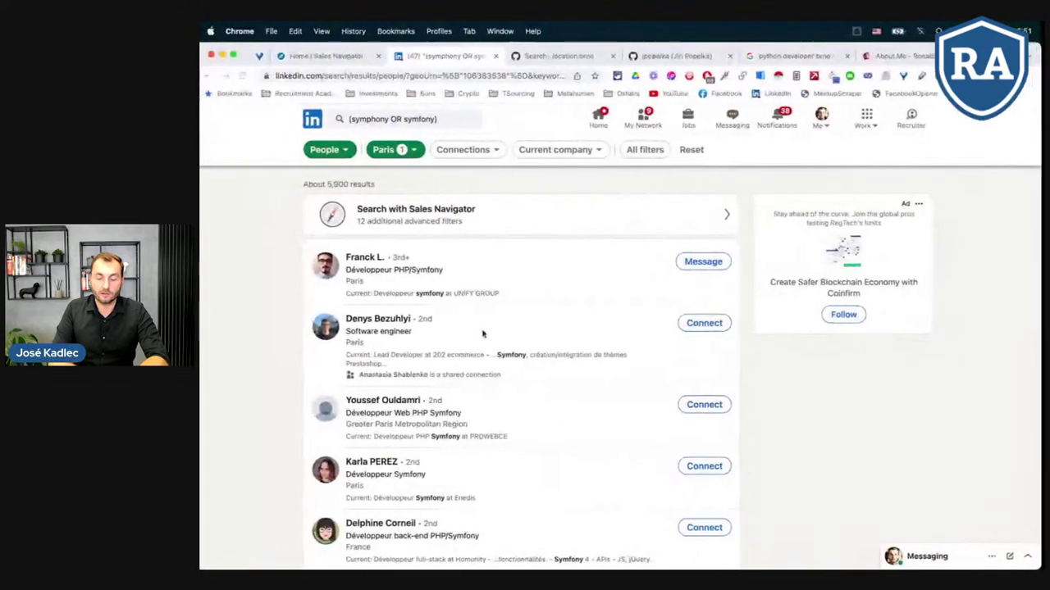
pyautogui.hotkey('ctrl', 'Left')
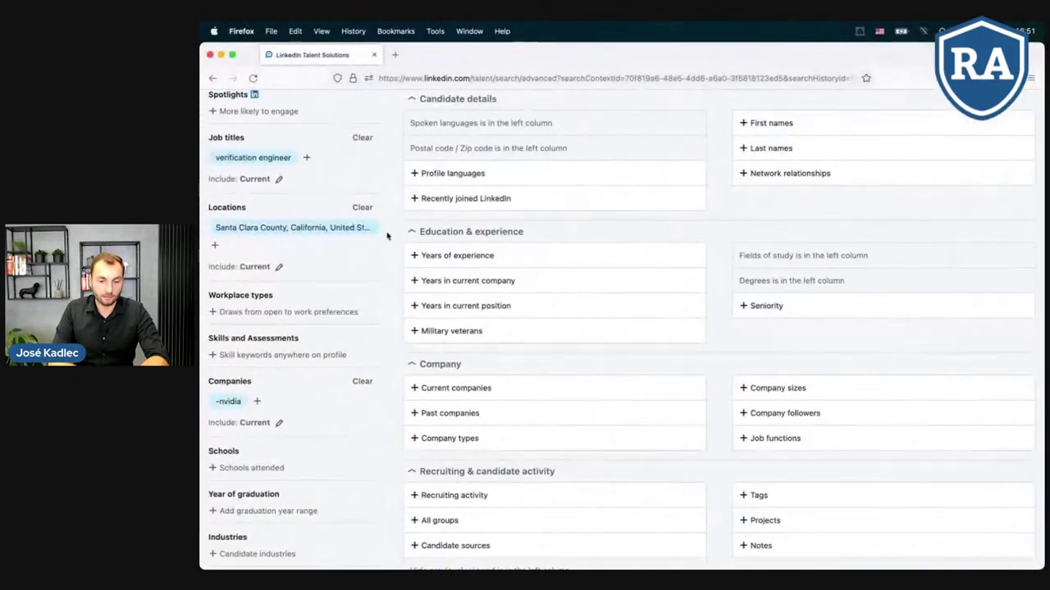
pyautogui.click(373, 229)
pyautogui.click(256, 358)
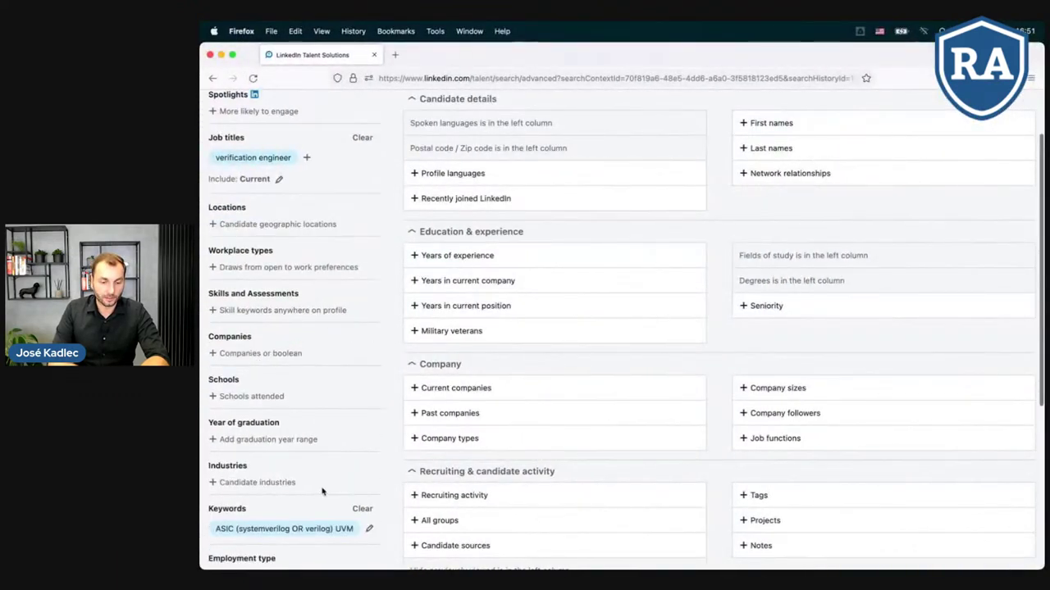
pyautogui.scroll(-3, 341, 525)
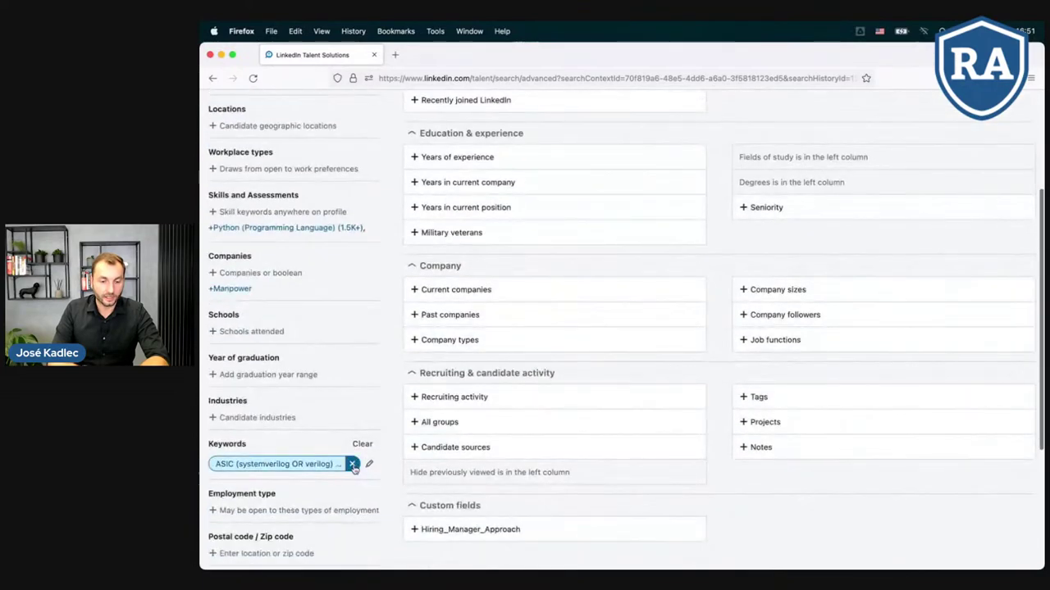
pyautogui.click(353, 465)
pyautogui.scroll(3, 327, 341)
pyautogui.click(293, 232)
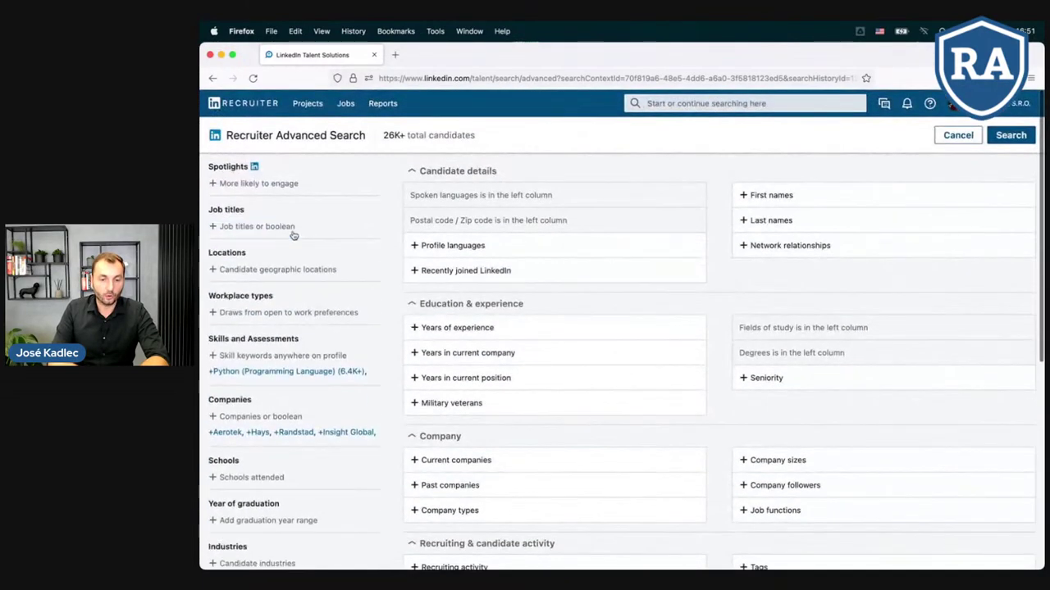
# Add "security engineer" as a job title filter in Recruiter Advanced Search
pyautogui.click(243, 230)
pyautogui.write('secriu')
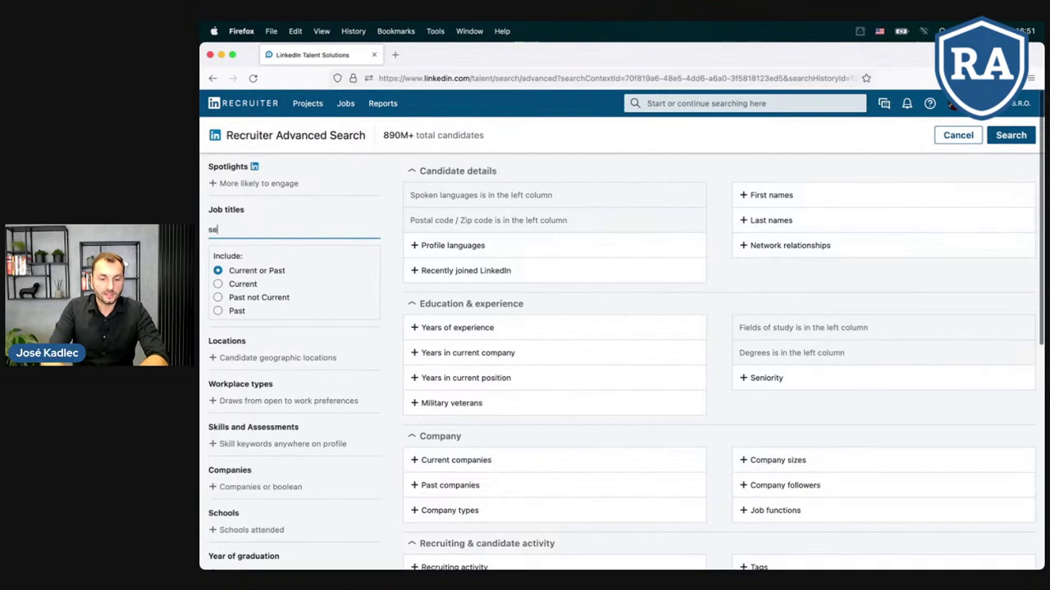
pyautogui.press('BackSpace')
pyautogui.press('BackSpace')
pyautogui.press('BackSpace')
pyautogui.write('urity')
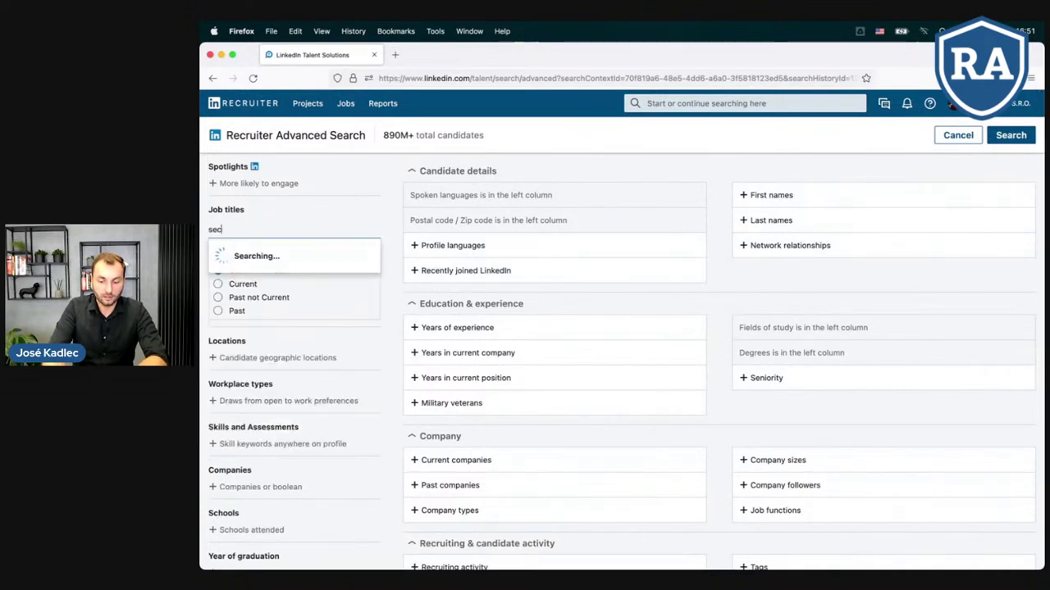
pyautogui.write(' engine')
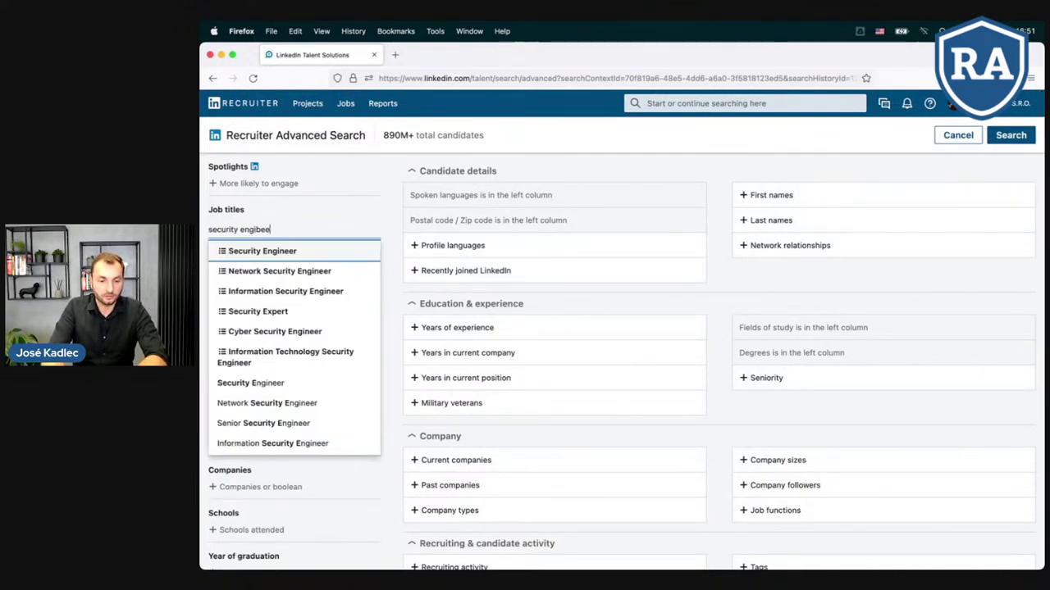
pyautogui.press('BackSpace')
pyautogui.press('BackSpace')
pyautogui.press('BackSpace')
pyautogui.press('BackSpace')
pyautogui.write('gineer')
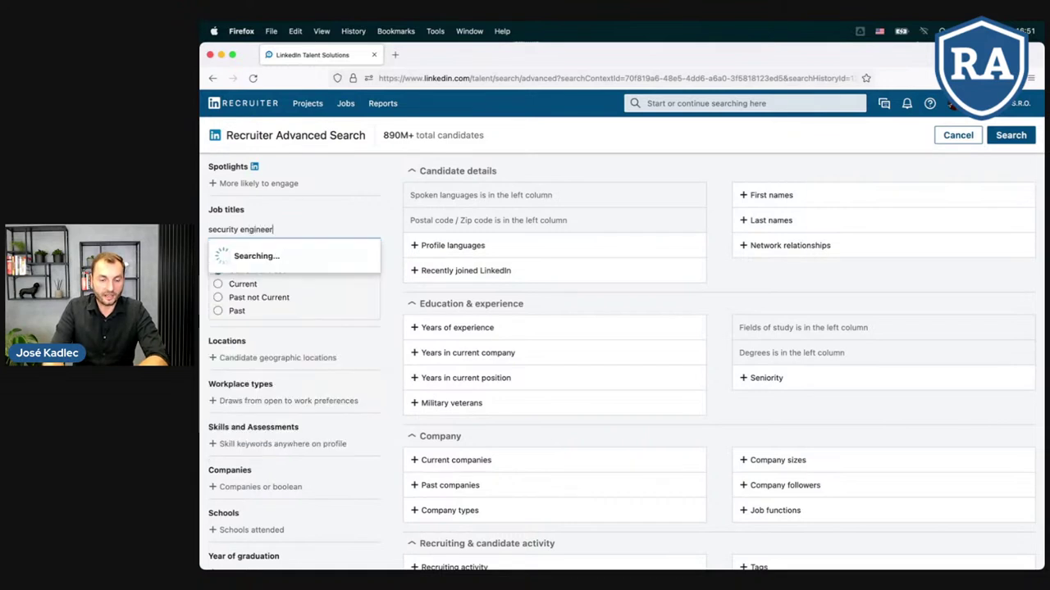
pyautogui.press('Return')
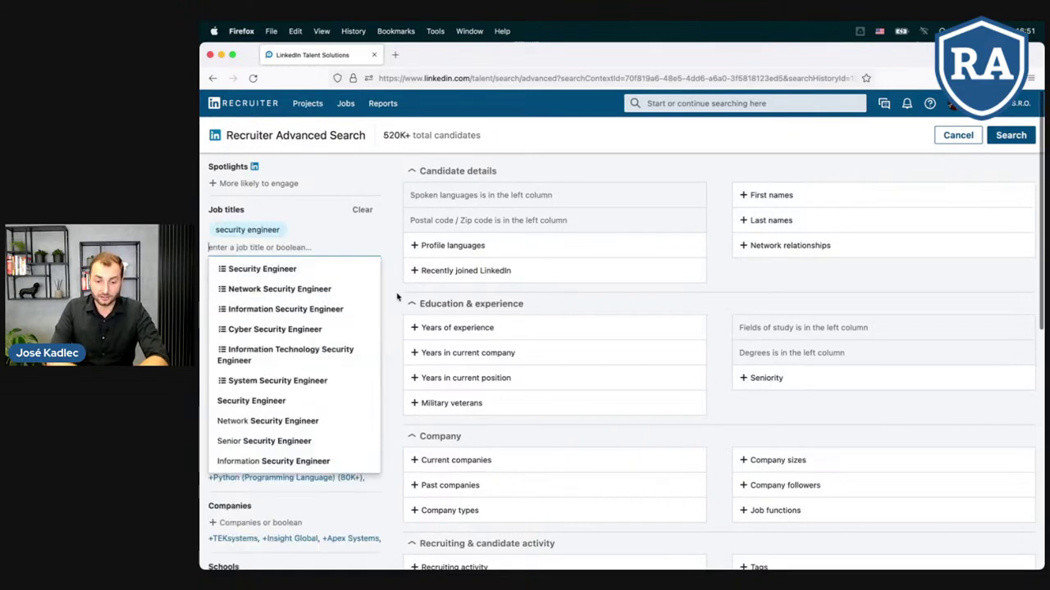
pyautogui.click(393, 292)
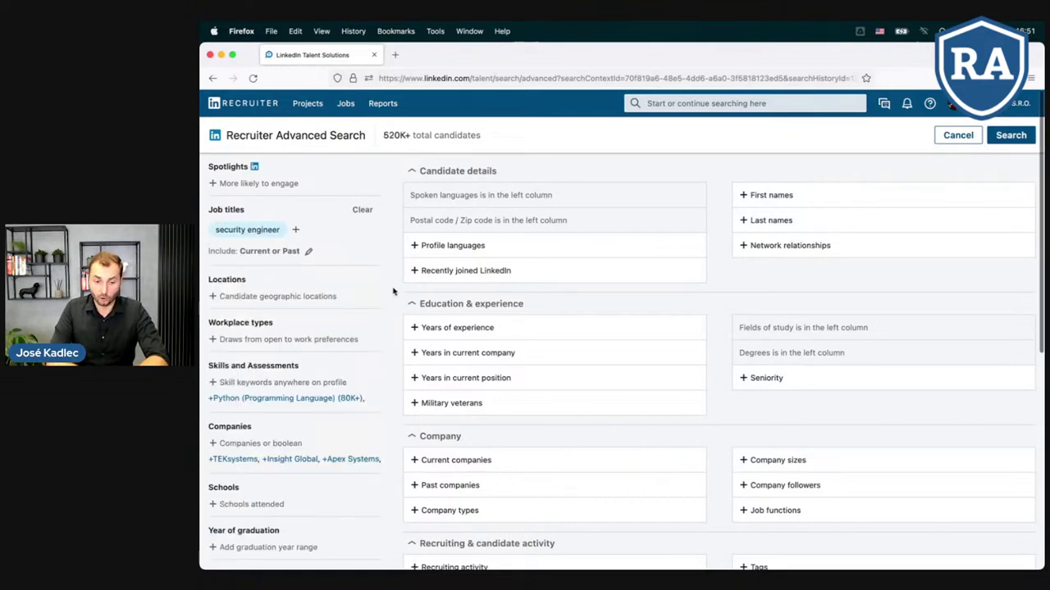
# Limit the security engineer job title filter to Current positions
pyautogui.click(309, 251)
pyautogui.click(218, 302)
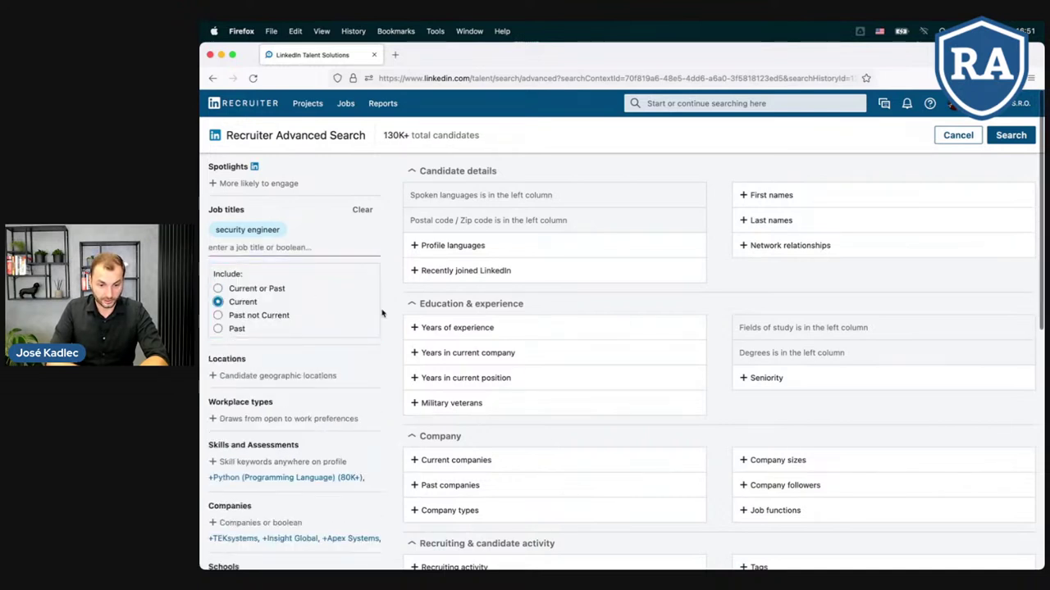
pyautogui.click(393, 315)
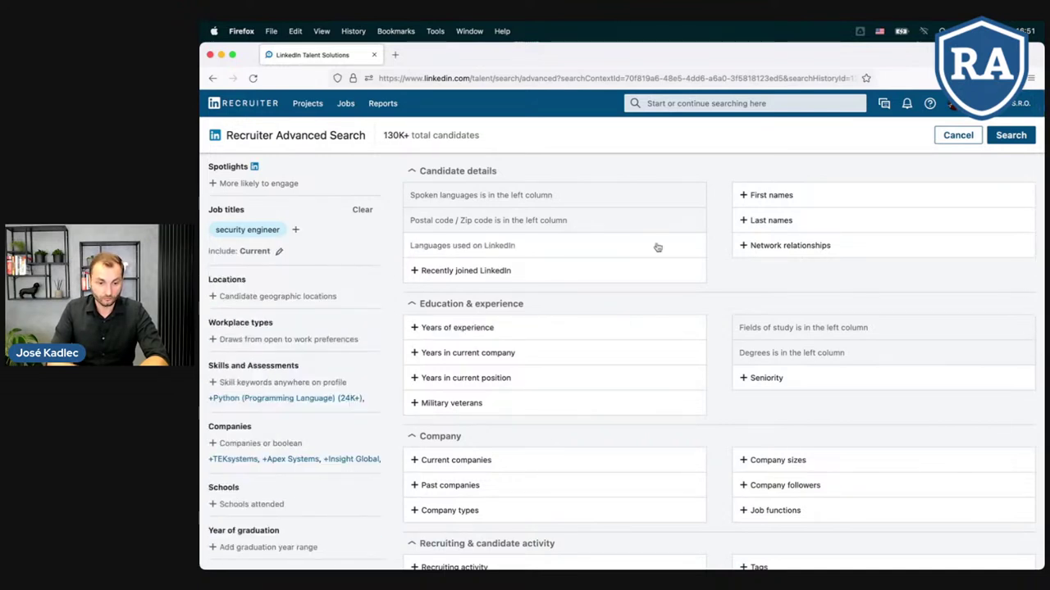
# Add Warsaw Metropolitan Area as the candidate location and run the Recruiter search
pyautogui.click(240, 297)
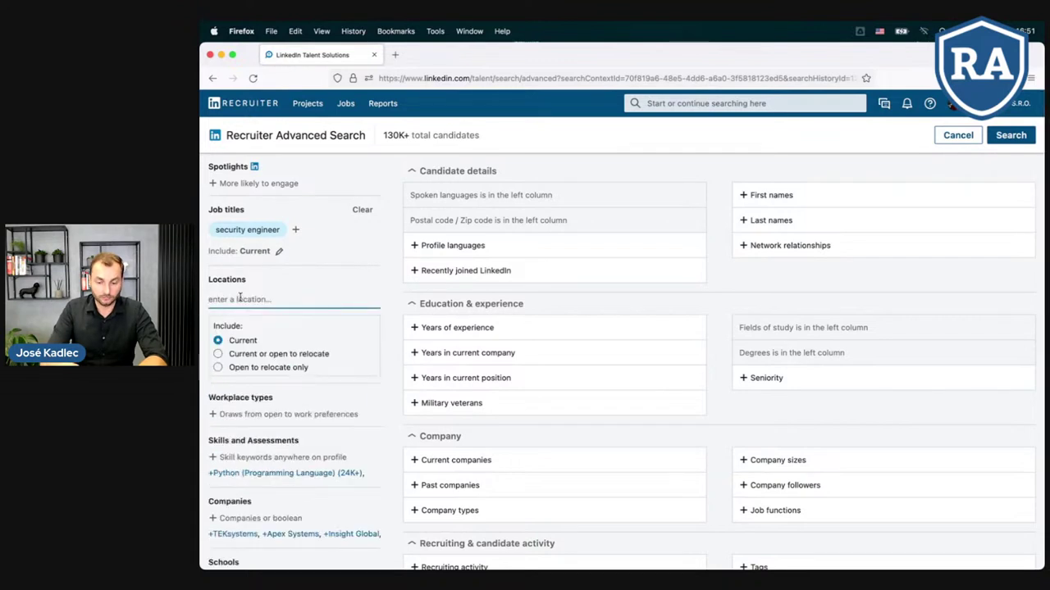
pyautogui.write('warsas')
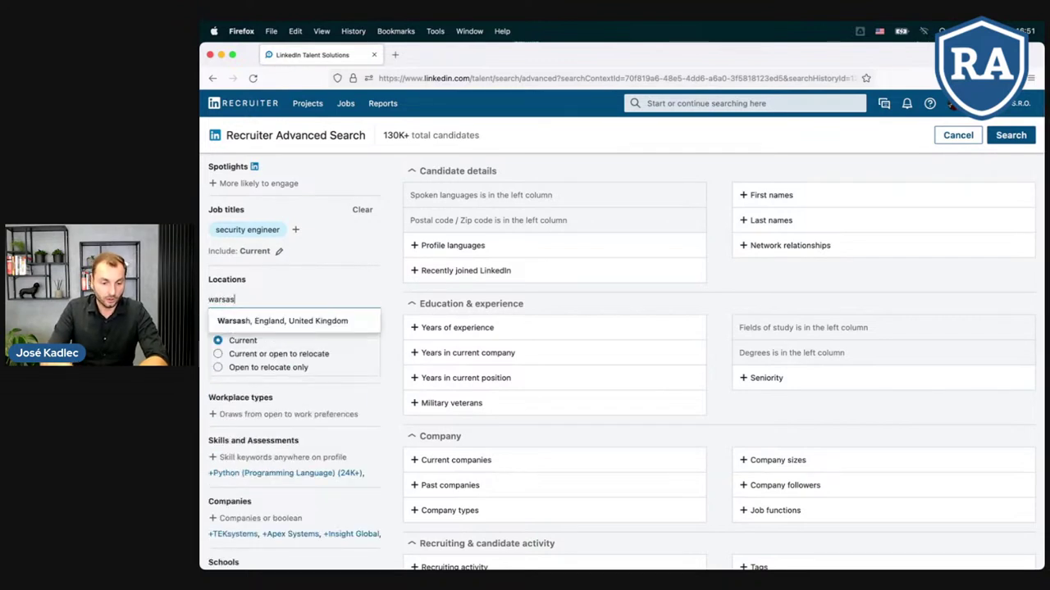
pyautogui.press('BackSpace')
pyautogui.write('w')
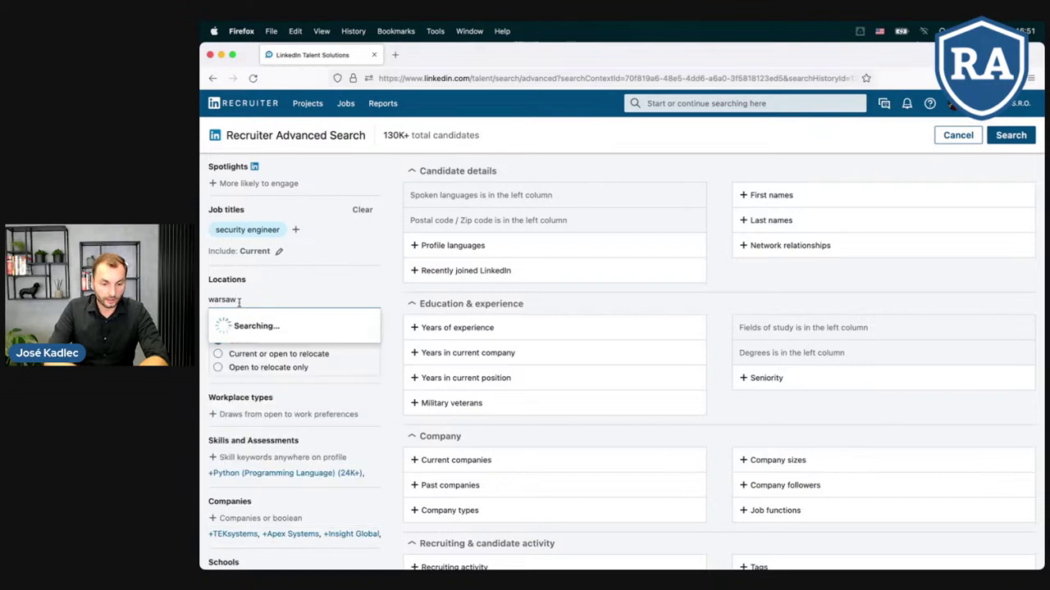
pyautogui.click(237, 341)
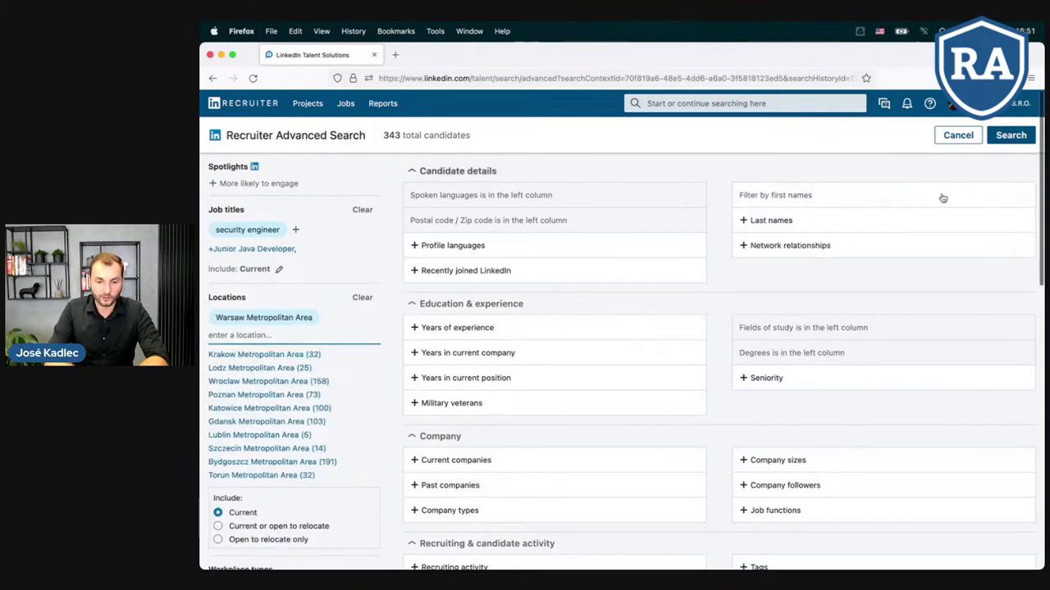
pyautogui.click(1010, 135)
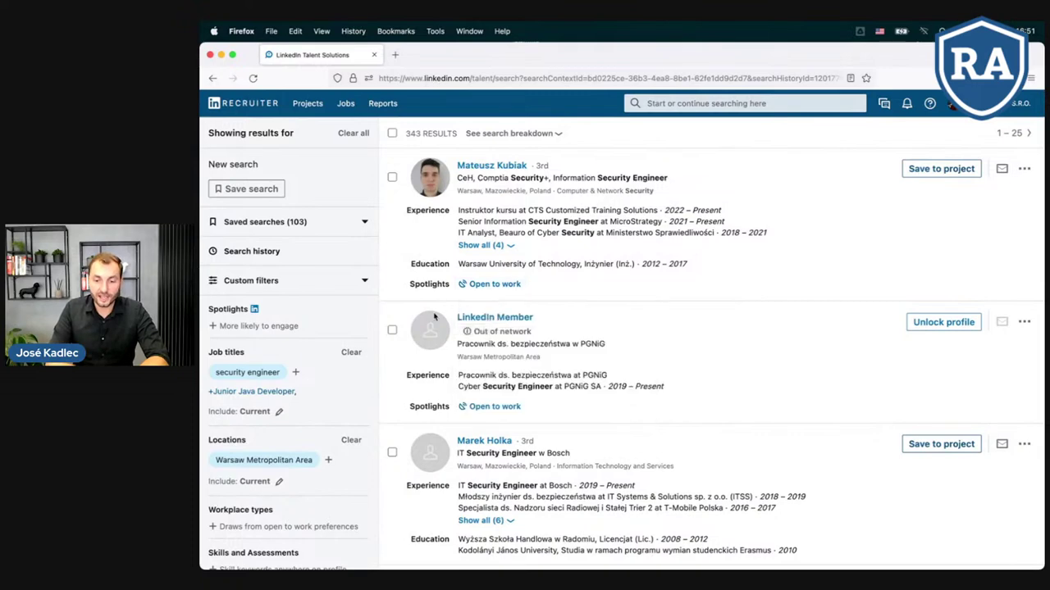
pyautogui.scroll(-1, 435, 318)
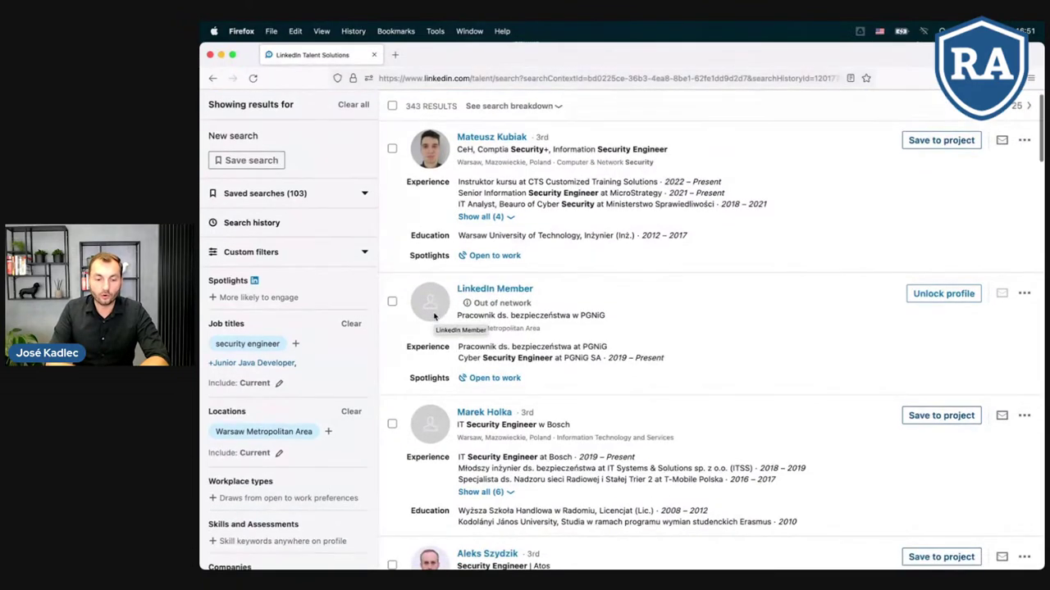
# Switch to the PowerPoint slide with the Senior Application Security Engineer requirements, review it, and return to LinkedIn Recruiter in Firefox
pyautogui.hotkey('ctrl', 'Right')
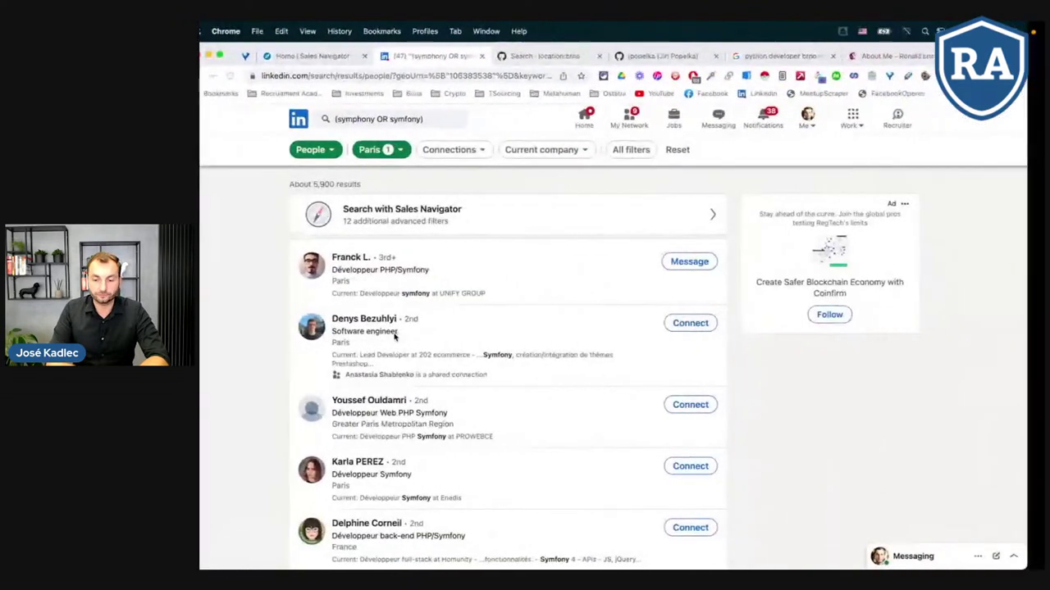
pyautogui.hotkey('ctrl', 'Right')
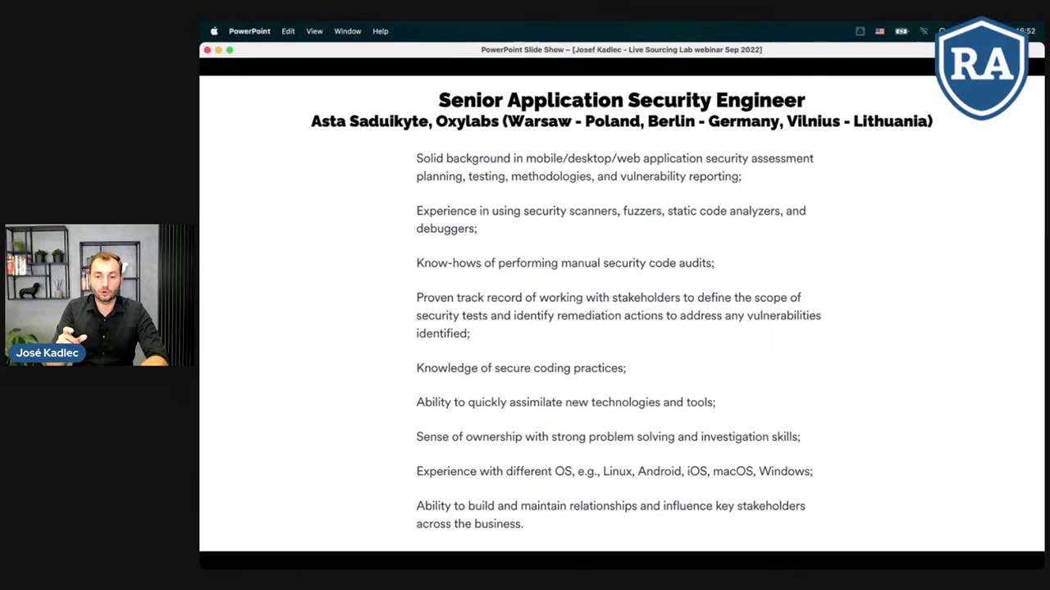
pyautogui.hotkey('ctrl', 'Left')
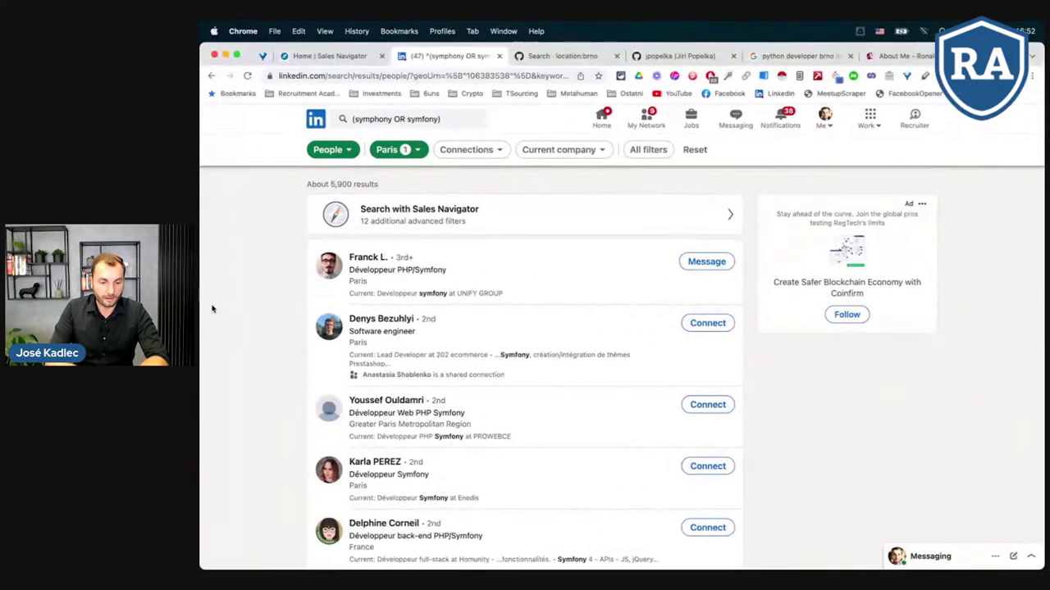
pyautogui.hotkey('ctrl', 'Left')
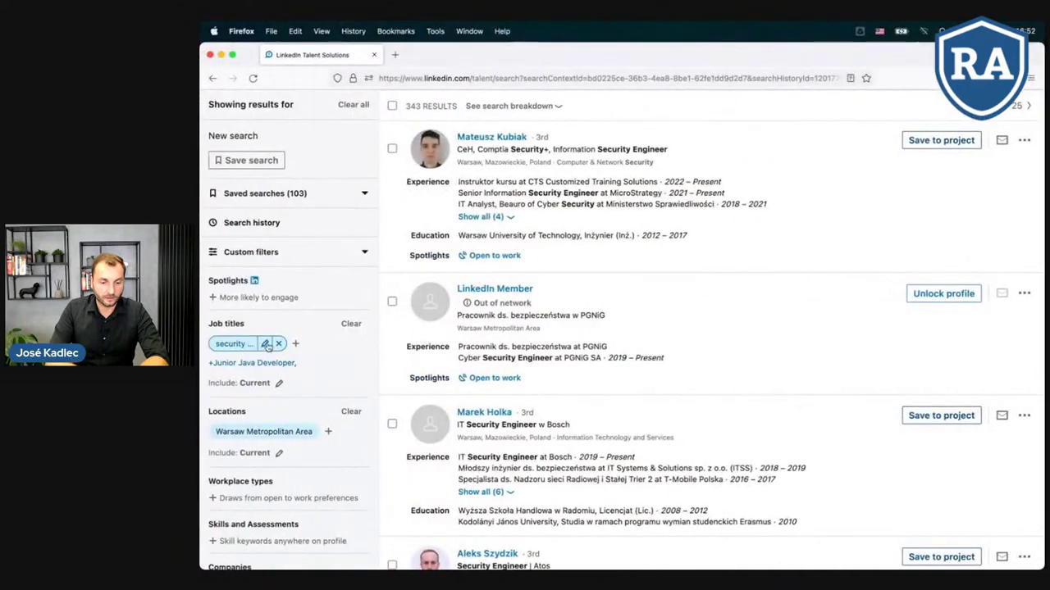
# Change the "security engineer" job title filter to "(security OR cybersecurity) engineer" and rerun the Recruiter search
pyautogui.click(237, 343)
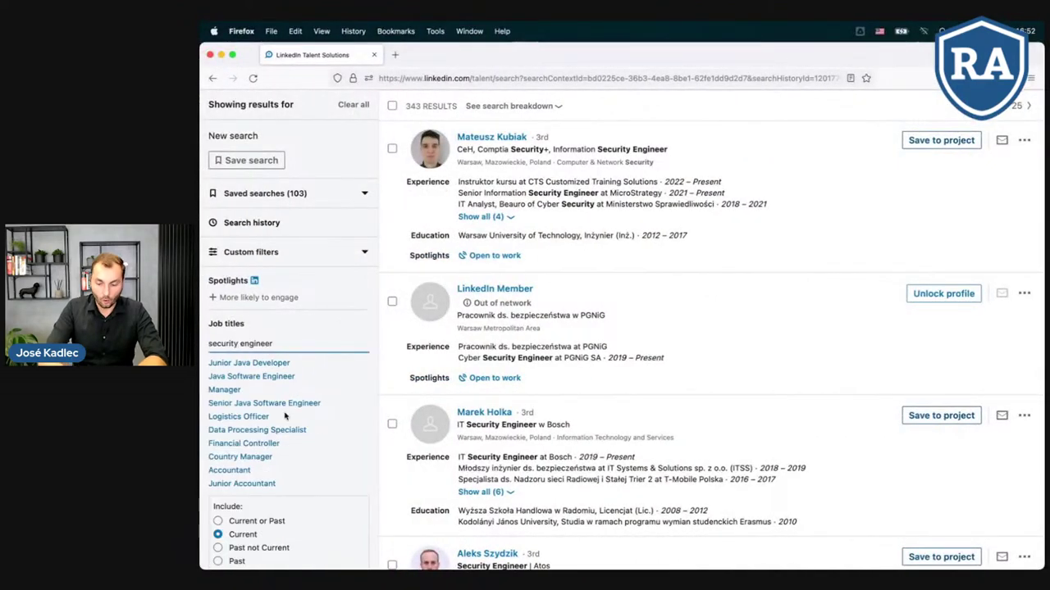
pyautogui.write('OR cybersecu ')
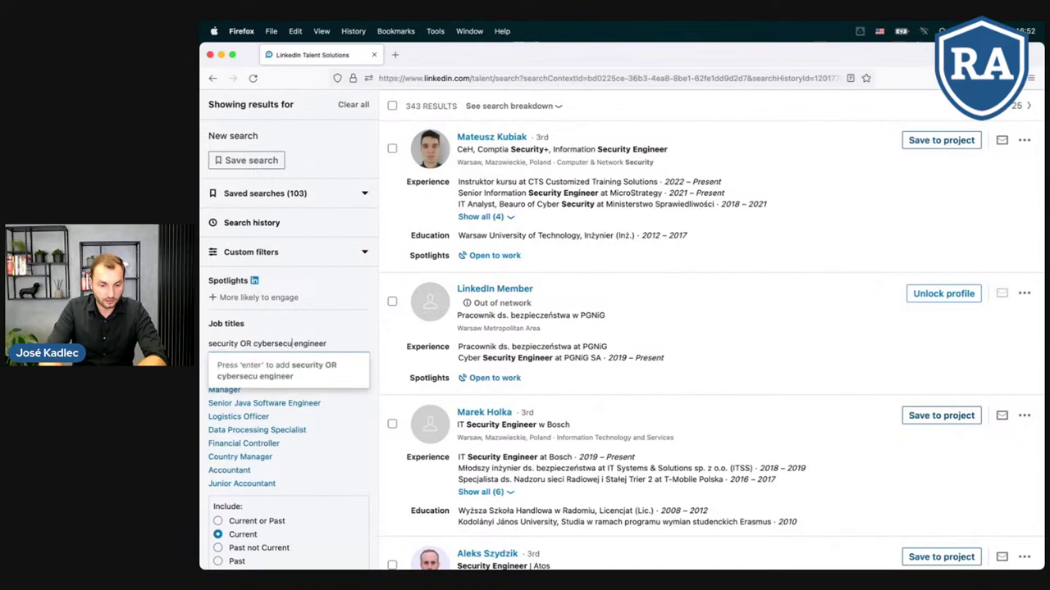
pyautogui.write('rity)')
pyautogui.press('super+Left')
pyautogui.write('(')
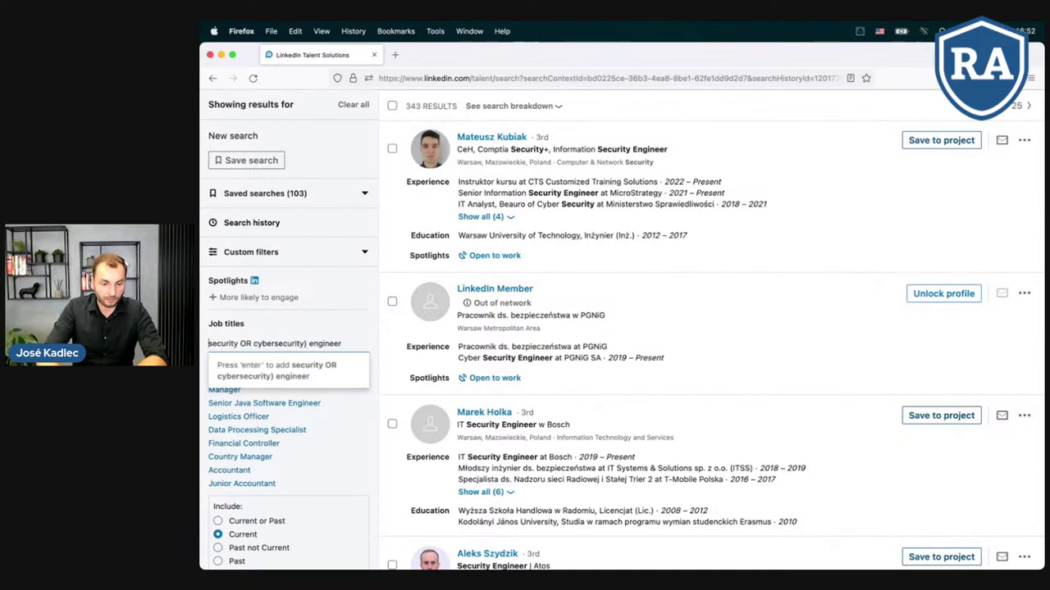
pyautogui.press('Return')
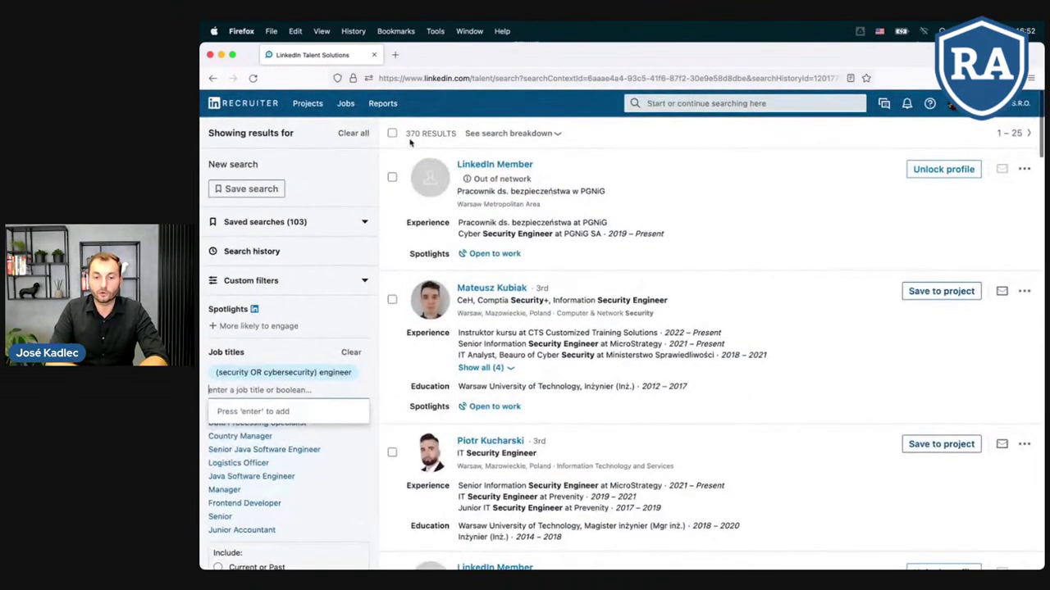
# Switch to the PowerPoint slide show, advance to the Pentester and IT Security Manager roles, and return to LinkedIn Recruiter in Firefox
pyautogui.hotkey('ctrl', 'Right')
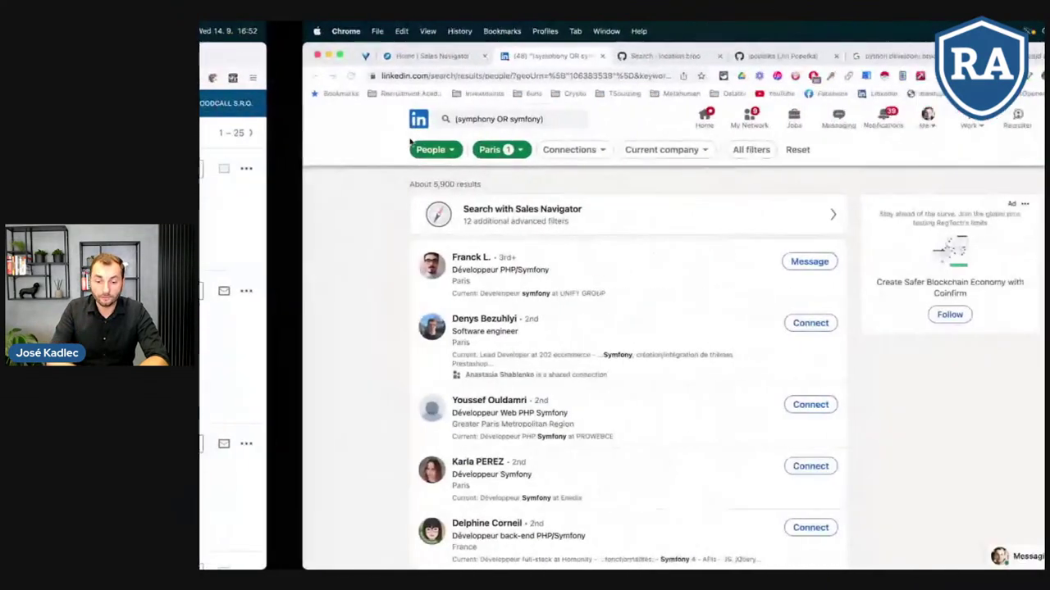
pyautogui.hotkey('ctrl', 'Right')
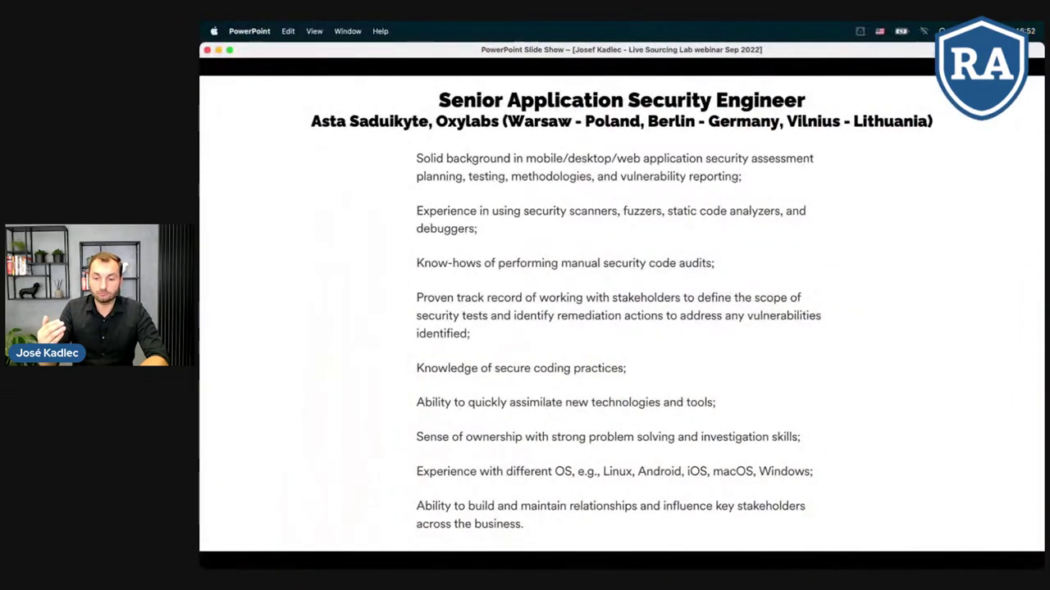
pyautogui.press('Right')
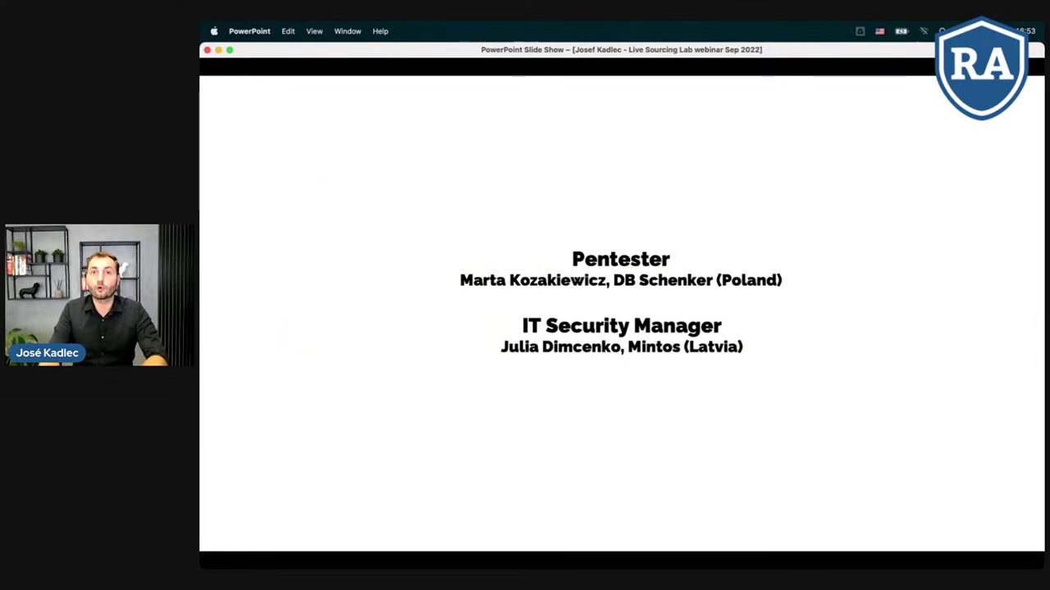
pyautogui.hotkey('ctrl', 'Left')
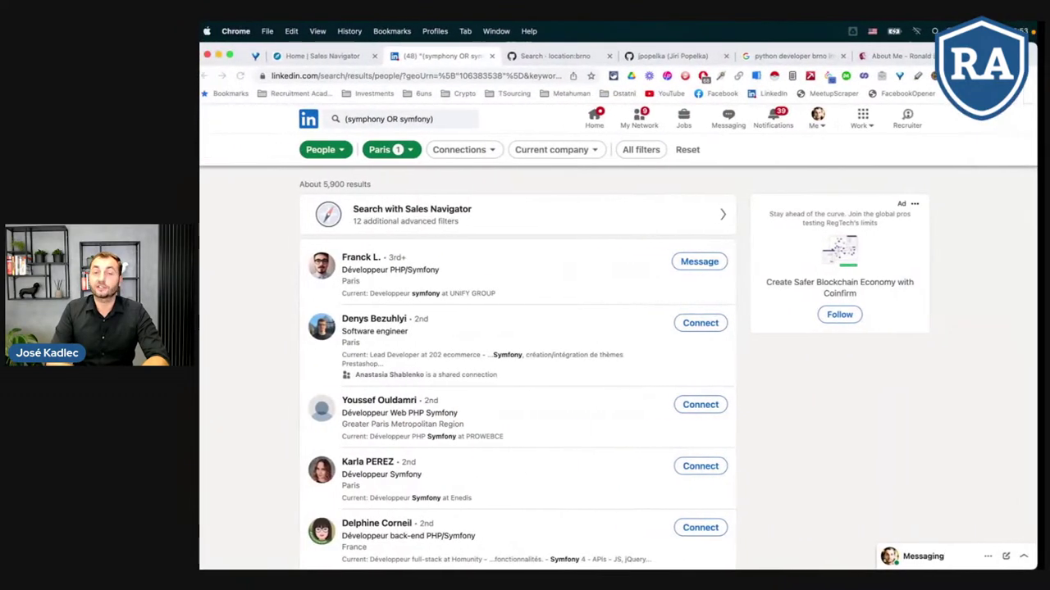
pyautogui.hotkey('ctrl', 'Left')
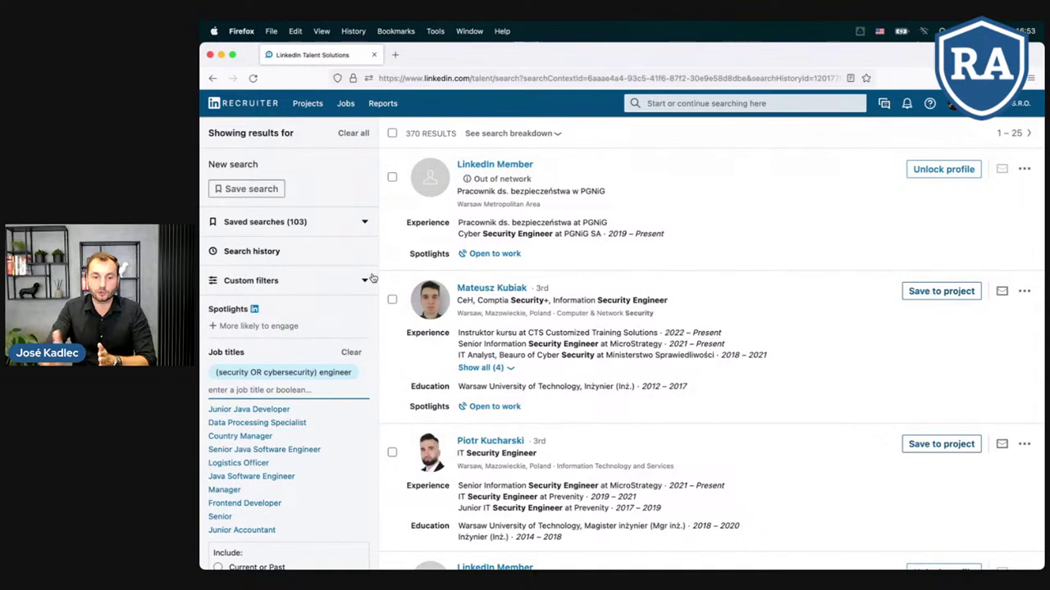
# Remove the job title filter and search the Warsaw candidates with the keyword CISSP instead
pyautogui.click(350, 372)
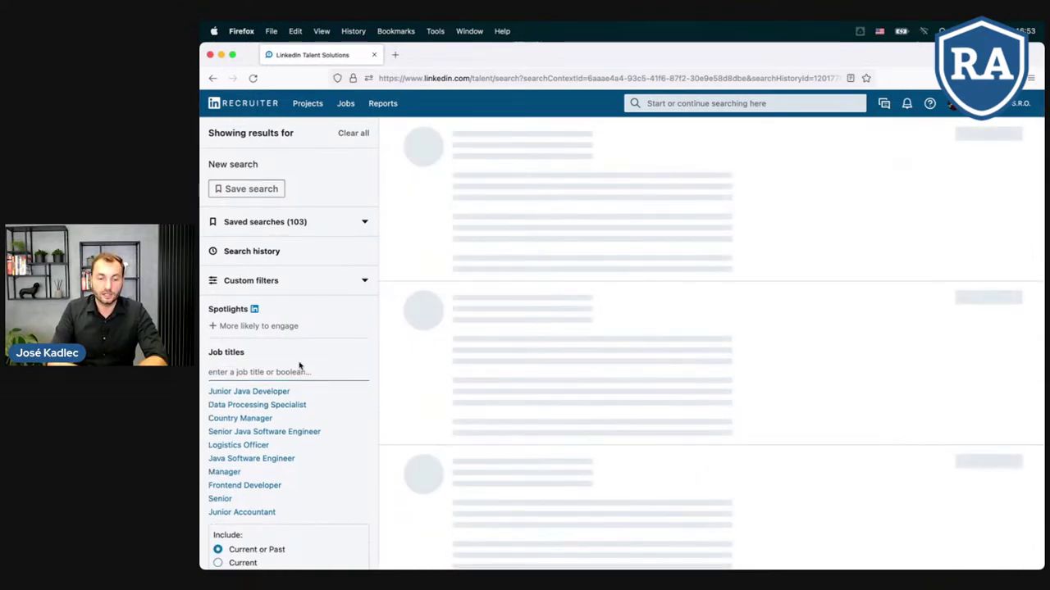
pyautogui.scroll(-3, 299, 366)
pyautogui.scroll(-2, 300, 365)
pyautogui.scroll(-3, 287, 344)
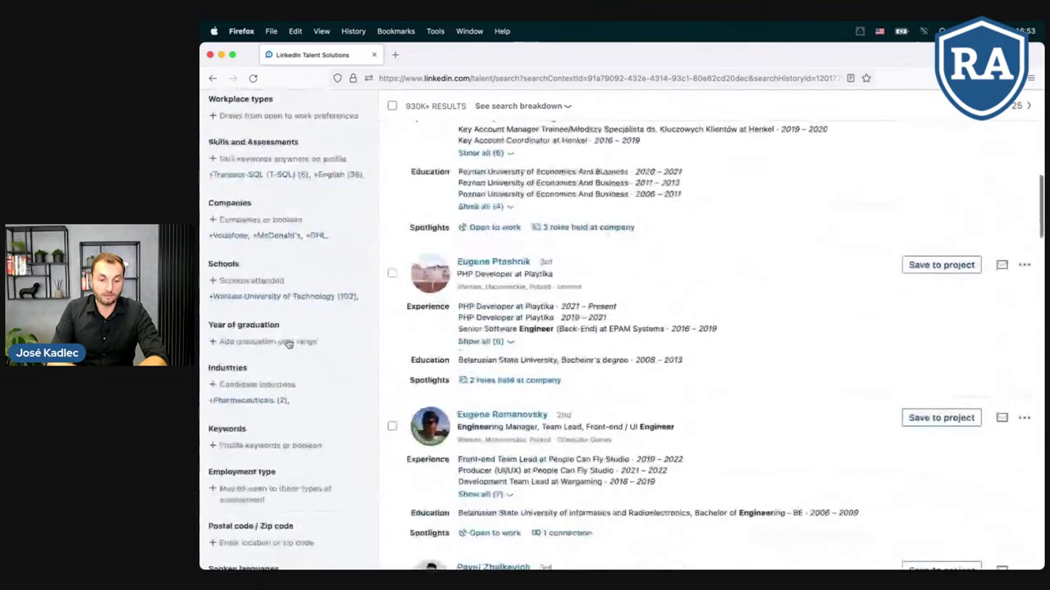
pyautogui.scroll(-2, 287, 342)
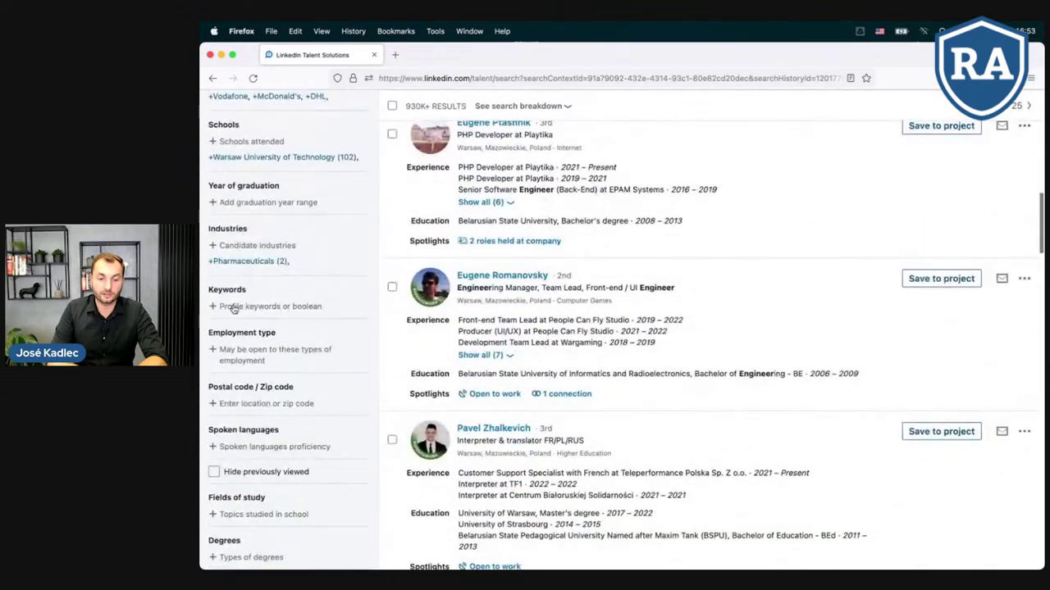
pyautogui.click(238, 312)
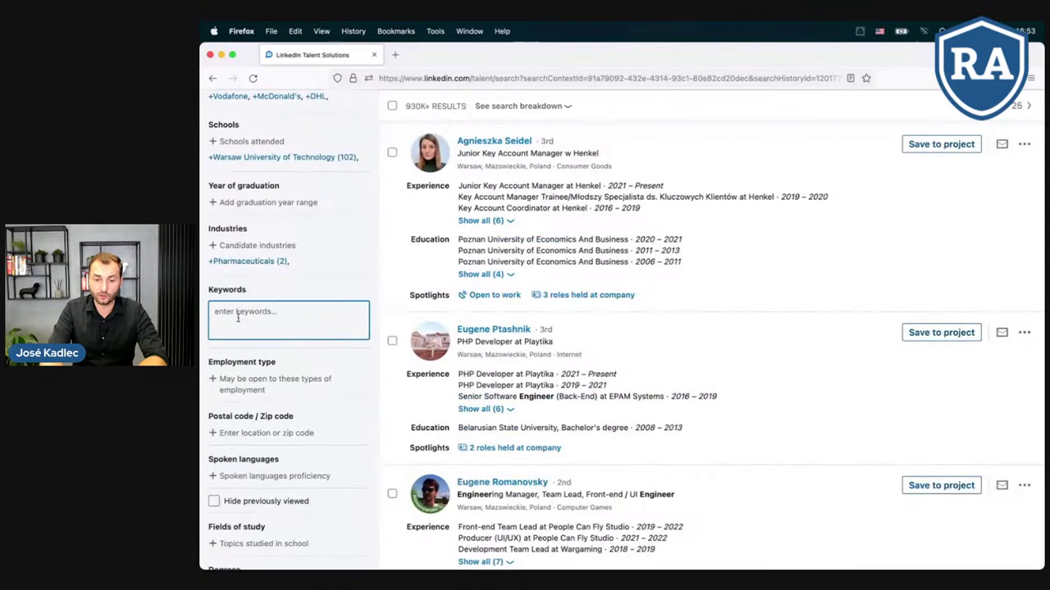
pyautogui.write('CISS')
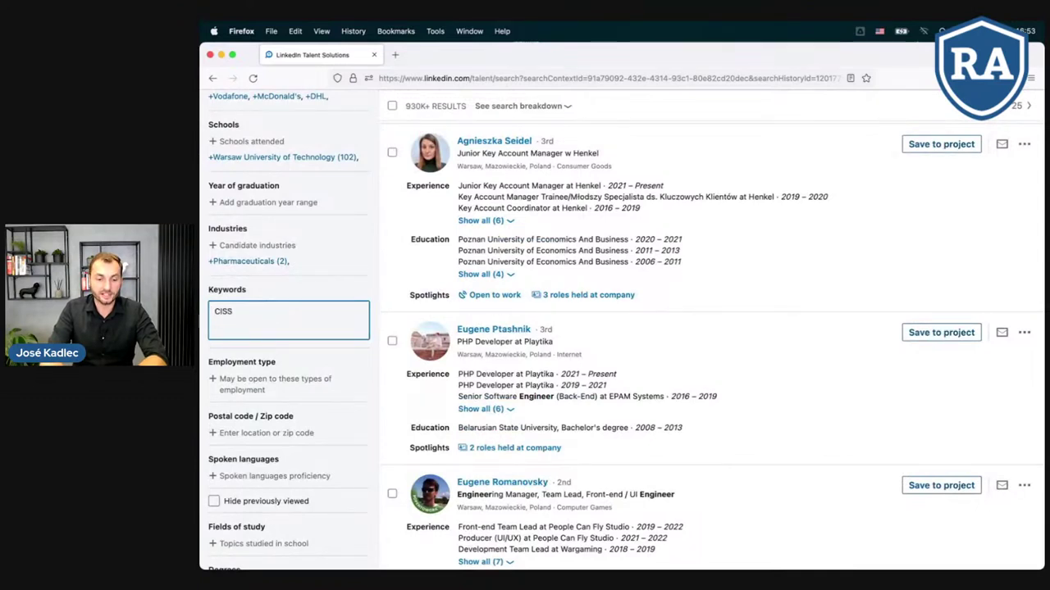
pyautogui.write('P')
pyautogui.press('Return')
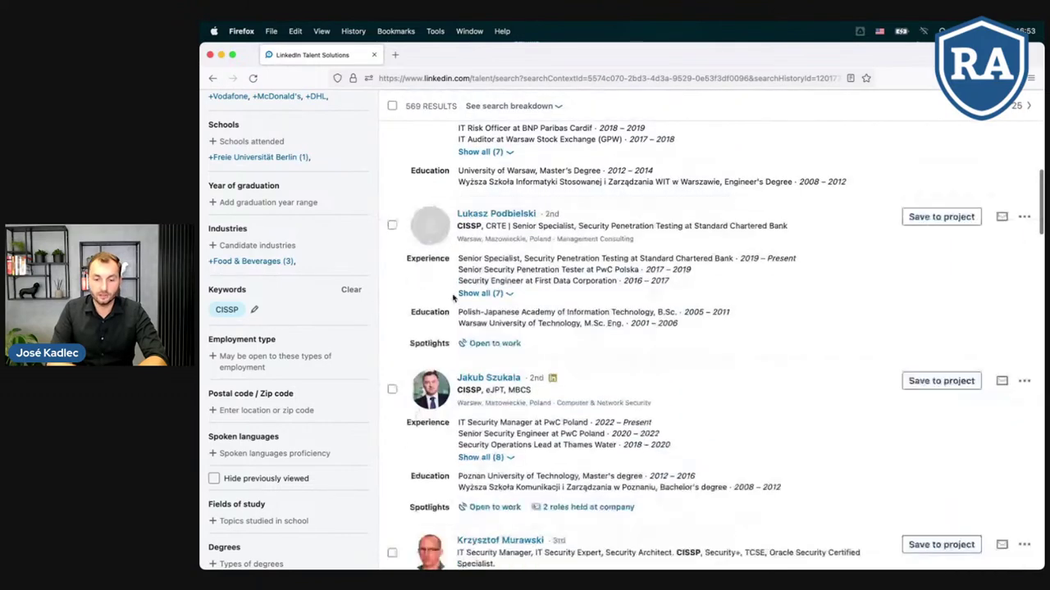
# Examine the first CISSP search results, highlighting the GCTI and MLSE abbreviations in the threat intelligence analyst's headline
pyautogui.scroll(10, 453, 298)
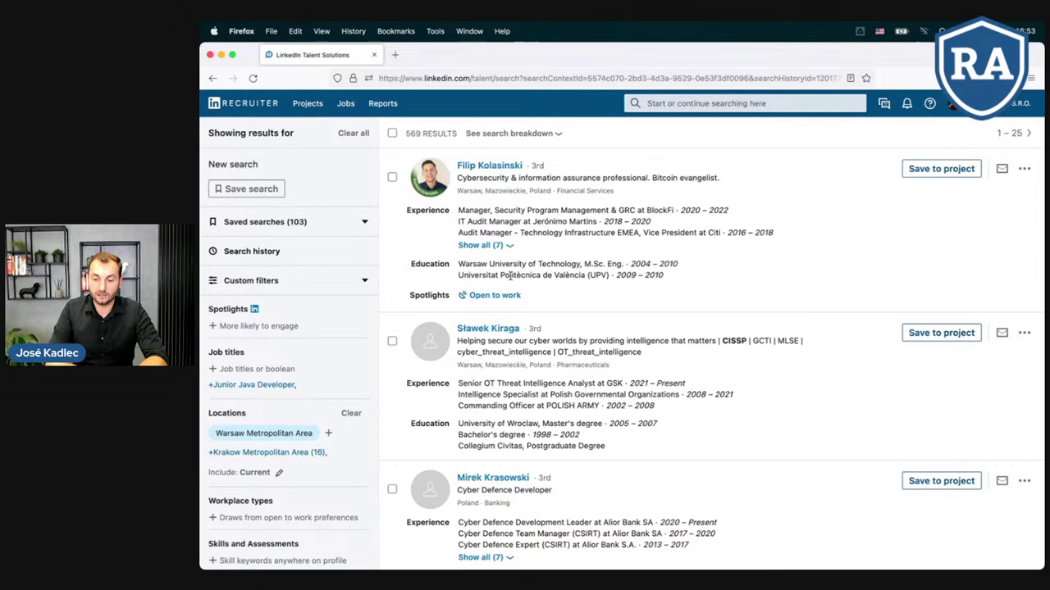
pyautogui.scroll(-2, 574, 287)
pyautogui.scroll(1, 648, 301)
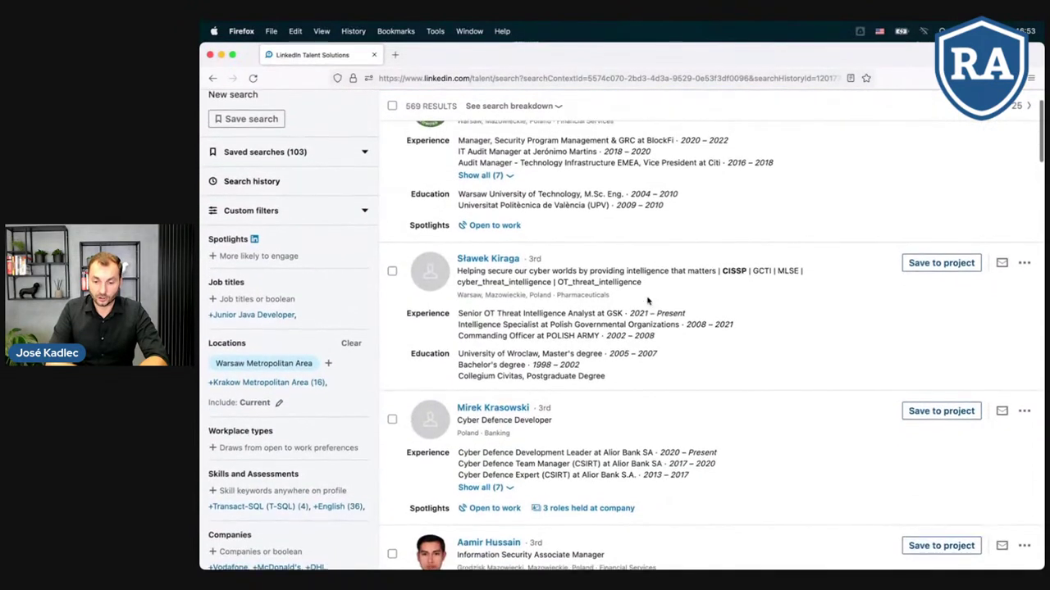
pyautogui.scroll(-1, 651, 295)
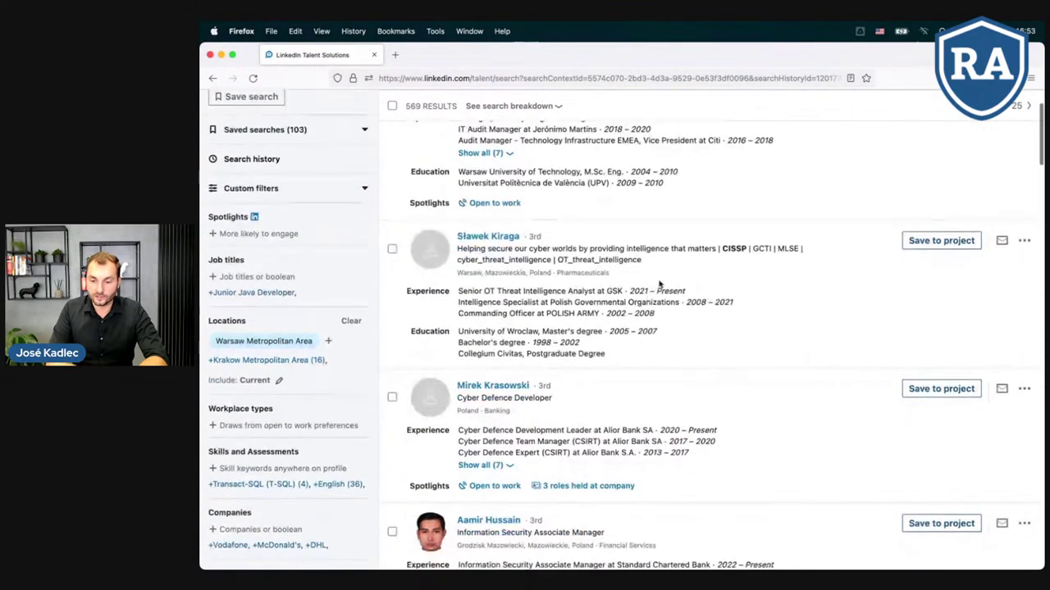
pyautogui.doubleClick(762, 248)
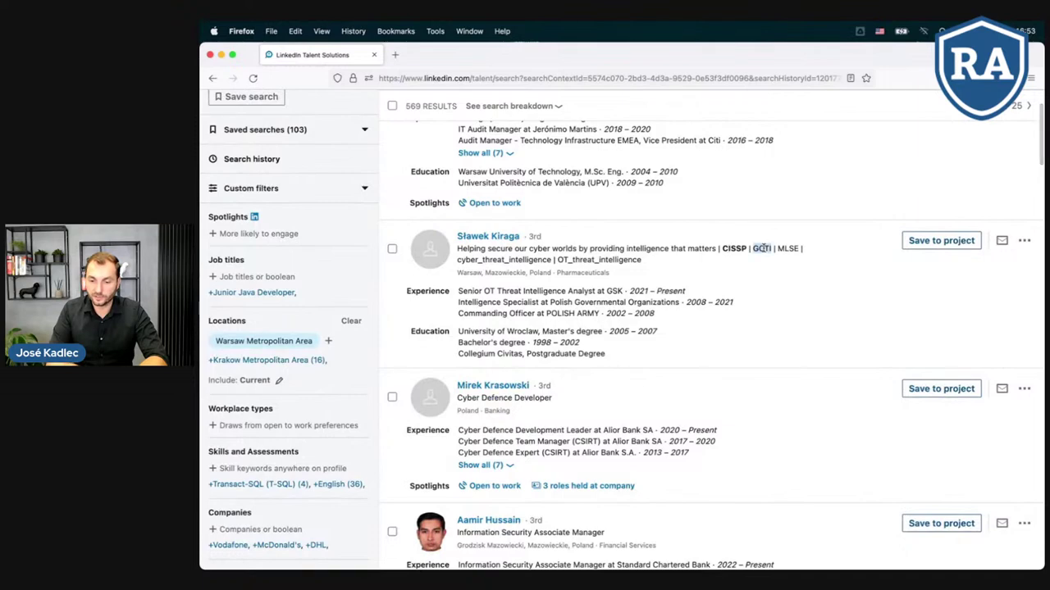
pyautogui.doubleClick(788, 249)
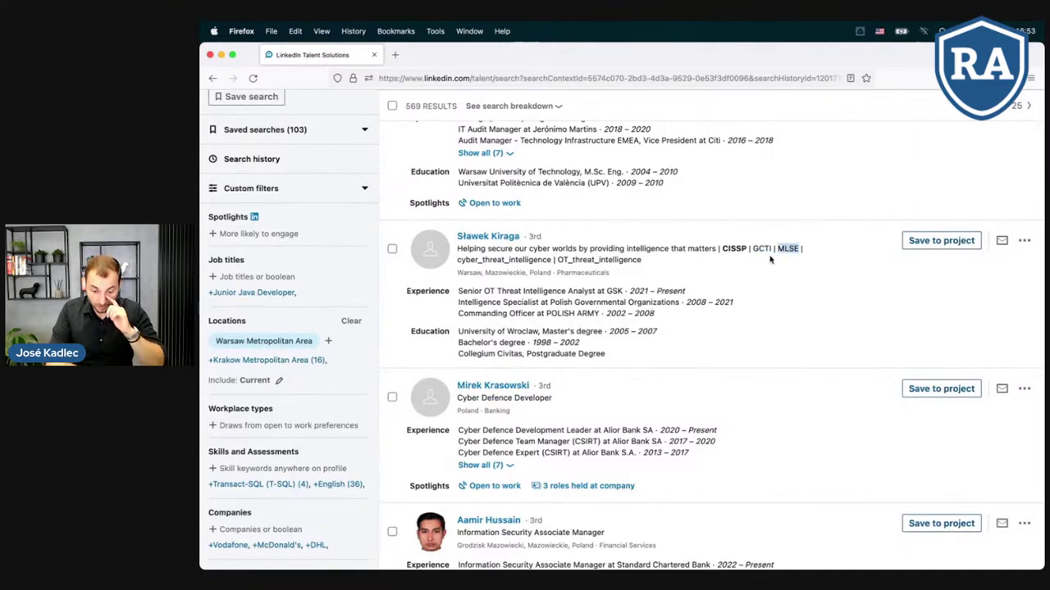
# Examine the certifications in the security advisor/architect's headline, highlighting CISSP, CISA and CISM one after another
pyautogui.scroll(-2, 660, 319)
pyautogui.scroll(-5, 658, 314)
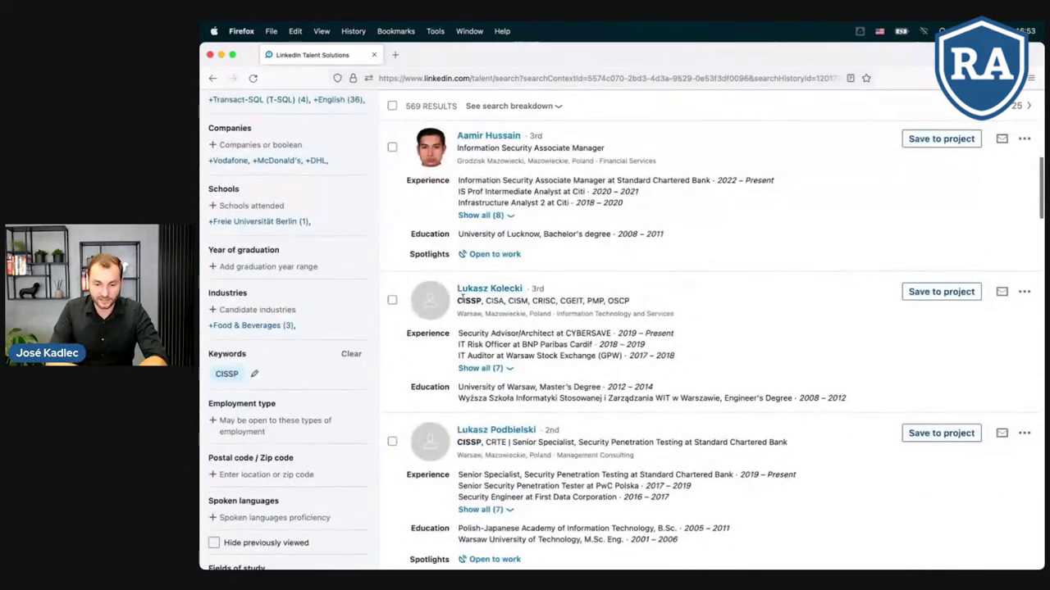
pyautogui.tripleClick(635, 296)
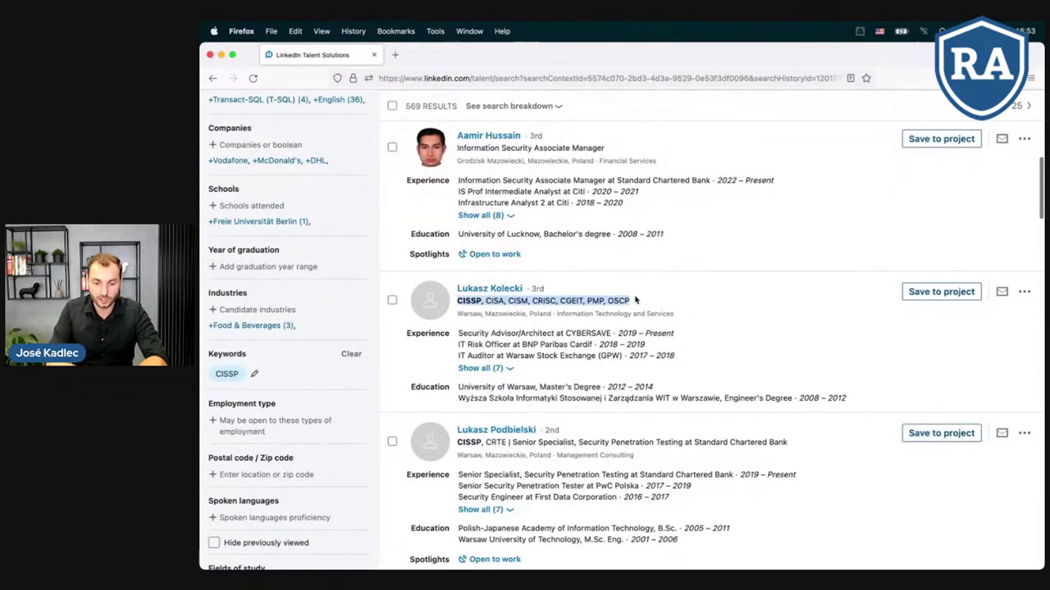
pyautogui.doubleClick(474, 301)
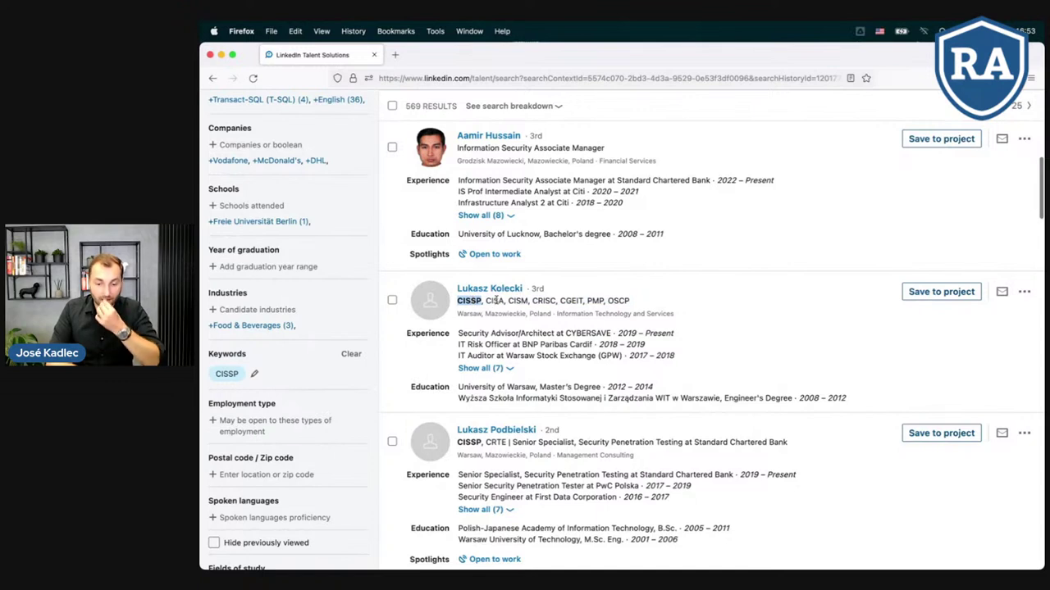
pyautogui.doubleClick(494, 301)
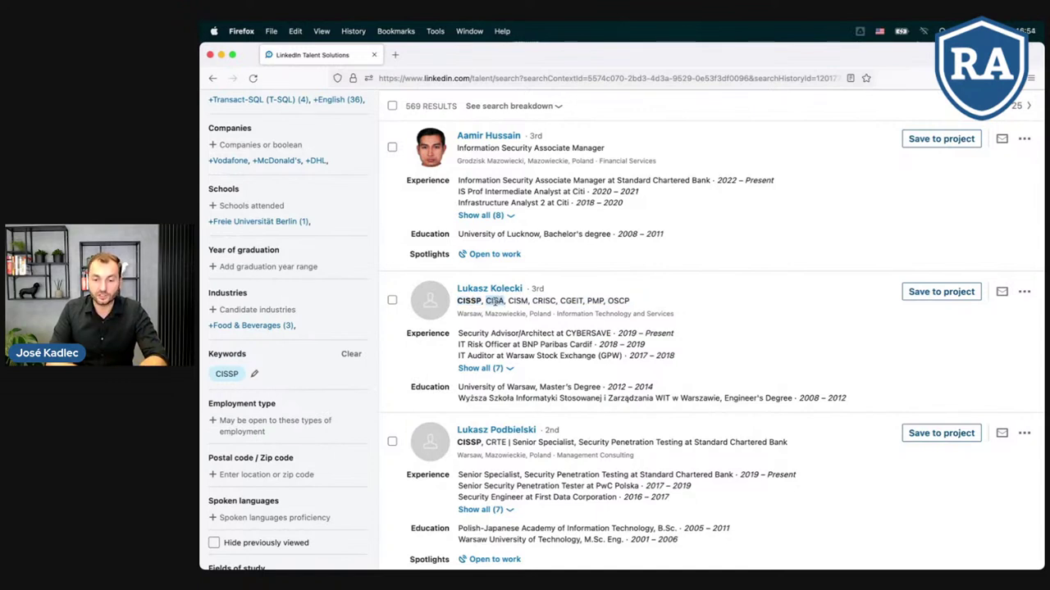
pyautogui.doubleClick(517, 301)
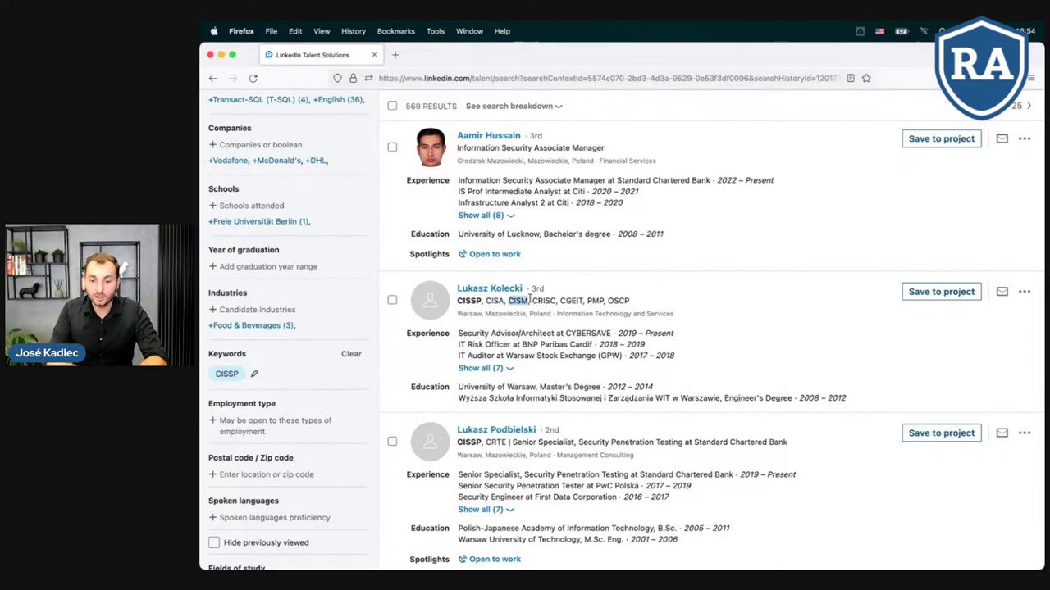
# Review further CISSP candidates and highlight the Security+ certification in the IT security team manager's headline
pyautogui.scroll(-3, 610, 336)
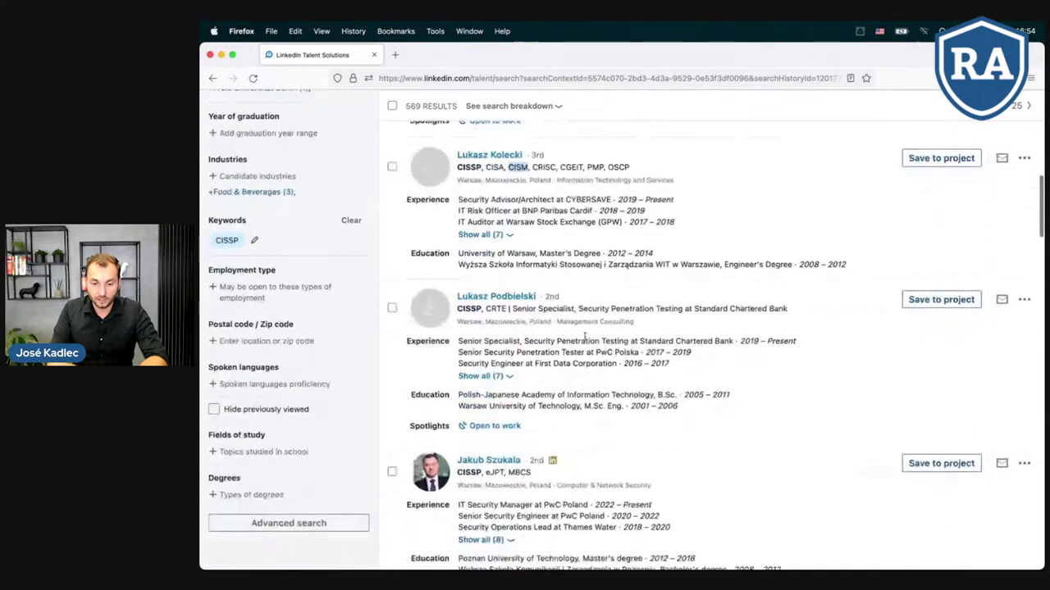
pyautogui.scroll(-3, 534, 363)
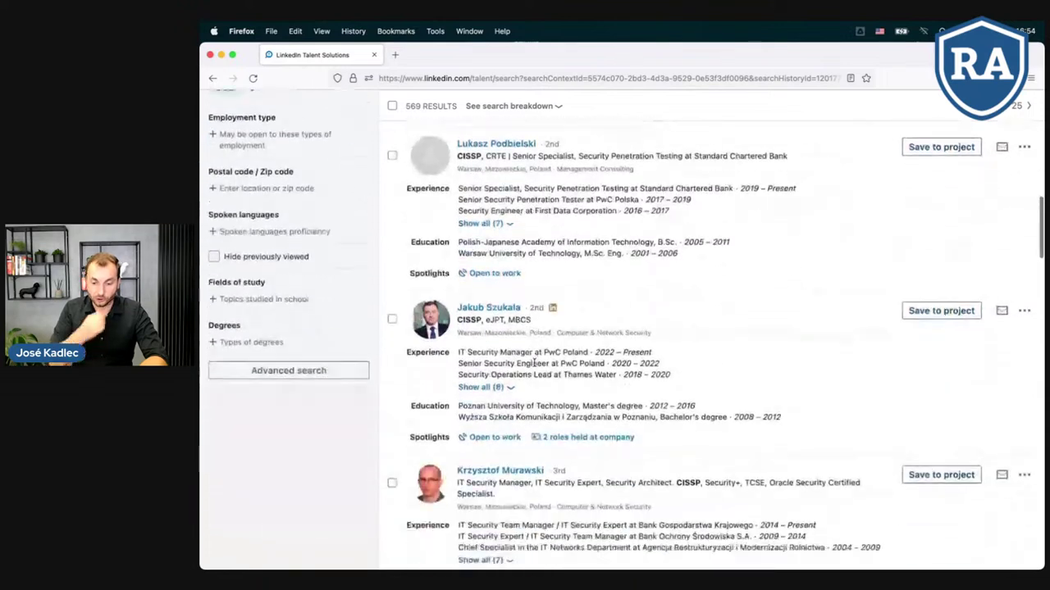
pyautogui.scroll(-2, 534, 363)
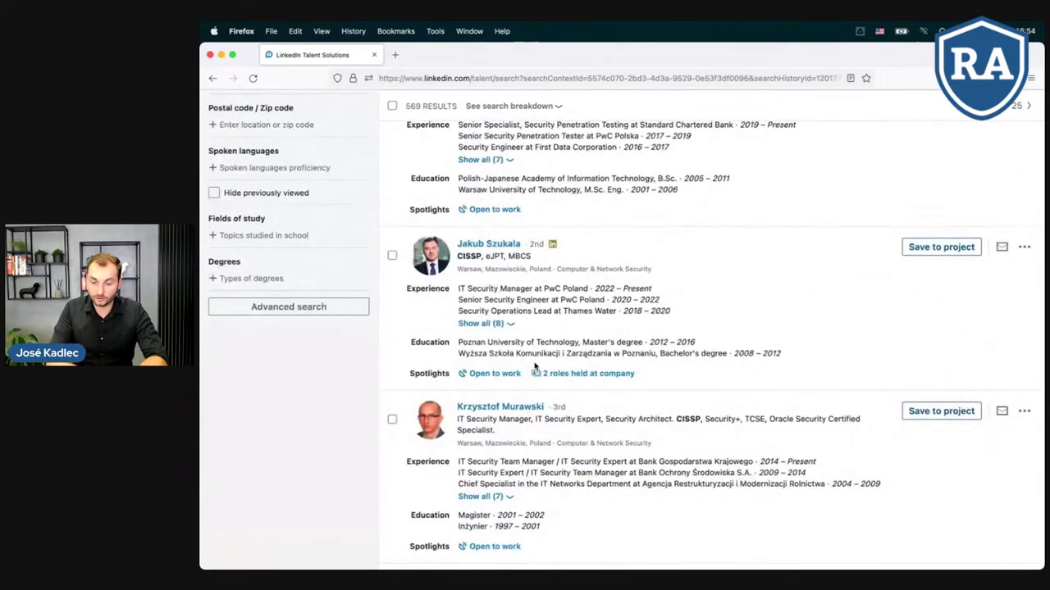
pyautogui.doubleClick(717, 417)
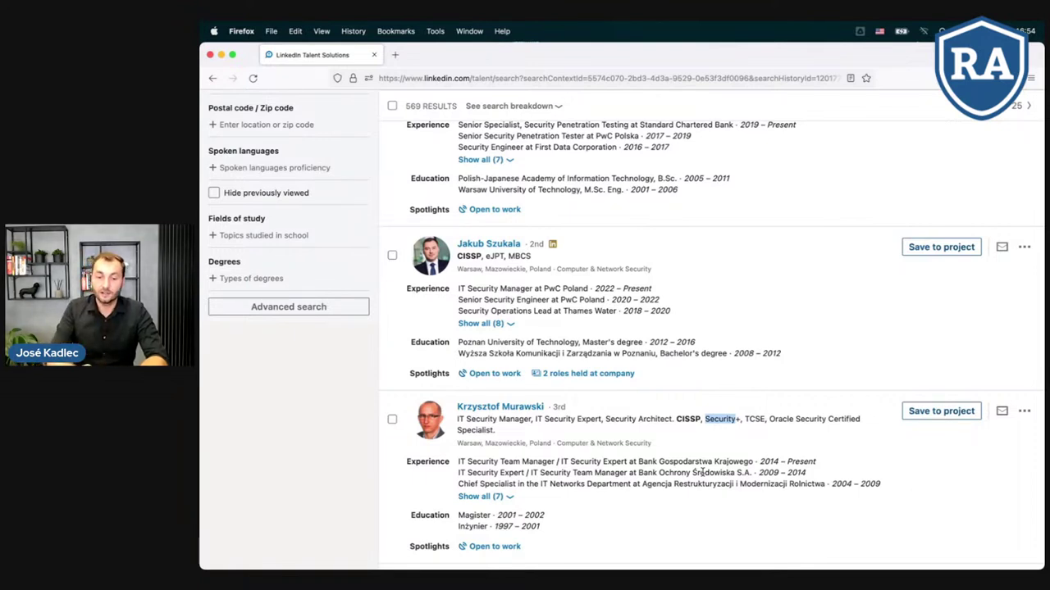
pyautogui.scroll(-3, 753, 464)
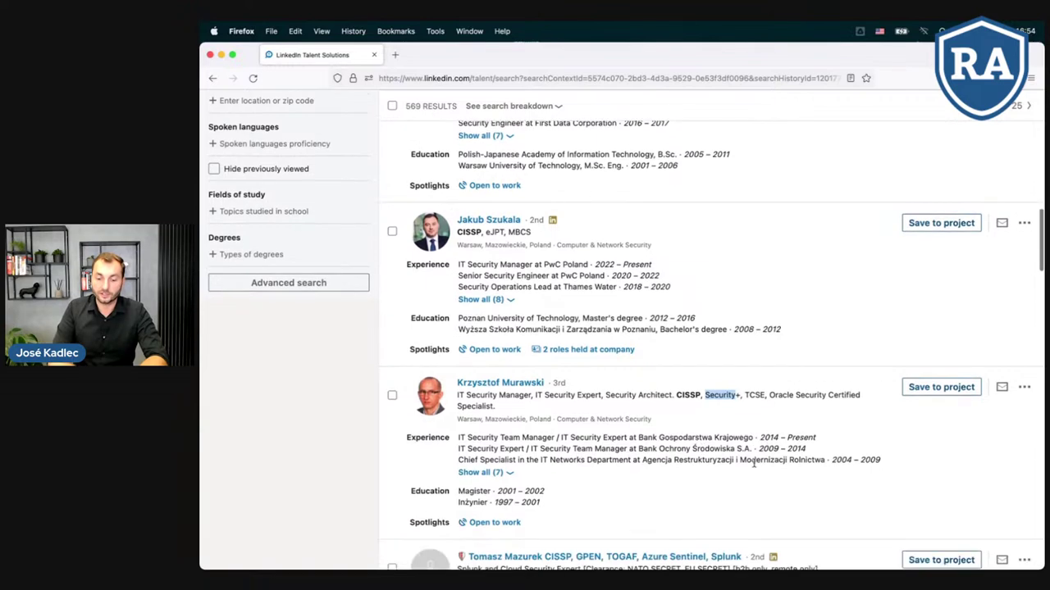
pyautogui.scroll(10, 660, 332)
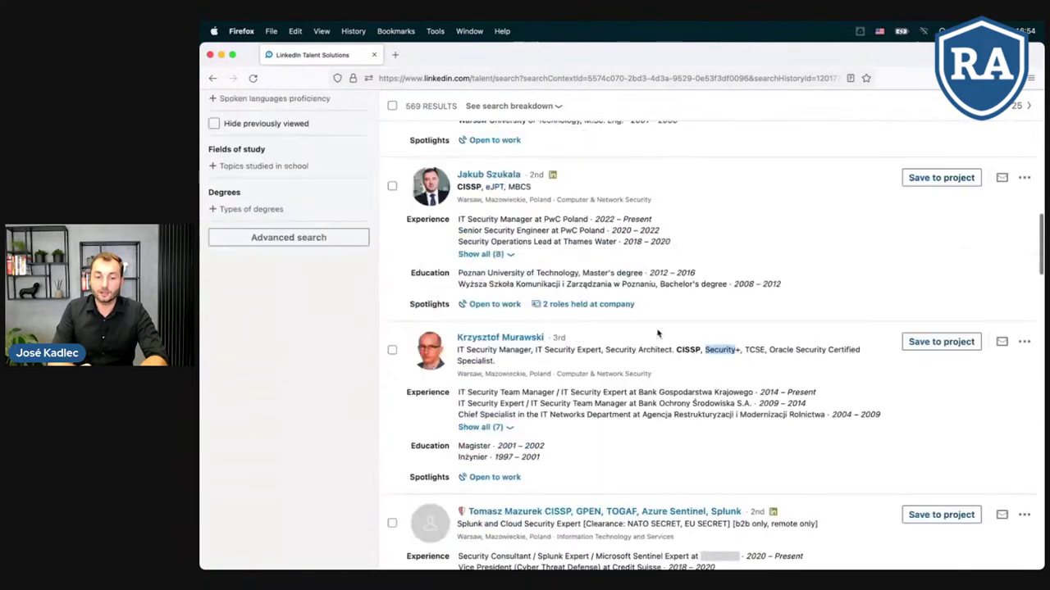
# Finish looking through the CISSP results, switch to the PowerPoint slide show and review the Senior Application Security Engineer and Pentester slides
pyautogui.scroll(-10, 657, 332)
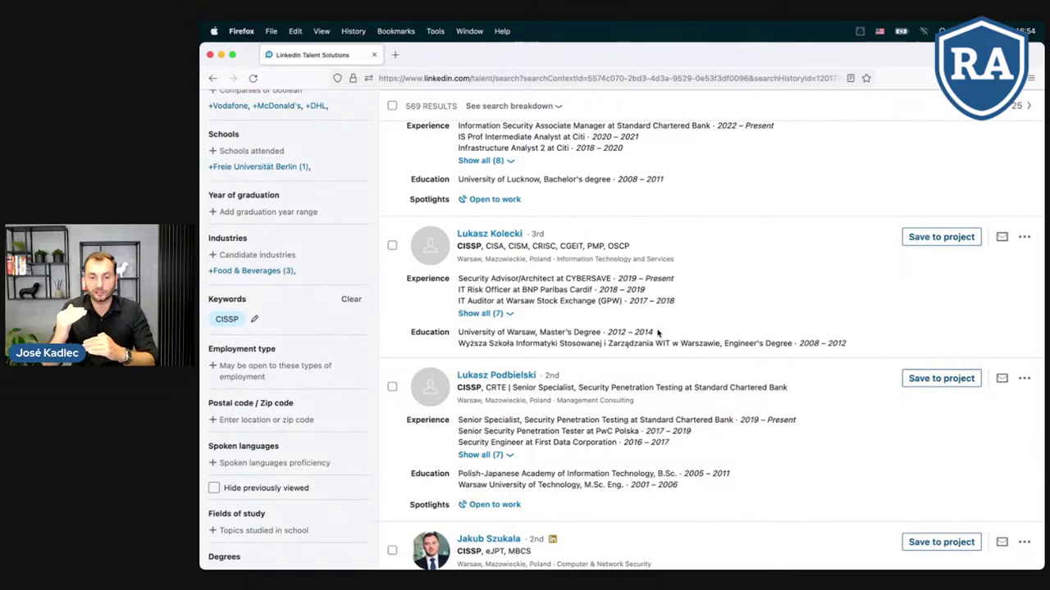
pyautogui.scroll(10, 595, 330)
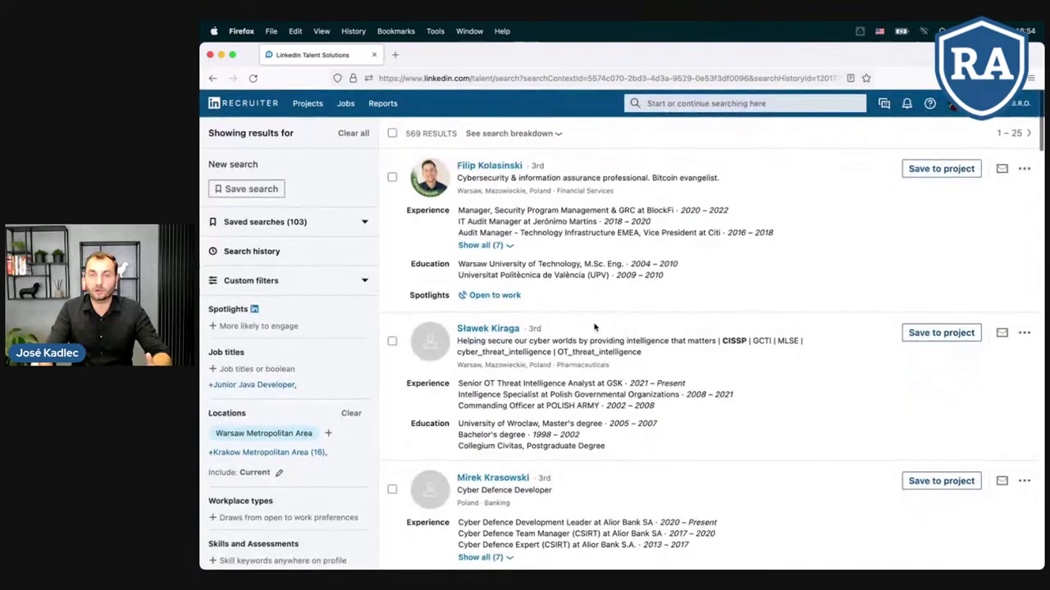
pyautogui.hotkey('ctrl', 'Right')
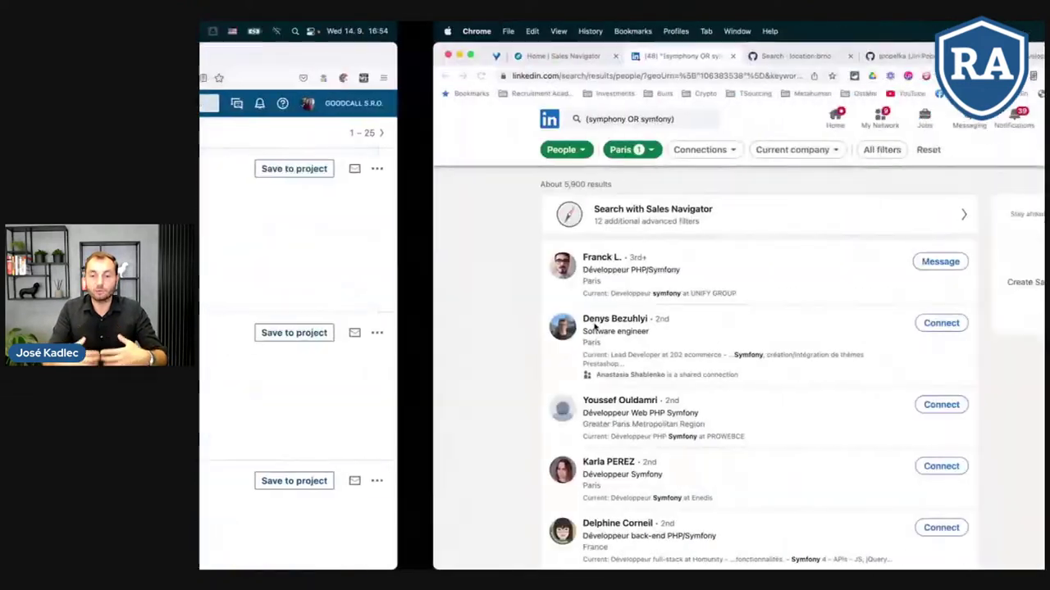
pyautogui.hotkey('ctrl', 'Right')
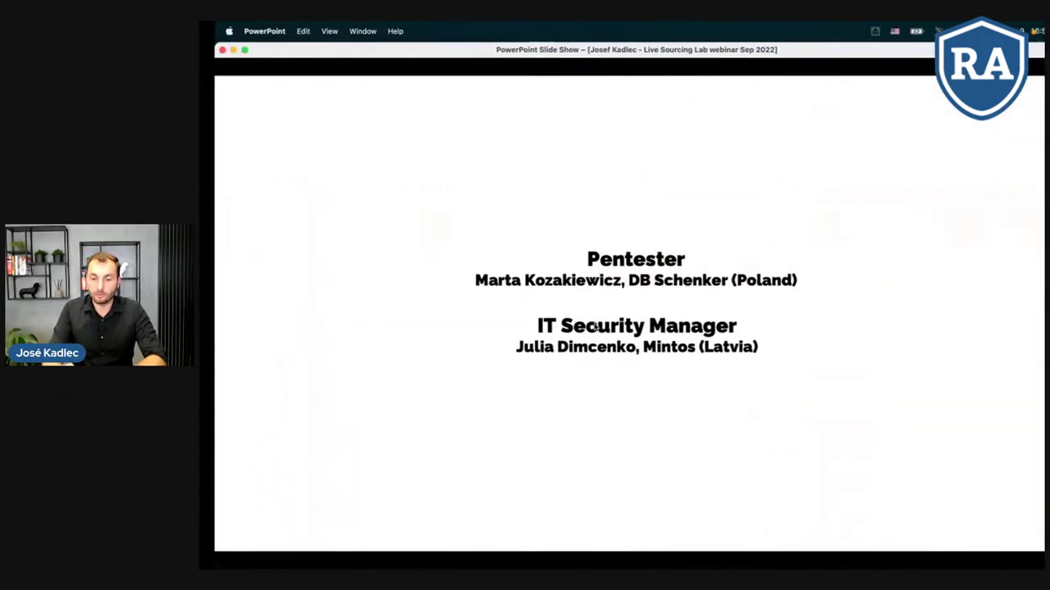
pyautogui.press('Right')
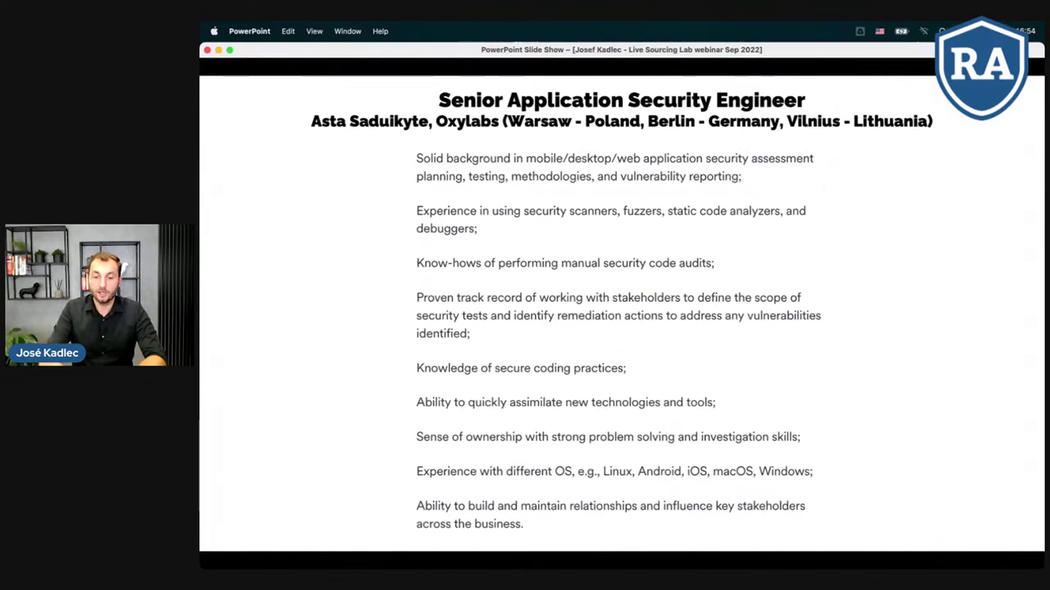
pyautogui.press('Right')
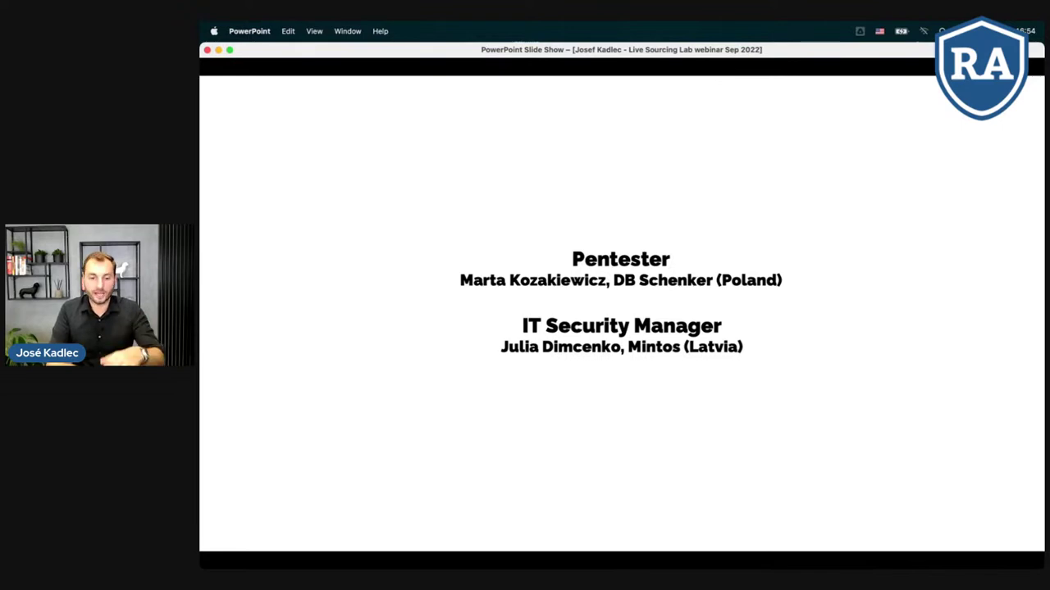
# Switch back to LinkedIn Recruiter in Firefox and replace the CISSP keyword with nmap in the Warsaw candidate search
pyautogui.hotkey('ctrl', 'Left')
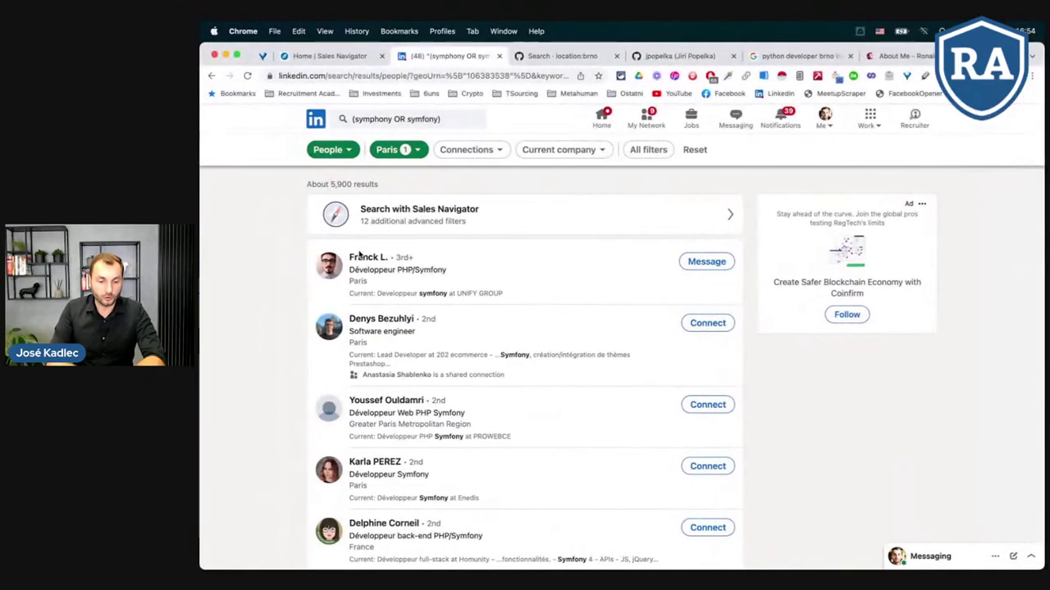
pyautogui.hotkey('ctrl', 'Left')
pyautogui.scroll(-10, 275, 438)
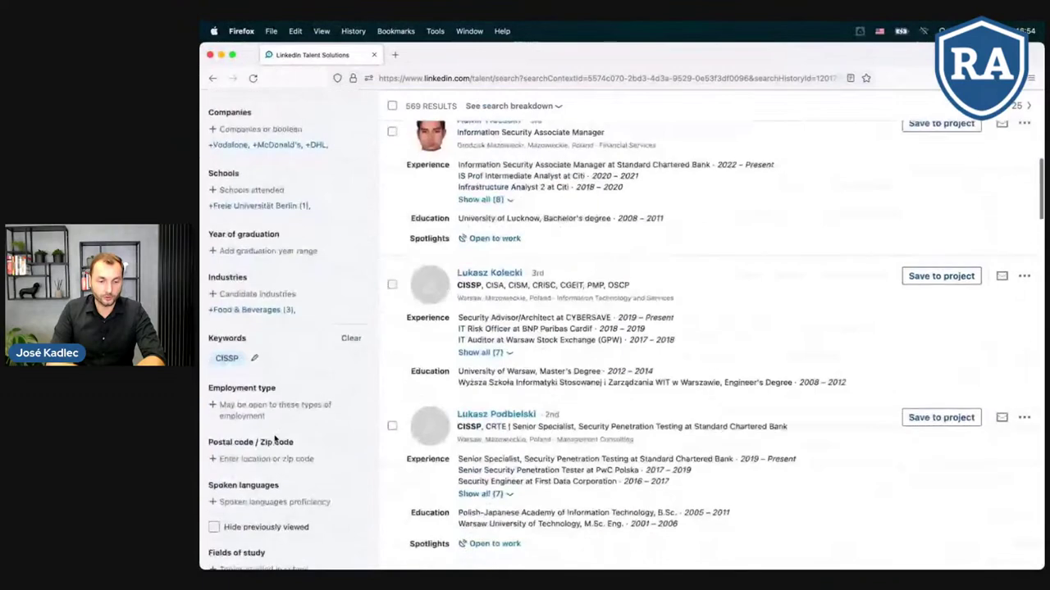
pyautogui.click(266, 357)
pyautogui.click(267, 355)
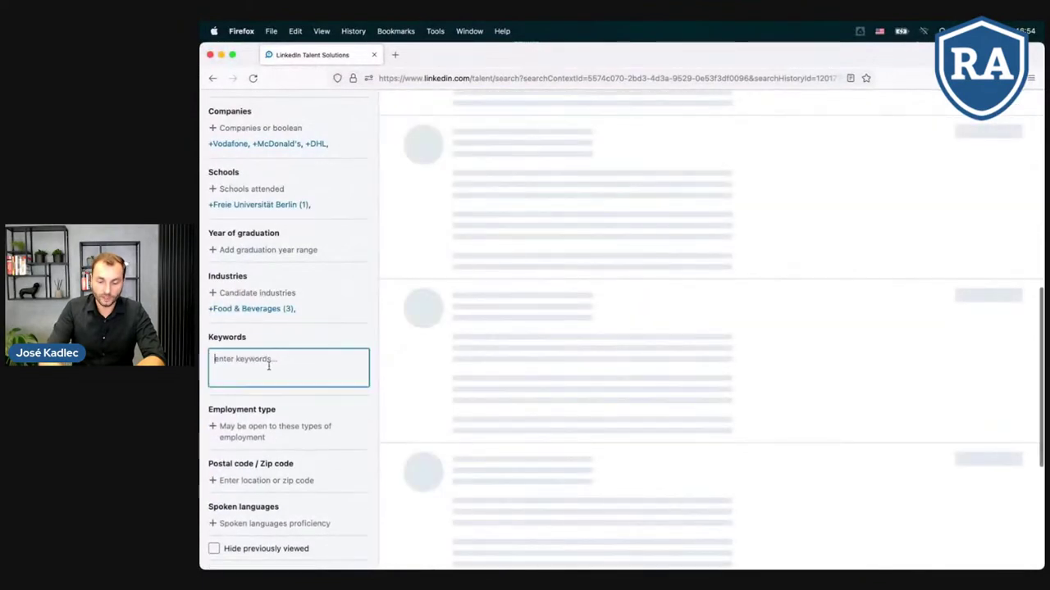
pyautogui.write('nmap')
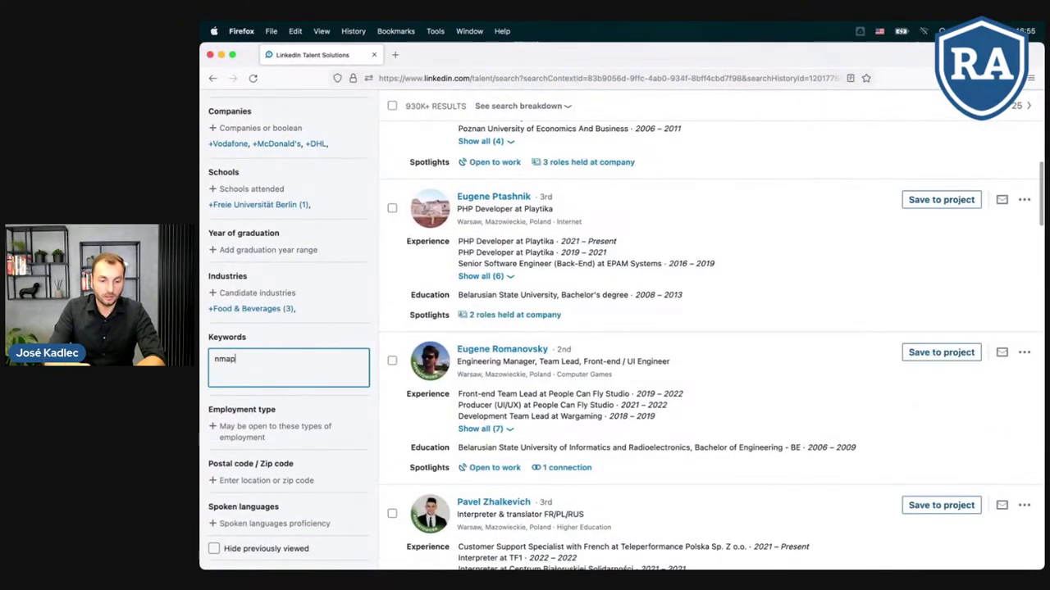
pyautogui.press('Return')
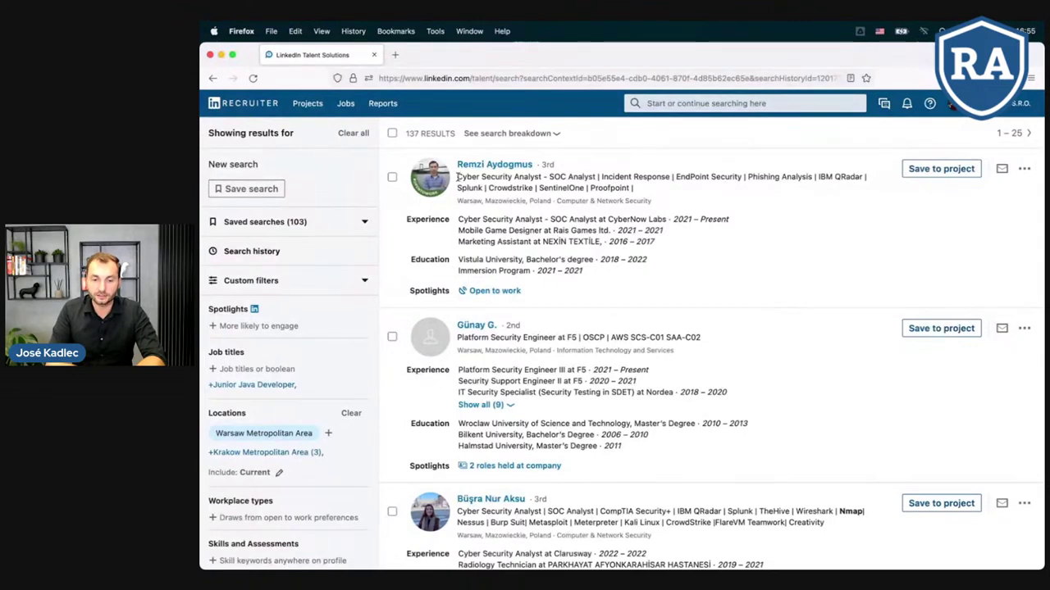
# Examine the nmap search results, comparing the Warsaw candidates' headlines, security tools, certifications and job experience
pyautogui.scroll(-2, 509, 345)
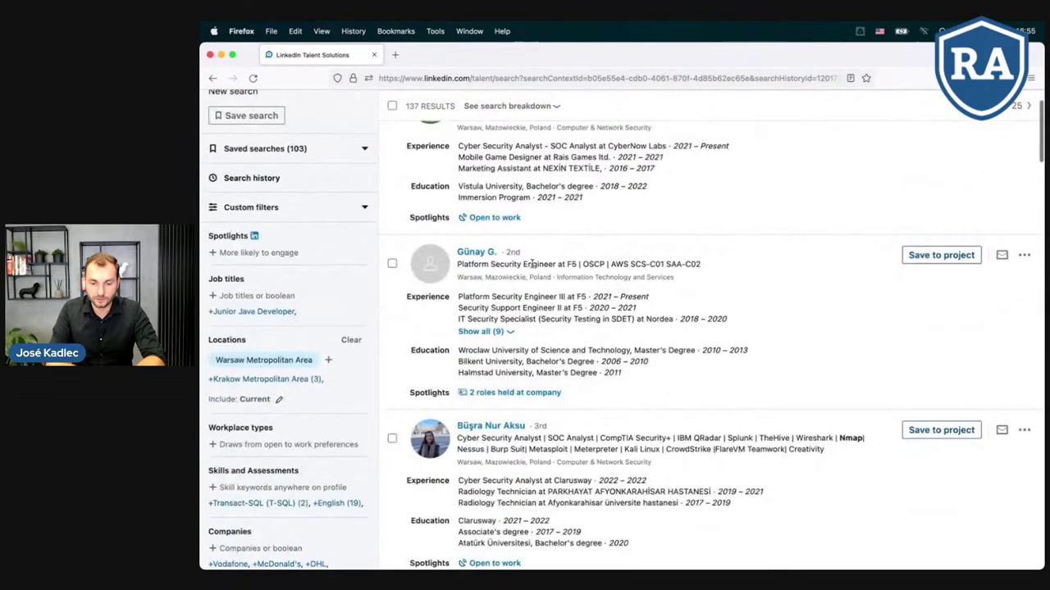
pyautogui.scroll(-4, 537, 385)
pyautogui.scroll(-4, 535, 402)
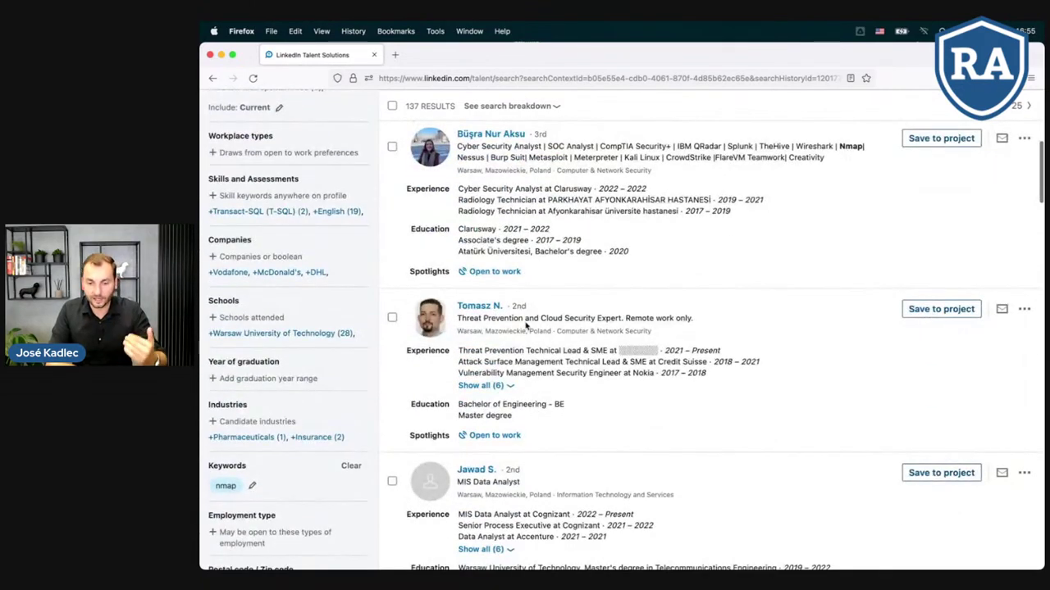
pyautogui.scroll(-1, 527, 328)
pyautogui.scroll(-5, 528, 328)
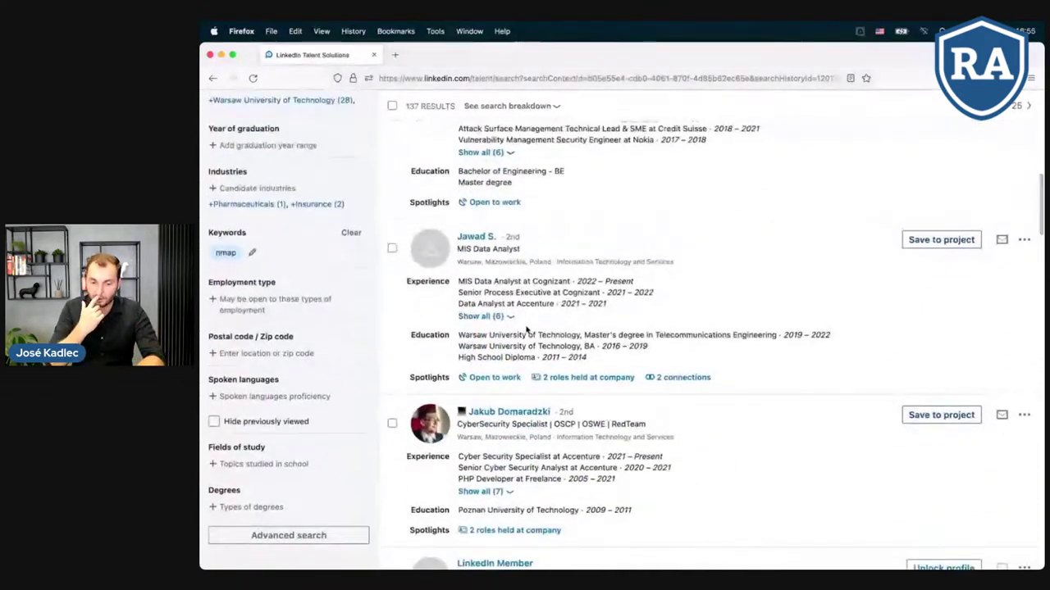
pyautogui.scroll(-4, 525, 329)
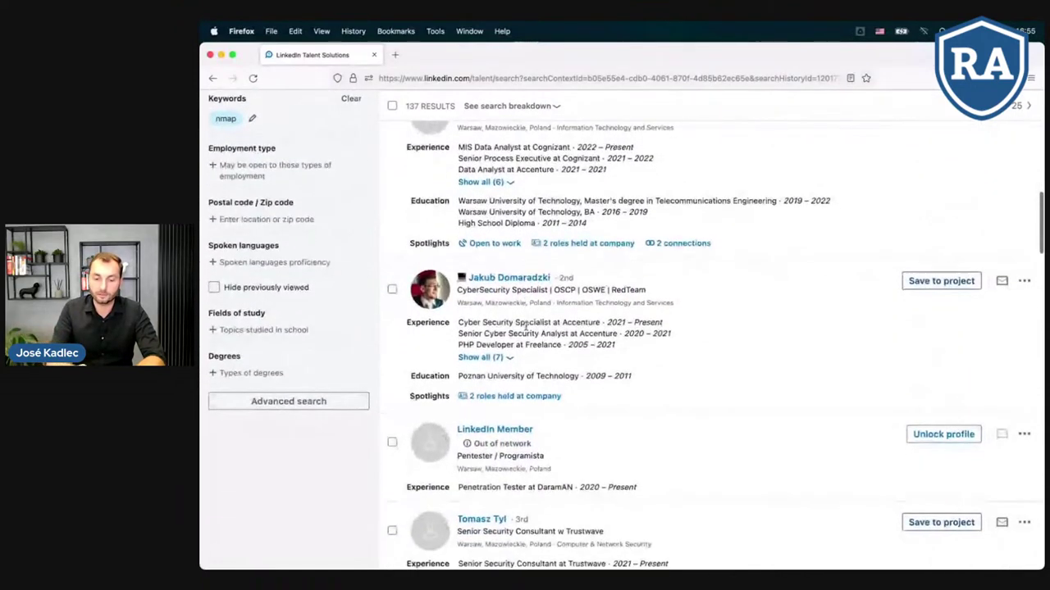
pyautogui.scroll(1, 525, 329)
pyautogui.scroll(9, 526, 329)
pyautogui.scroll(-3, 525, 329)
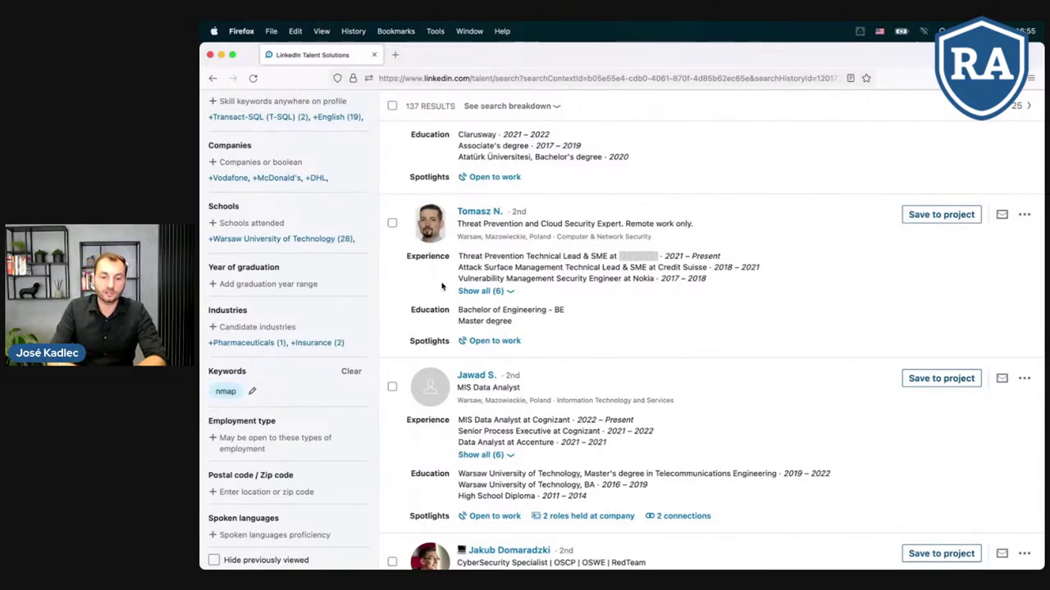
pyautogui.scroll(5, 444, 283)
pyautogui.scroll(7, 444, 283)
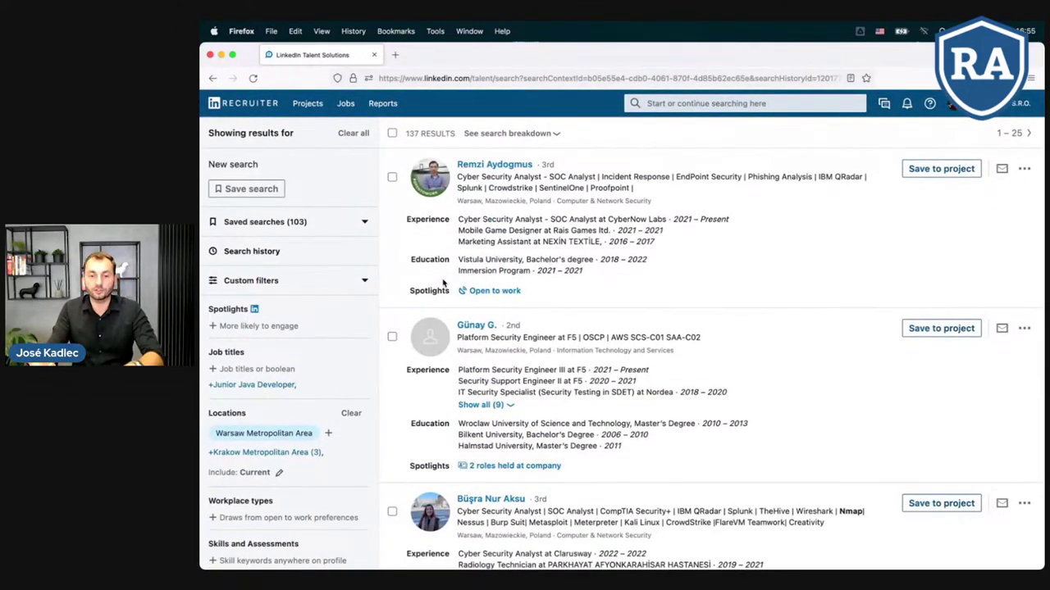
pyautogui.scroll(-12, 443, 283)
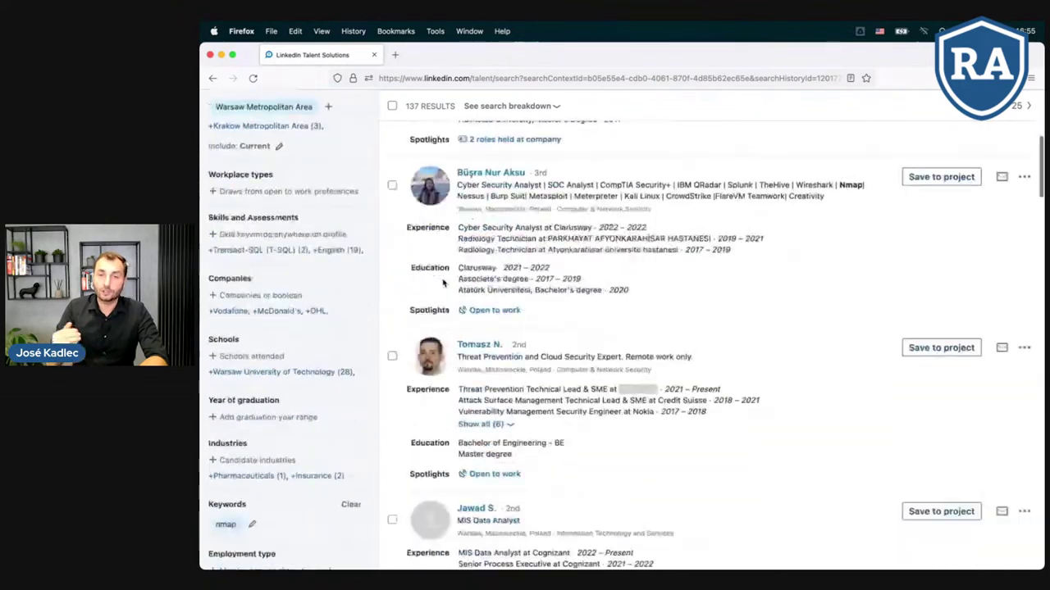
pyautogui.scroll(-2, 444, 283)
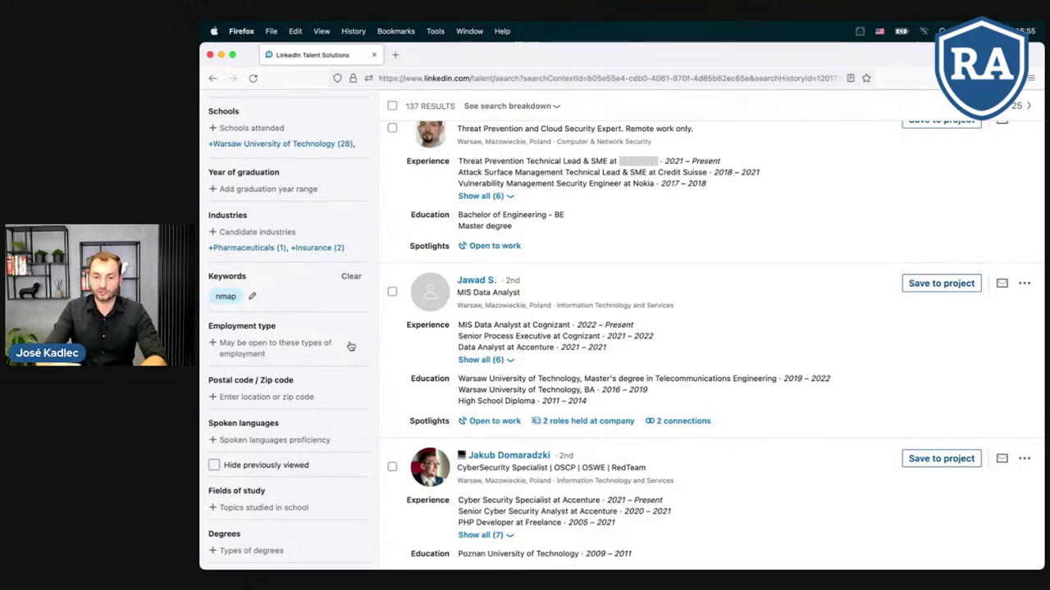
# Switch to the PowerPoint slide show and advance to the slide with the QA Automation Engineer, Test Automation Developer and Tester roles
pyautogui.hotkey('ctrl', 'Right')
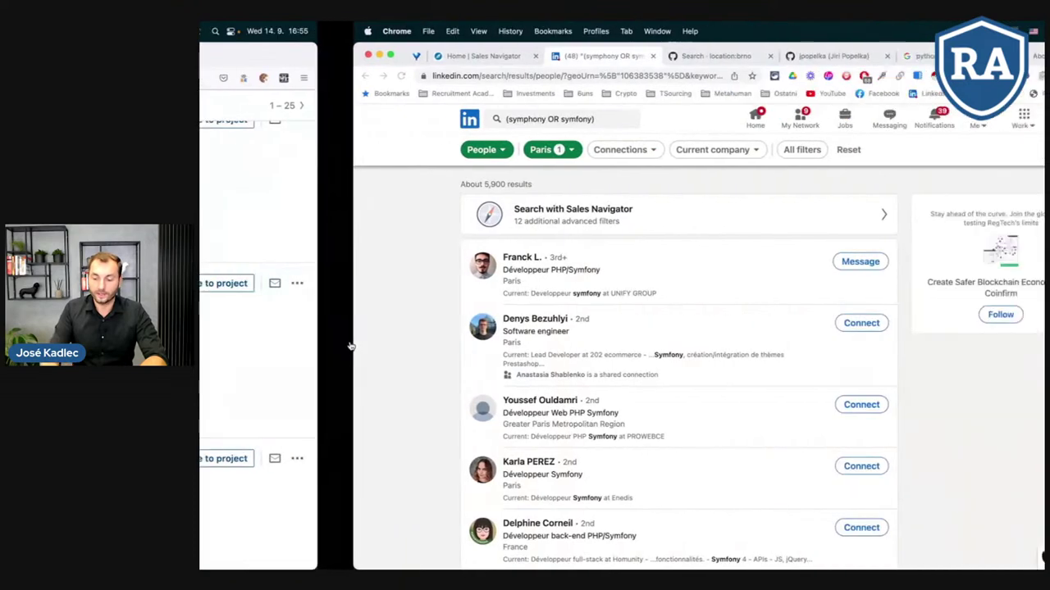
pyautogui.hotkey('ctrl', 'Right')
pyautogui.press('Right')
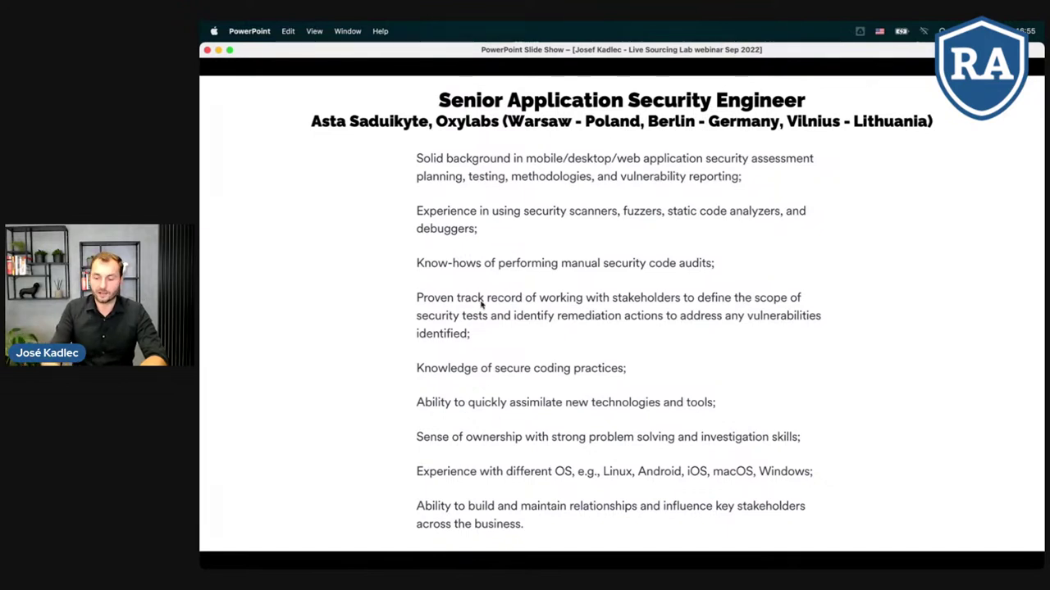
pyautogui.press('Right')
pyautogui.press('Right')
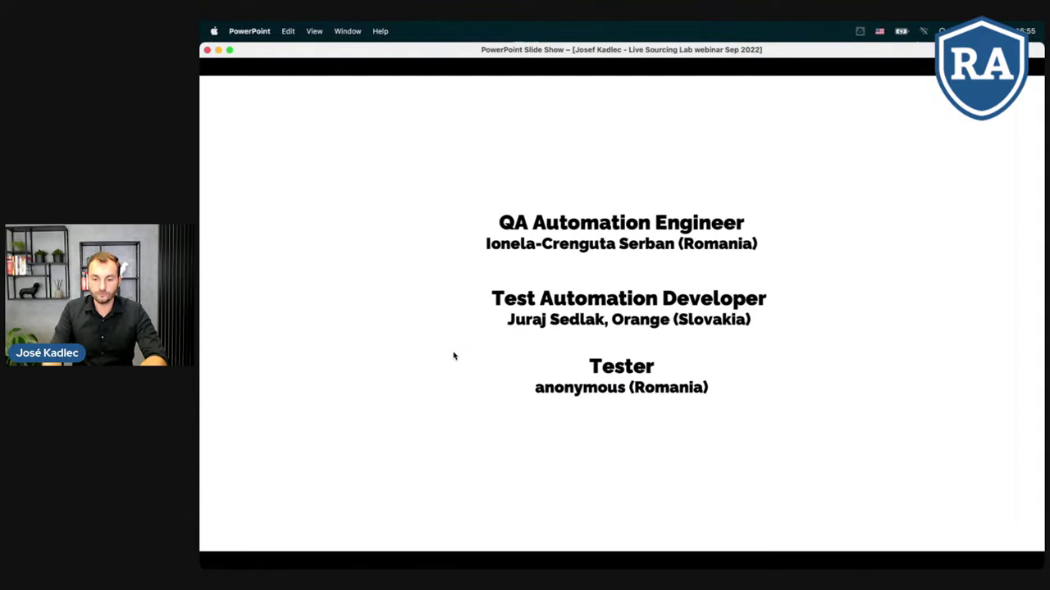